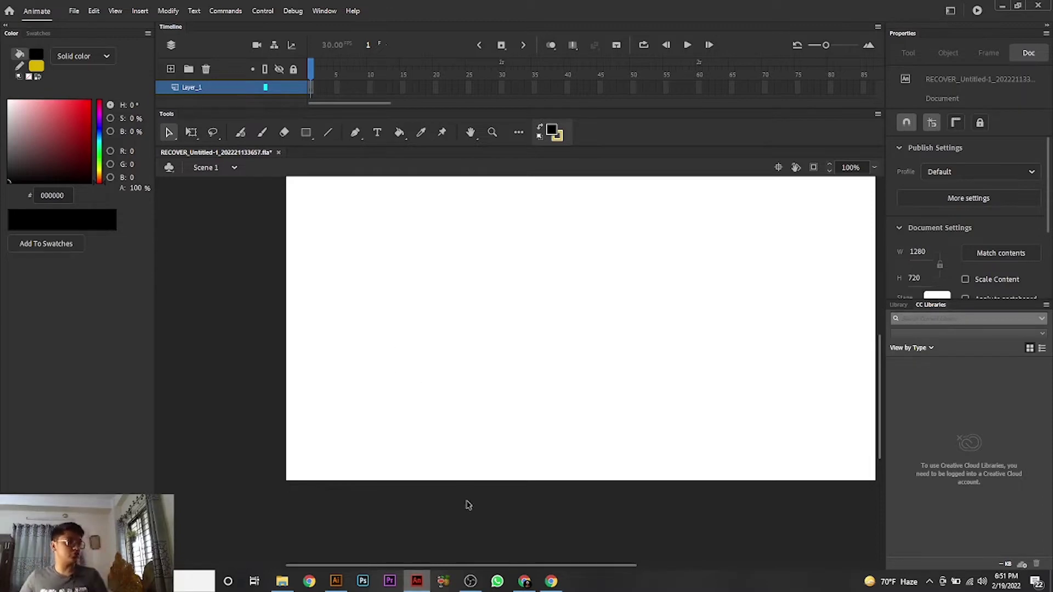
# - Switch to Illustrator and examine the blue figure's head, body, arms and legs in animation walk.ai
pyautogui.click(470, 582)
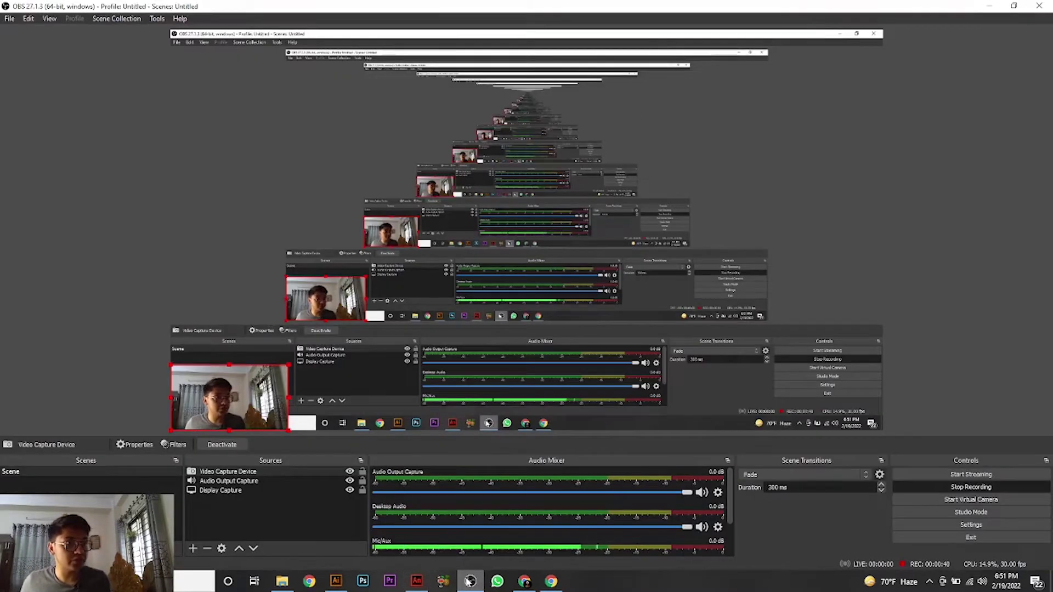
pyautogui.click(339, 581)
pyautogui.moveTo(411, 332); pyautogui.dragTo(451, 332)
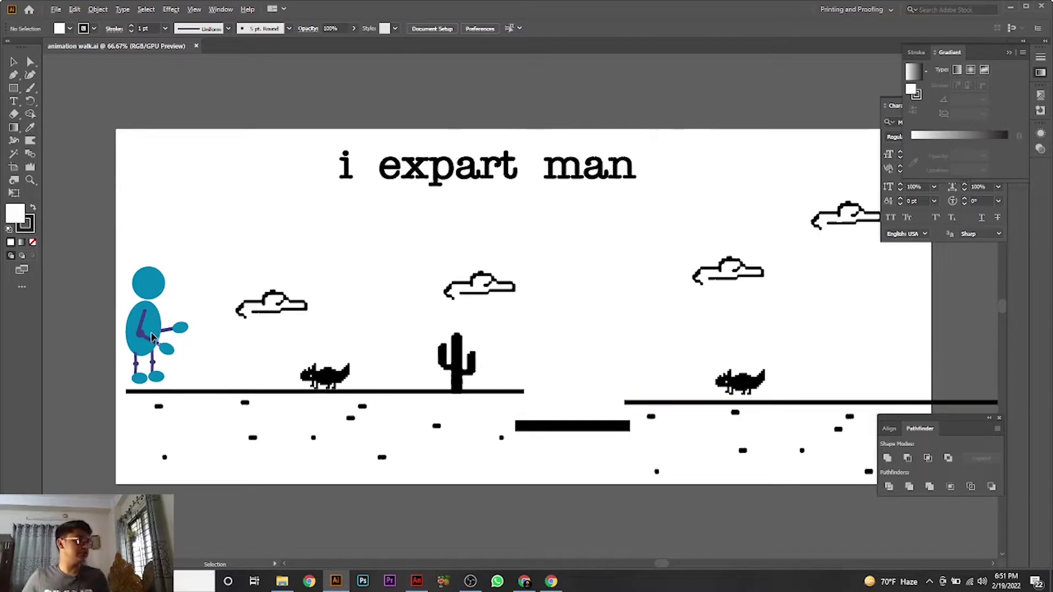
pyautogui.scroll(3, 156, 332)
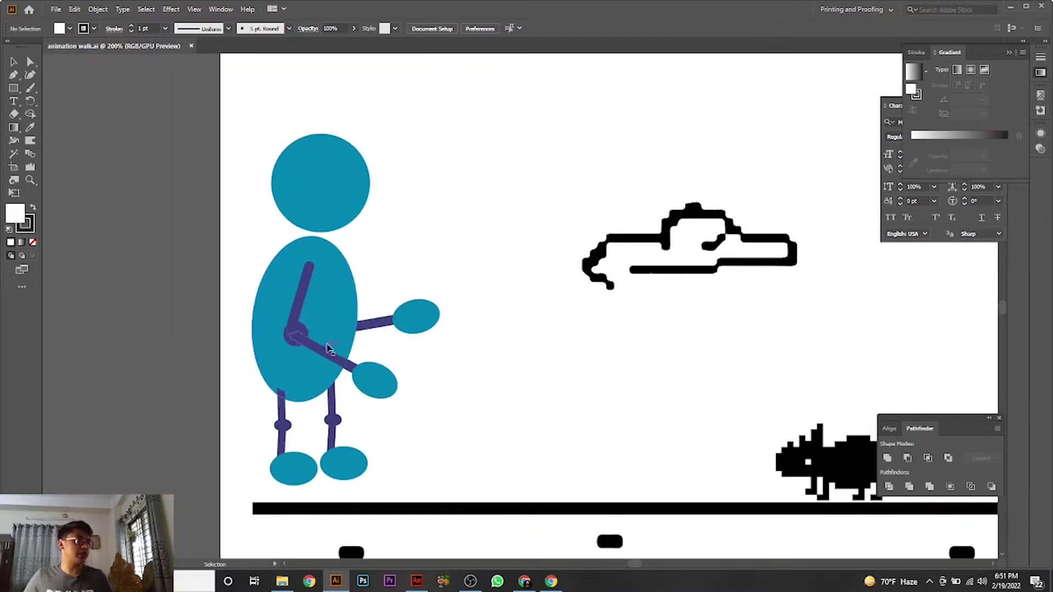
pyautogui.hscroll(2, 538, 324)
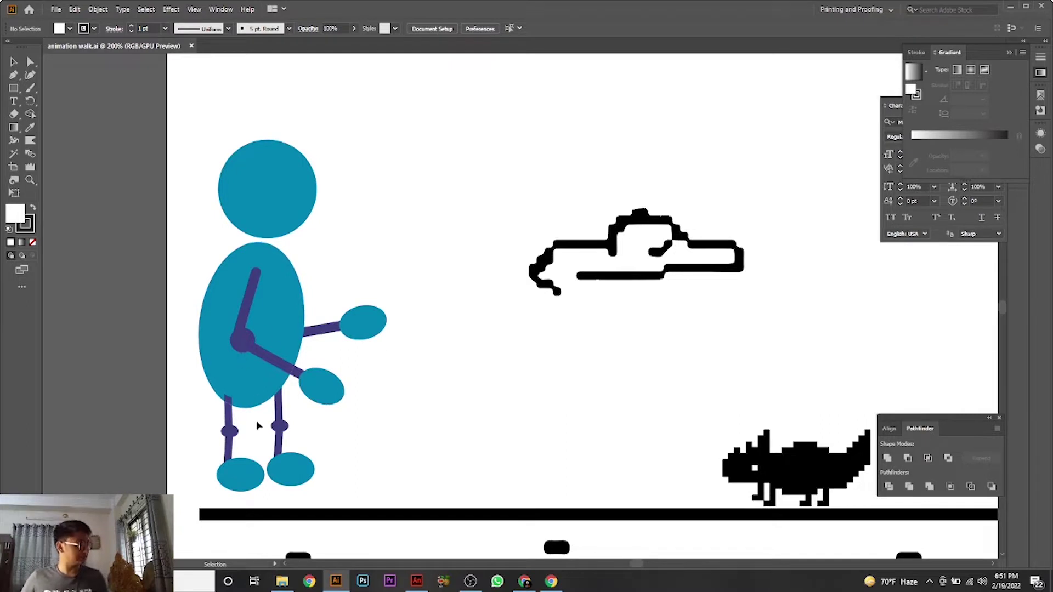
pyautogui.hscroll(1, 239, 349)
pyautogui.click(239, 349)
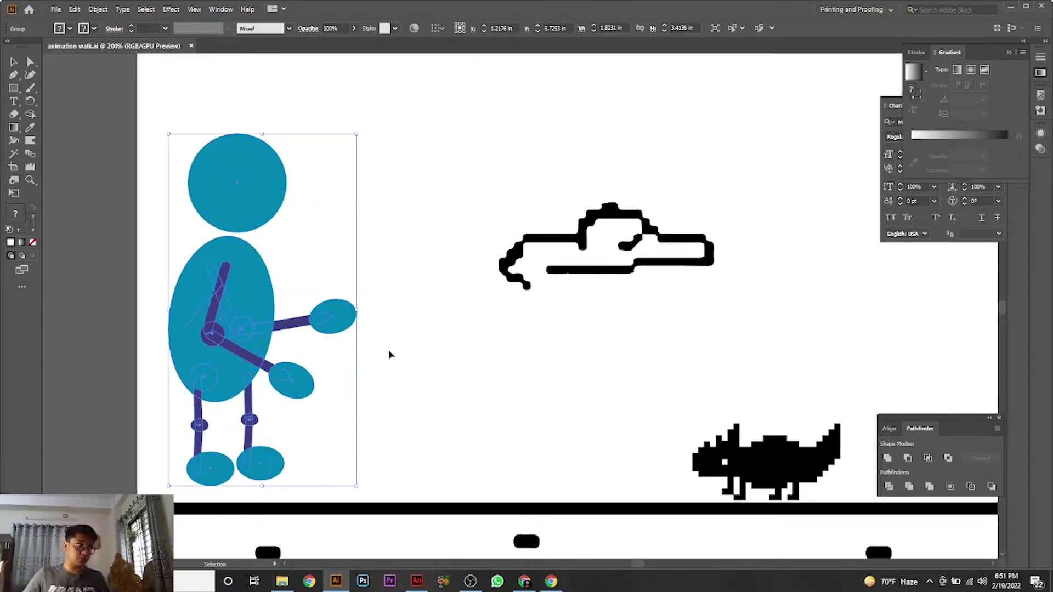
pyautogui.hotkey('ctrl', '0')
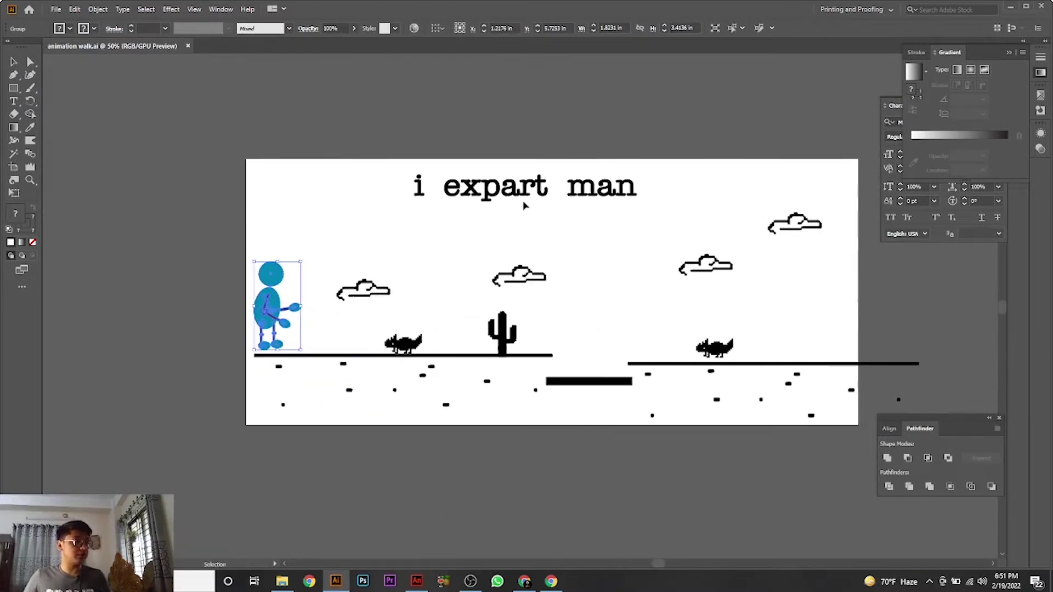
# - Examine the creature, cactus, ground and clouds, and the figure's arm and leg joints up close
pyautogui.click(402, 350)
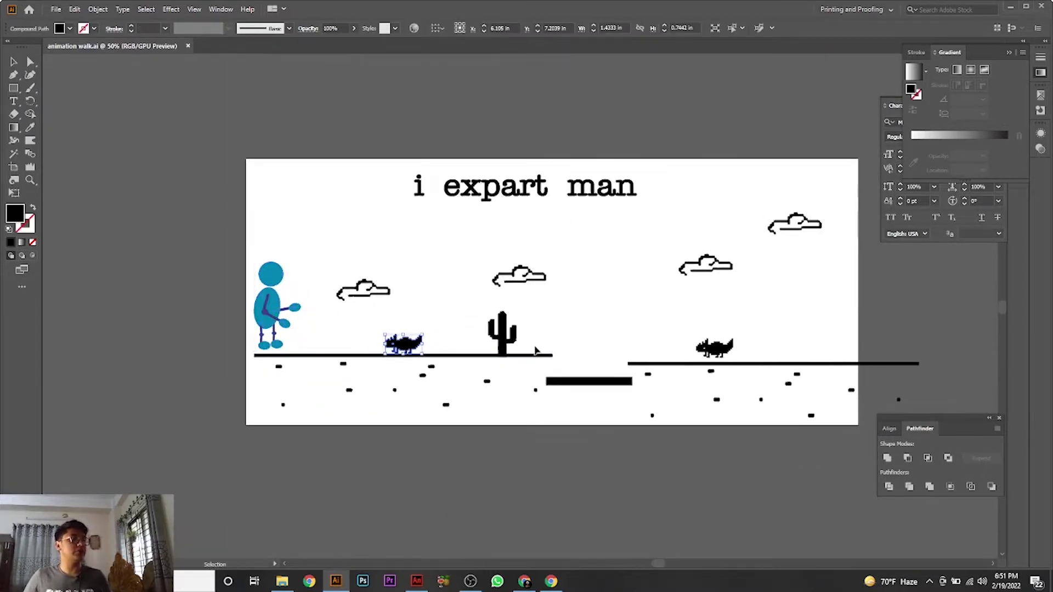
pyautogui.scroll(2, 491, 358)
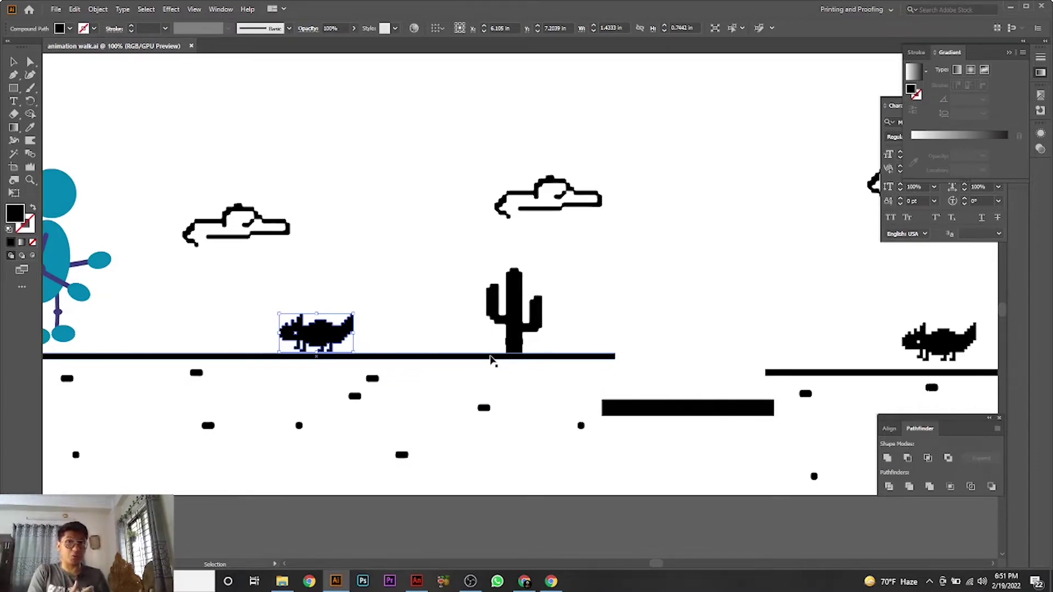
pyautogui.scroll(-3, 494, 360)
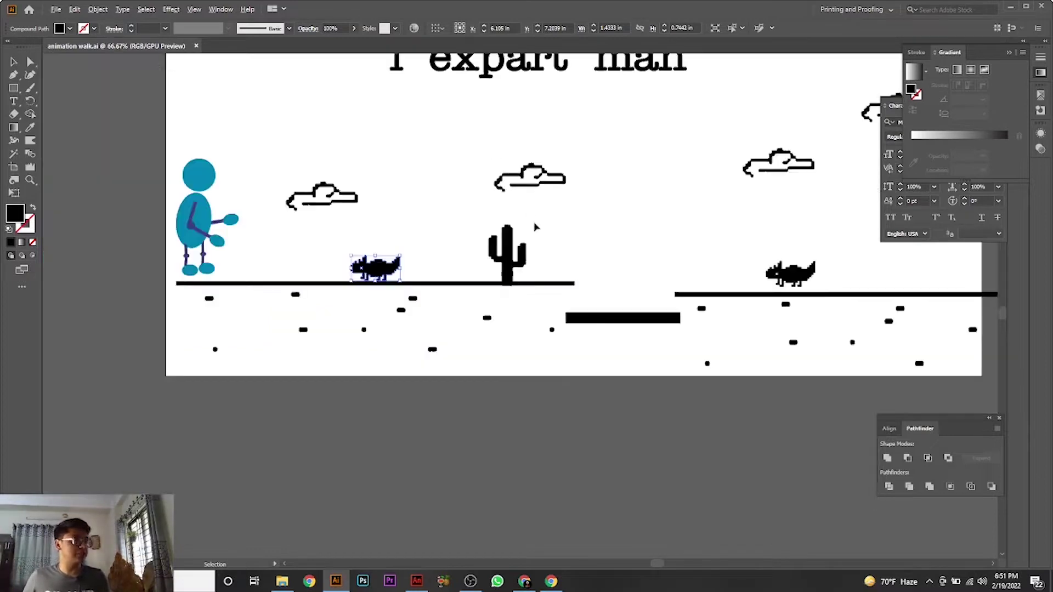
pyautogui.scroll(1, 557, 216)
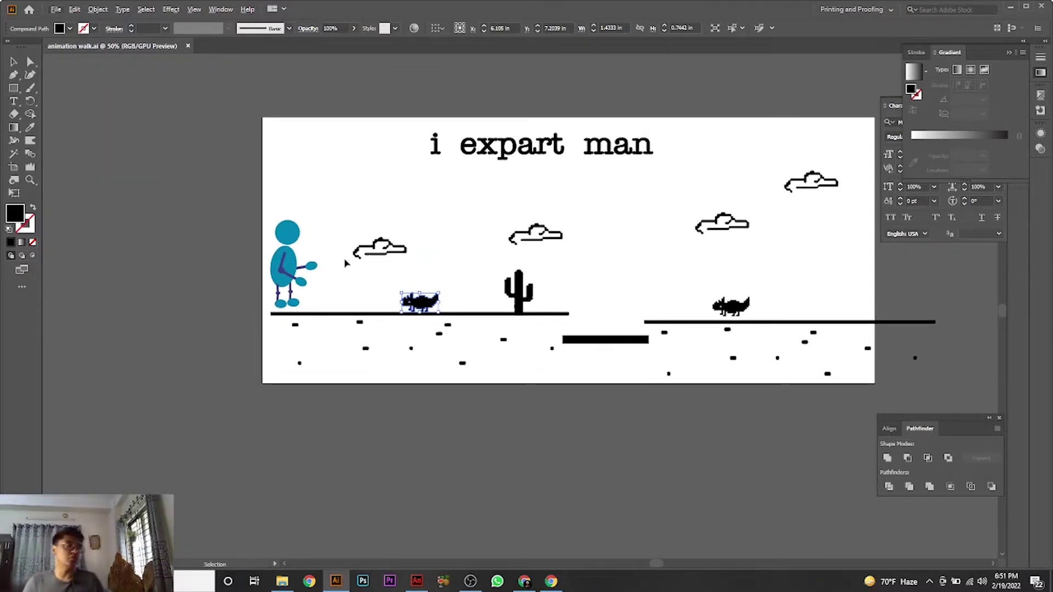
pyautogui.scroll(1, 341, 263)
pyautogui.scroll(3, 301, 298)
pyautogui.moveTo(281, 297); pyautogui.dragTo(373, 367)
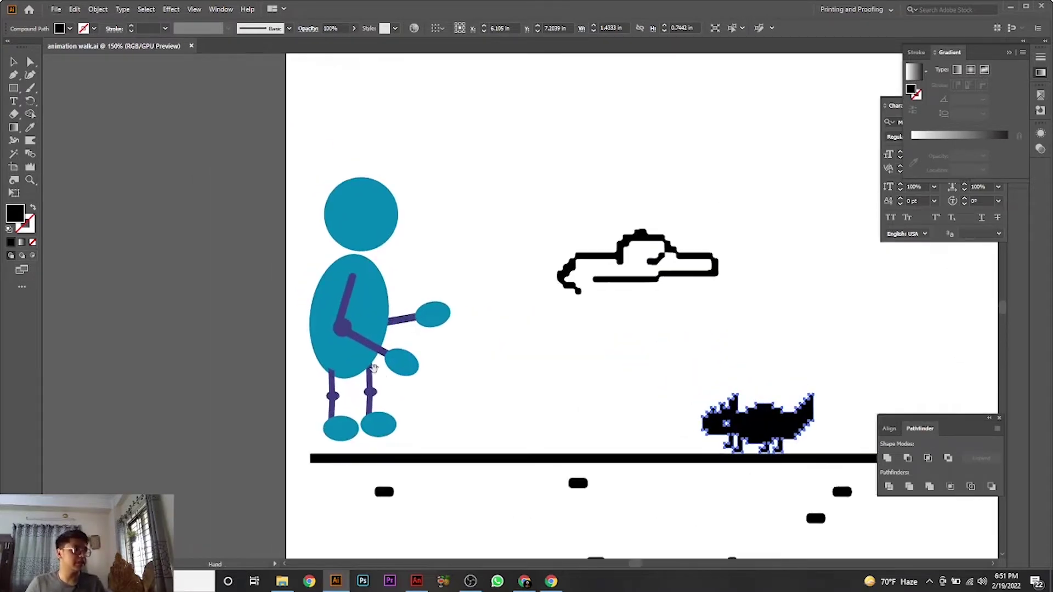
pyautogui.press('v')
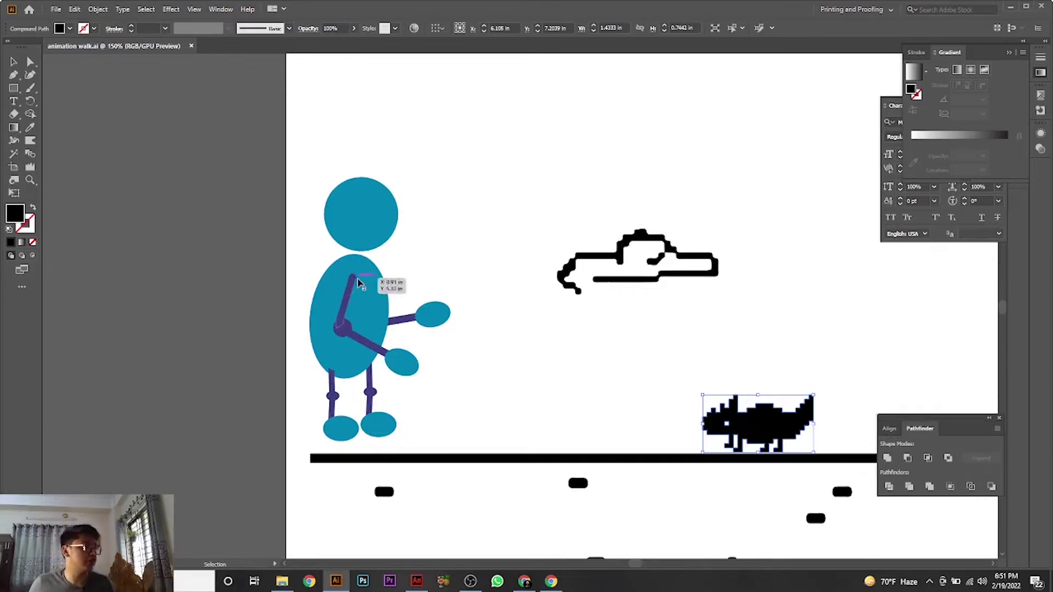
pyautogui.scroll(1, 360, 278)
pyautogui.moveTo(367, 276); pyautogui.dragTo(419, 243)
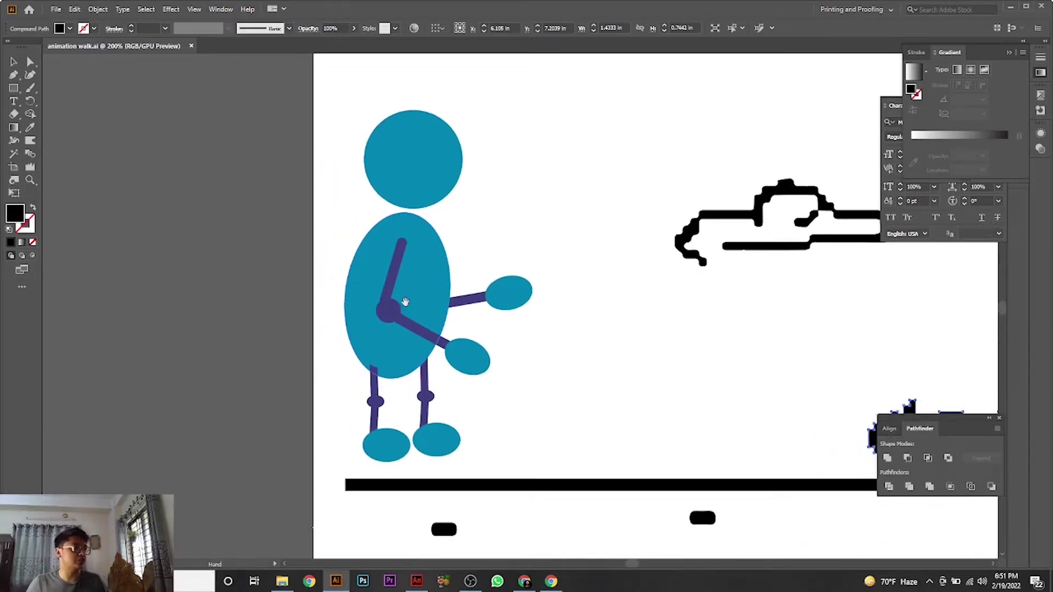
# - Move the blue figure completely off the artboard, placing it beyond the left edge
pyautogui.moveTo(415, 311); pyautogui.dragTo(415, 458)
pyautogui.moveTo(420, 438); pyautogui.dragTo(394, 380)
pyautogui.moveTo(525, 376); pyautogui.dragTo(401, 340)
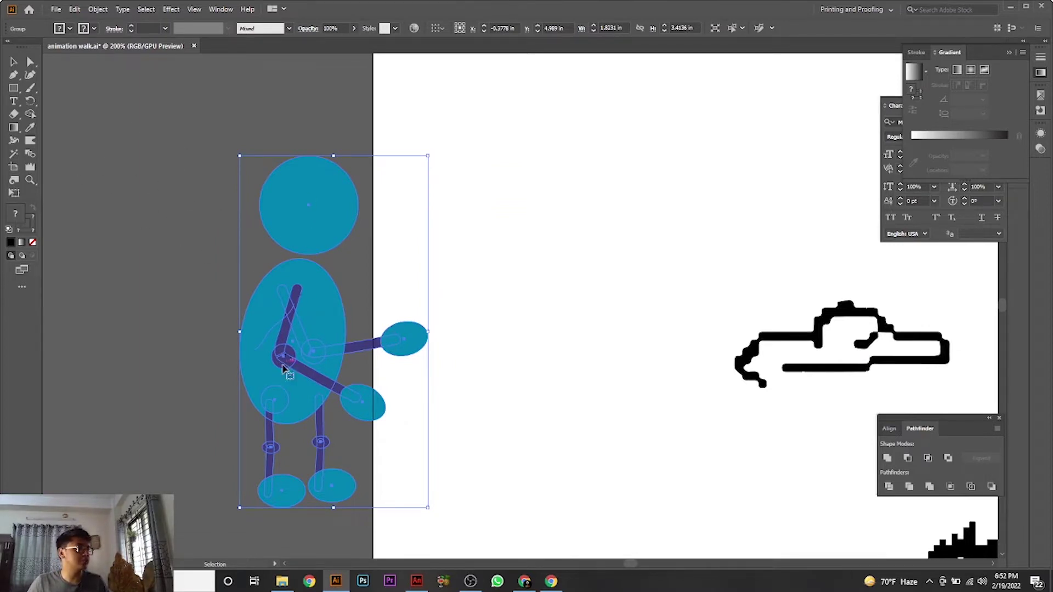
pyautogui.click(554, 318)
pyautogui.moveTo(547, 282); pyautogui.dragTo(543, 302)
pyautogui.moveTo(309, 260); pyautogui.dragTo(271, 255)
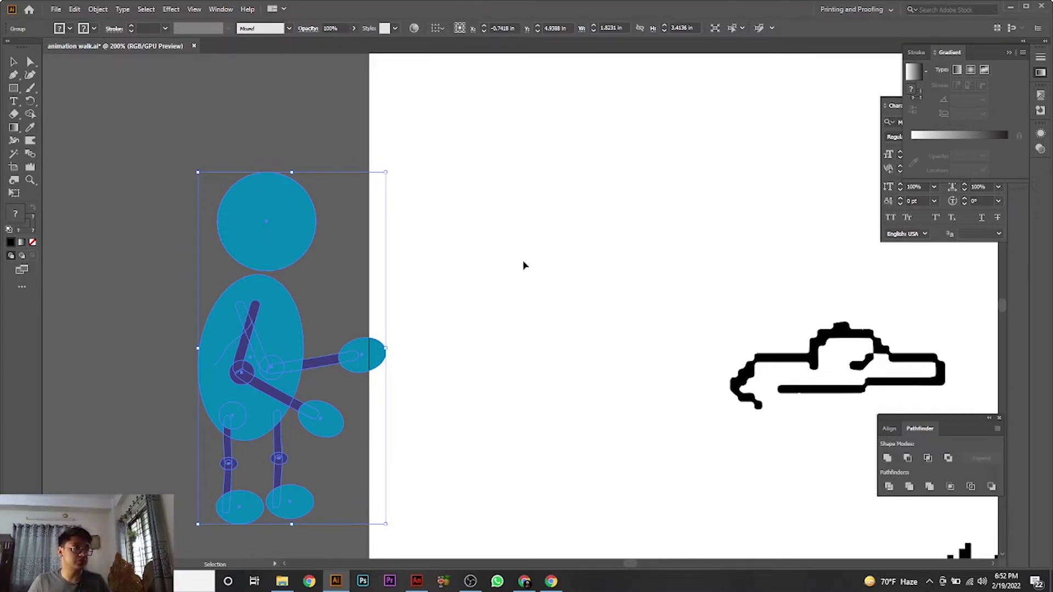
pyautogui.scroll(-4, 524, 266)
pyautogui.moveTo(524, 259); pyautogui.dragTo(453, 267)
pyautogui.moveTo(390, 289); pyautogui.dragTo(307, 260)
pyautogui.click(421, 296)
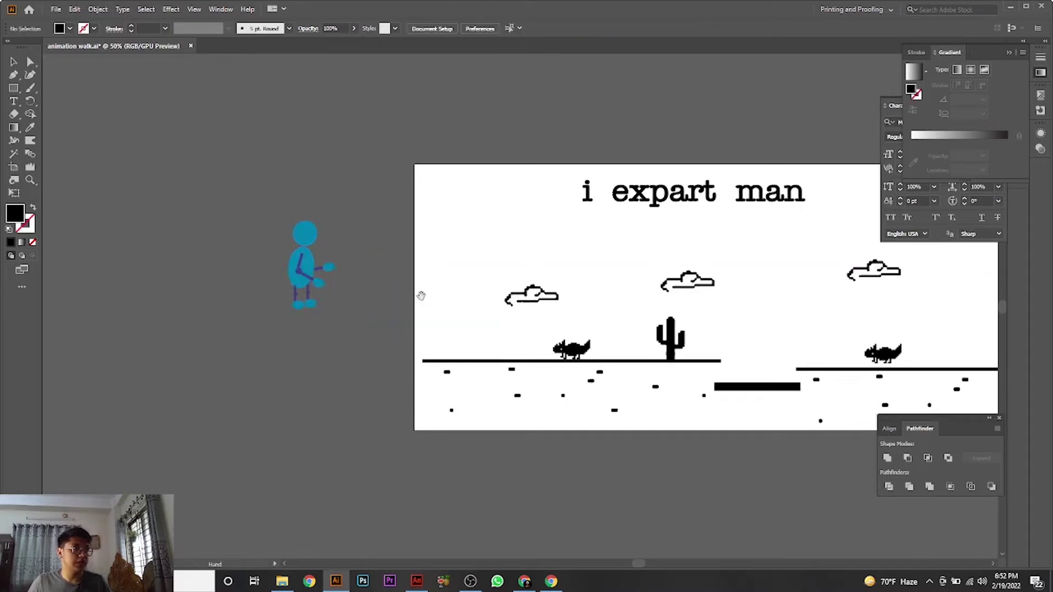
pyautogui.moveTo(421, 296); pyautogui.dragTo(278, 317)
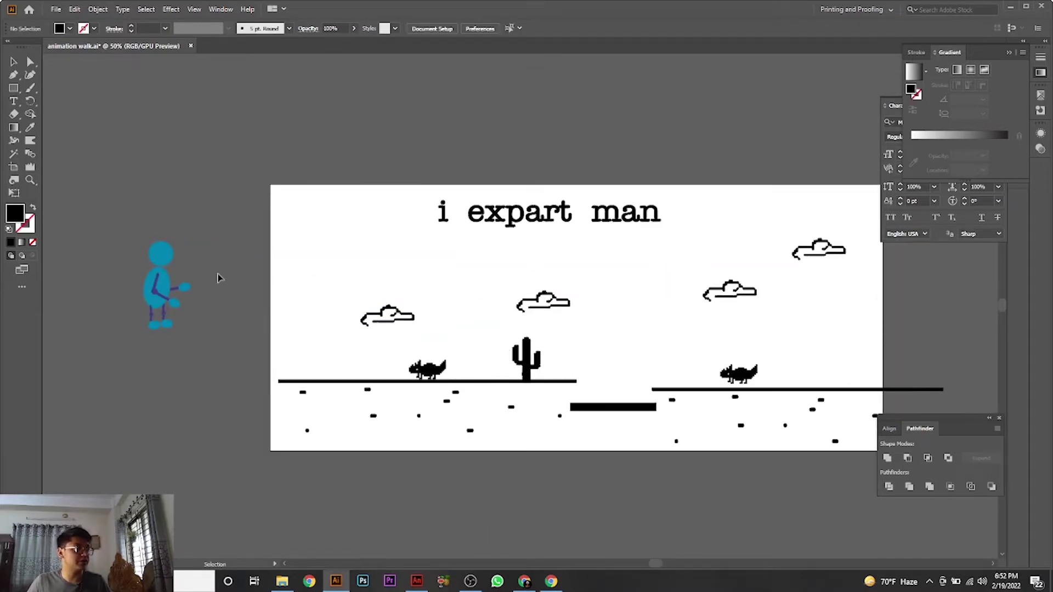
pyautogui.moveTo(217, 278); pyautogui.dragTo(333, 258)
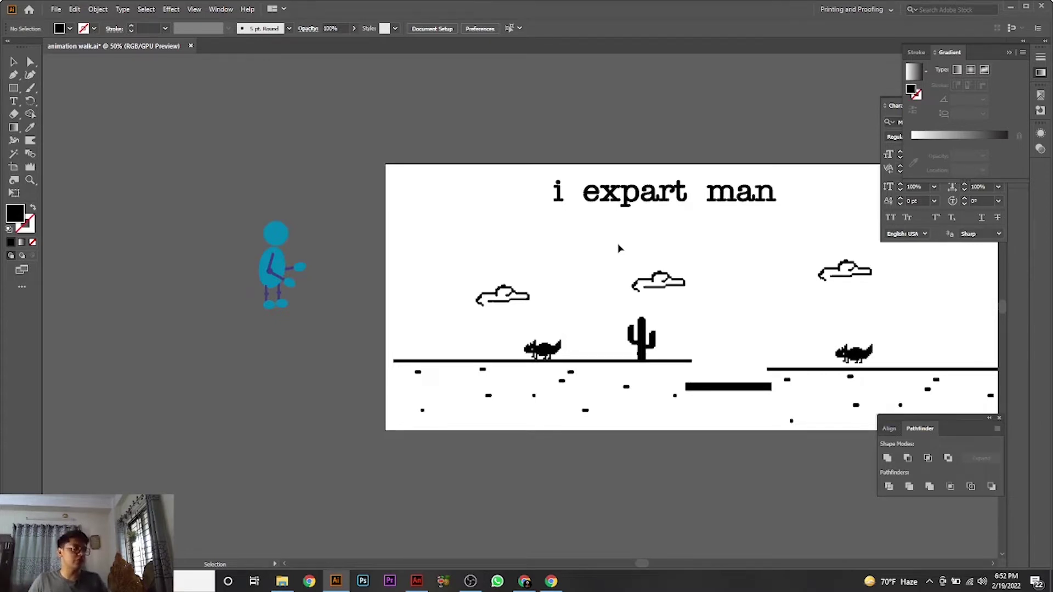
# - Place the blue figure just right of the cactus and shift the black platform slightly up and left
pyautogui.moveTo(269, 275); pyautogui.dragTo(669, 316)
pyautogui.moveTo(723, 387)
pyautogui.mouseDown()
pyautogui.moveTo(717, 373)
pyautogui.moveTo(726, 384)
pyautogui.moveTo(711, 397)
pyautogui.moveTo(716, 383)
pyautogui.mouseUp()
pyautogui.click(714, 349)
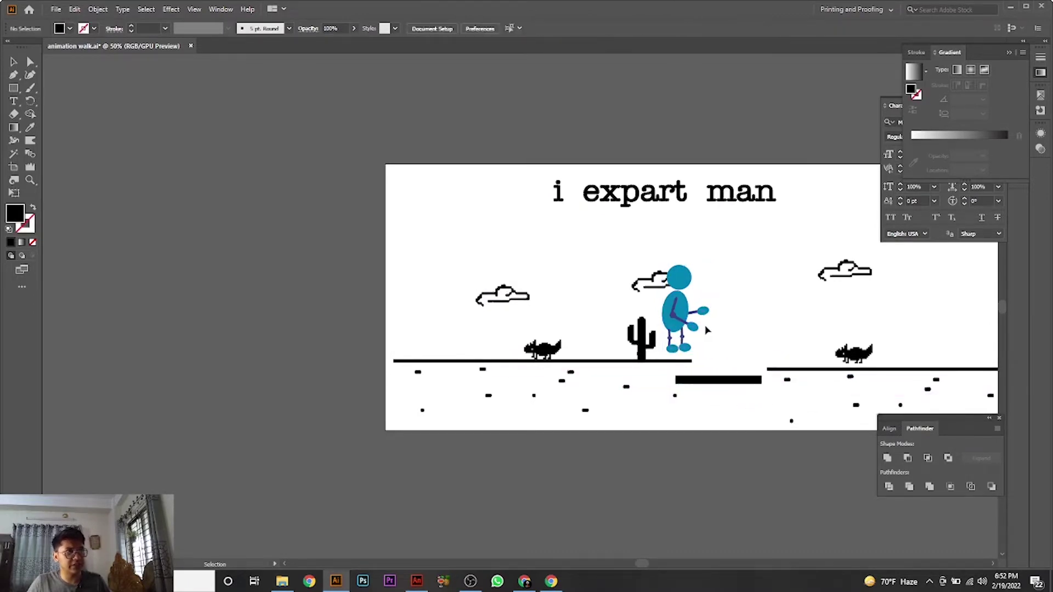
# - Move the blue figure away from the scenery, copy it, and paste it onto the Animate stage at about X 93, Y 309
pyautogui.moveTo(693, 328); pyautogui.dragTo(387, 318)
pyautogui.click(478, 401)
pyautogui.click(306, 196)
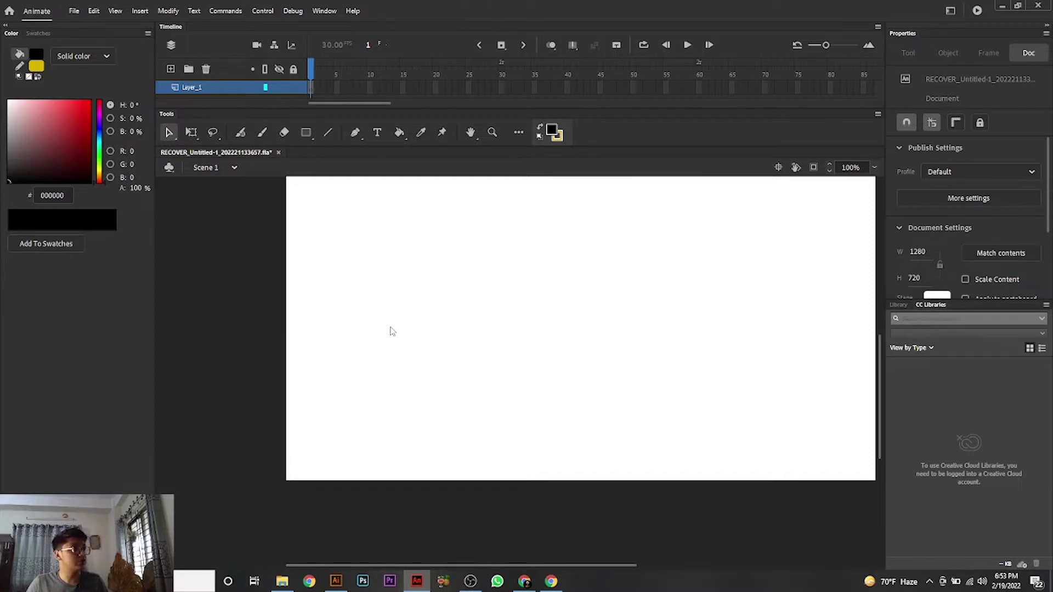
pyautogui.click(545, 329)
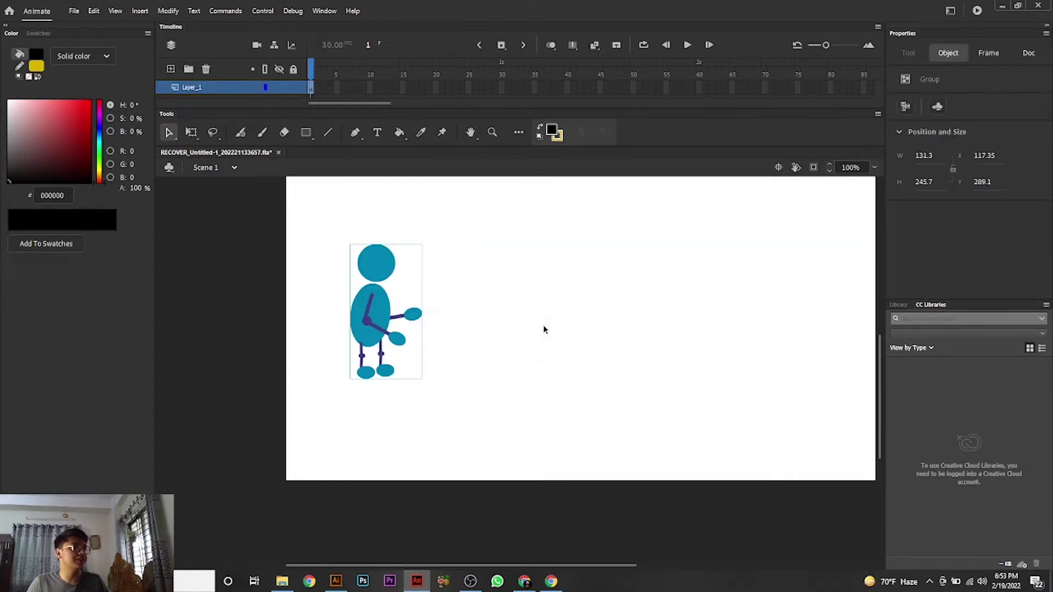
pyautogui.moveTo(407, 324); pyautogui.dragTo(371, 331)
pyautogui.click(473, 333)
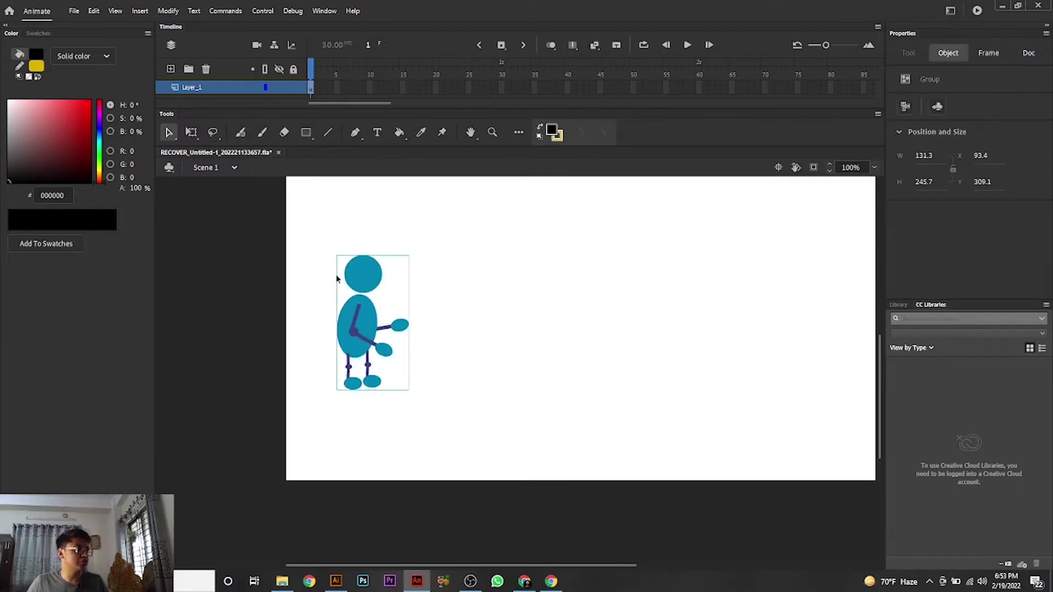
pyautogui.click(196, 92)
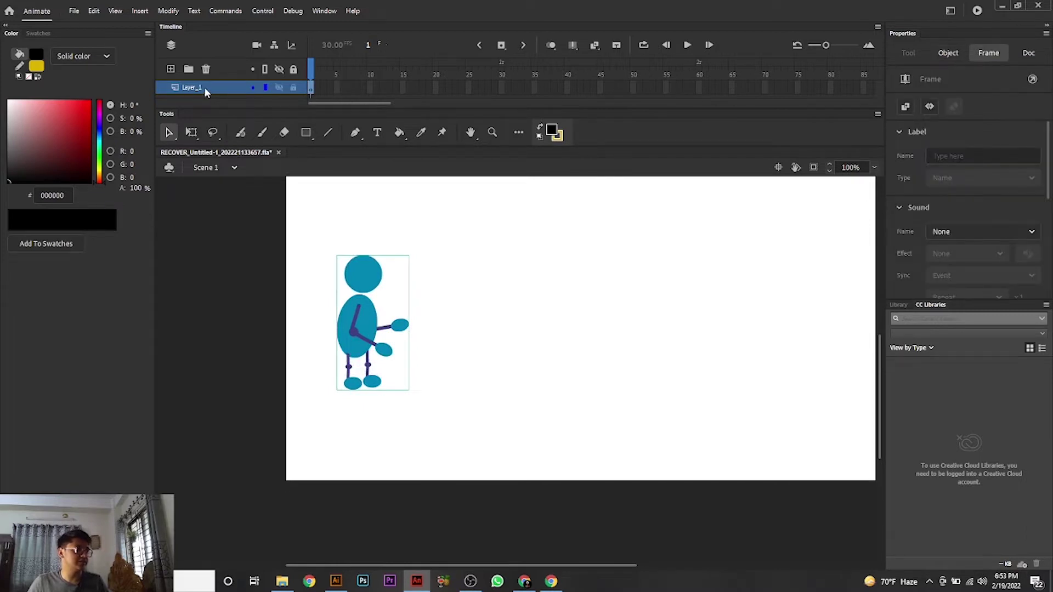
pyautogui.doubleClick(207, 90)
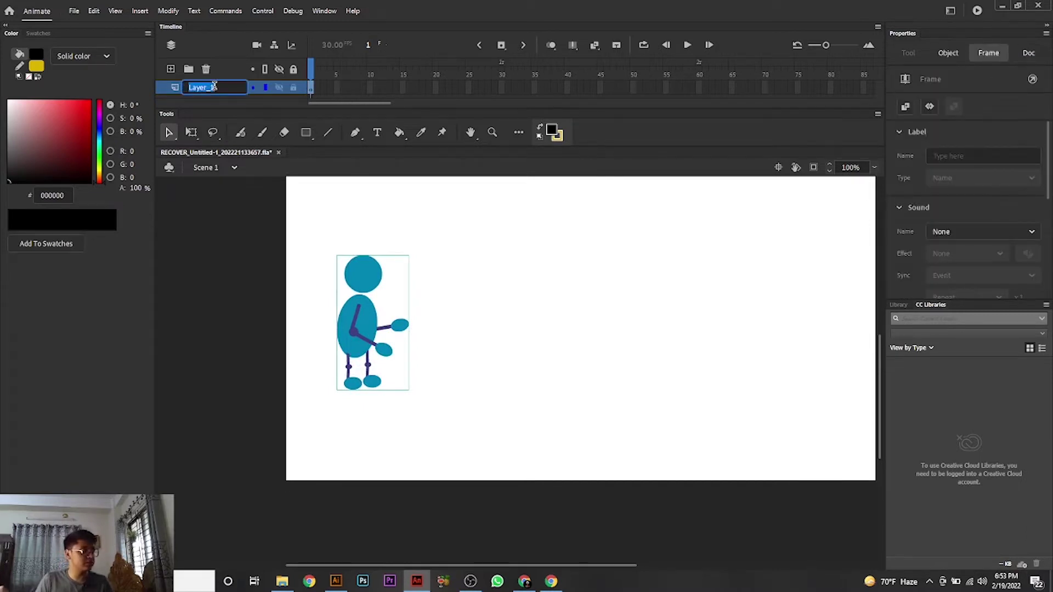
pyautogui.click(624, 332)
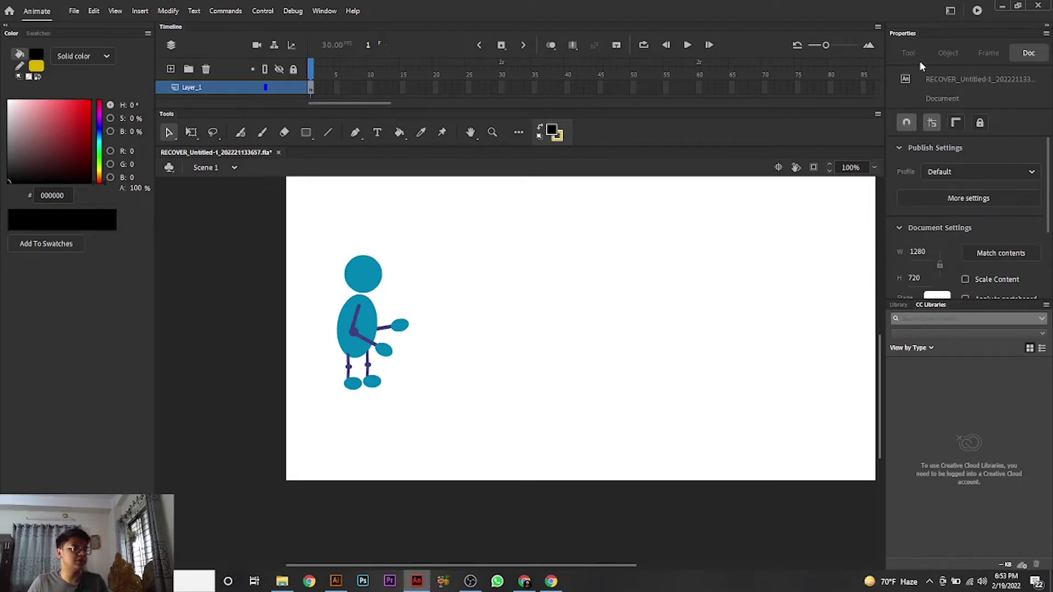
# - Switch to the Basic workspace and move the blue figure slightly up on the stage
pyautogui.click(951, 11)
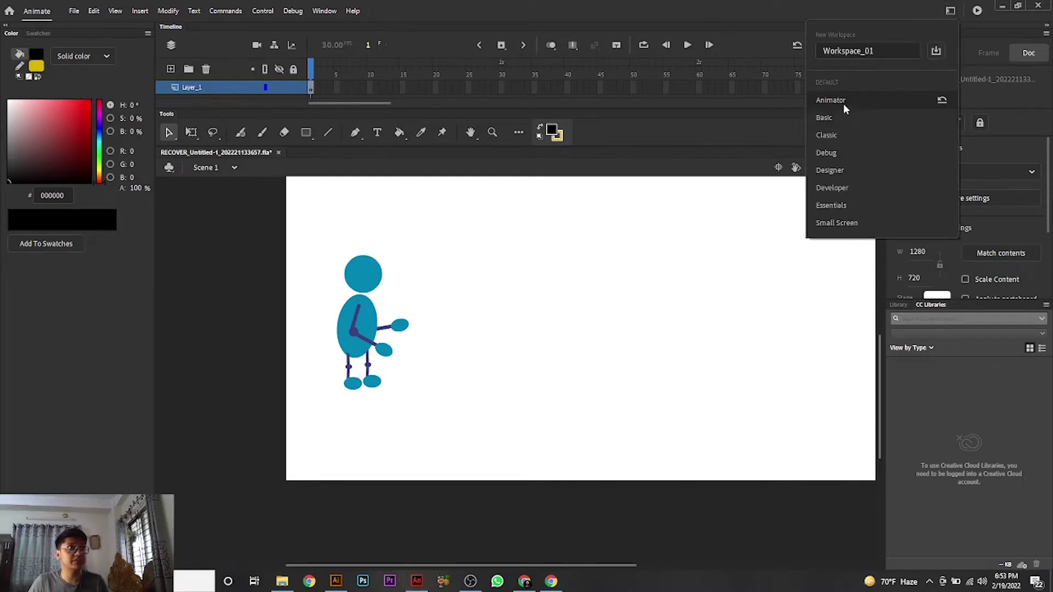
pyautogui.click(845, 110)
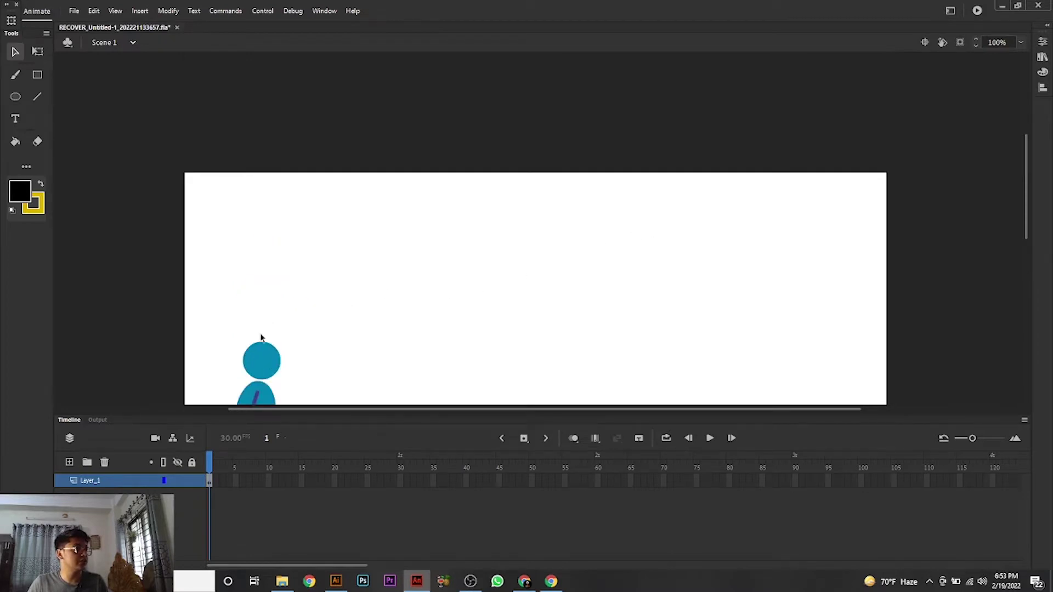
pyautogui.scroll(-3, 272, 341)
pyautogui.moveTo(257, 321); pyautogui.dragTo(257, 291)
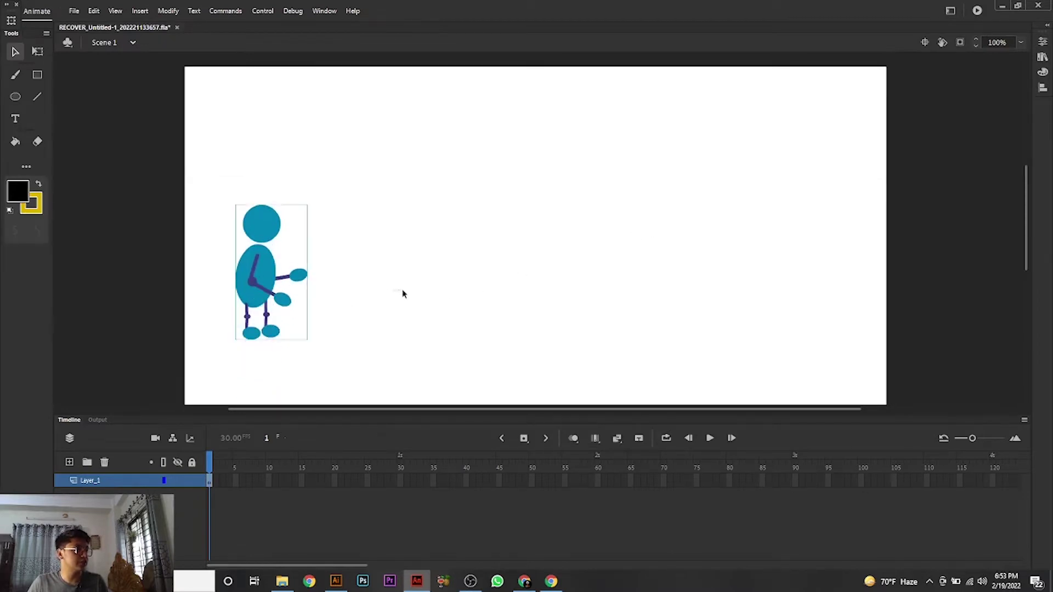
pyautogui.click(402, 288)
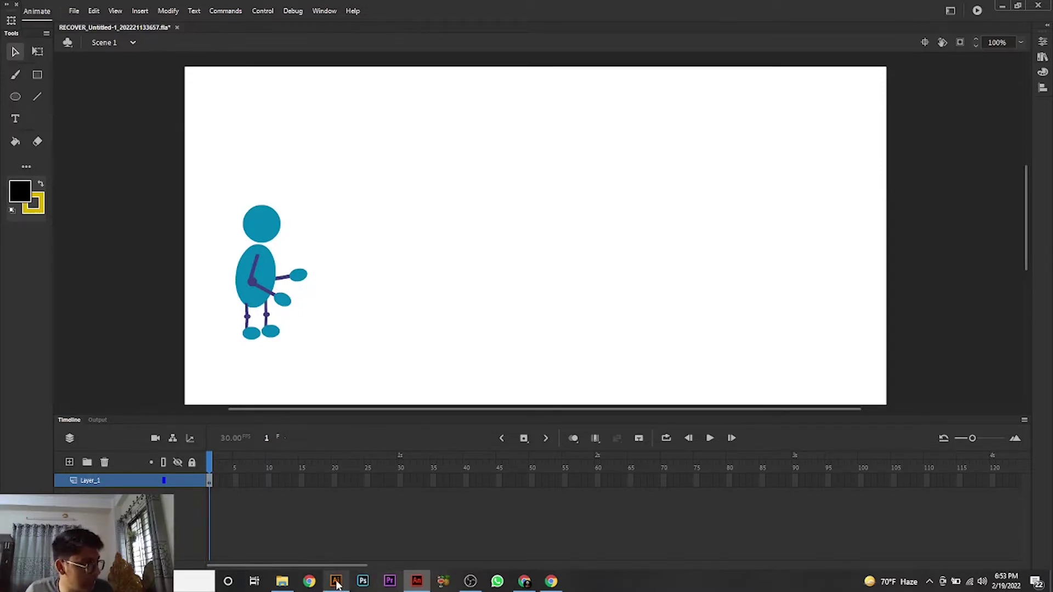
# - Switch to Illustrator and move the blue figure off the artboard, above its upper-left corner
pyautogui.click(419, 582)
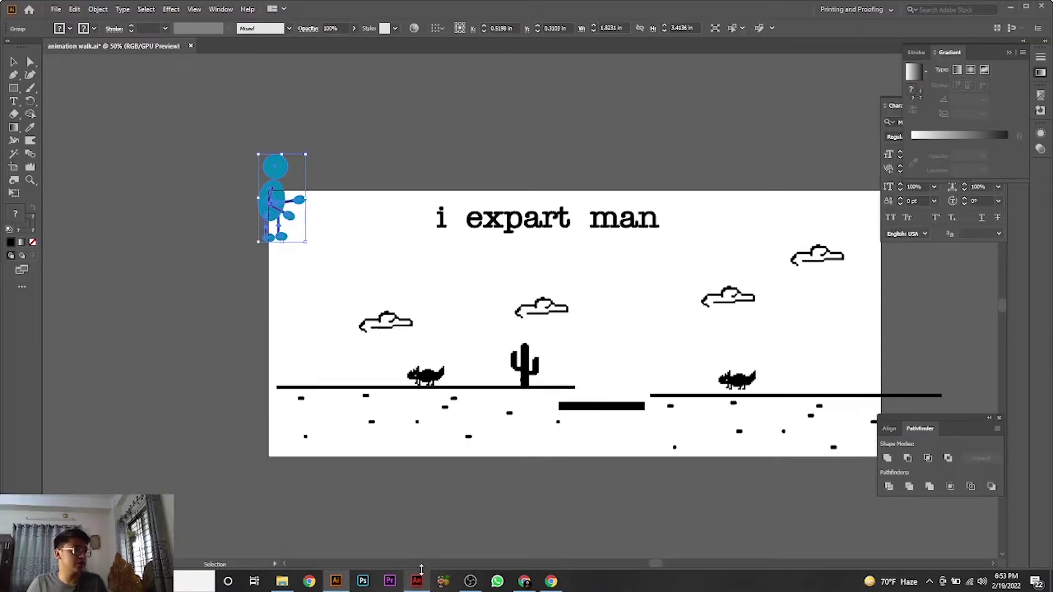
pyautogui.moveTo(287, 210); pyautogui.dragTo(232, 115)
# - Copy the title and all the scenery, and paste them into the Animate scene using AI file importer preferences with Maintain layers enabled
pyautogui.moveTo(259, 210); pyautogui.dragTo(860, 528)
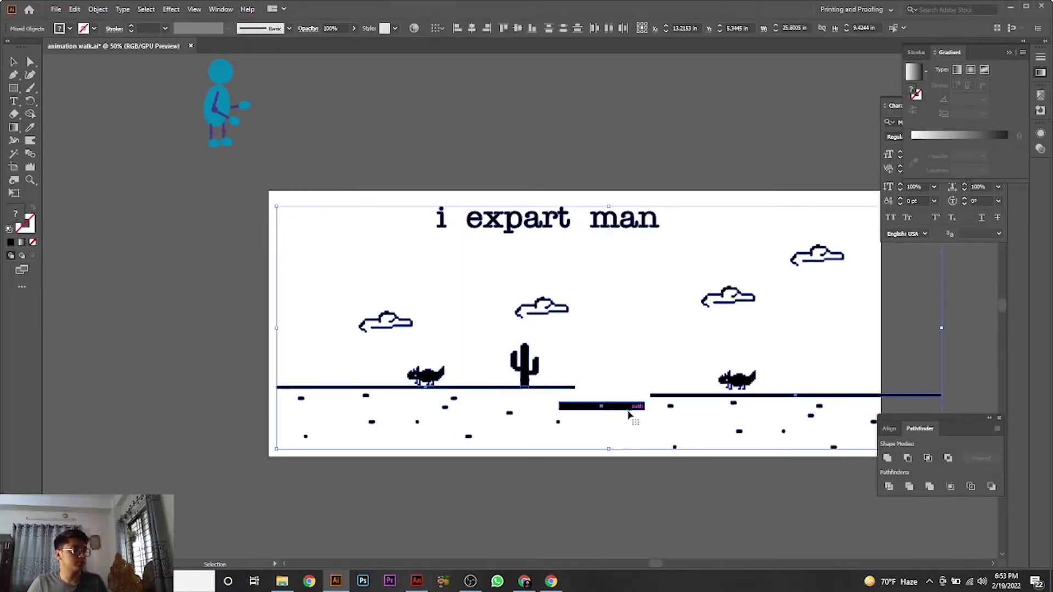
pyautogui.moveTo(636, 419); pyautogui.dragTo(480, 252)
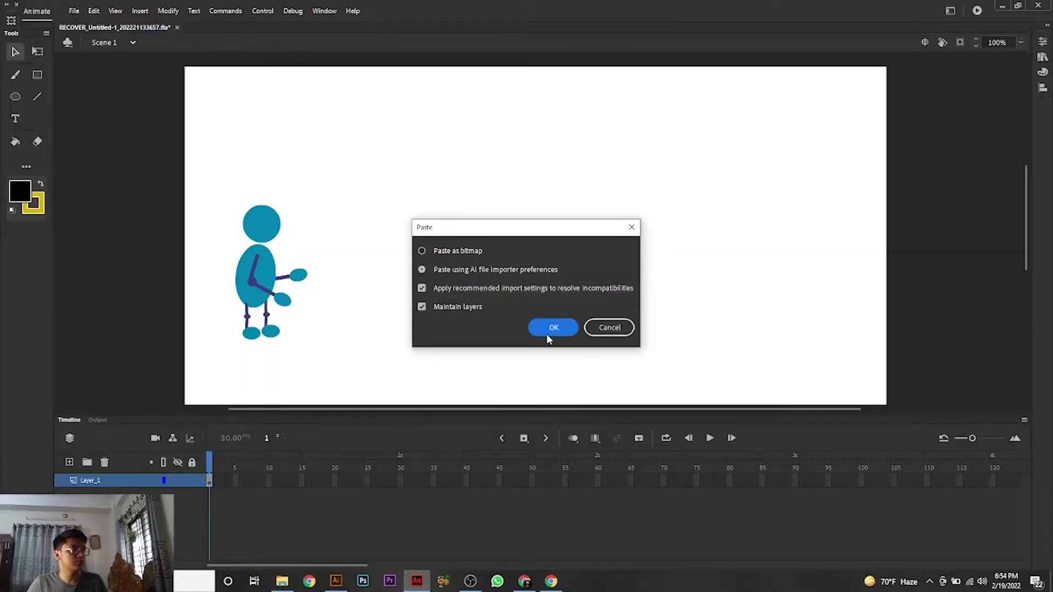
pyautogui.click(549, 333)
pyautogui.scroll(-5, 550, 329)
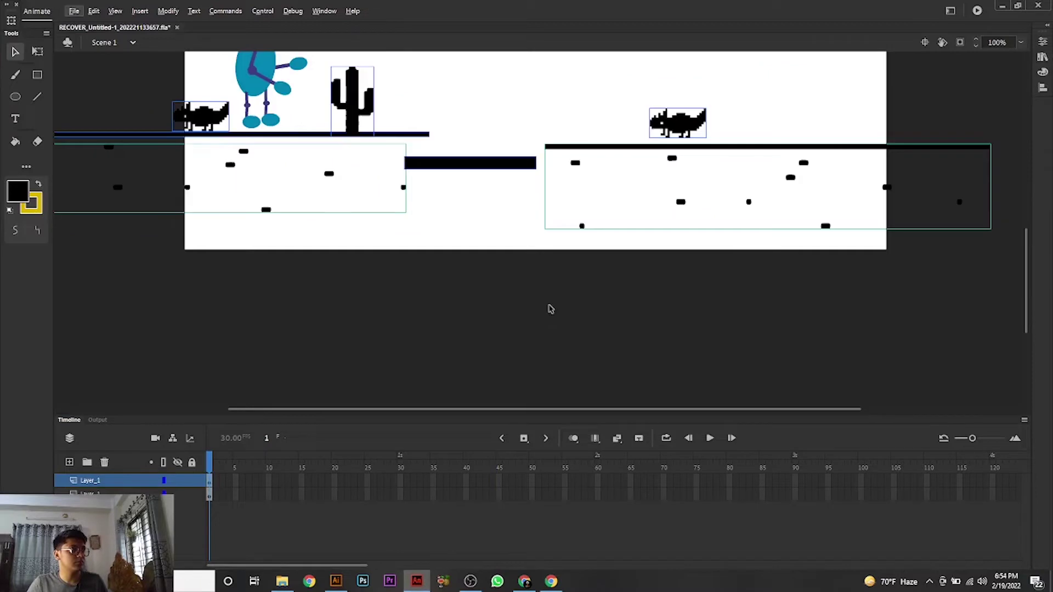
pyautogui.scroll(-2, 549, 308)
pyautogui.scroll(-1, 550, 269)
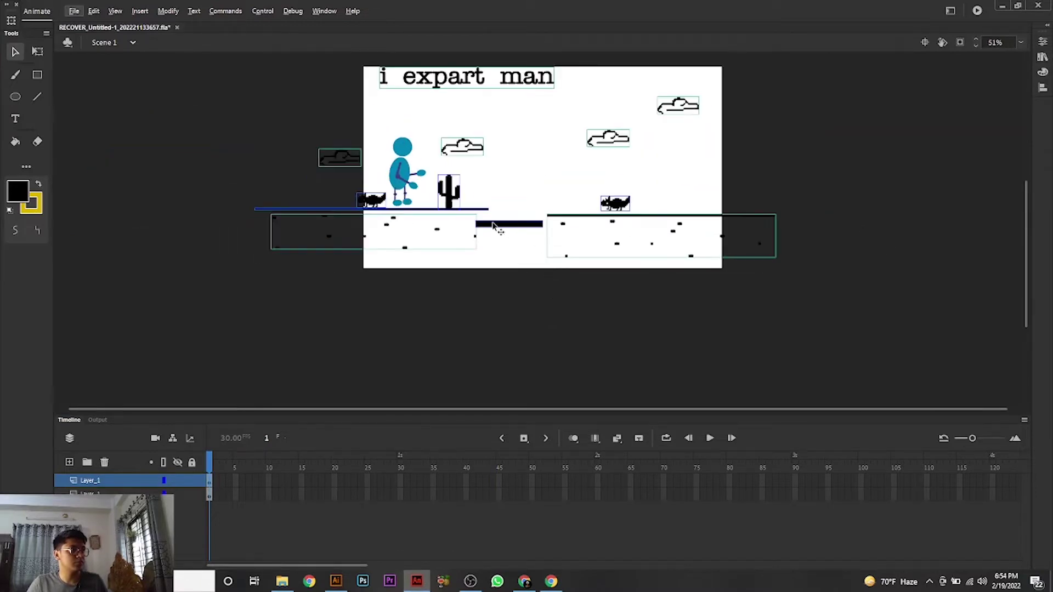
pyautogui.moveTo(490, 213); pyautogui.dragTo(533, 228)
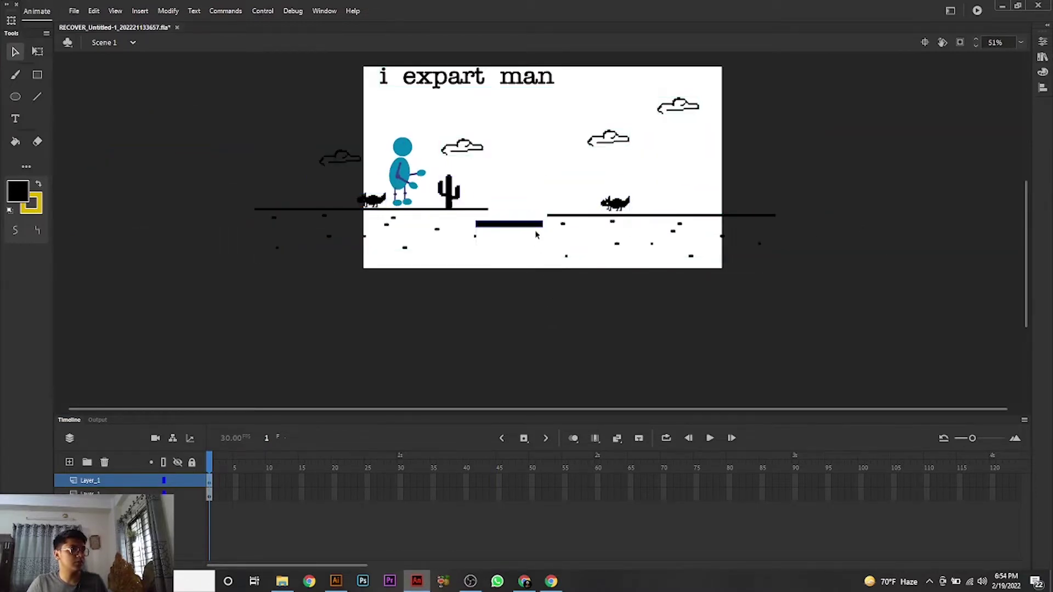
# - Rename the scenery layer, the upper one in the timeline, as Layer_2
pyautogui.click(99, 493)
pyautogui.click(98, 485)
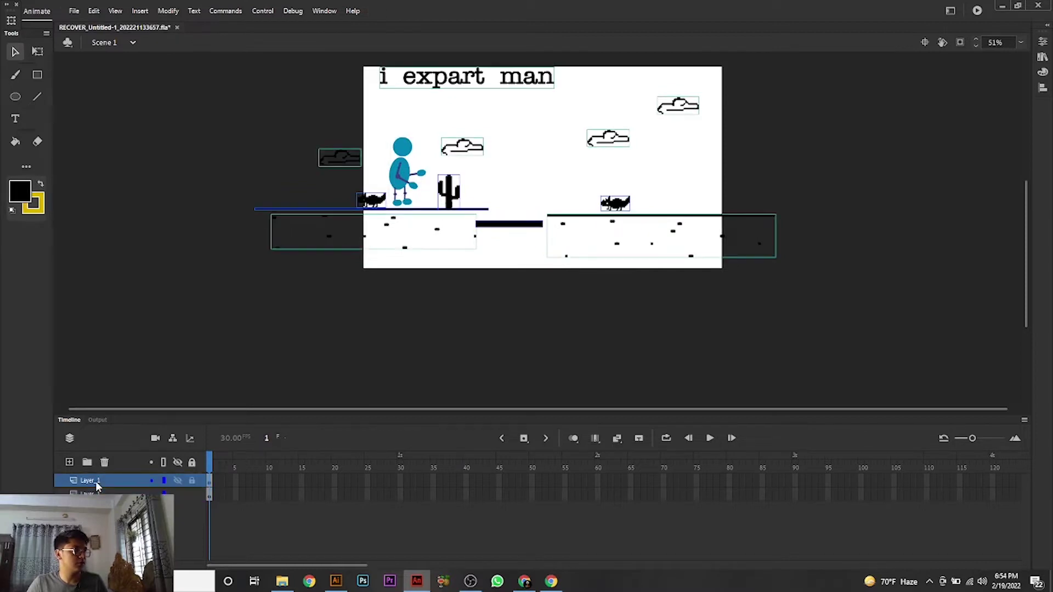
pyautogui.click(98, 494)
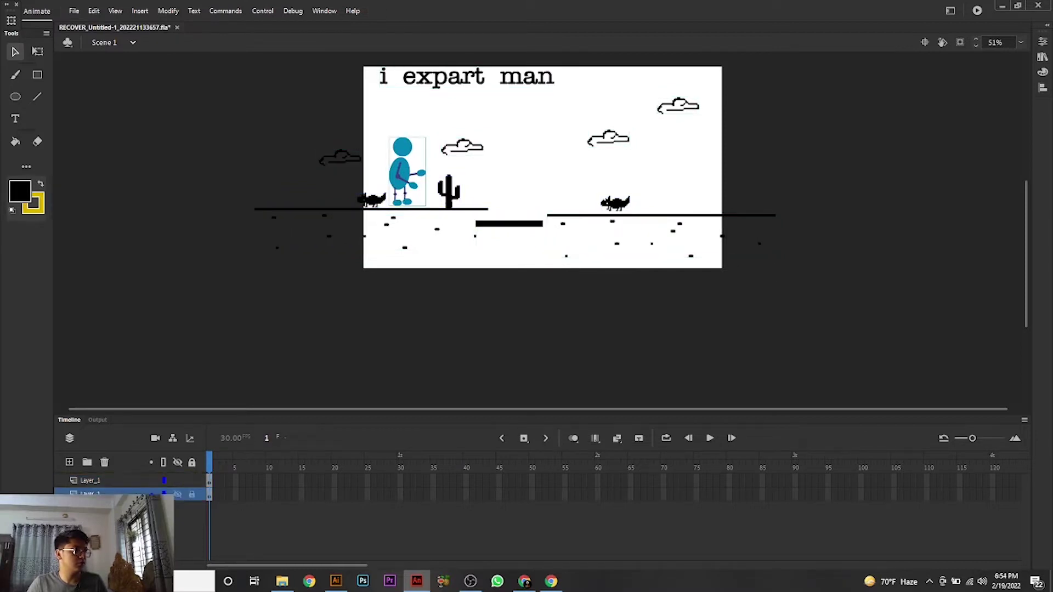
pyautogui.click(119, 485)
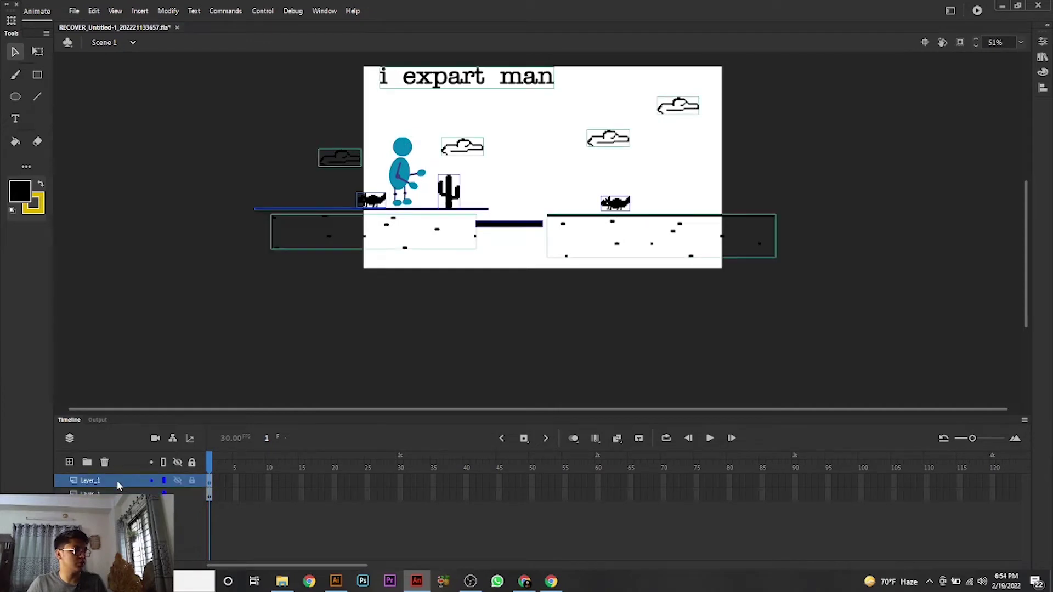
pyautogui.doubleClick(109, 480)
pyautogui.click(117, 478)
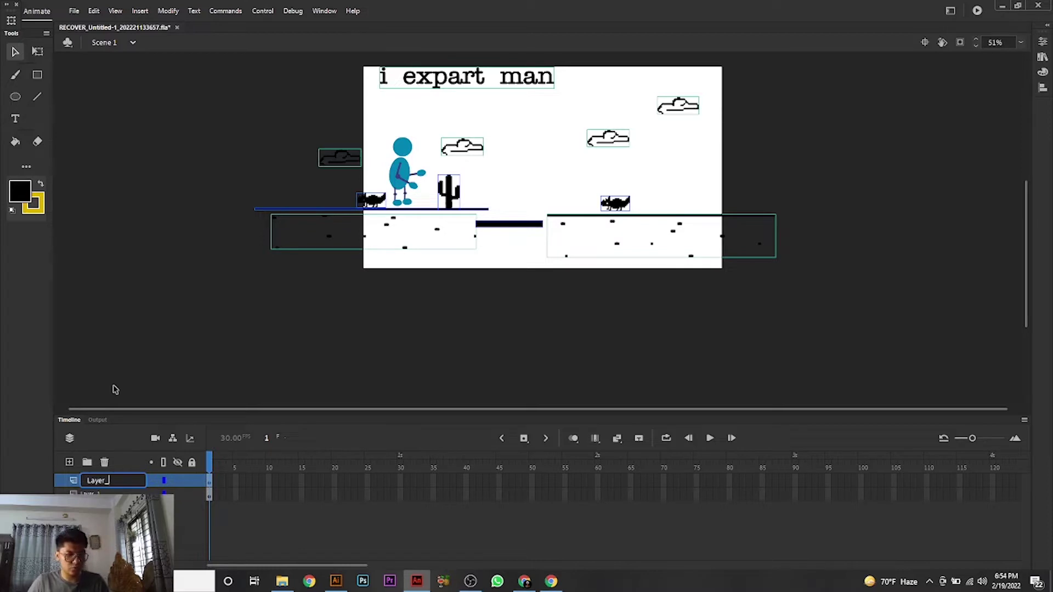
pyautogui.write('2')
pyautogui.press('Return')
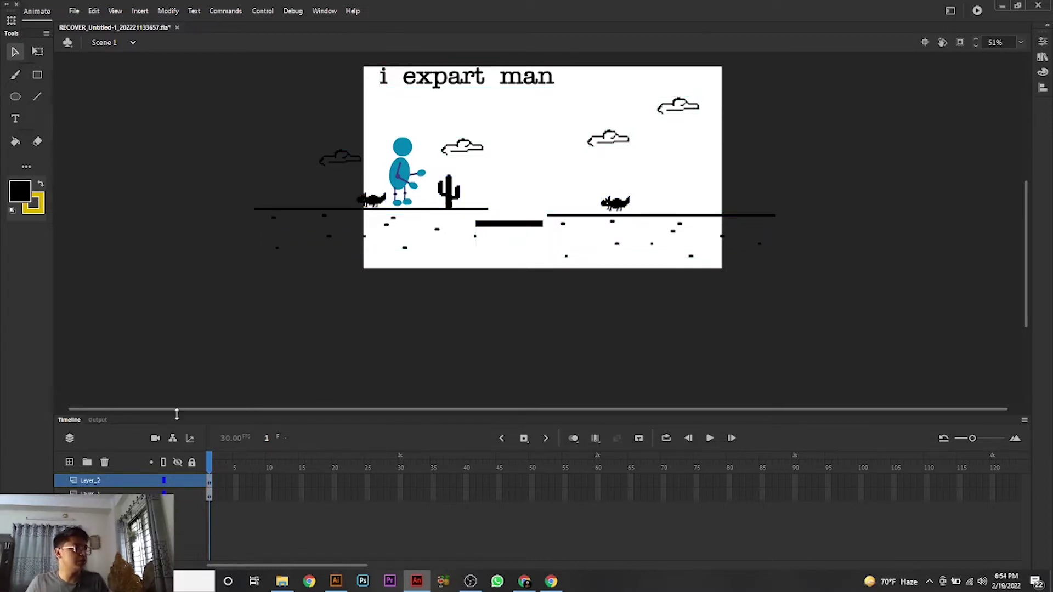
pyautogui.rightClick(296, 389)
pyautogui.press('Escape')
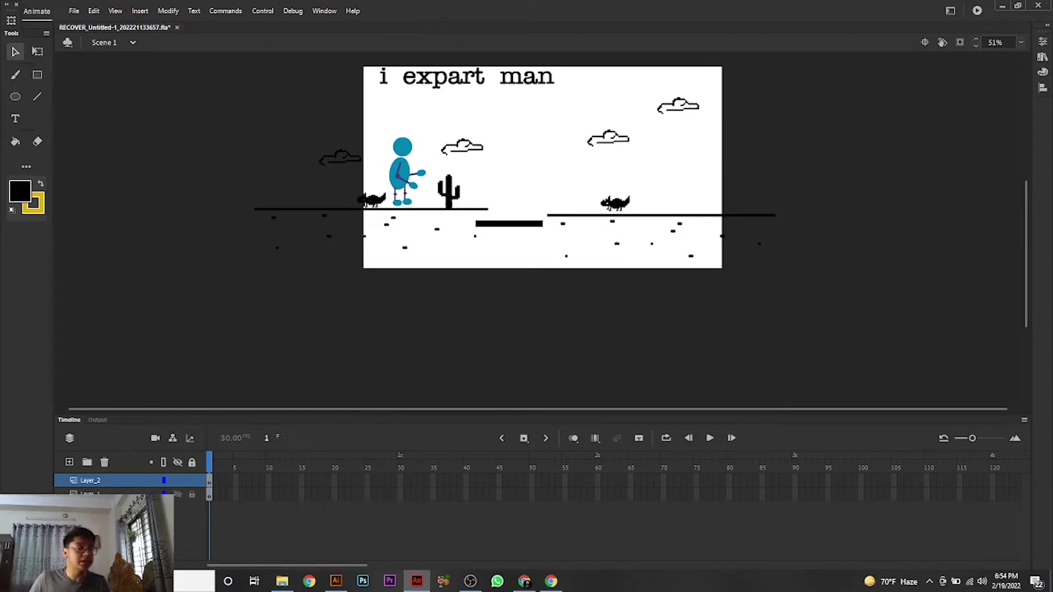
# - Move the blue figure's layer, Layer_1, above Layer_2 in the layer order
pyautogui.click(402, 172)
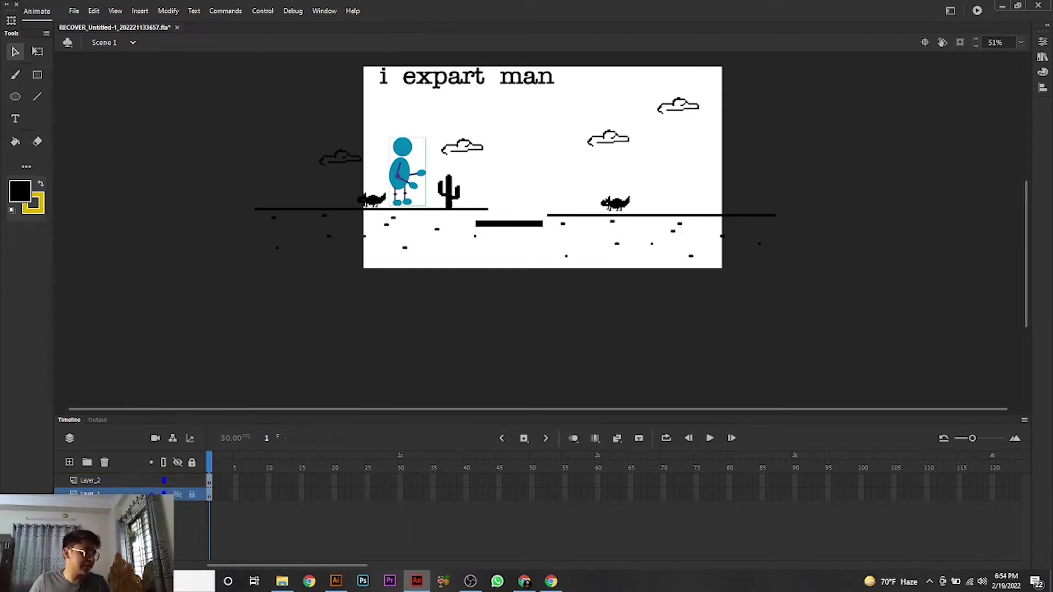
pyautogui.moveTo(90, 494); pyautogui.dragTo(91, 481)
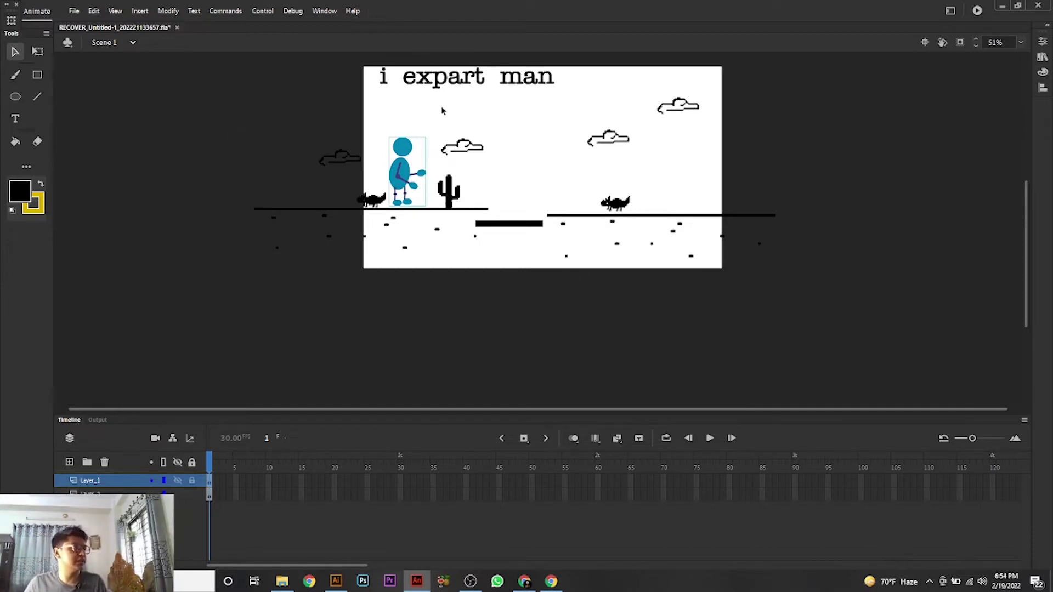
pyautogui.scroll(3, 463, 172)
pyautogui.scroll(-3, 463, 172)
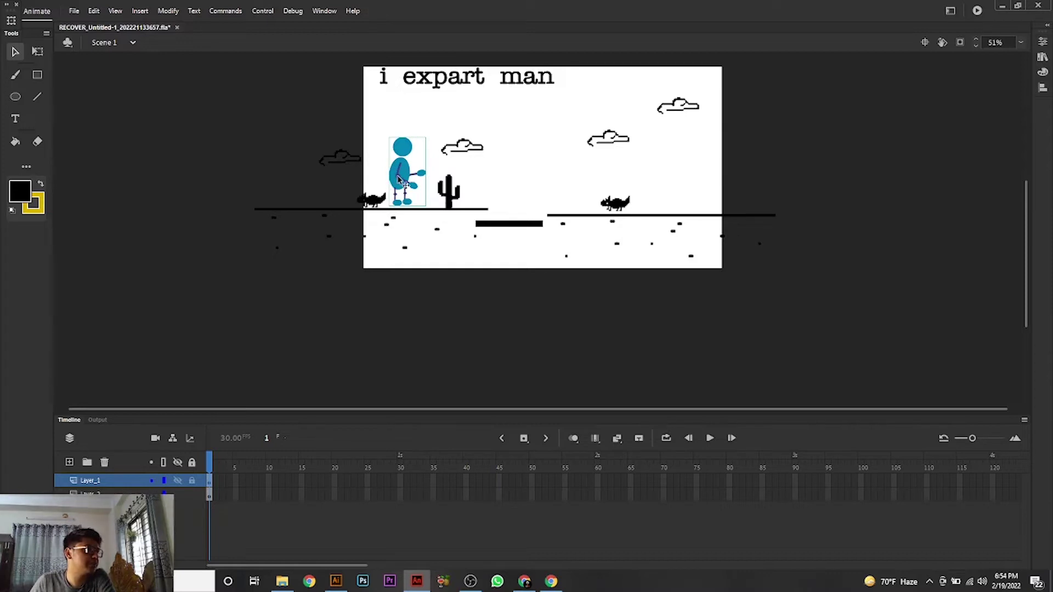
pyautogui.scroll(3, 399, 201)
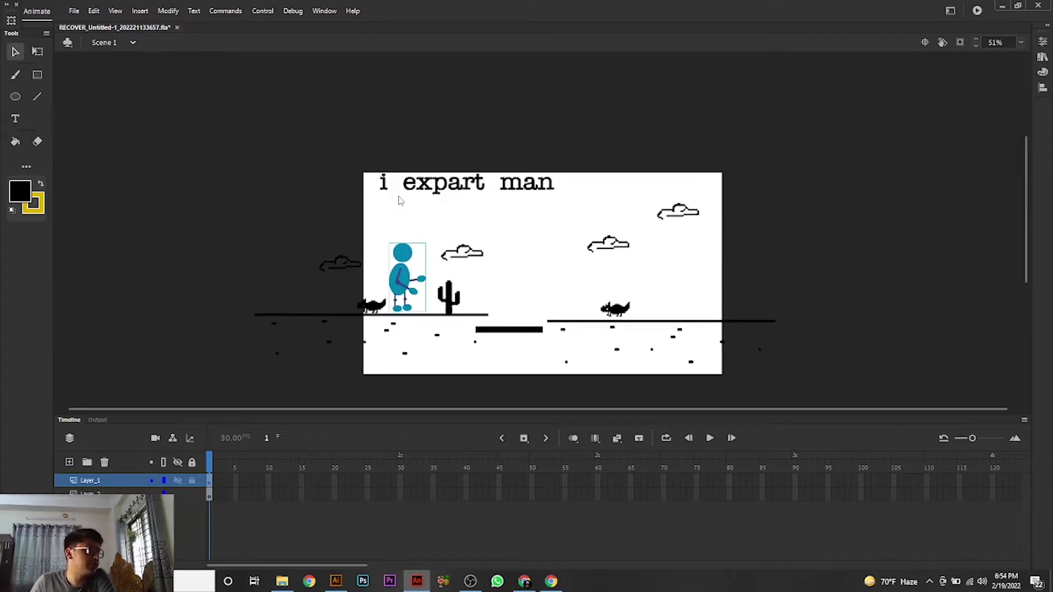
# - Lock the blue figure's layer and shift the title and all the scenery to the right and slightly down on the stage
pyautogui.moveTo(236, 138); pyautogui.dragTo(822, 391)
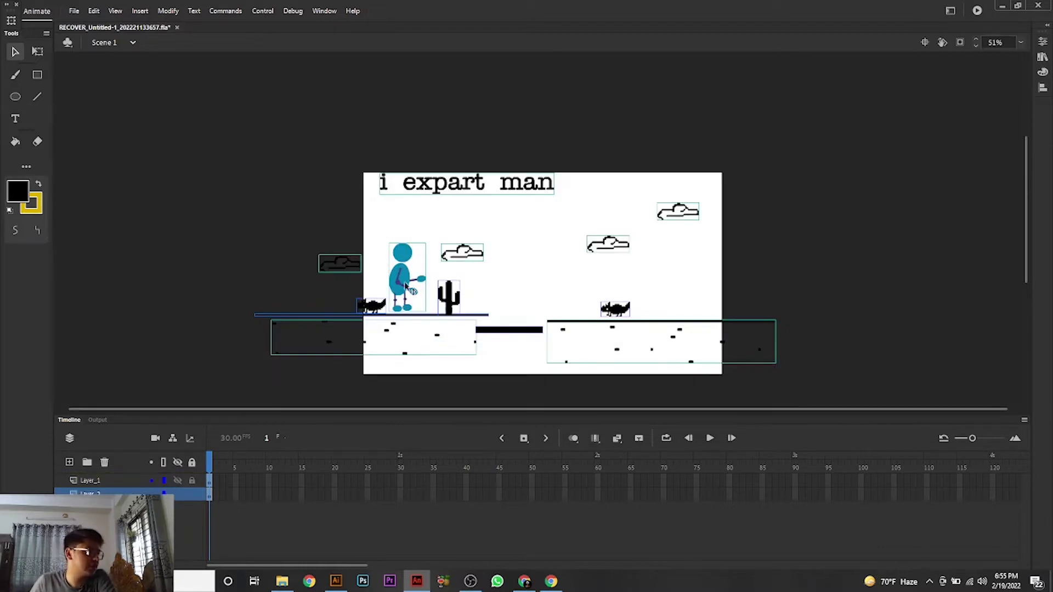
pyautogui.click(212, 253)
pyautogui.click(407, 285)
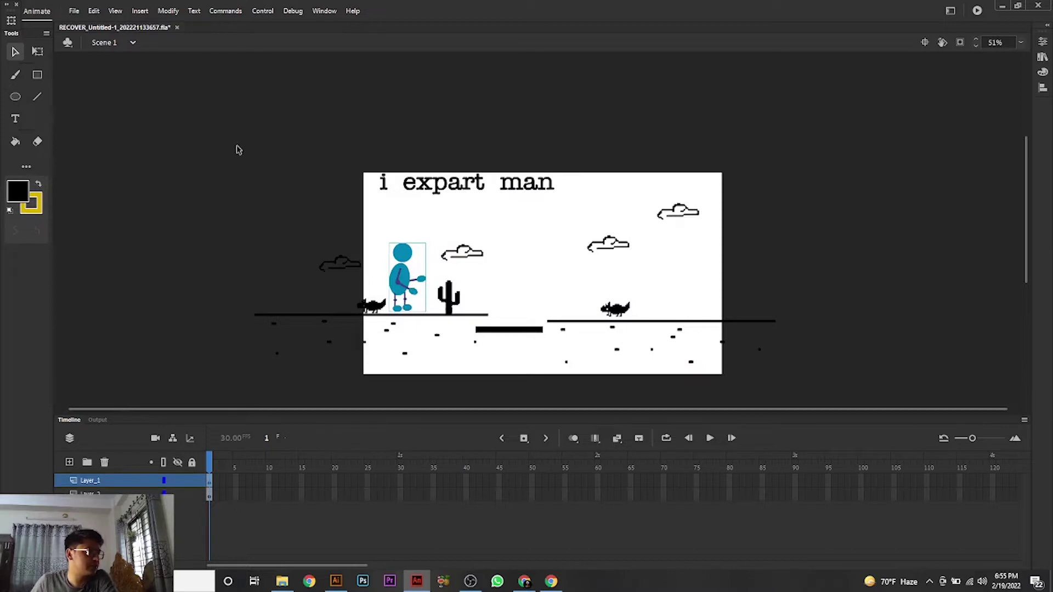
pyautogui.moveTo(240, 133); pyautogui.dragTo(837, 386)
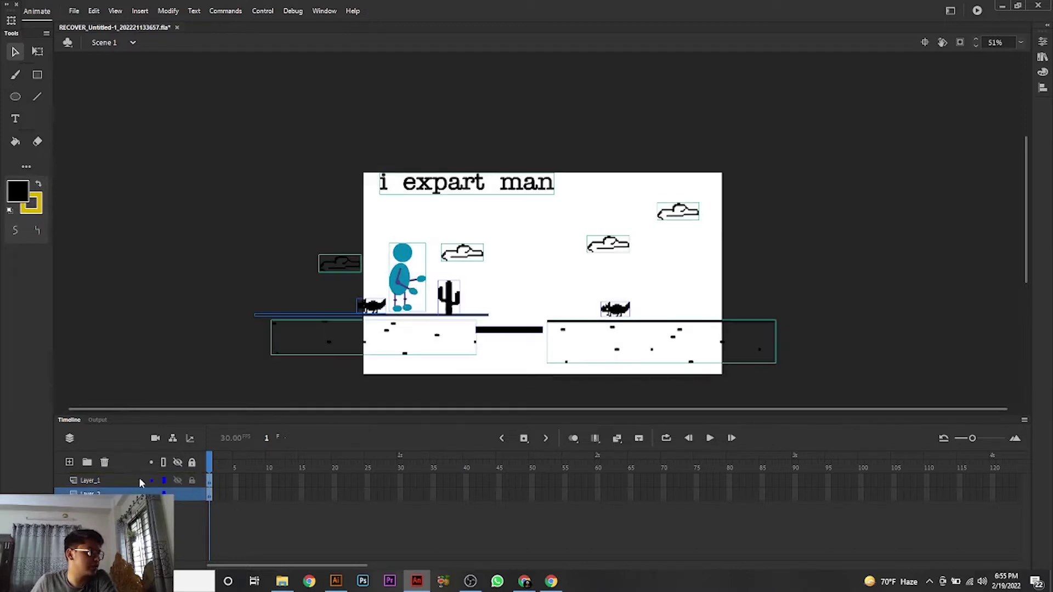
pyautogui.click(192, 481)
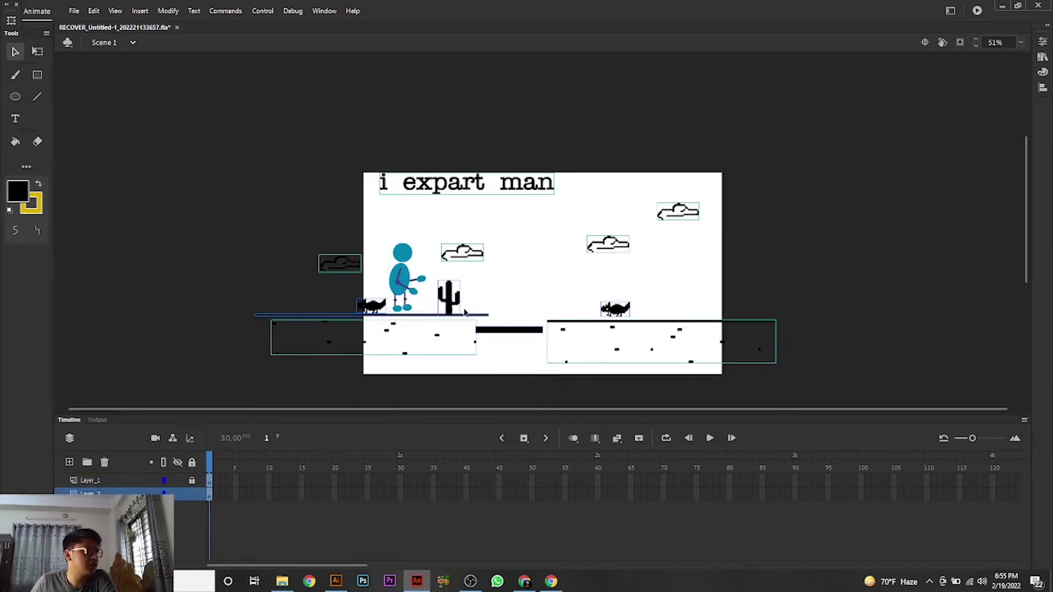
pyautogui.moveTo(454, 307); pyautogui.dragTo(497, 314)
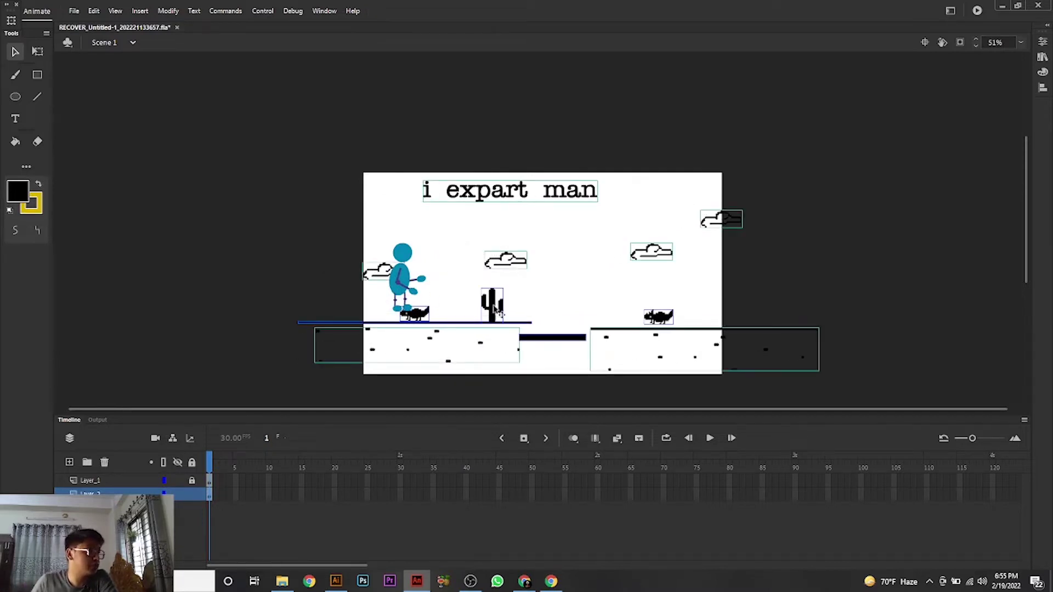
pyautogui.moveTo(494, 308)
pyautogui.mouseDown()
pyautogui.moveTo(524, 308)
pyautogui.moveTo(508, 306)
pyautogui.mouseUp()
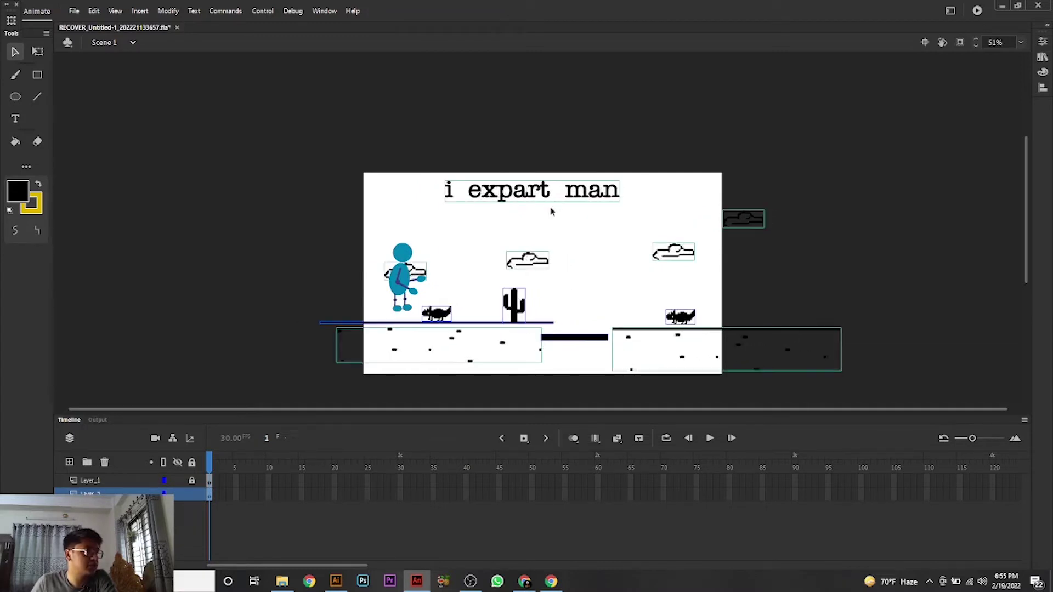
# - Delete the black bar and paste it again from Illustrator on its own layer, placed in the gap between the two ground lines
pyautogui.click(590, 301)
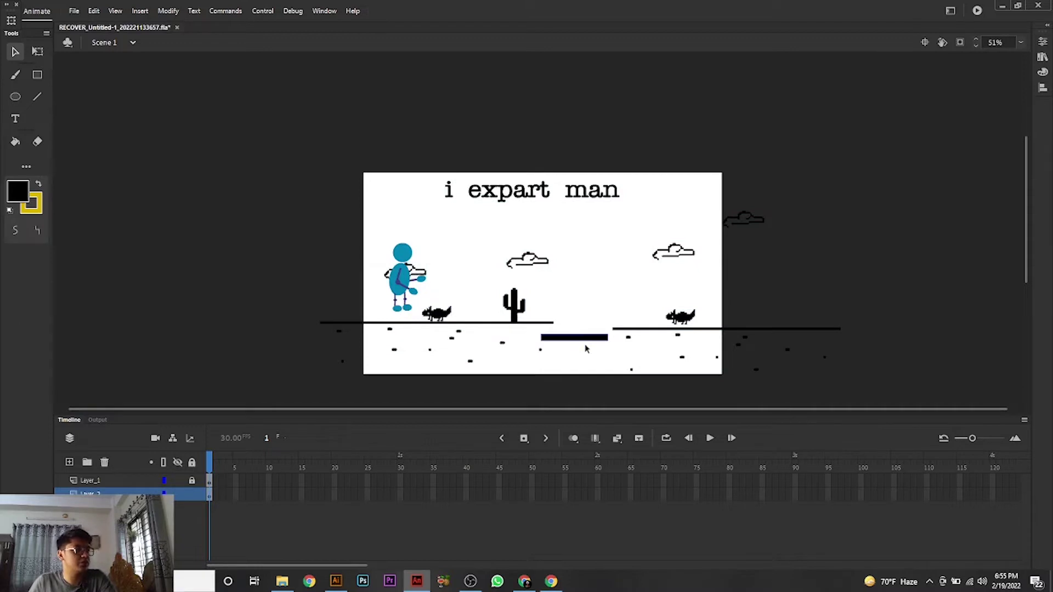
pyautogui.press('Delete')
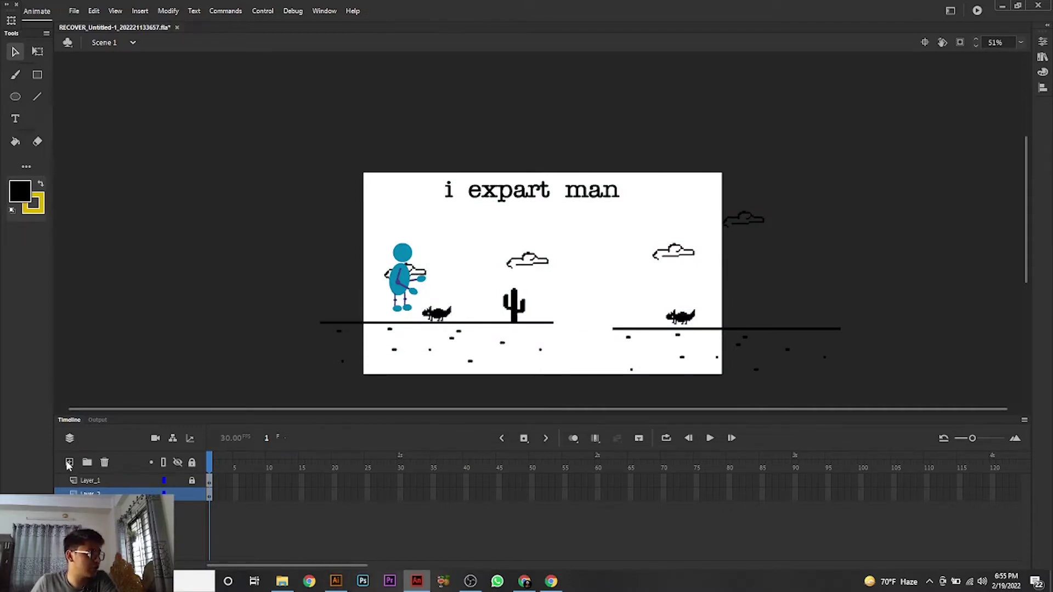
pyautogui.click(334, 582)
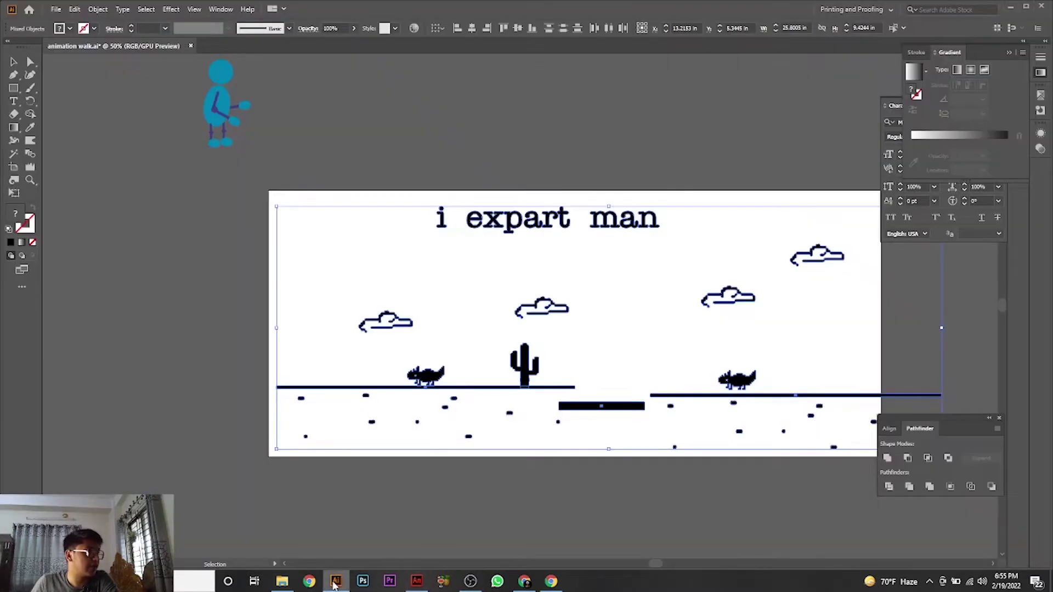
pyautogui.click(590, 497)
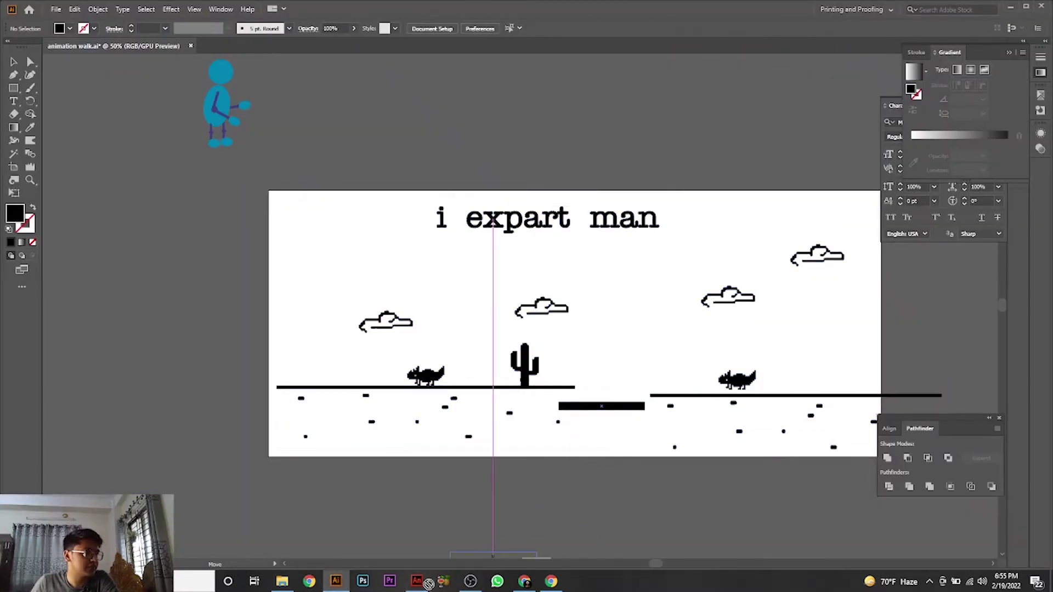
pyautogui.click(417, 581)
pyautogui.hotkey('ctrl', 'v')
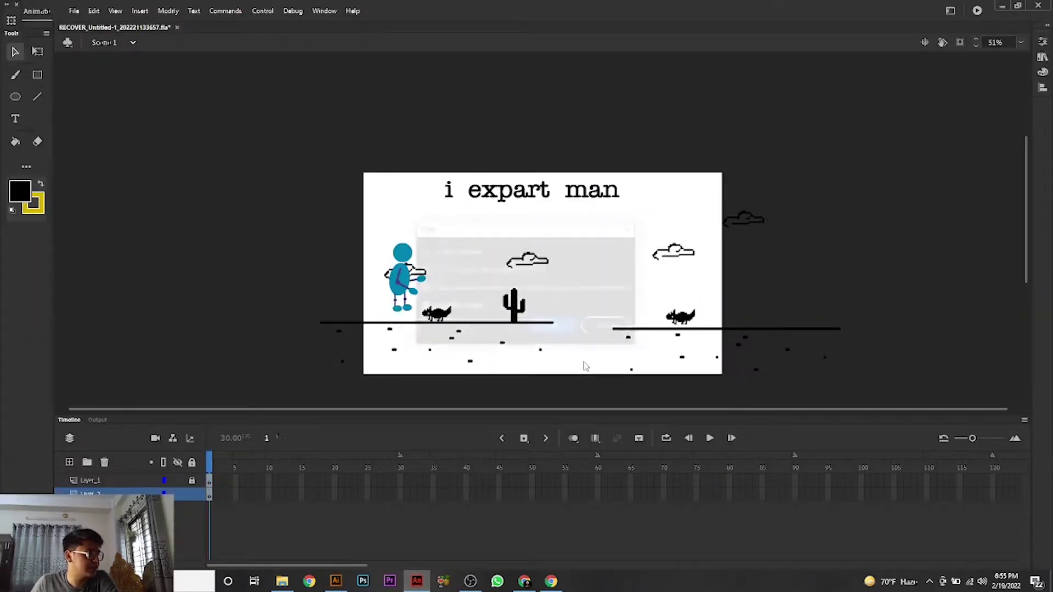
pyautogui.click(554, 328)
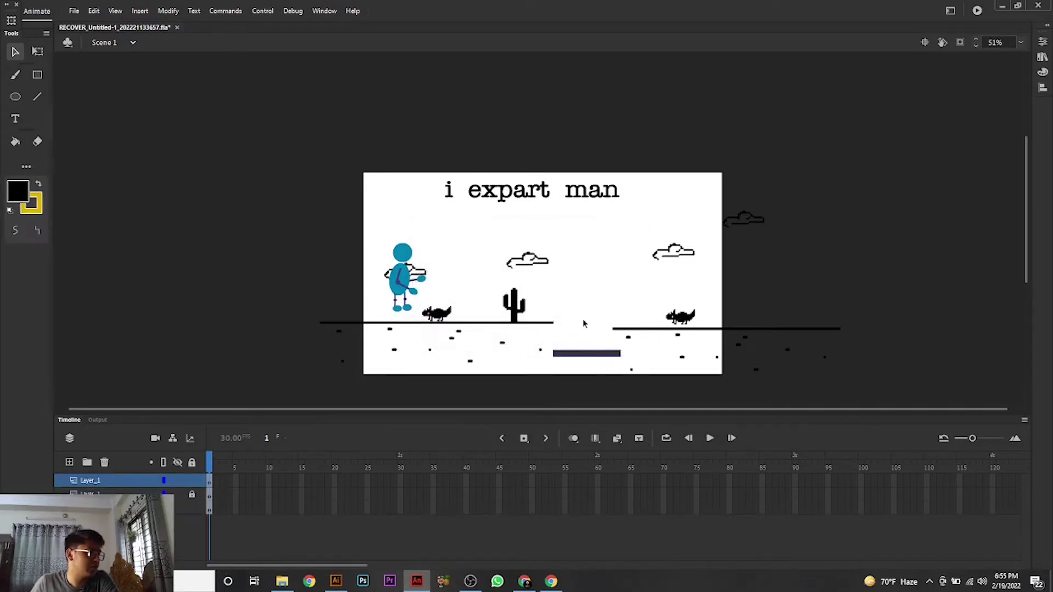
pyautogui.moveTo(580, 352); pyautogui.dragTo(579, 347)
pyautogui.click(591, 296)
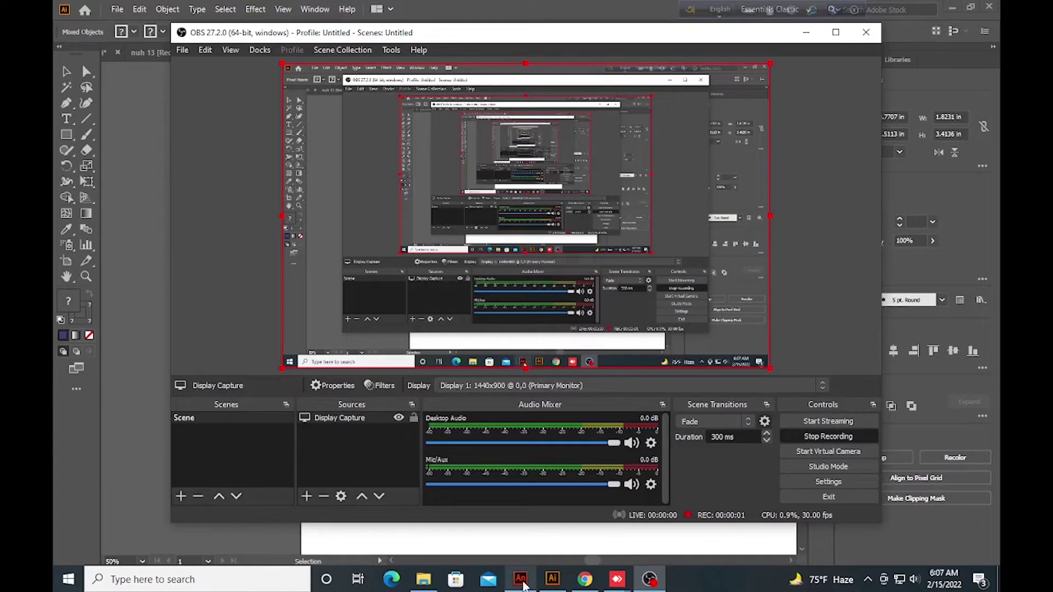
# - Bring the blue figure from Illustrator into the empty 1280 × 720 Animate scene using AI file importer preferences, recommended import settings and Maintain layers
pyautogui.click(805, 32)
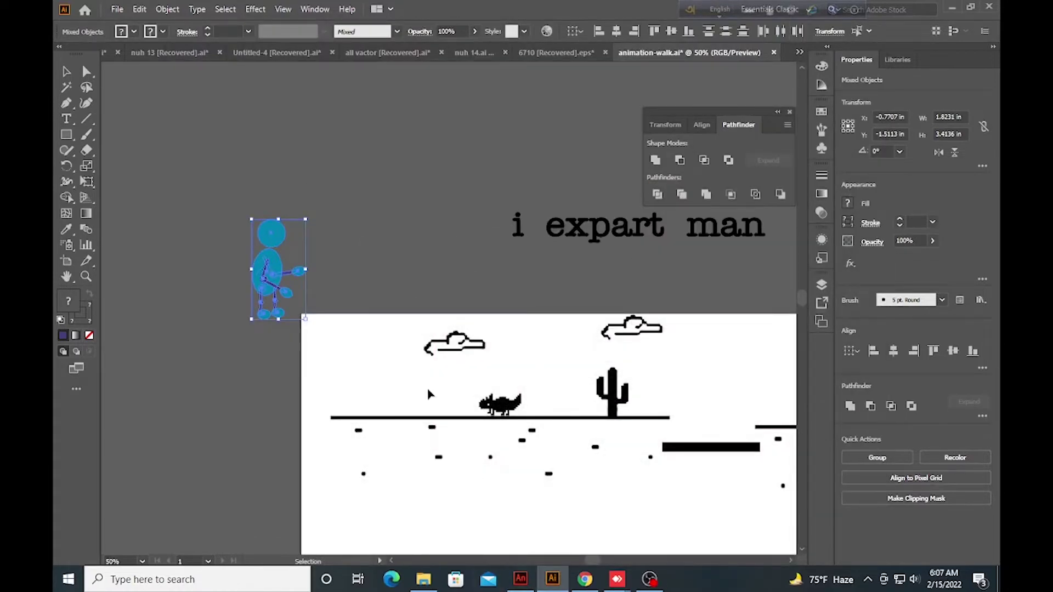
pyautogui.hscroll(2, 333, 264)
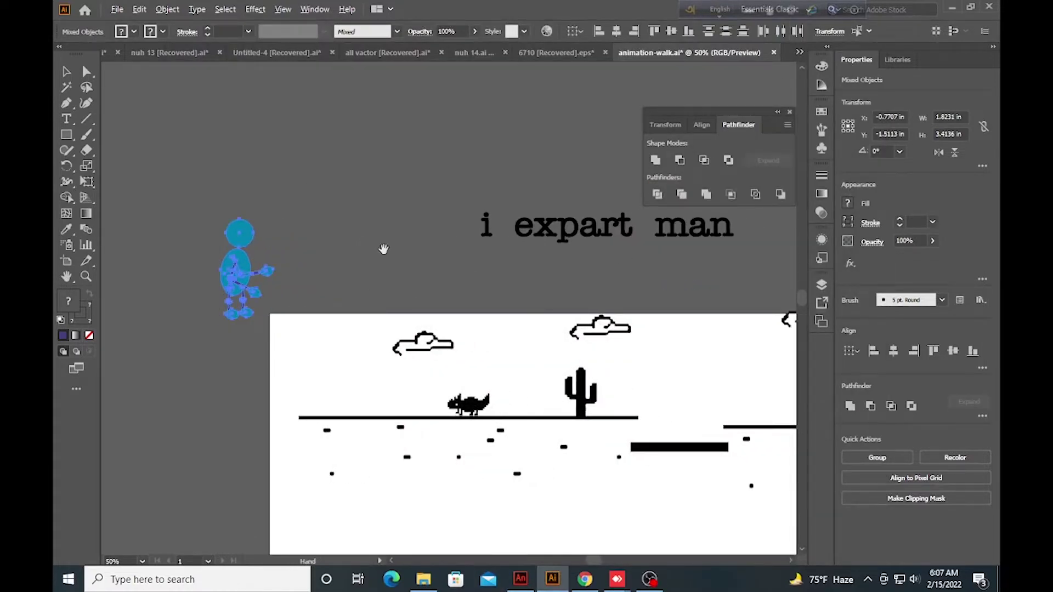
pyautogui.scroll(-2, 383, 248)
pyautogui.moveTo(533, 393); pyautogui.dragTo(444, 375)
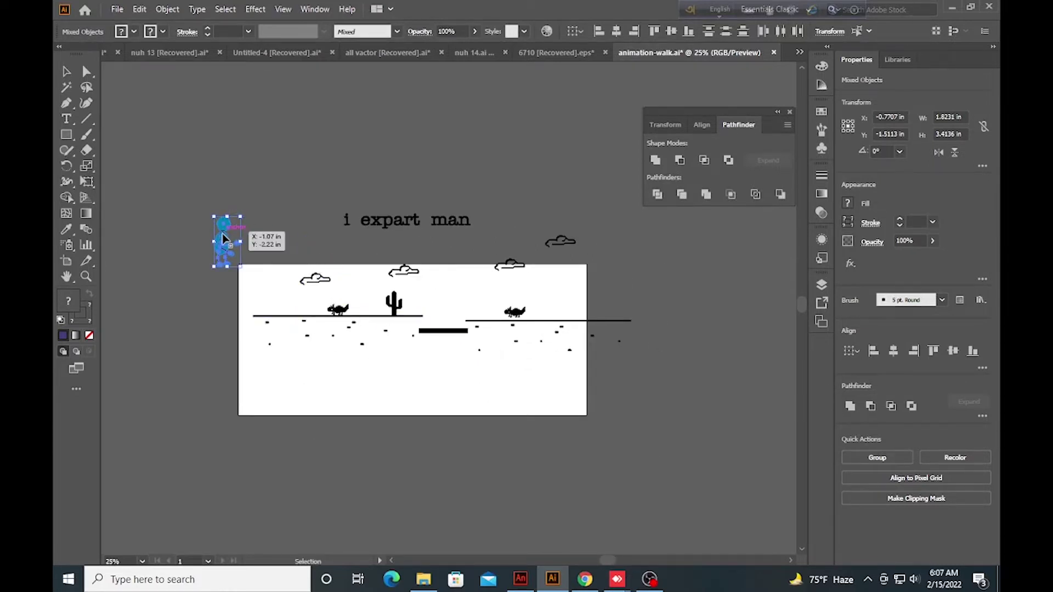
pyautogui.moveTo(223, 236); pyautogui.dragTo(336, 268)
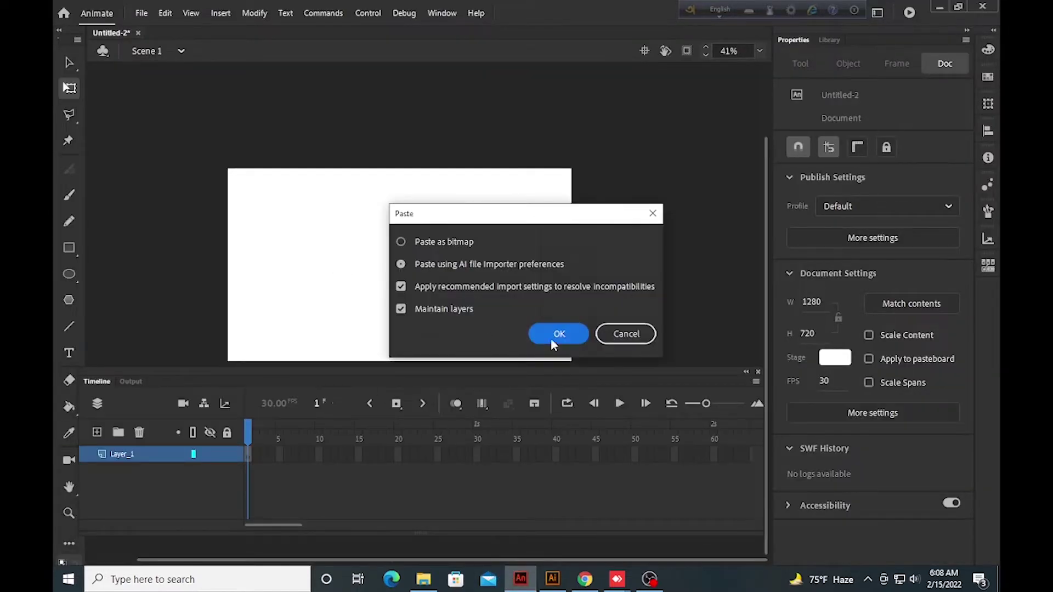
pyautogui.click(560, 342)
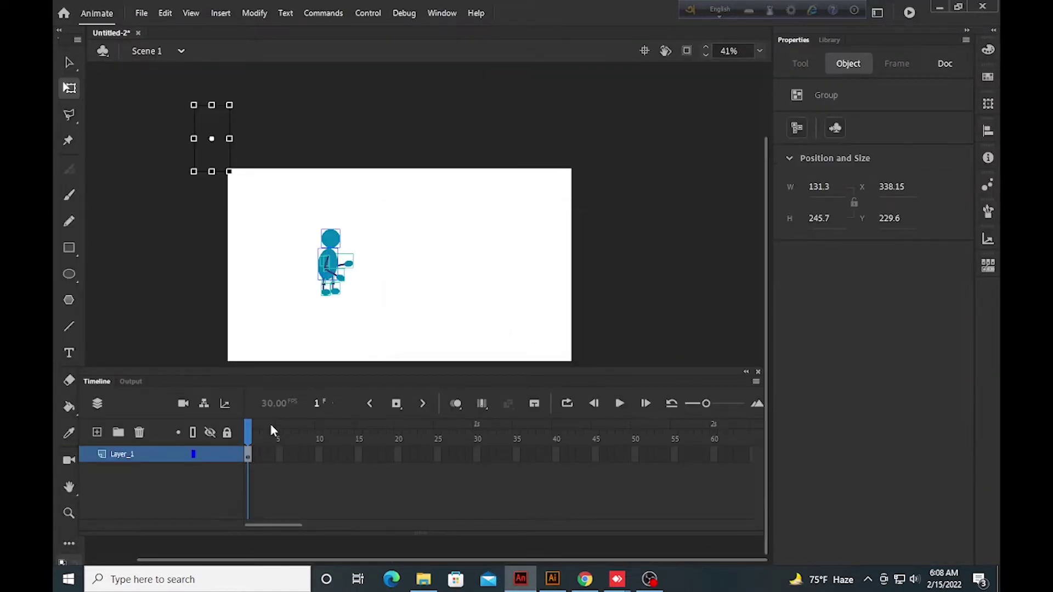
# - Extend Layer_1 with the blue figure to frame 255 of the timeline
pyautogui.press('Escape')
pyautogui.press('F5')
pyautogui.press('F5')
pyautogui.press('F5')
pyautogui.press('F5')
pyautogui.press('F5')
pyautogui.press('F5')
pyautogui.press('F5')
pyautogui.press('F5')
pyautogui.press('F5')
pyautogui.press('F5')
pyautogui.press('F5')
pyautogui.press('F5')
pyautogui.press('F5')
pyautogui.press('F5')
pyautogui.press('F5')
pyautogui.press('F5')
pyautogui.press('F5')
pyautogui.press('F5')
pyautogui.press('F5')
pyautogui.press('F5')
pyautogui.press('F5')
pyautogui.press('F5')
pyautogui.press('F5')
pyautogui.press('F5')
pyautogui.press('F5')
pyautogui.press('F5')
pyautogui.press('F5')
pyautogui.press('F5')
pyautogui.press('F5')
pyautogui.press('F5')
pyautogui.press('F5')
pyautogui.press('F5')
pyautogui.press('F5')
pyautogui.press('F5')
pyautogui.press('F5')
pyautogui.press('F5')
pyautogui.press('F5')
pyautogui.press('F5')
pyautogui.press('F5')
pyautogui.press('F5')
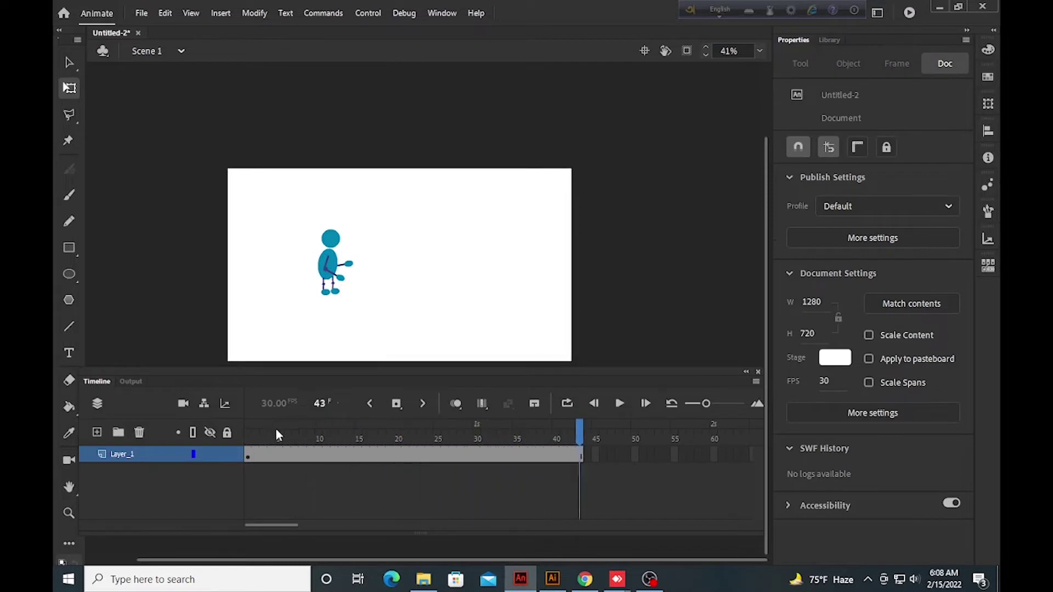
pyautogui.press('F5')
pyautogui.press('F5')
pyautogui.press('F5')
pyautogui.press('F5')
pyautogui.press('F5')
pyautogui.press('F5')
pyautogui.press('F5')
pyautogui.press('F5')
pyautogui.press('F5')
pyautogui.press('F5')
pyautogui.press('F5')
pyautogui.press('F5')
pyautogui.press('F5')
pyautogui.press('F5')
pyautogui.press('F5')
pyautogui.press('F5')
pyautogui.press('F5')
pyautogui.press('F5')
pyautogui.press('F5')
pyautogui.press('F5')
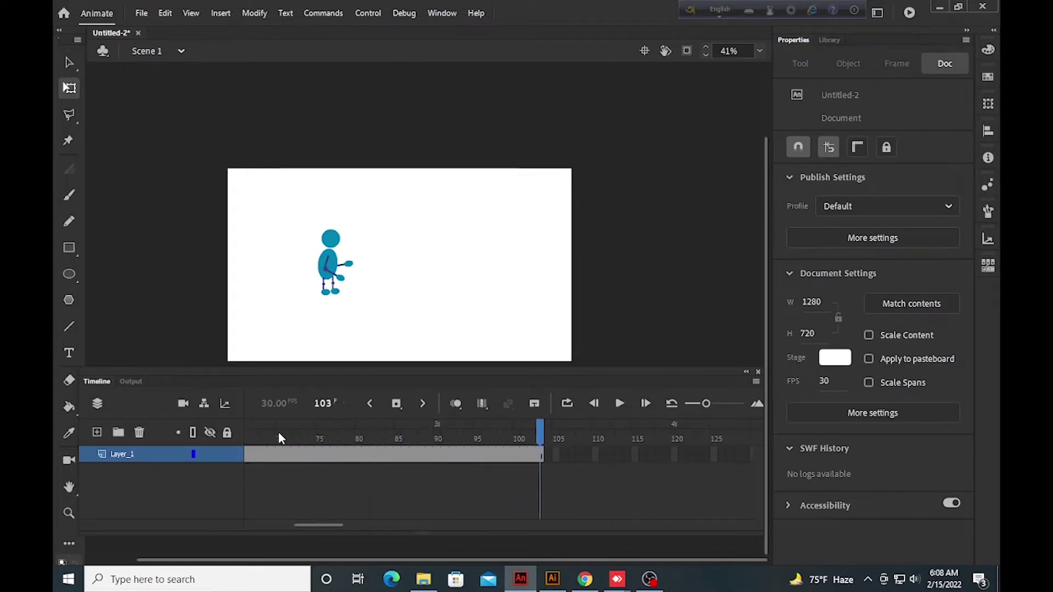
pyautogui.press('F5')
pyautogui.press('F5')
pyautogui.press('F5')
pyautogui.press('F5')
pyautogui.press('F5')
pyautogui.press('F5')
pyautogui.press('F5')
pyautogui.press('F5')
pyautogui.press('F5')
pyautogui.press('F5')
pyautogui.press('F5')
pyautogui.press('F5')
pyautogui.press('F5')
pyautogui.press('F5')
pyautogui.press('F5')
pyautogui.press('F5')
pyautogui.press('F5')
pyautogui.press('F5')
pyautogui.press('F5')
pyautogui.press('F5')
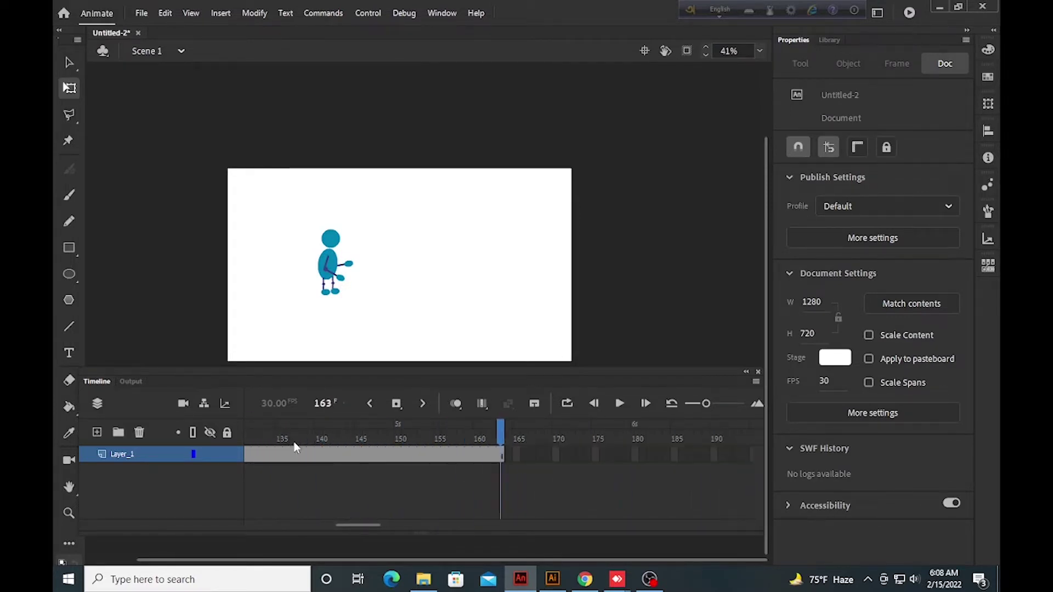
pyautogui.press('F5')
pyautogui.press('F5')
pyautogui.press('F5')
pyautogui.press('F5')
pyautogui.press('F5')
pyautogui.press('F5')
pyautogui.press('F5')
pyautogui.press('F5')
pyautogui.press('F5')
pyautogui.press('F5')
pyautogui.press('F5')
pyautogui.press('F5')
pyautogui.press('F5')
pyautogui.press('F5')
pyautogui.press('F5')
pyautogui.press('F5')
pyautogui.press('F5')
pyautogui.press('F5')
pyautogui.press('F5')
pyautogui.press('F5')
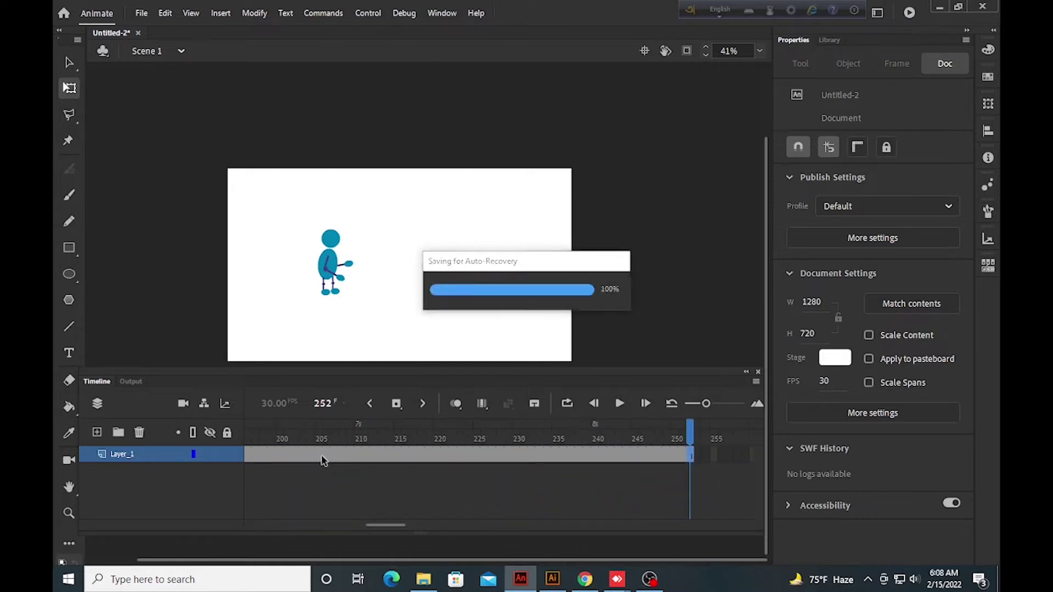
pyautogui.press('F5')
pyautogui.press('F5')
pyautogui.press('F5')
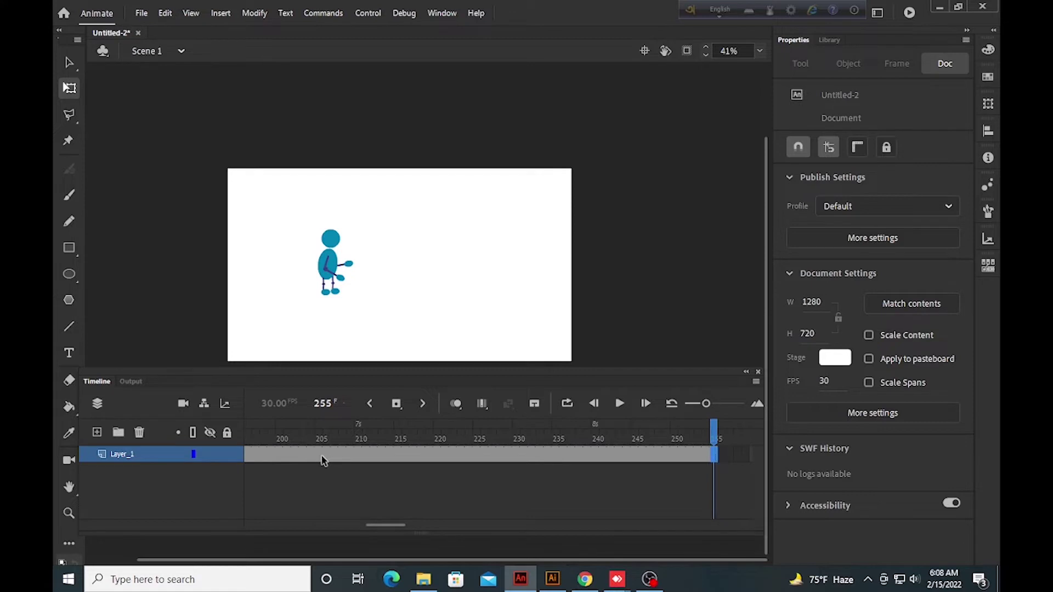
pyautogui.press('Escape')
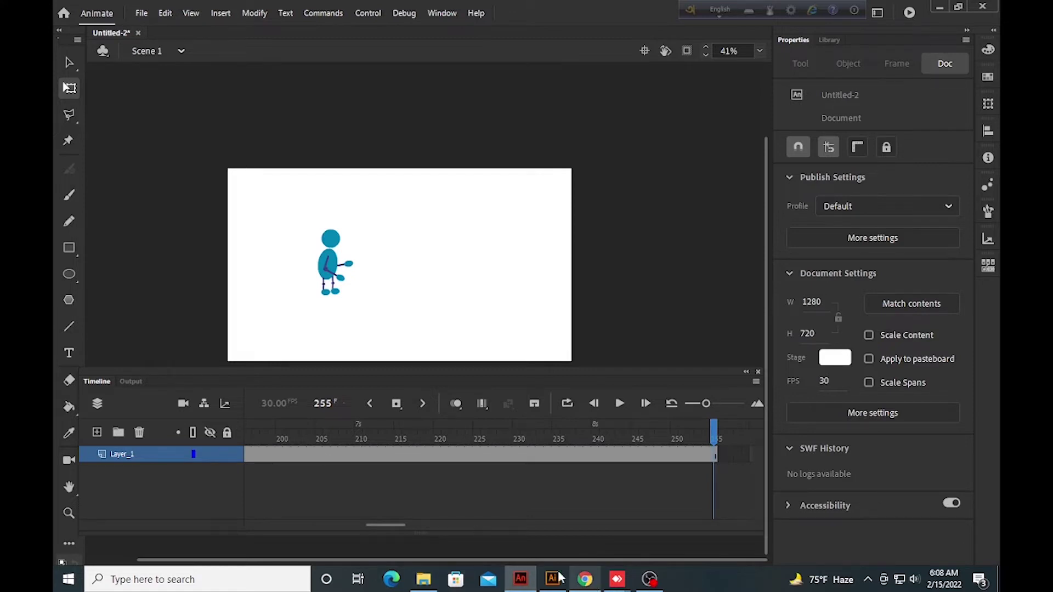
# - Bring the title, clouds, animals, cactus, ground lines and black bar from Illustrator into the Animate scene on their own layer
pyautogui.click(549, 588)
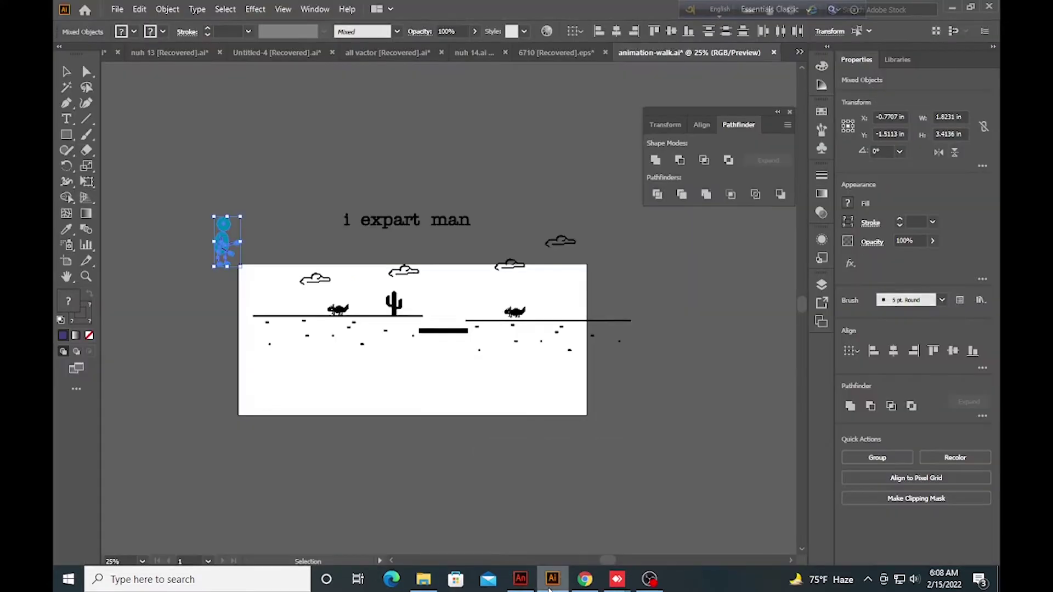
pyautogui.click(277, 255)
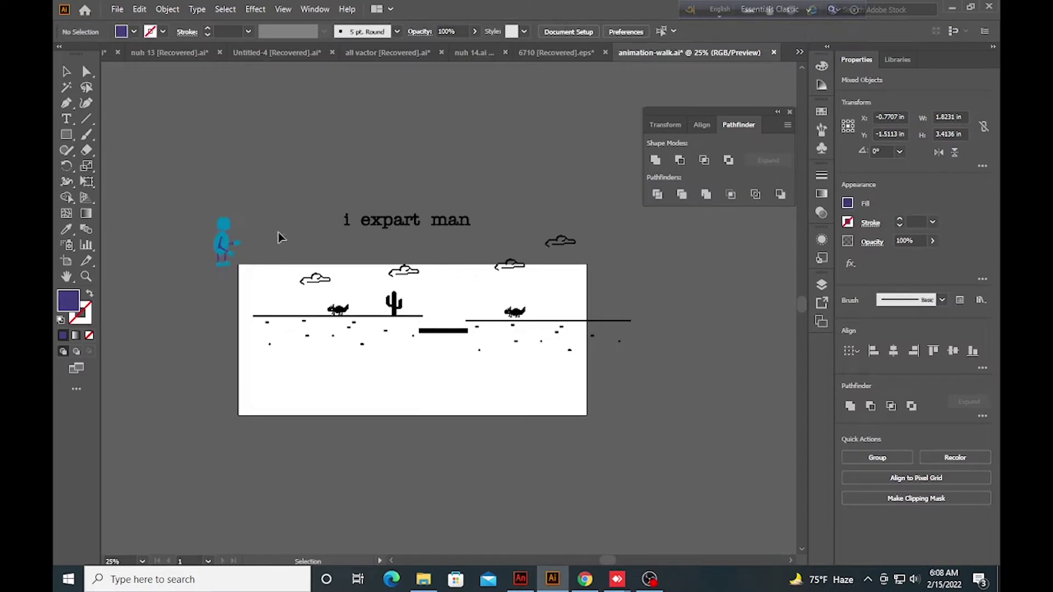
pyautogui.moveTo(279, 212); pyautogui.dragTo(676, 373)
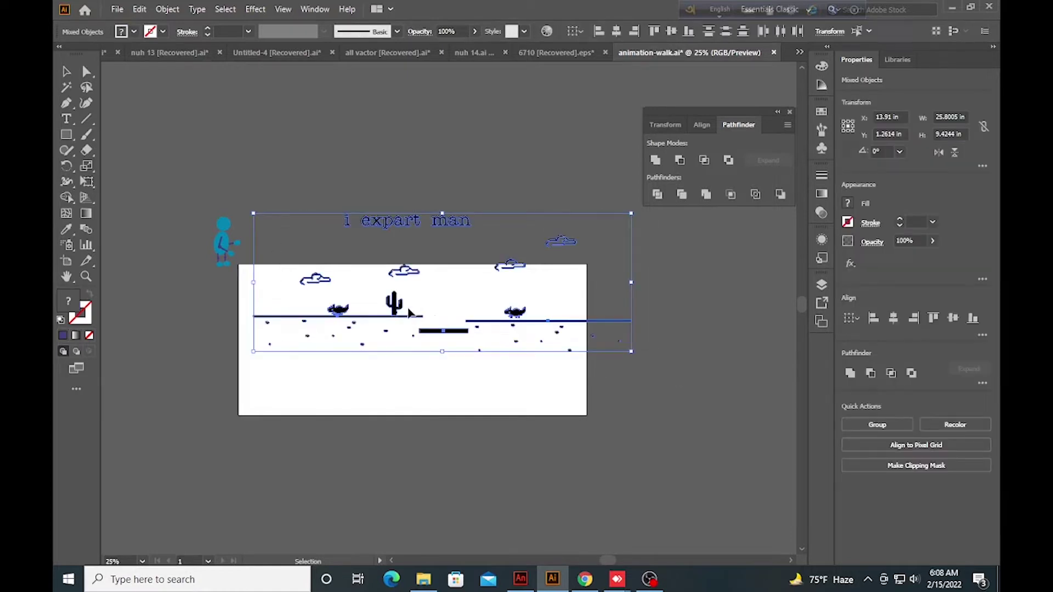
pyautogui.moveTo(408, 312)
pyautogui.mouseDown()
pyautogui.moveTo(534, 568)
pyautogui.moveTo(525, 579)
pyautogui.moveTo(444, 413)
pyautogui.moveTo(423, 309)
pyautogui.mouseUp()
pyautogui.click(551, 334)
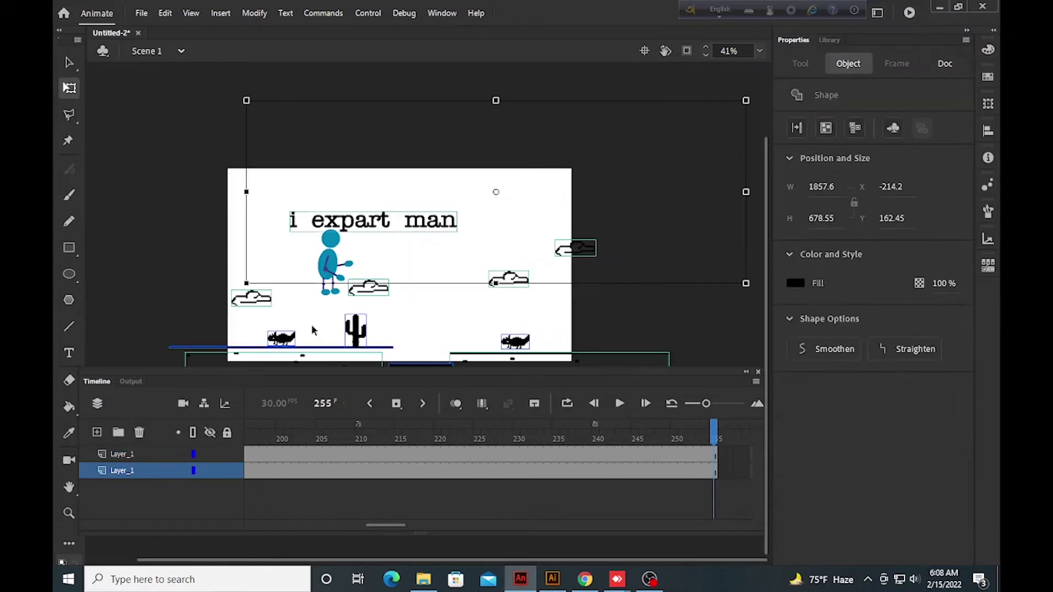
# - At frame 1, move the title and all the scenery up and right so the first ground line starts at the stage's left edge
pyautogui.click(251, 458)
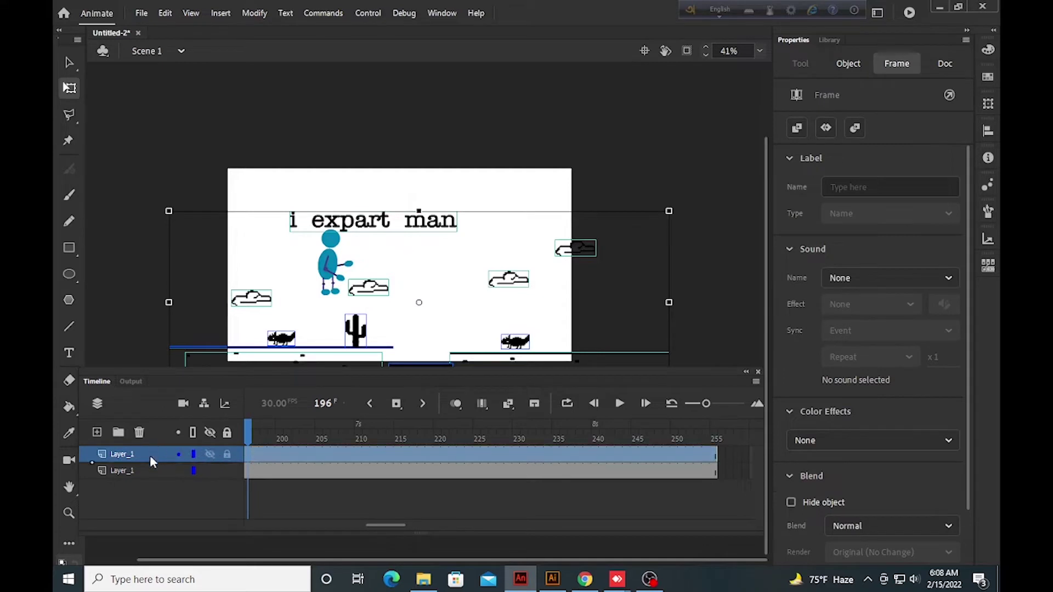
pyautogui.click(151, 471)
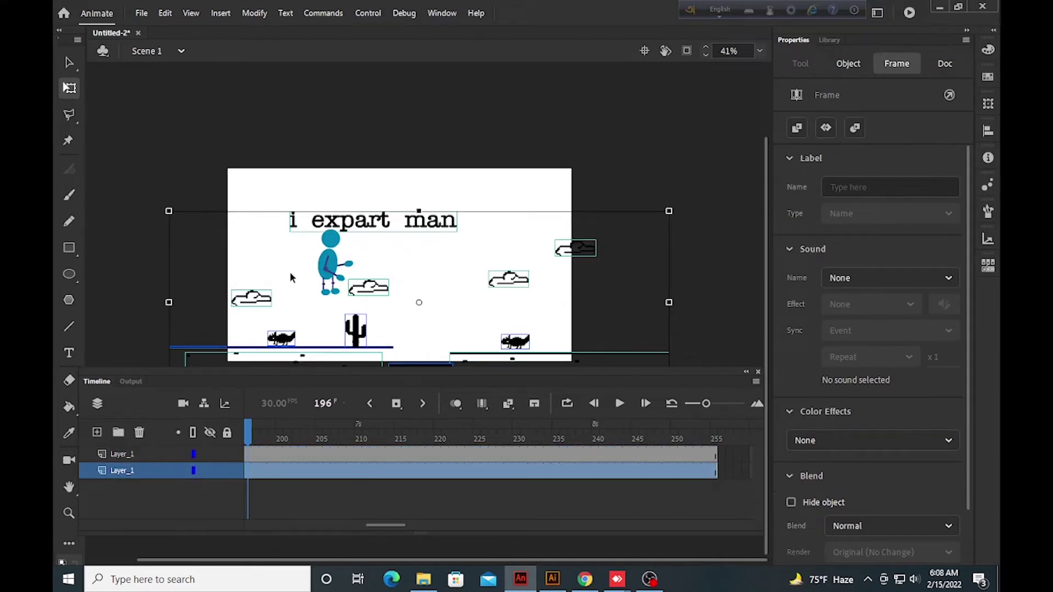
pyautogui.hotkey('ctrl', '-')
pyautogui.click(206, 182)
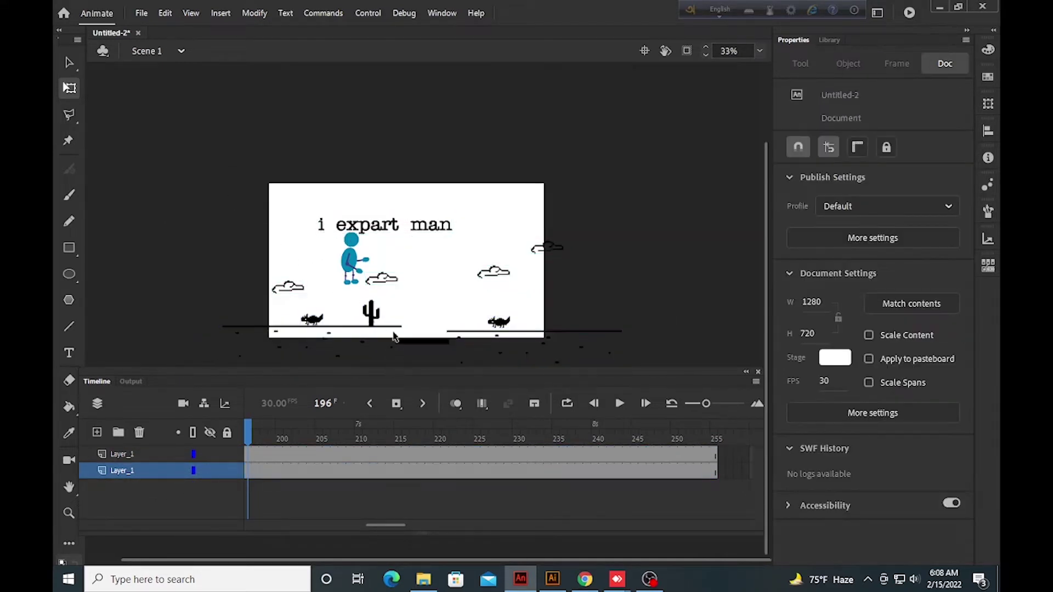
pyautogui.scroll(2, 378, 329)
pyautogui.click(366, 334)
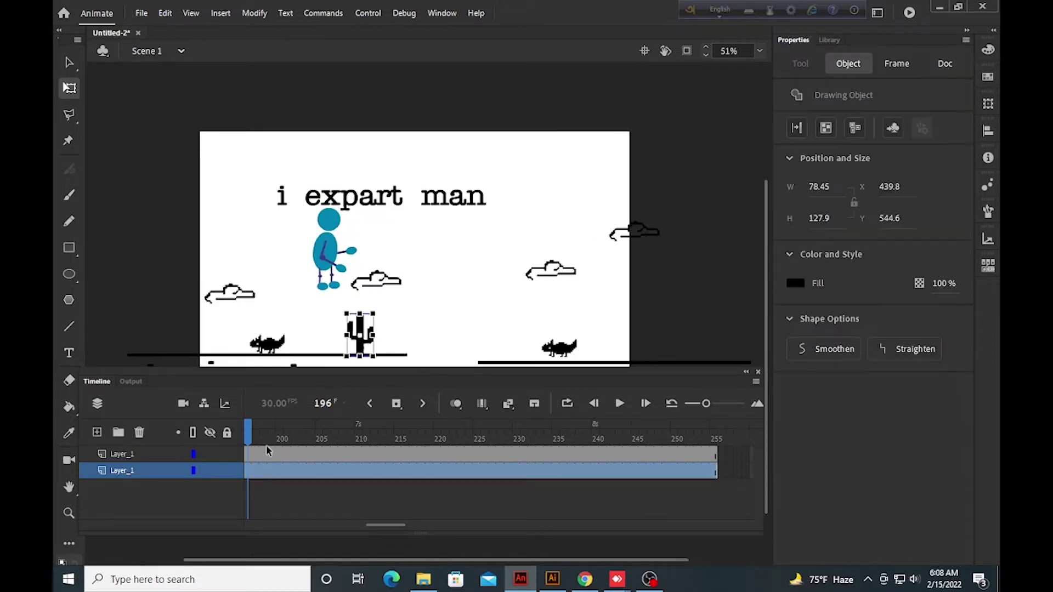
pyautogui.click(254, 462)
pyautogui.moveTo(256, 442); pyautogui.dragTo(205, 451)
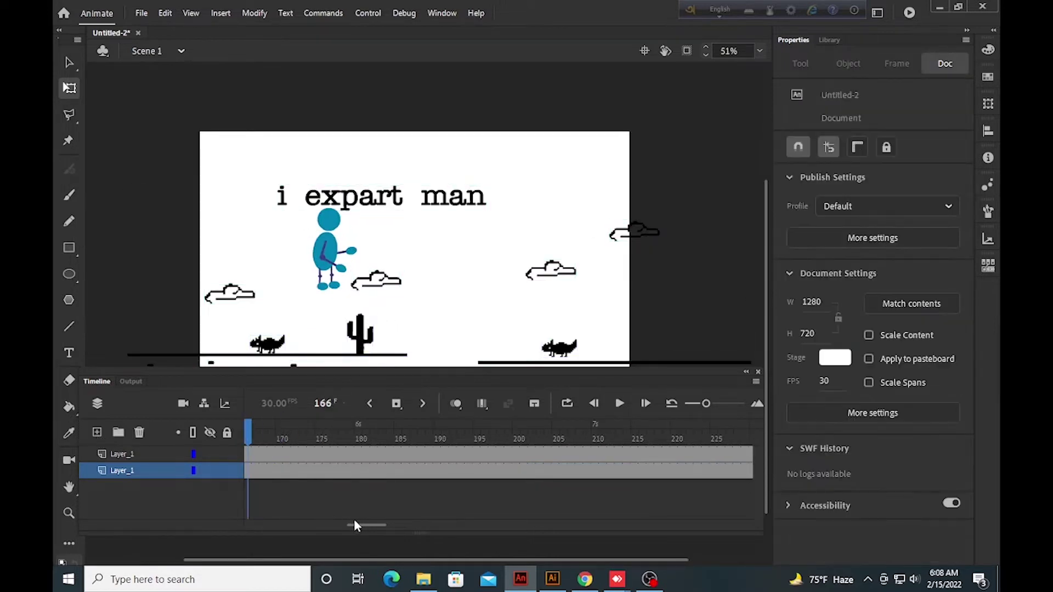
pyautogui.moveTo(363, 525); pyautogui.dragTo(266, 525)
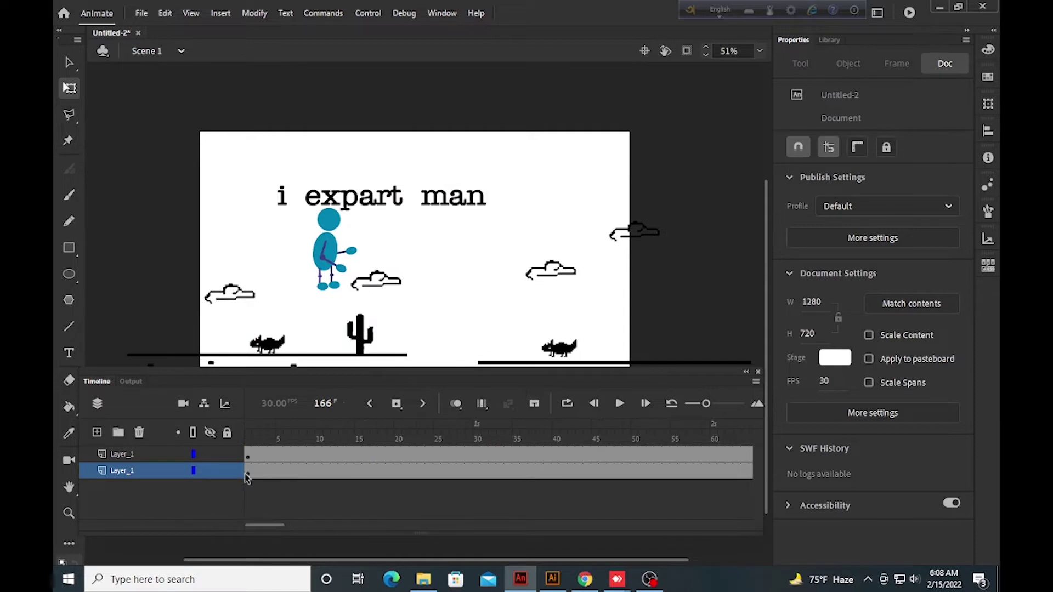
pyautogui.click(250, 474)
pyautogui.scroll(-2, 356, 302)
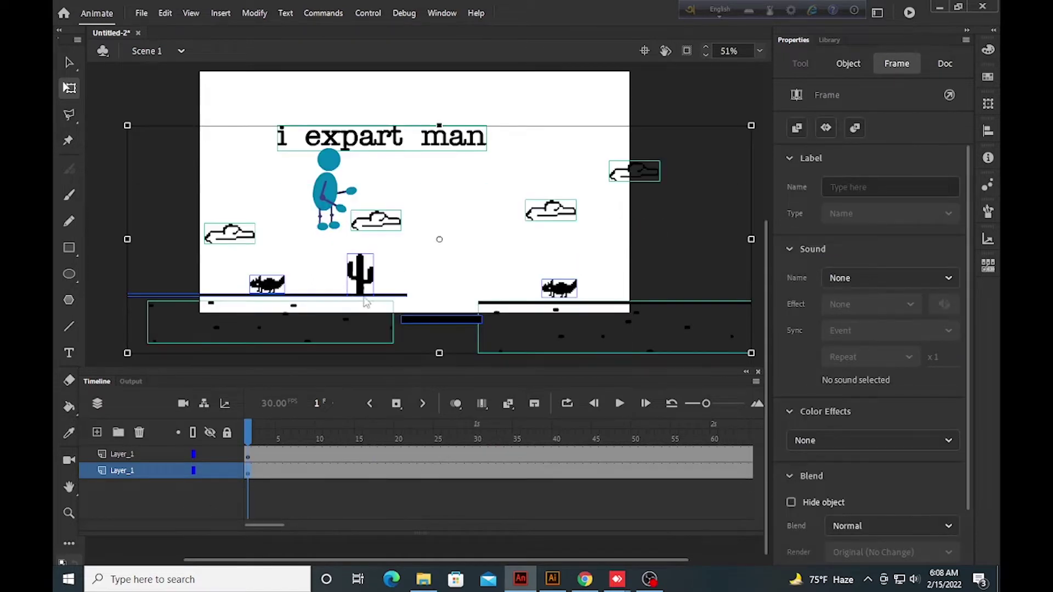
pyautogui.moveTo(366, 289); pyautogui.dragTo(440, 242)
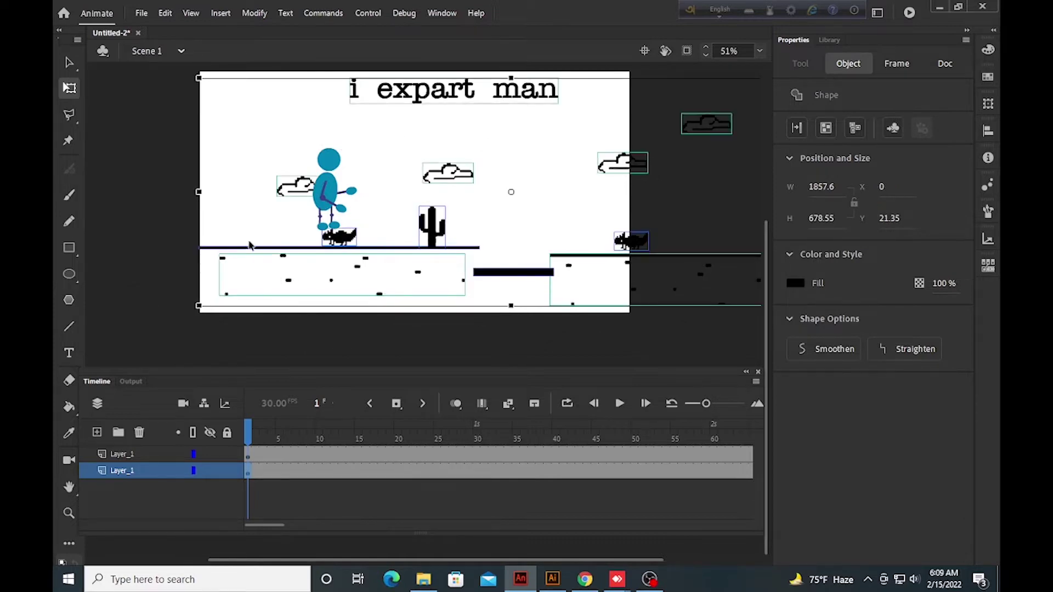
# - Move the blue figure to the left end of the stage so its feet stand on the first ground line
pyautogui.click(248, 456)
pyautogui.moveTo(315, 200); pyautogui.dragTo(235, 215)
pyautogui.click(165, 217)
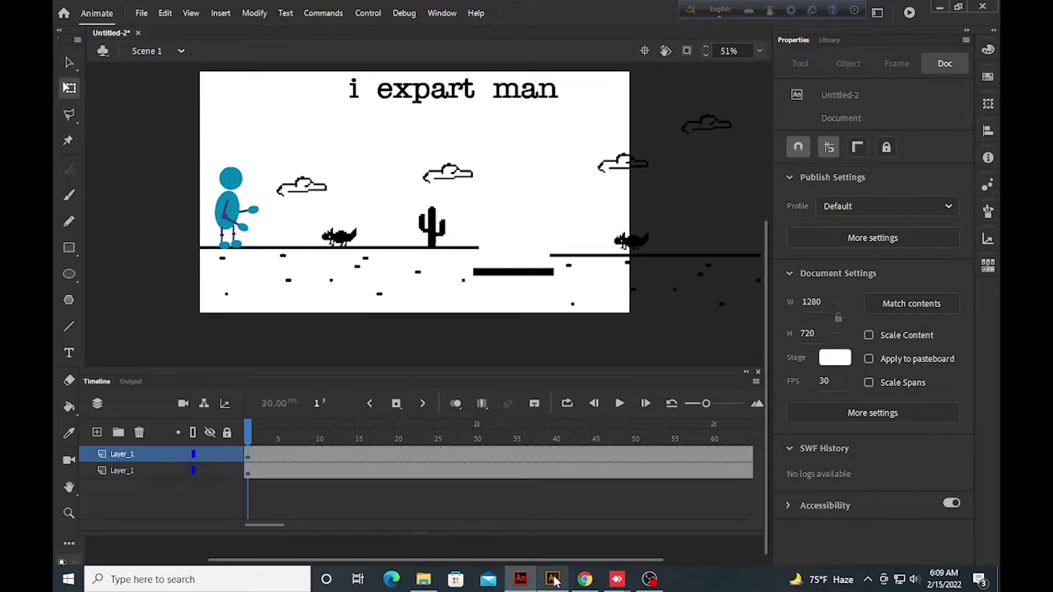
# - Delete the black bar from the scenery layer and bring it in again from Illustrator on its own layer
pyautogui.click(502, 271)
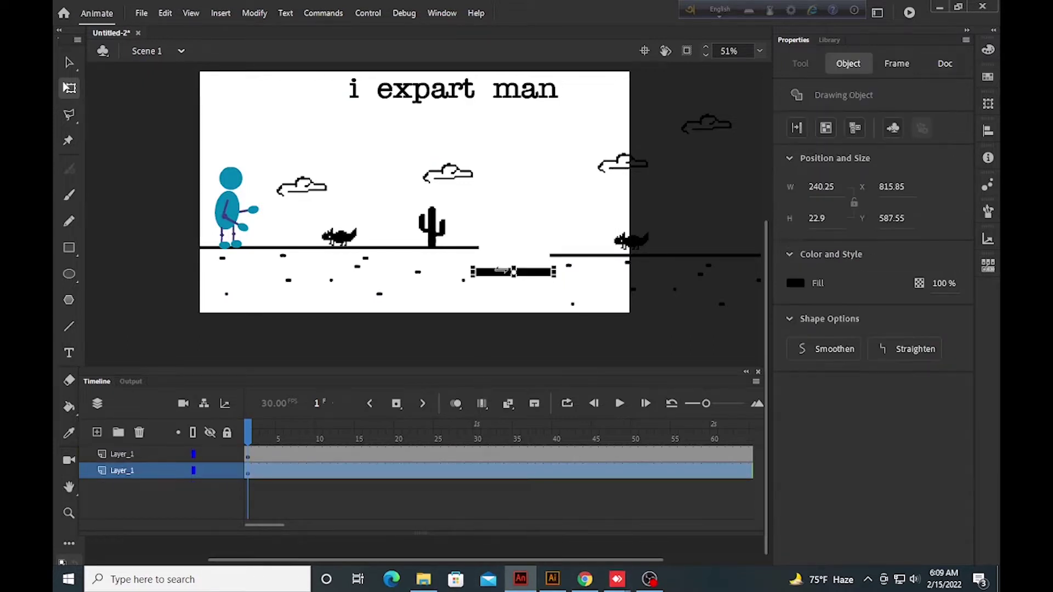
pyautogui.press('Delete')
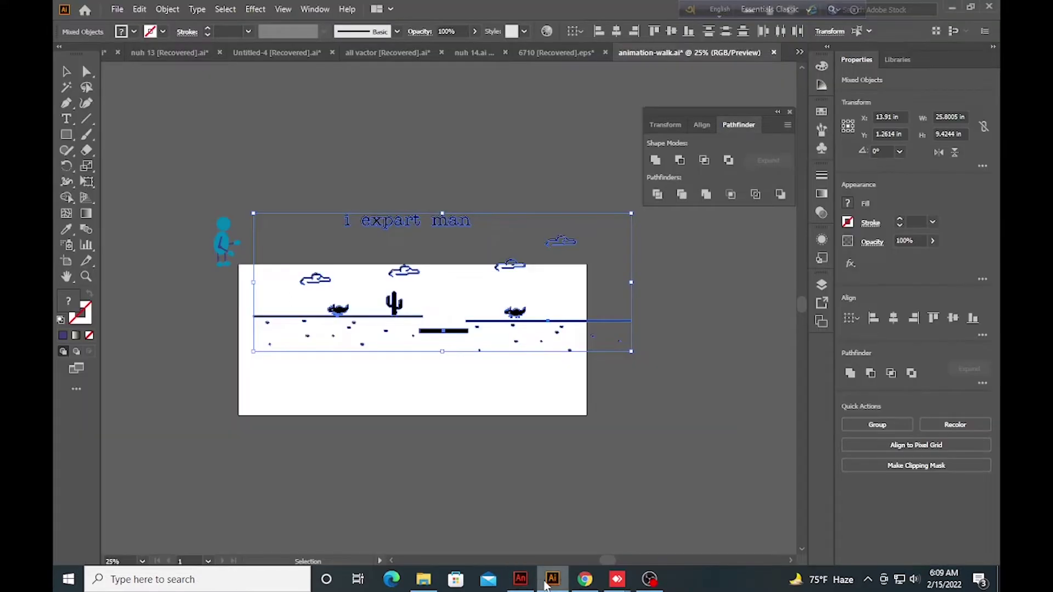
pyautogui.click(553, 579)
pyautogui.click(357, 104)
pyautogui.moveTo(442, 331); pyautogui.dragTo(460, 428)
pyautogui.click(454, 427)
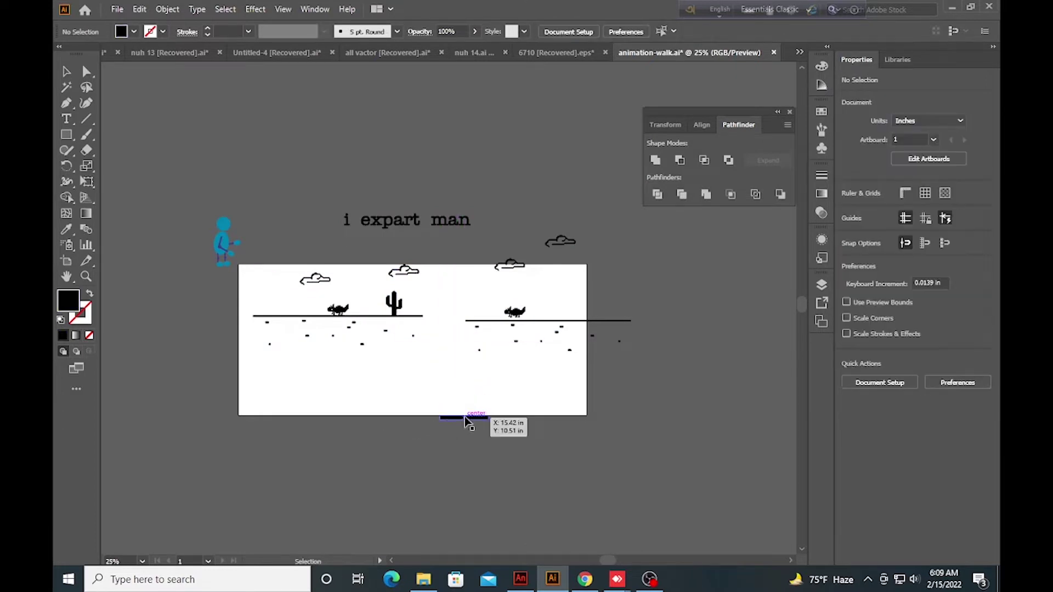
pyautogui.click(520, 579)
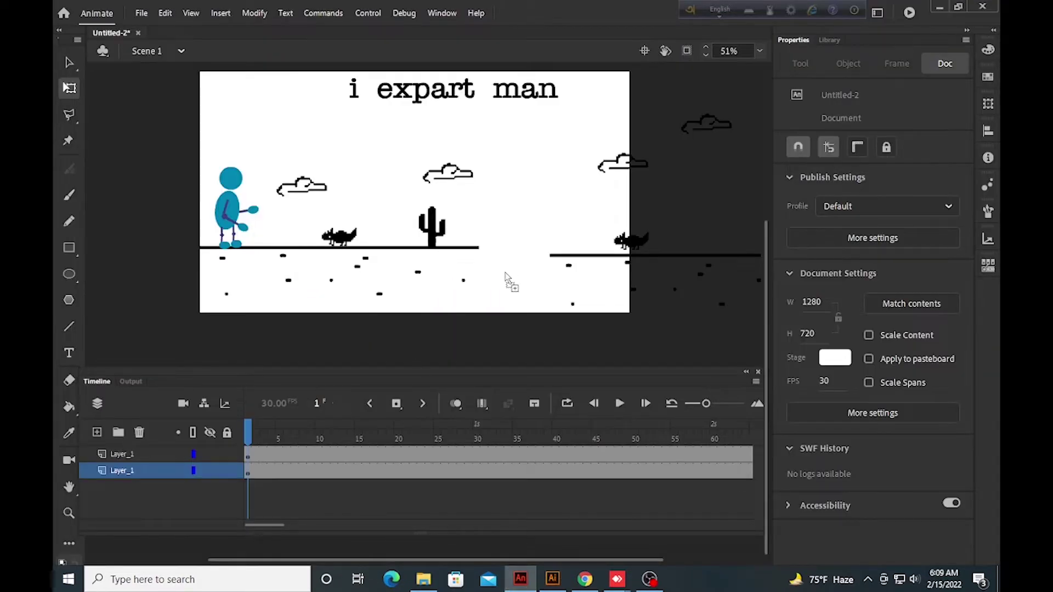
pyautogui.hotkey('ctrl', 'v')
pyautogui.click(557, 331)
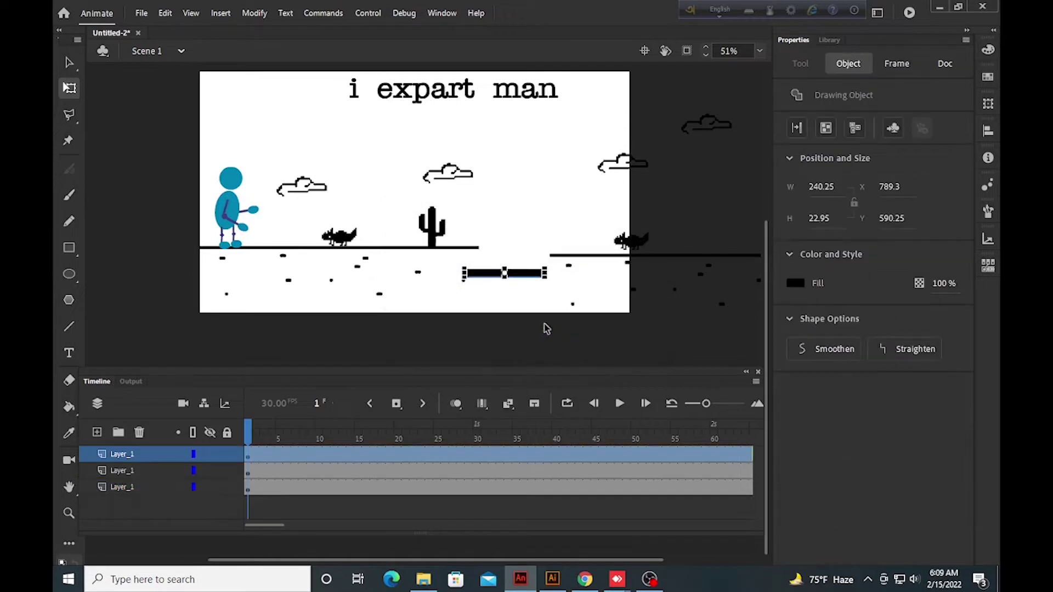
# - Raise the black bar level with the second ground line and shorten it to about 214 px to fill the gap between the ground lines
pyautogui.scroll(2, 523, 263)
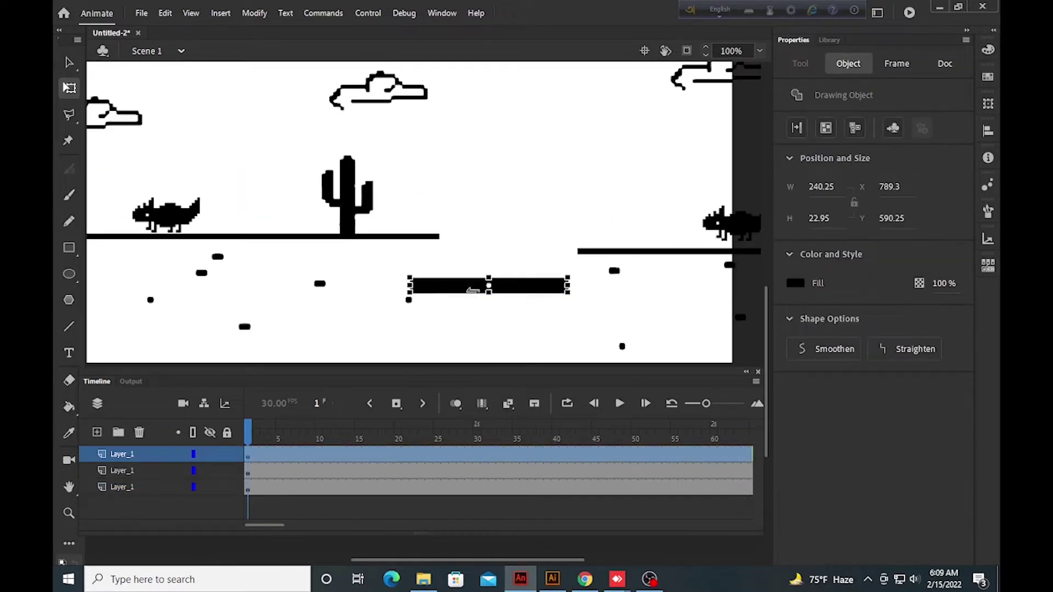
pyautogui.click(481, 216)
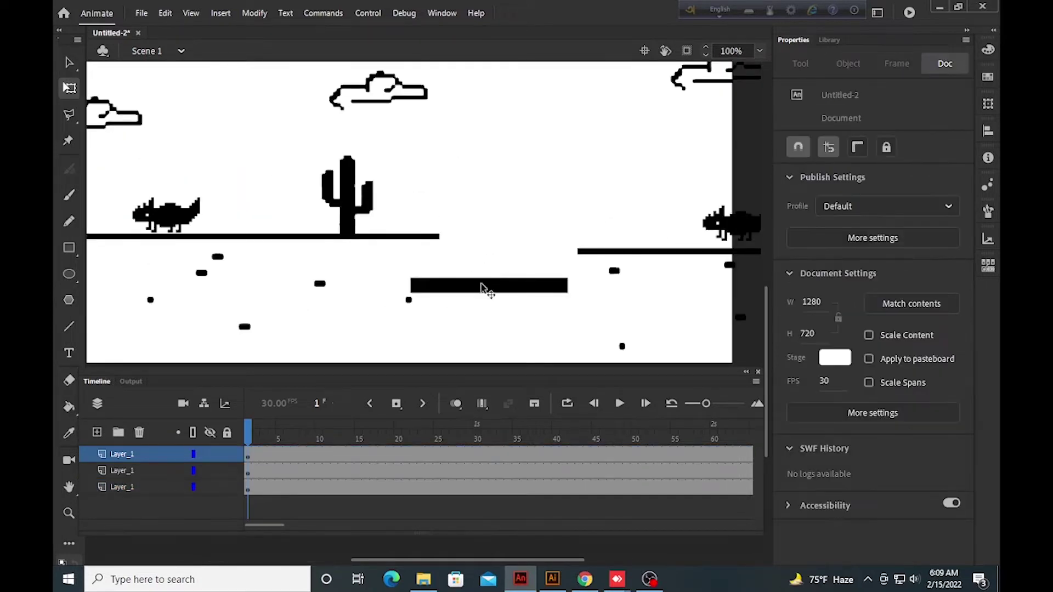
pyautogui.moveTo(485, 289); pyautogui.dragTo(486, 254)
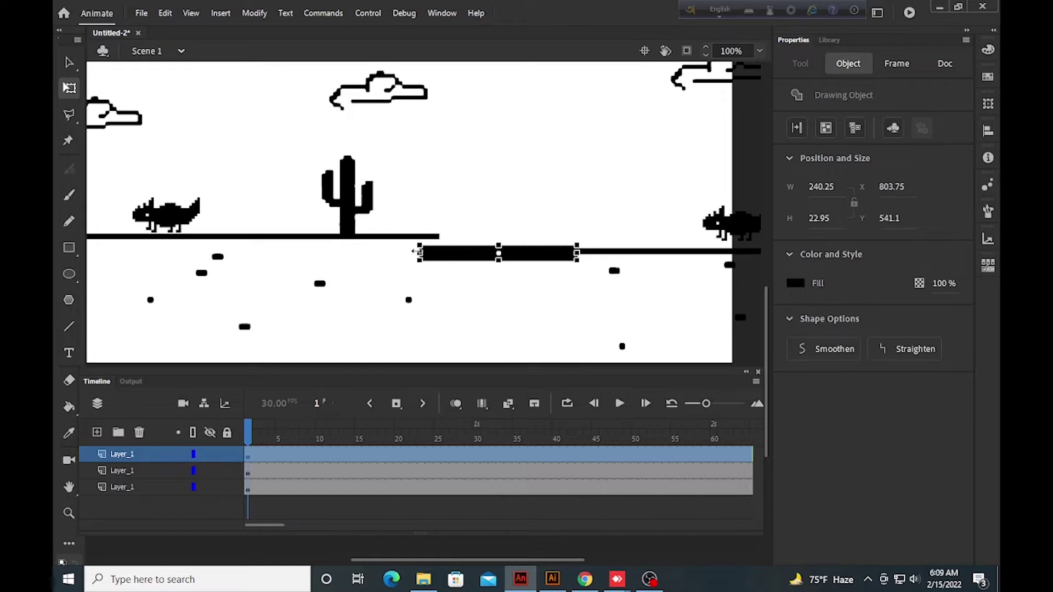
pyautogui.moveTo(423, 252); pyautogui.dragTo(500, 254)
pyautogui.click(466, 207)
pyautogui.click(472, 214)
pyautogui.click(482, 204)
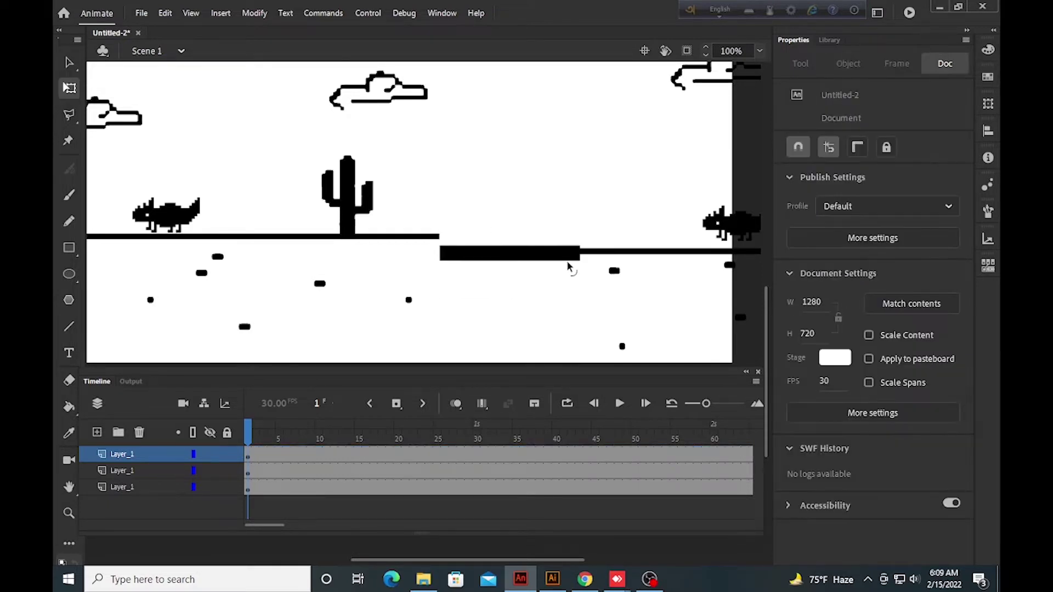
pyautogui.scroll(3, 567, 258)
pyautogui.moveTo(551, 249); pyautogui.dragTo(550, 252)
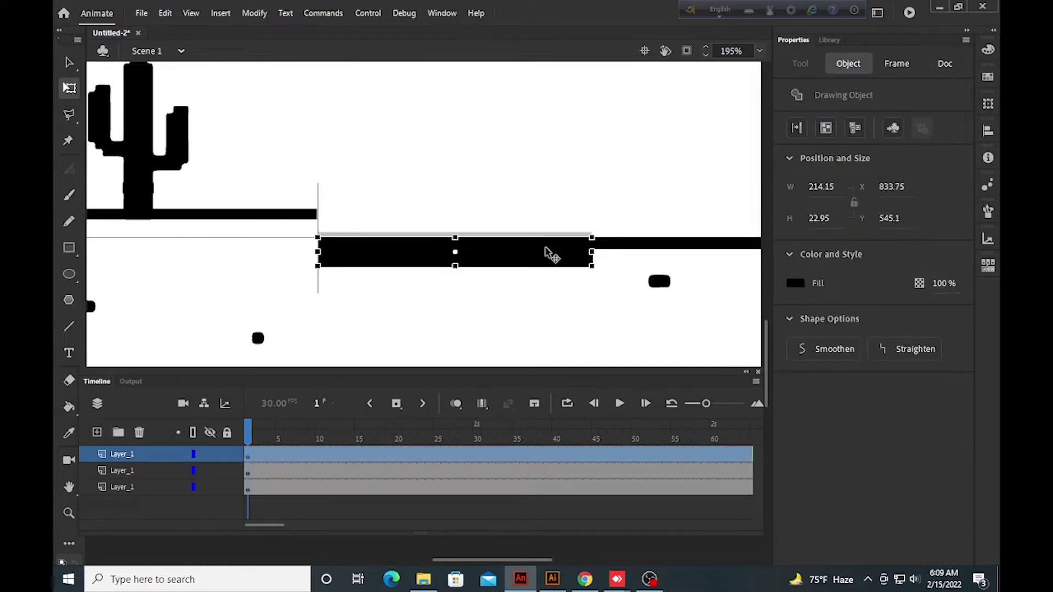
pyautogui.click(515, 202)
pyautogui.scroll(-3, 471, 203)
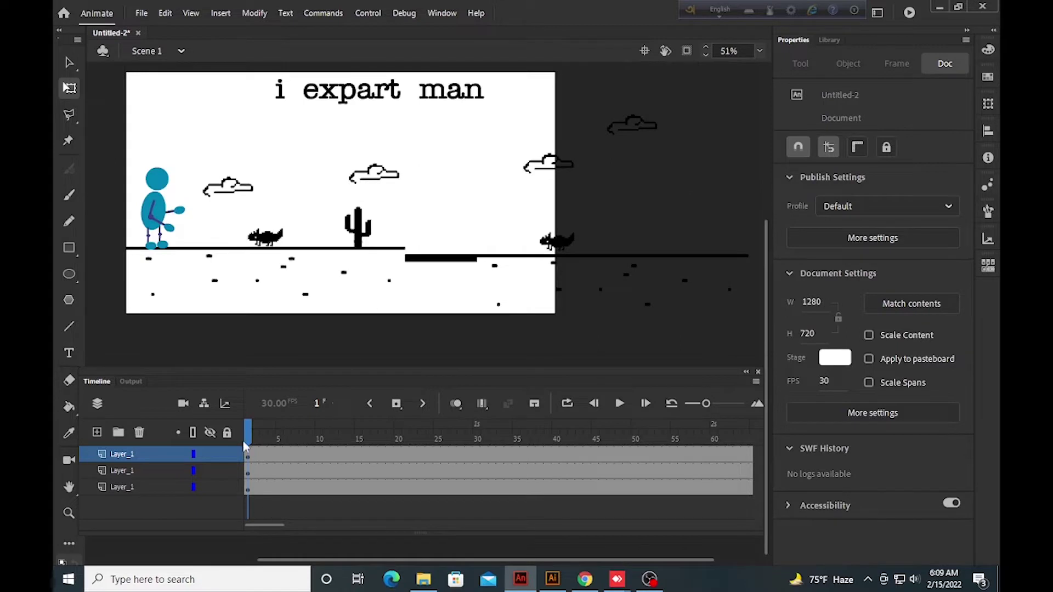
# - Move the blue figure's layer above the black bar's layer in the timeline
pyautogui.click(249, 455)
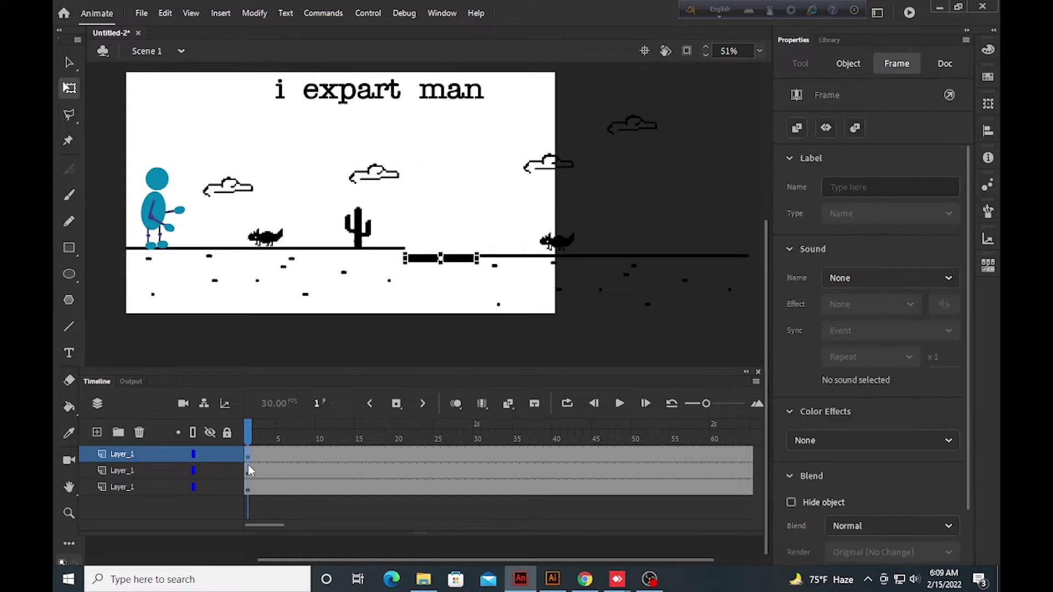
pyautogui.click(250, 471)
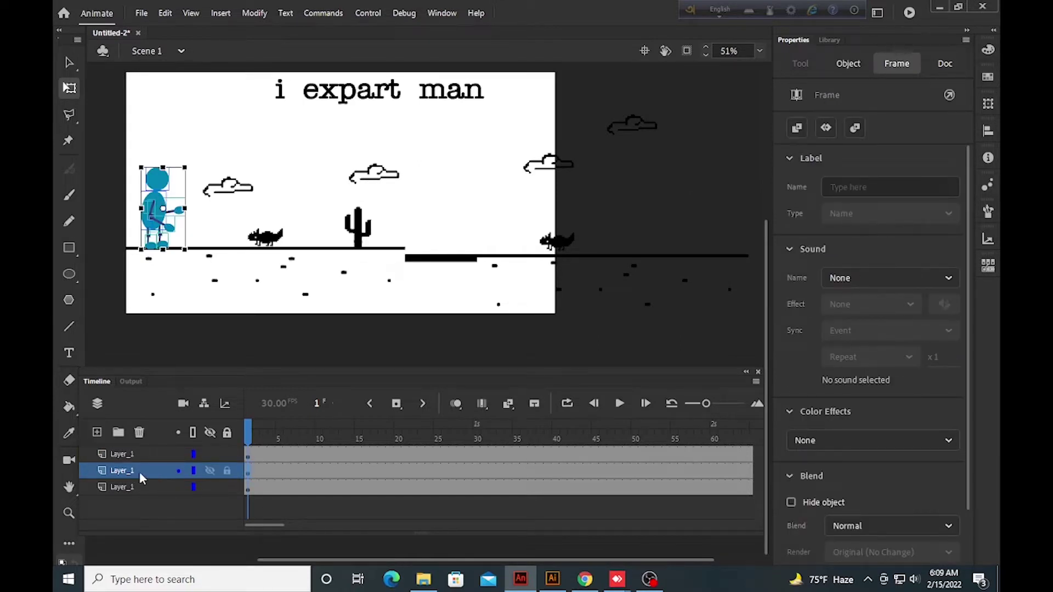
pyautogui.click(137, 454)
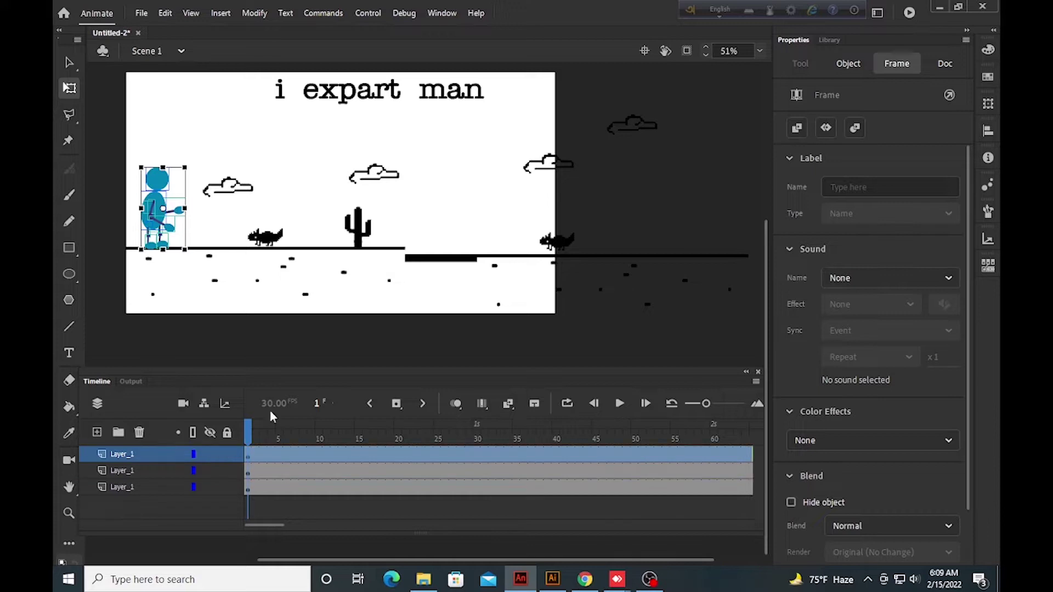
pyautogui.click(603, 218)
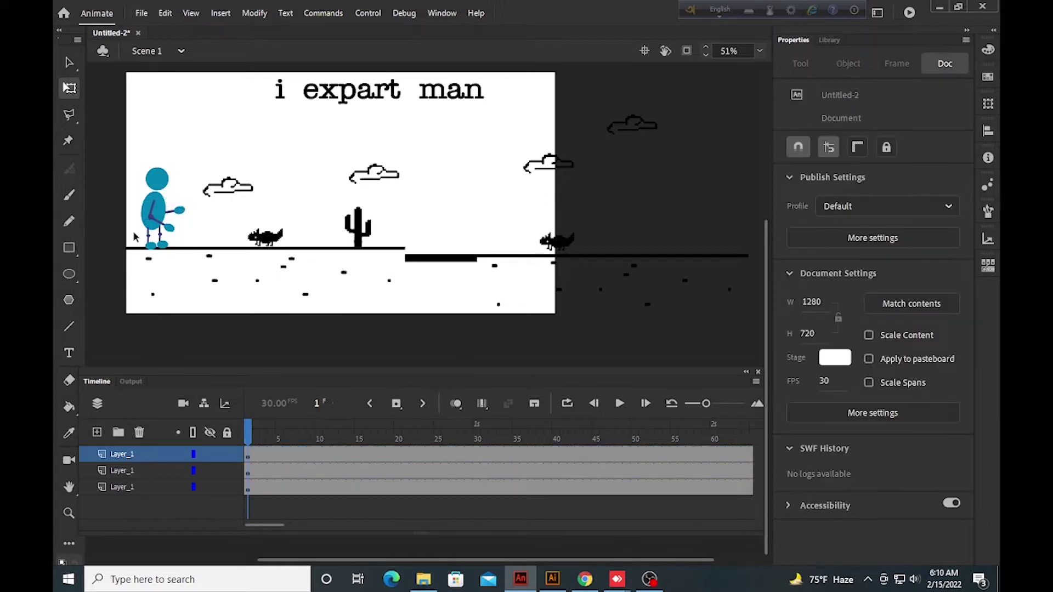
# - Convert the blue figure at frame 1 into a Movie Clip symbol
pyautogui.moveTo(134, 237); pyautogui.dragTo(234, 253)
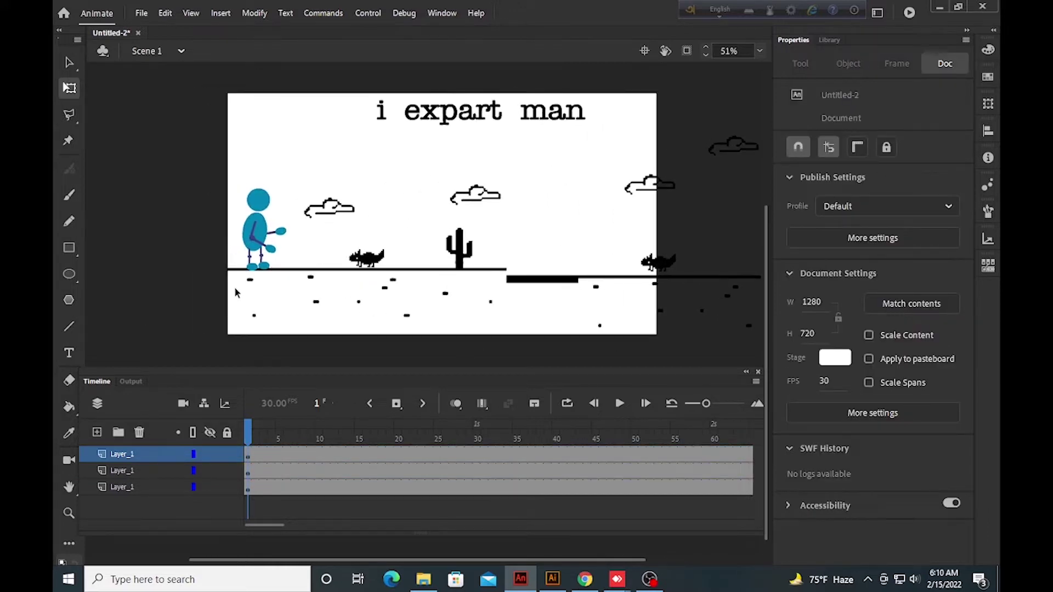
pyautogui.click(251, 457)
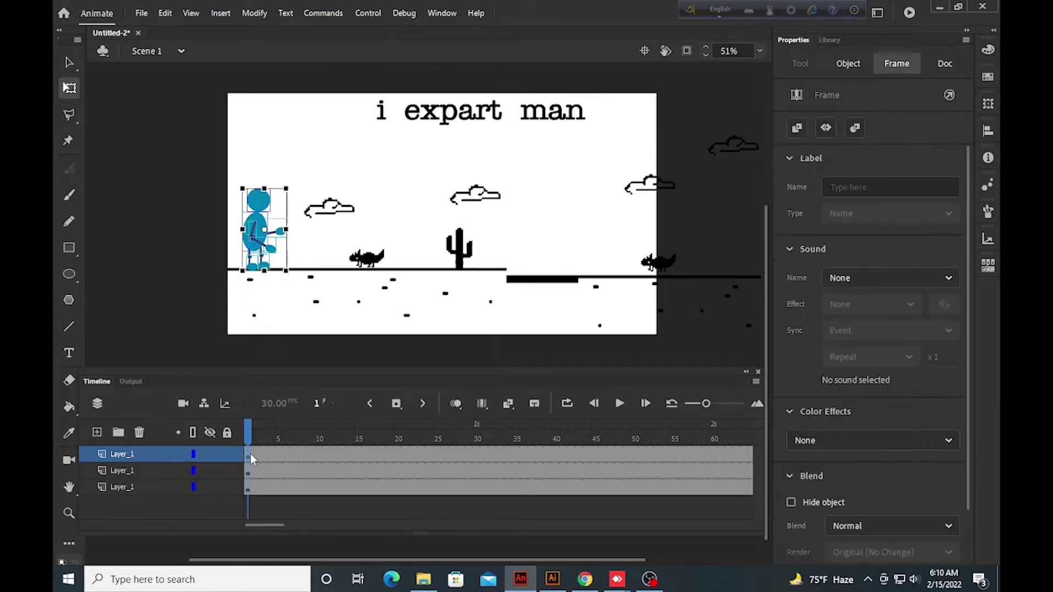
pyautogui.scroll(2, 257, 239)
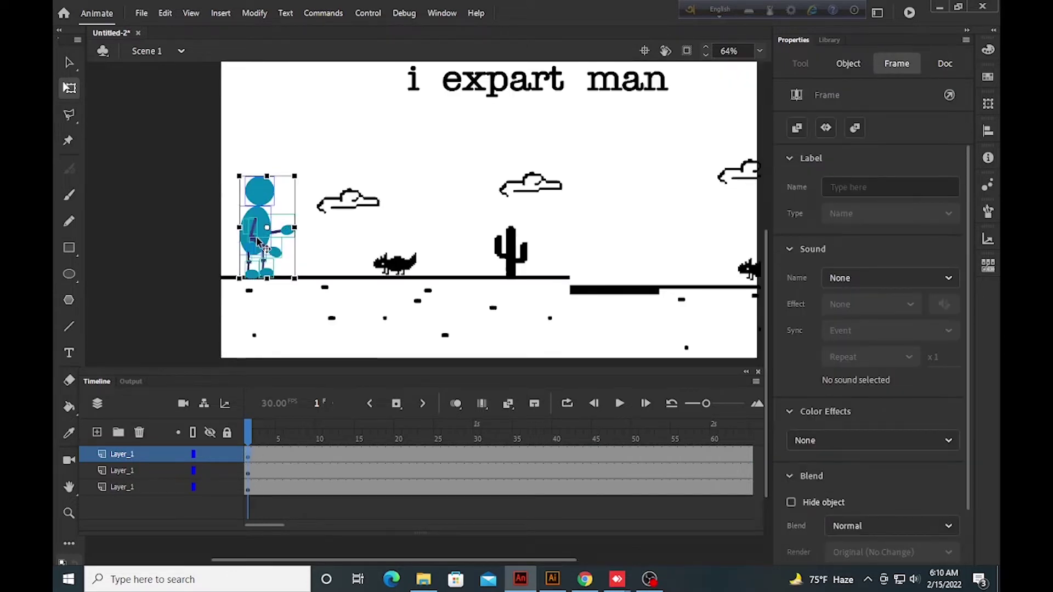
pyautogui.press('F8')
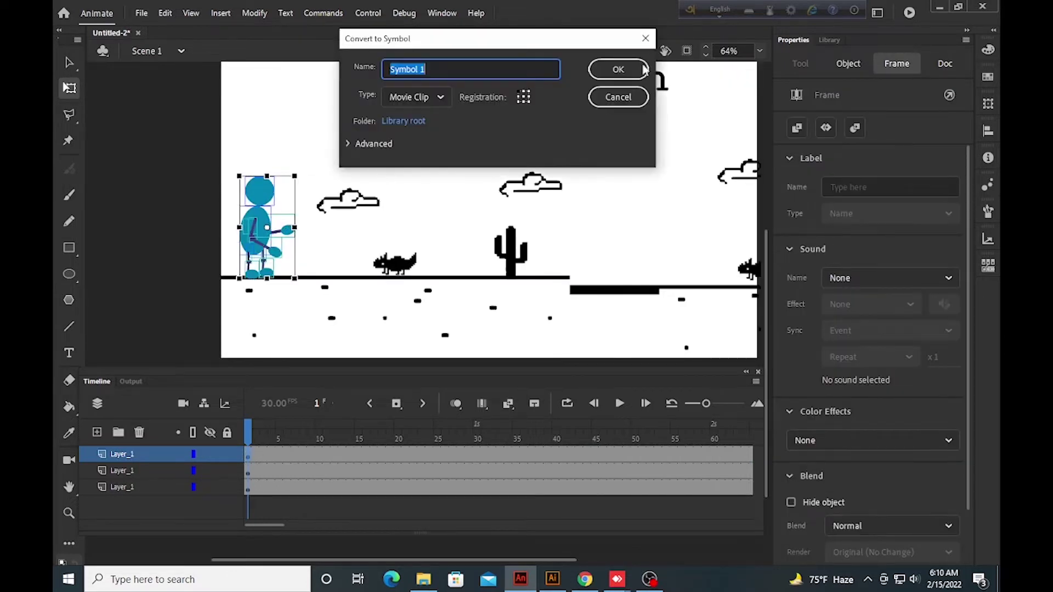
pyautogui.click(613, 75)
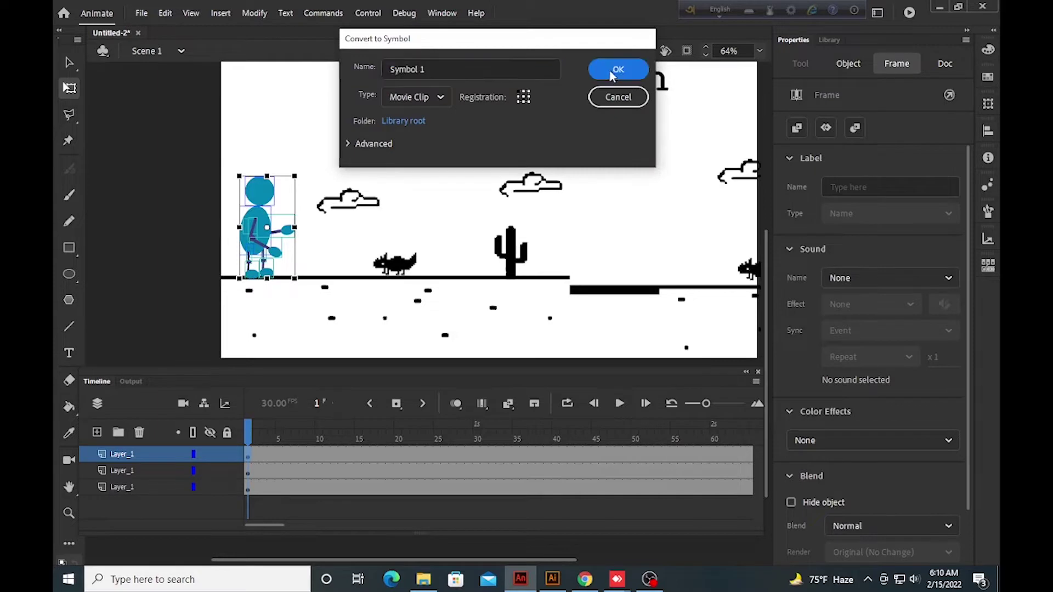
# - Open the blue figure's symbol for editing and extend its Layer_1 to frame 14
pyautogui.doubleClick(267, 249)
pyautogui.press('F5')
pyautogui.press('F5')
pyautogui.press('F5')
pyautogui.press('F5')
pyautogui.press('F5')
pyautogui.press('F5')
pyautogui.press('F5')
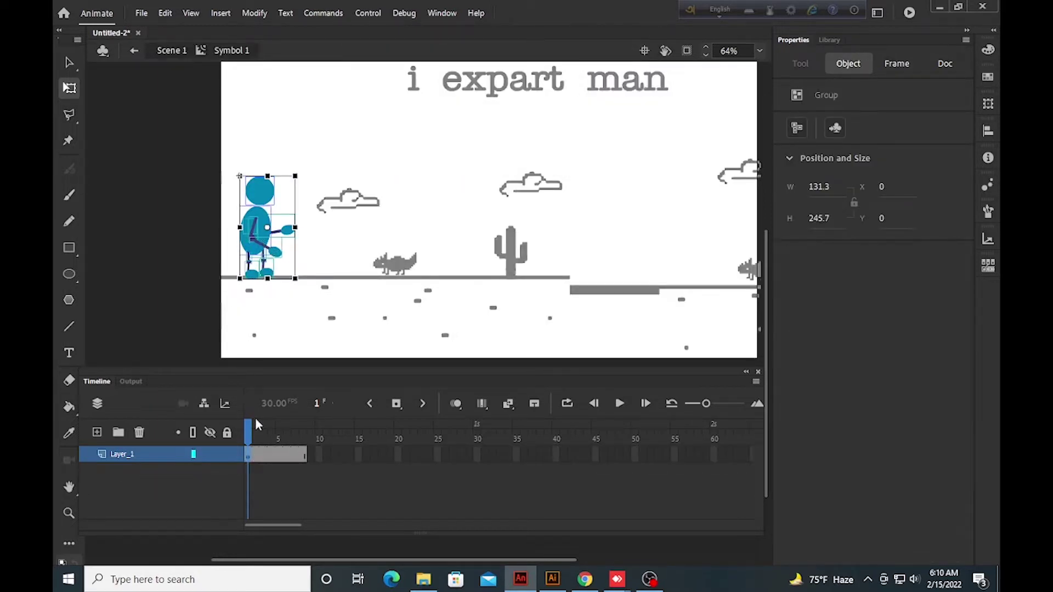
pyautogui.press('F5')
pyautogui.press('F5')
pyautogui.press('F5')
pyautogui.press('F5')
pyautogui.press('F5')
pyautogui.press('F5')
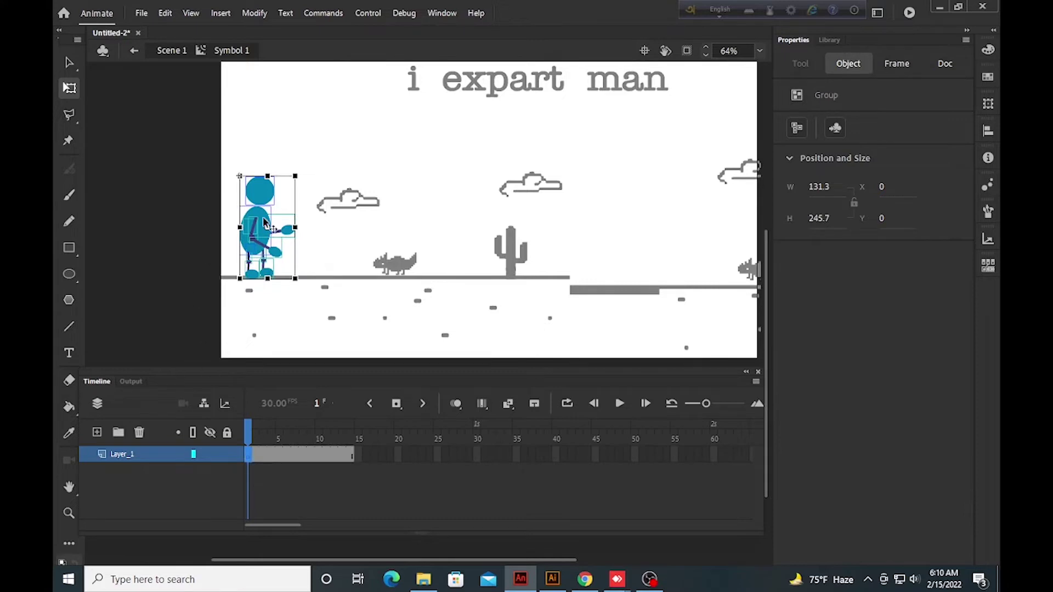
# - Insert a keyframe at frame 8 of Layer_1 inside the figure's symbol
pyautogui.hotkey('ctrl', '=')
pyautogui.click(143, 225)
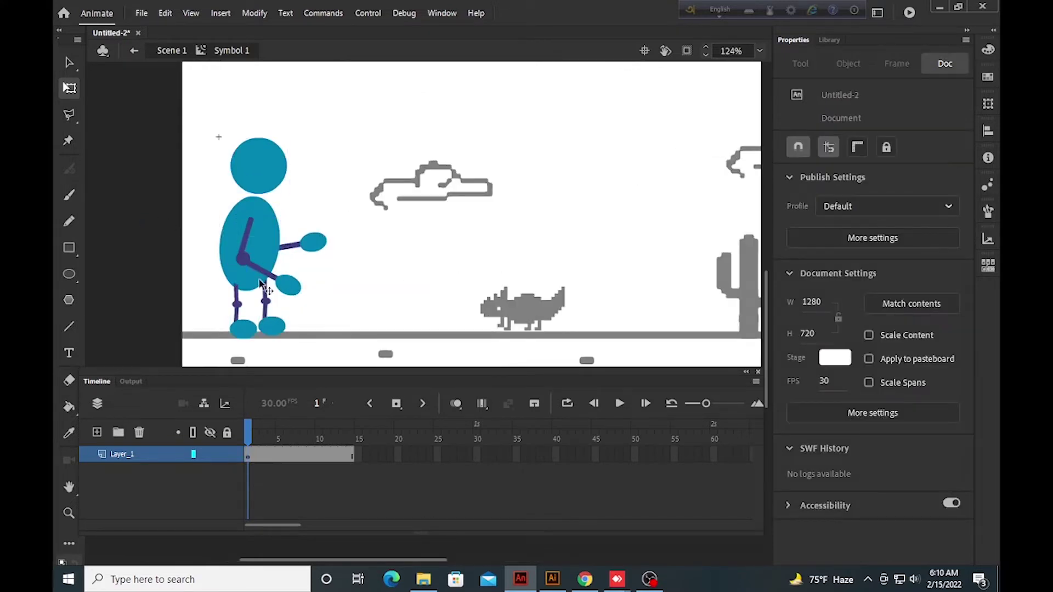
pyautogui.click(257, 277)
pyautogui.hotkey('ctrl', '=')
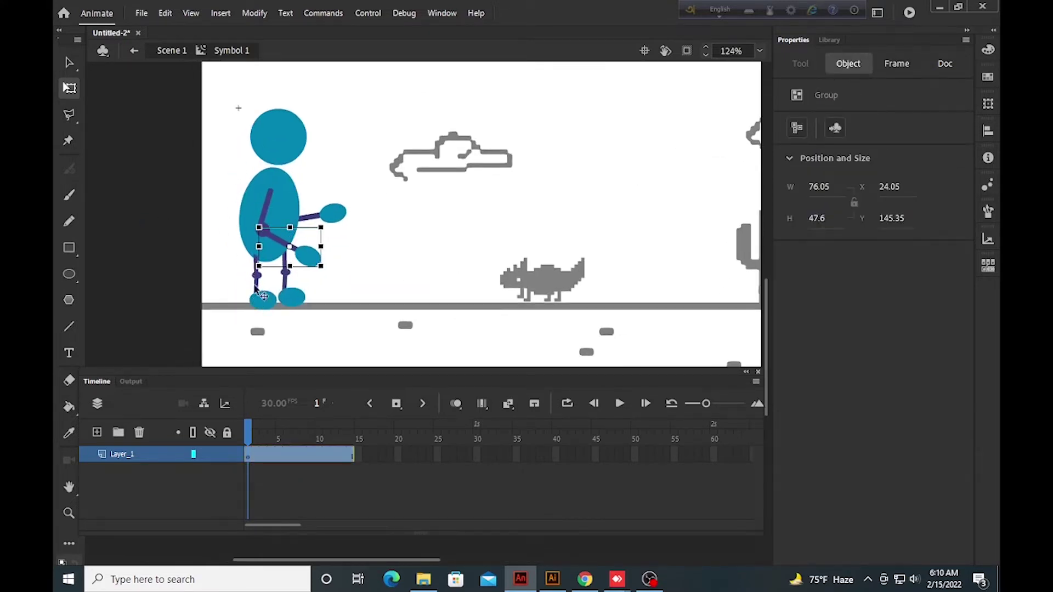
pyautogui.hotkey('ctrl', '=')
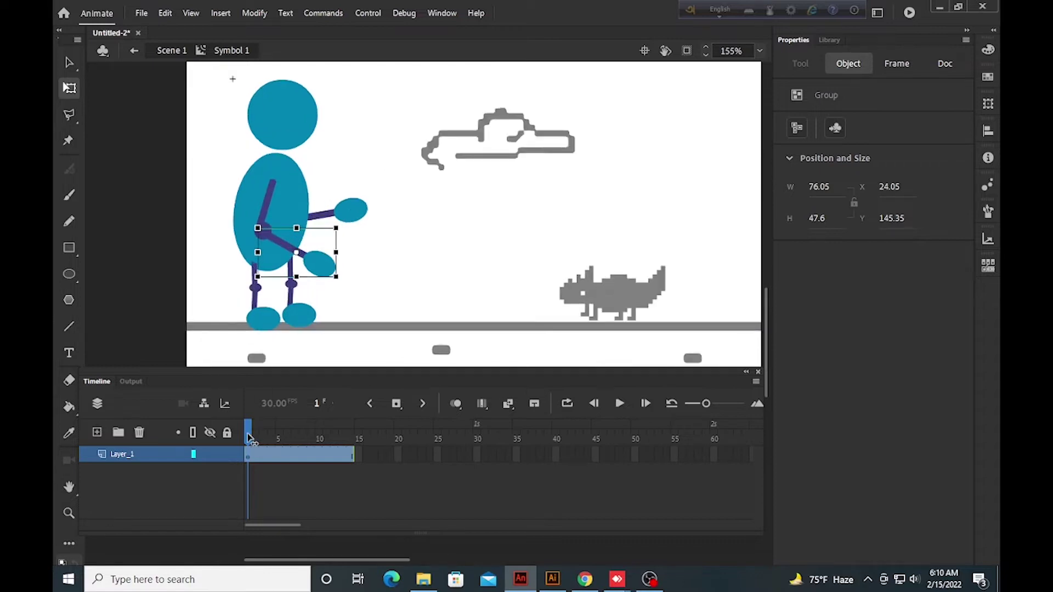
pyautogui.moveTo(250, 437); pyautogui.dragTo(305, 455)
pyautogui.click(298, 457)
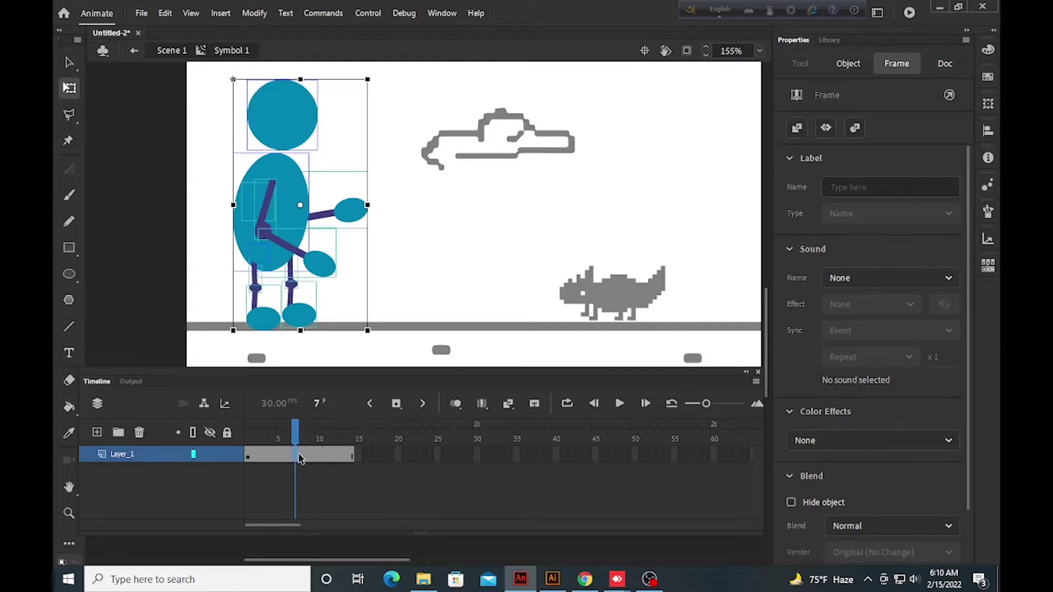
pyautogui.click(301, 459)
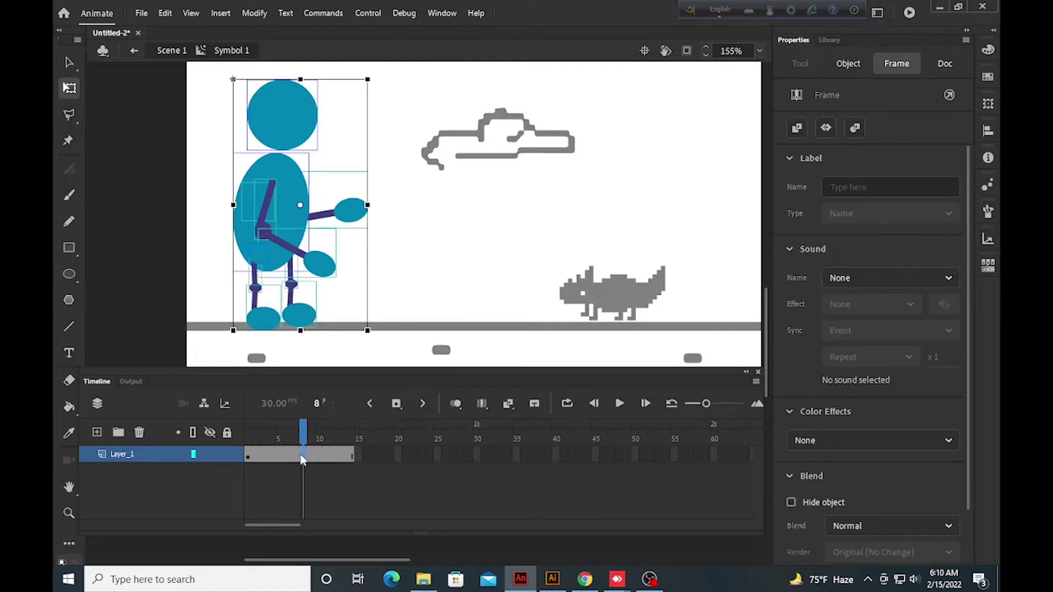
pyautogui.click(97, 185)
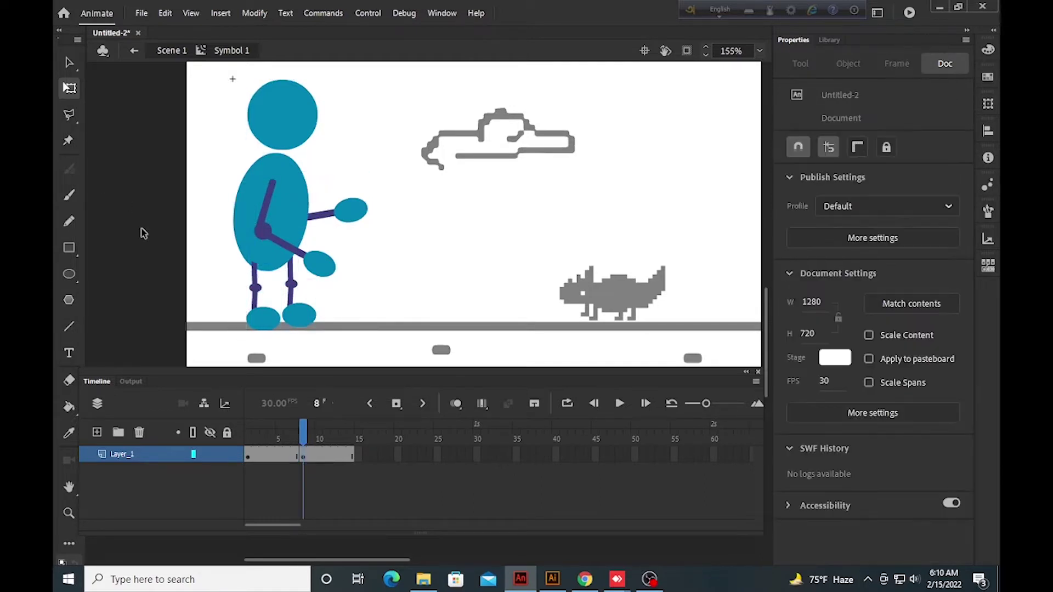
pyautogui.scroll(1, 265, 319)
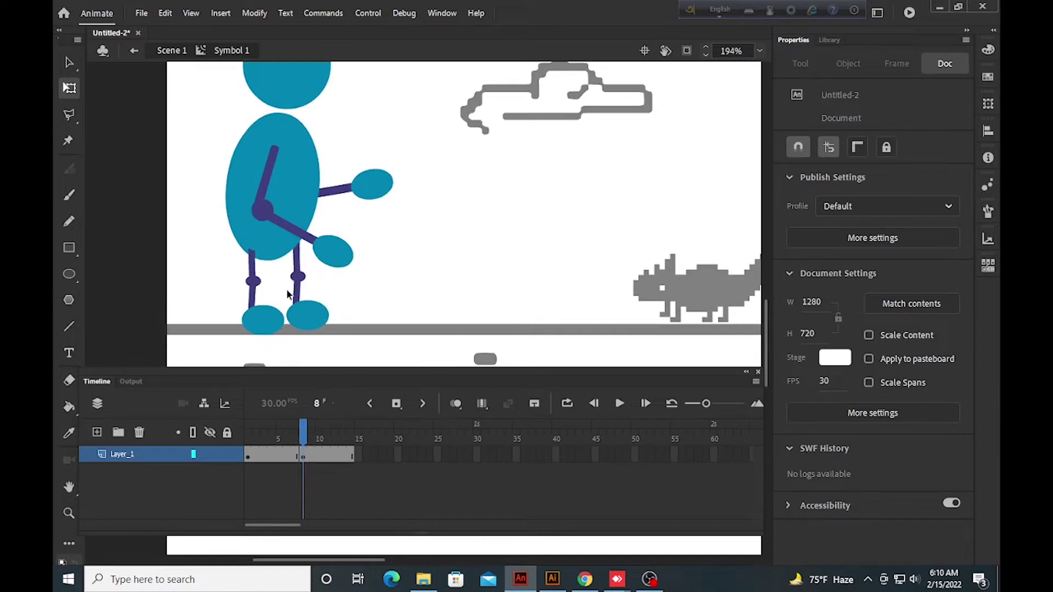
pyautogui.scroll(1, 284, 291)
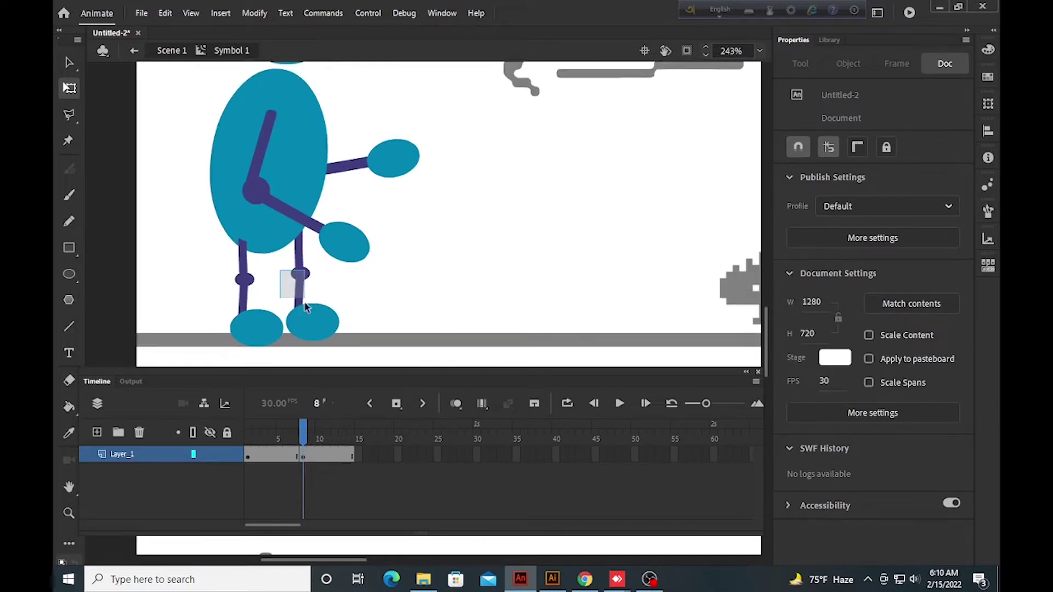
pyautogui.moveTo(305, 307); pyautogui.dragTo(320, 327)
pyautogui.scroll(1, 320, 327)
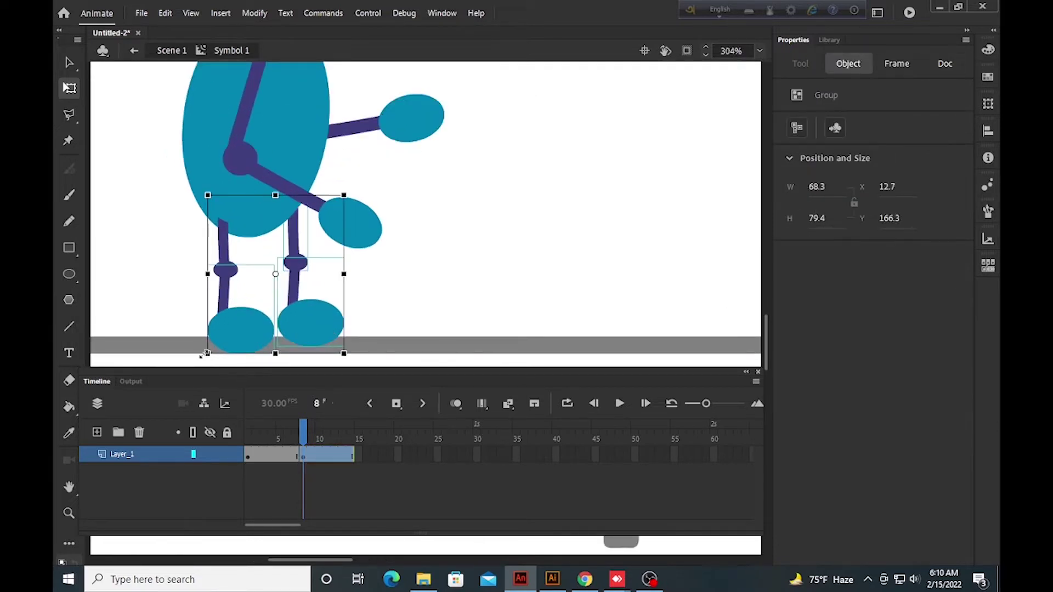
pyautogui.moveTo(210, 362); pyautogui.dragTo(218, 364)
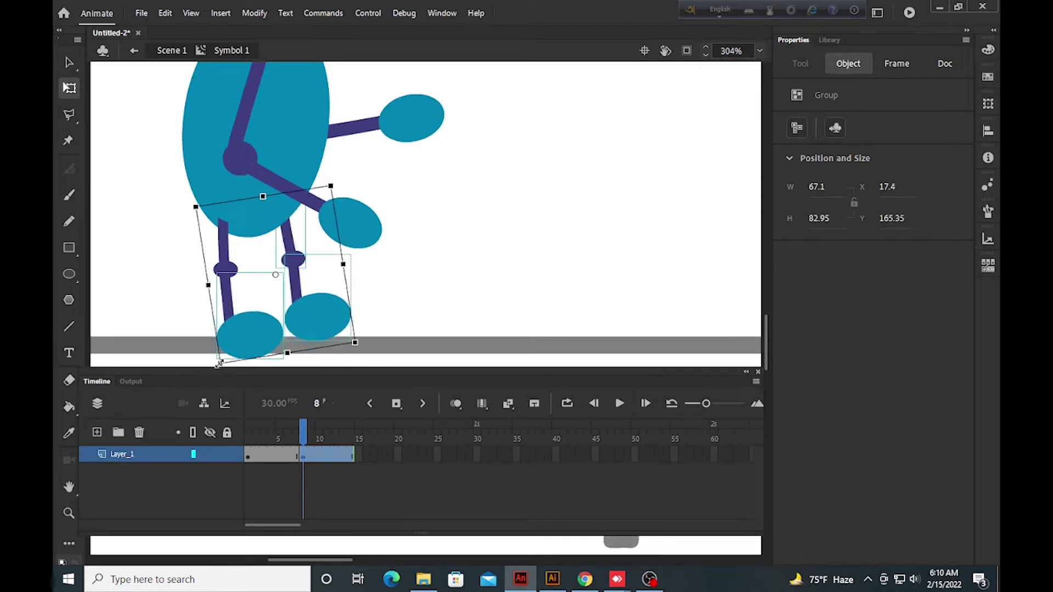
pyautogui.hotkey('ctrl', 'z')
pyautogui.click(129, 268)
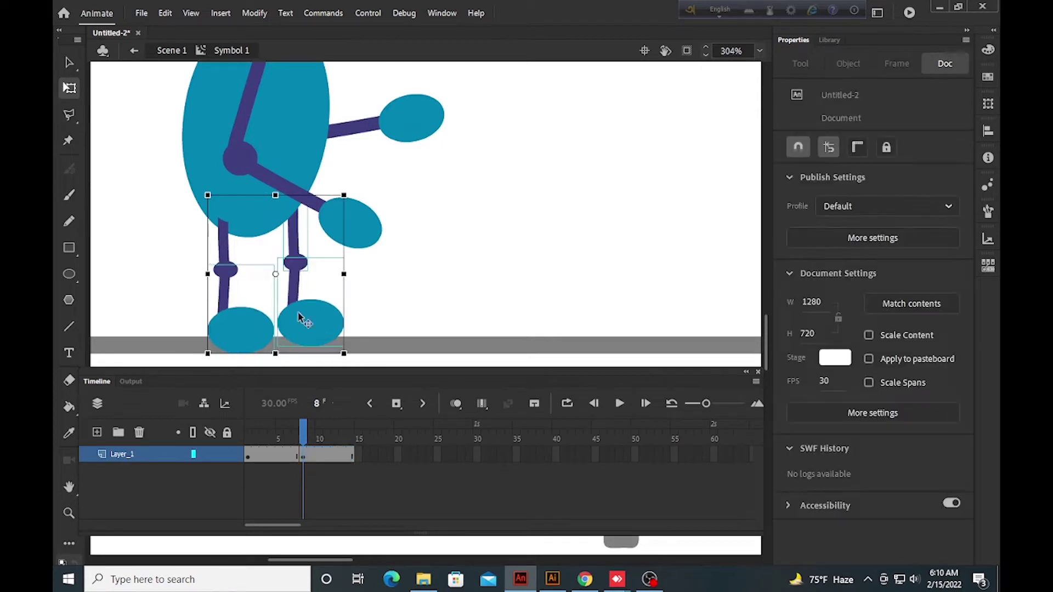
pyautogui.click(291, 318)
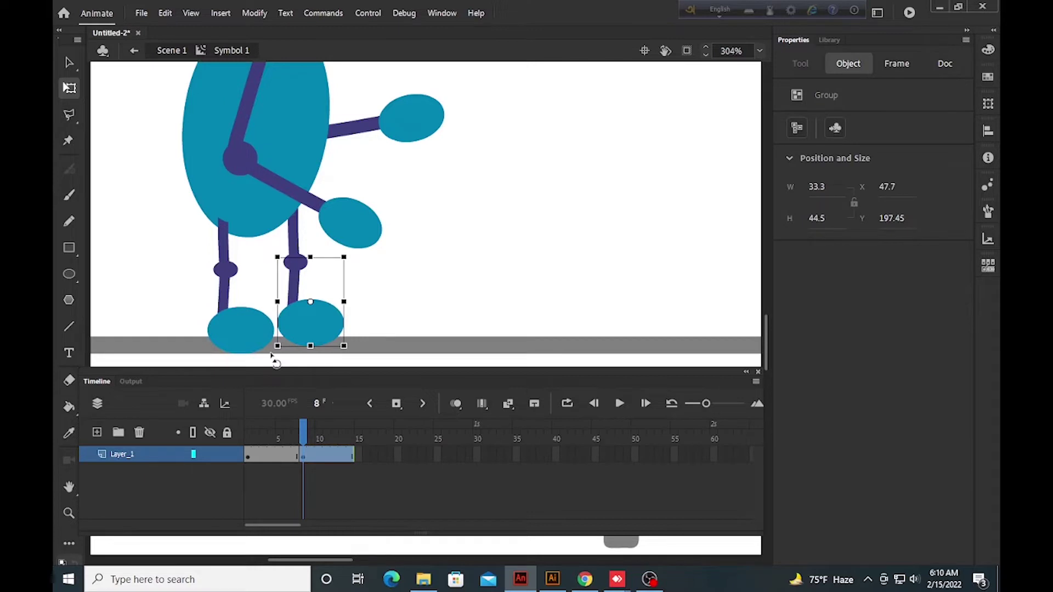
pyautogui.moveTo(273, 359); pyautogui.dragTo(313, 331)
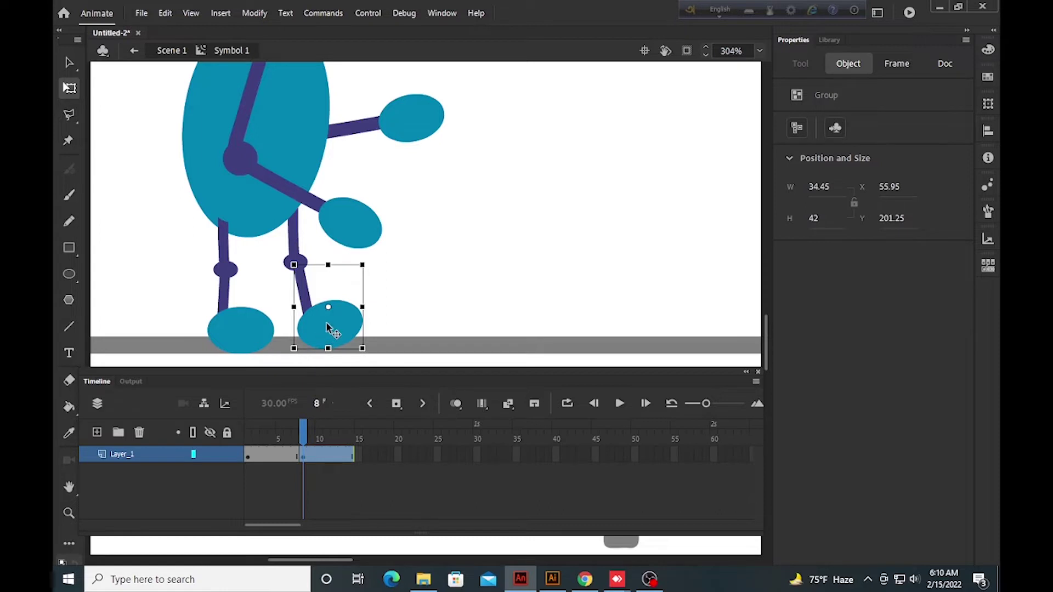
pyautogui.hotkey('ctrl', 'z')
pyautogui.hotkey('ctrl', 'z')
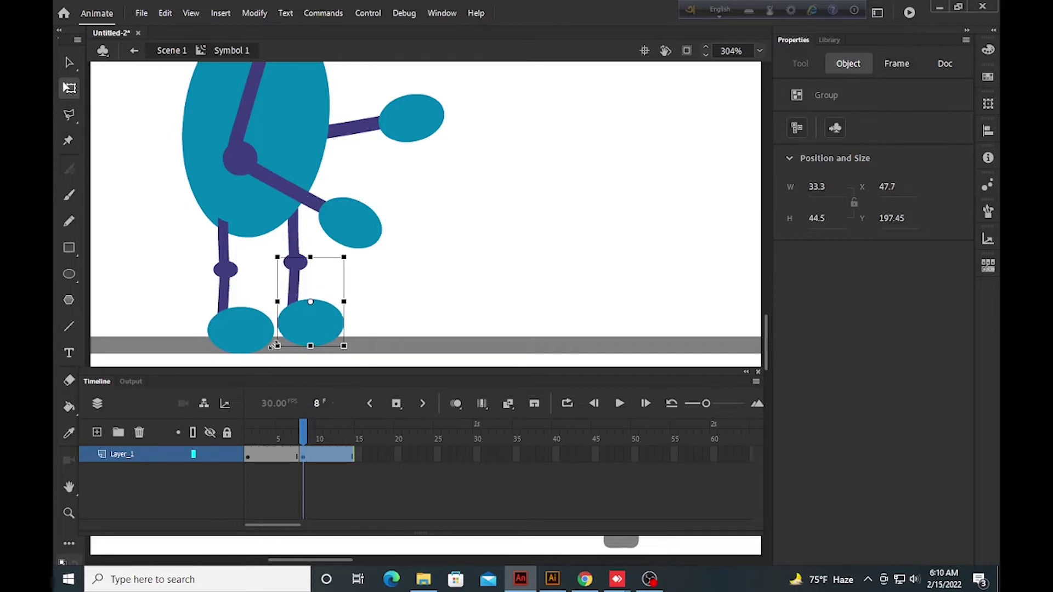
# - At the frame 8 keyframe, rotate the two lower legs toward each other, keeping them joined at the knees, and play the animation
pyautogui.moveTo(259, 351); pyautogui.dragTo(289, 329)
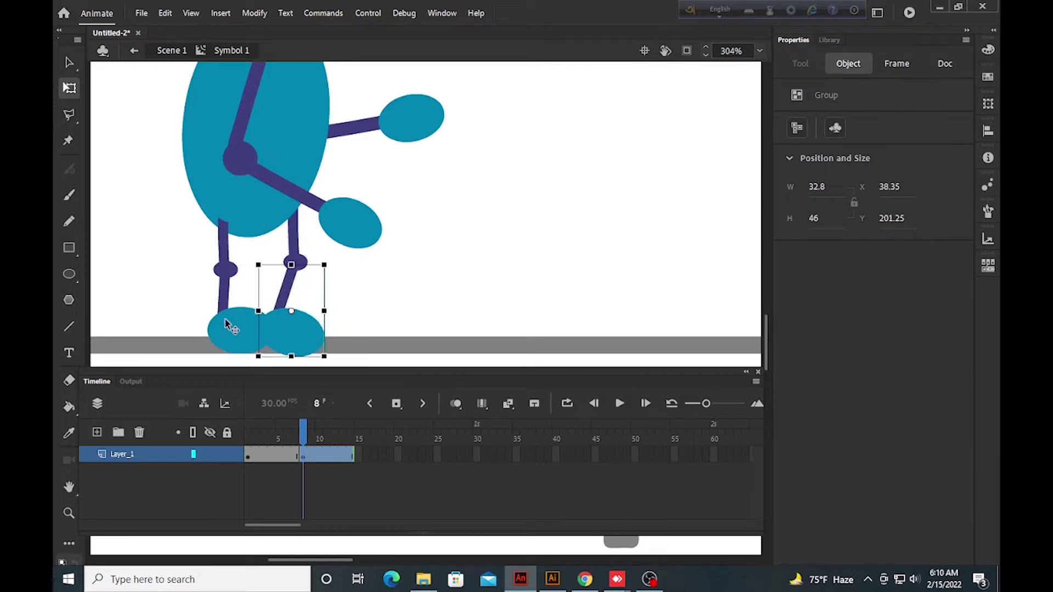
pyautogui.click(186, 318)
pyautogui.click(233, 326)
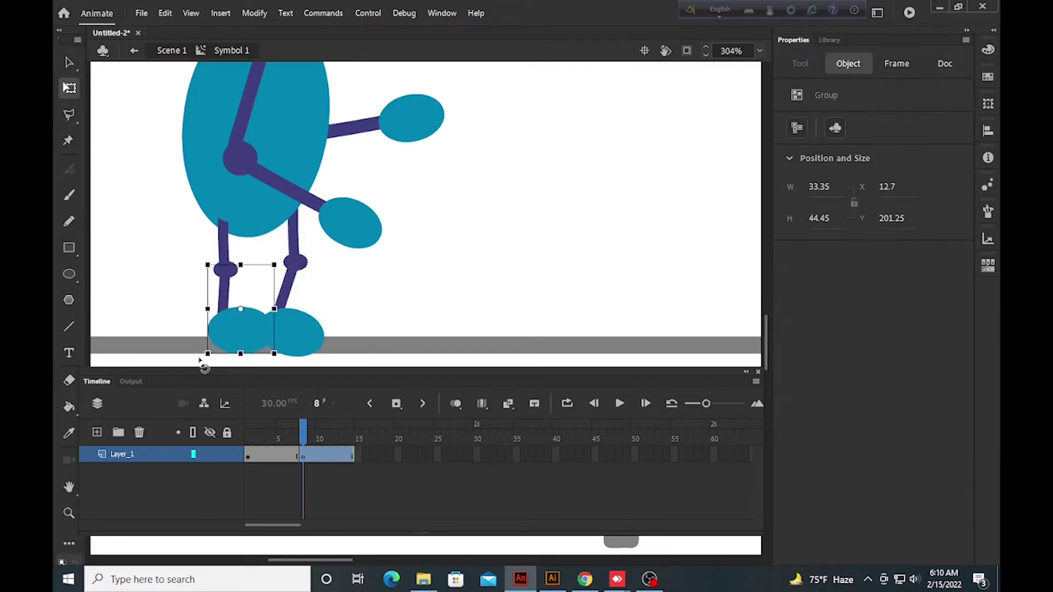
pyautogui.moveTo(208, 366); pyautogui.dragTo(244, 333)
pyautogui.click(185, 305)
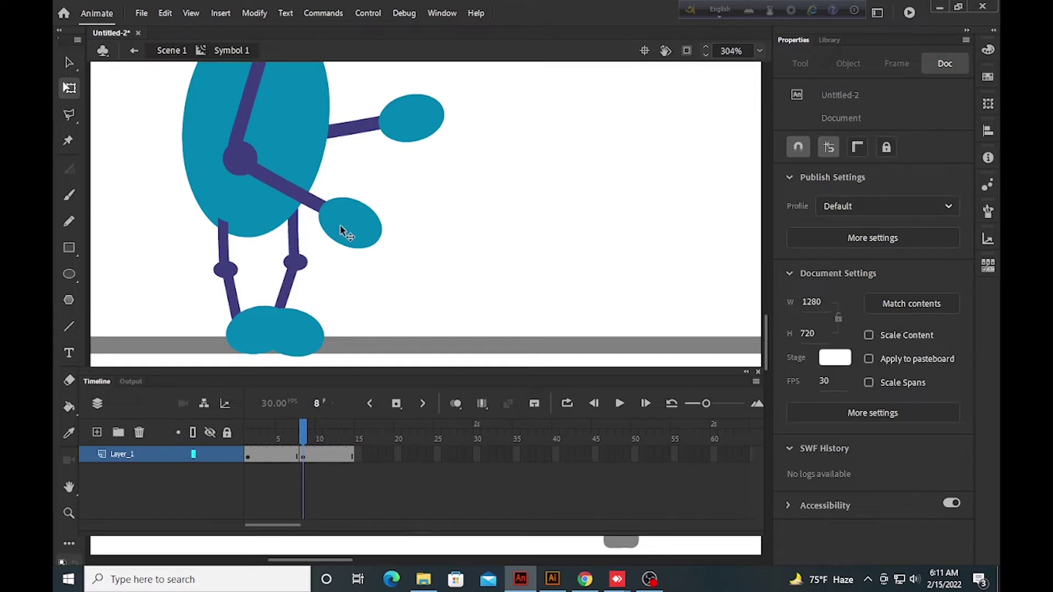
pyautogui.moveTo(304, 441); pyautogui.dragTo(249, 439)
pyautogui.press('Return')
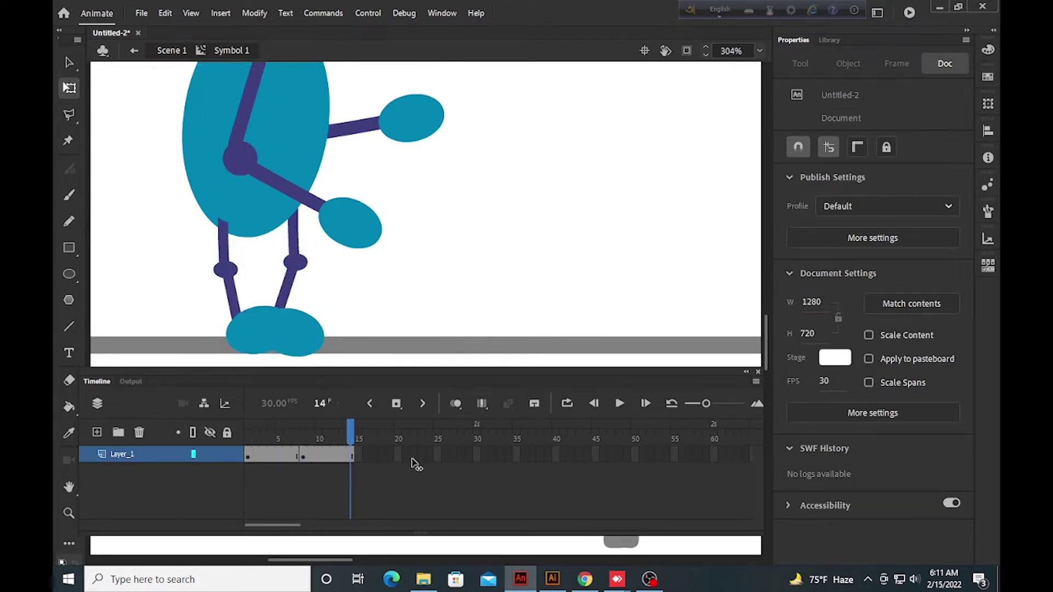
# - Rotate the near forearm and hand downward in the second pose and reattach it to the elbow
pyautogui.click(348, 229)
pyautogui.moveTo(265, 207); pyautogui.dragTo(379, 261)
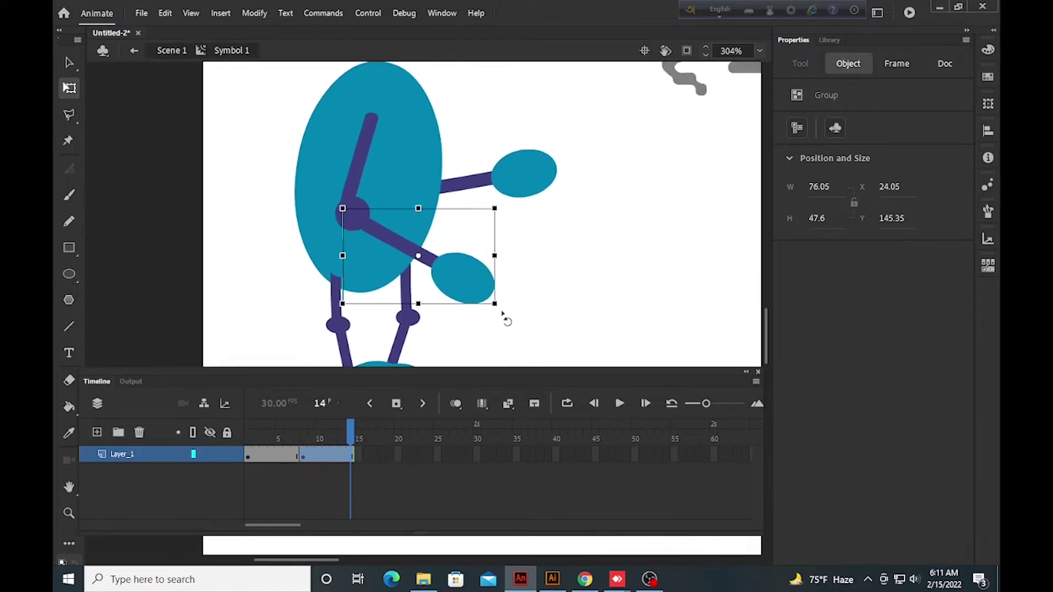
pyautogui.moveTo(500, 311); pyautogui.dragTo(491, 330)
pyautogui.moveTo(470, 286); pyautogui.dragTo(453, 306)
pyautogui.click(254, 245)
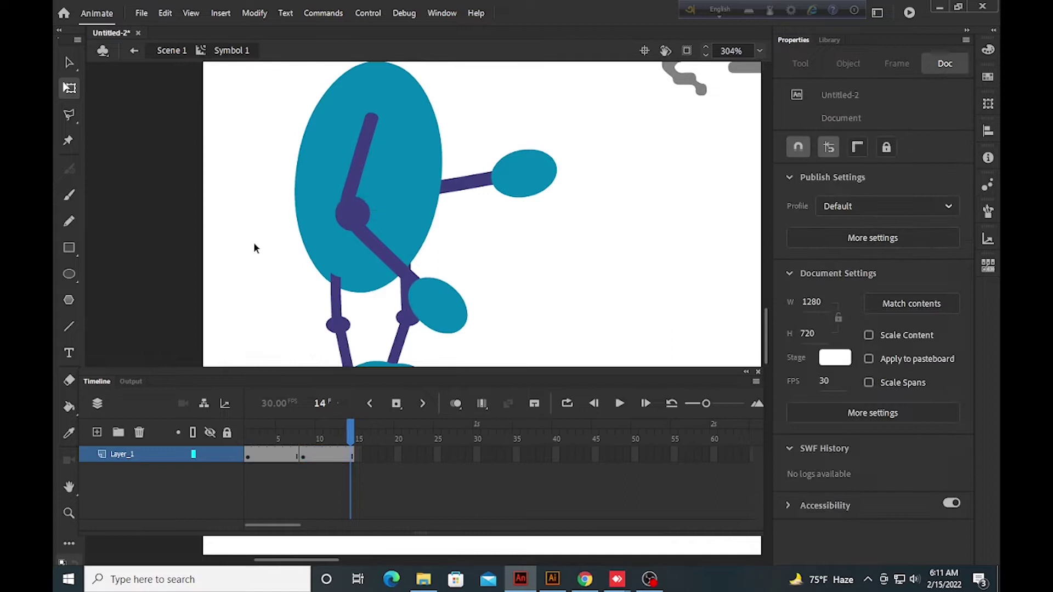
# - Scale down the near forearm and hand in the second pose and position it against the elbow joint
pyautogui.click(351, 211)
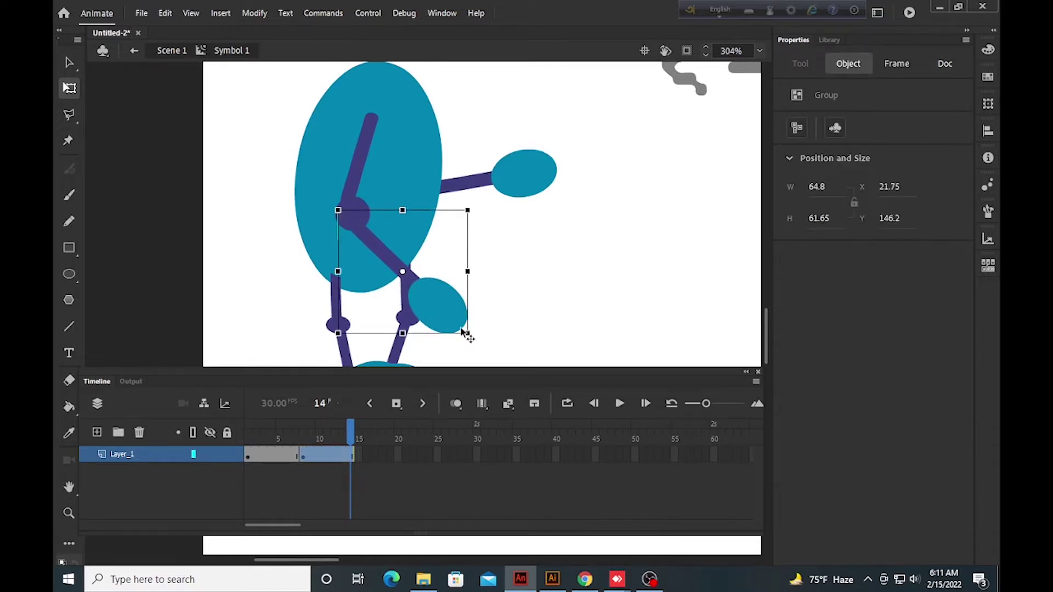
pyautogui.moveTo(468, 333)
pyautogui.mouseDown()
pyautogui.moveTo(459, 313)
pyautogui.moveTo(487, 317)
pyautogui.moveTo(452, 319)
pyautogui.mouseUp()
pyautogui.hotkey('ctrl', 'z')
pyautogui.moveTo(466, 272); pyautogui.dragTo(455, 254)
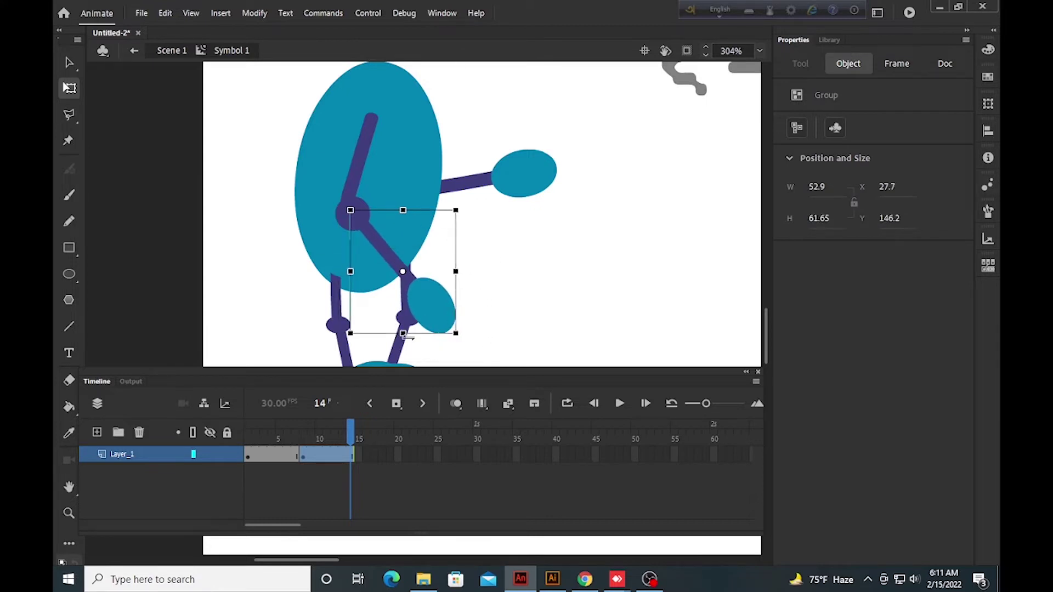
pyautogui.moveTo(404, 332); pyautogui.dragTo(428, 281)
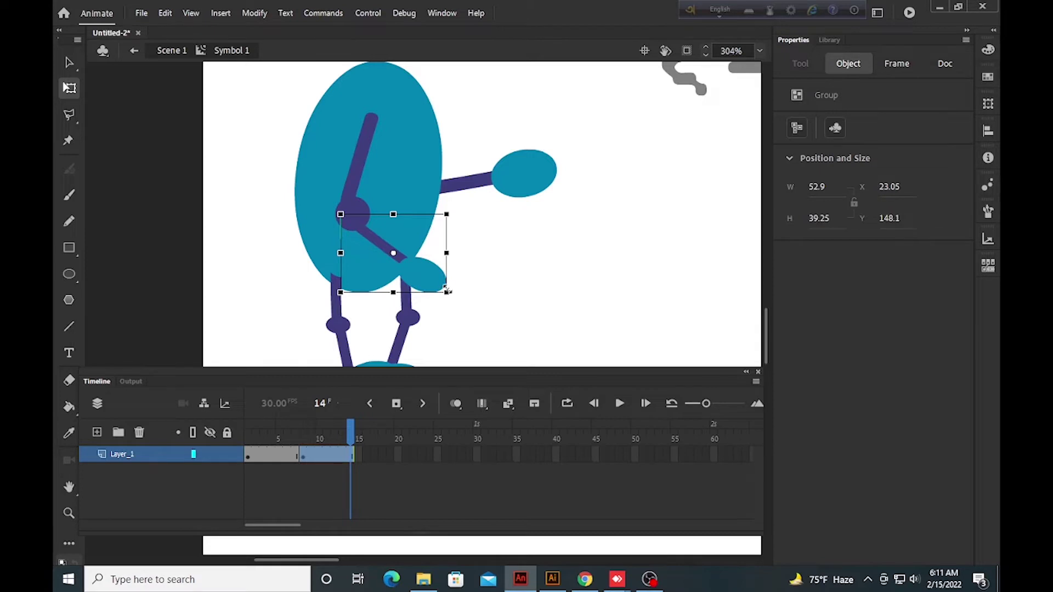
pyautogui.moveTo(447, 291); pyautogui.dragTo(435, 287)
pyautogui.hotkey('ctrl', 'z')
pyautogui.hotkey('ctrl', 'z')
pyautogui.hotkey('ctrl', 'z')
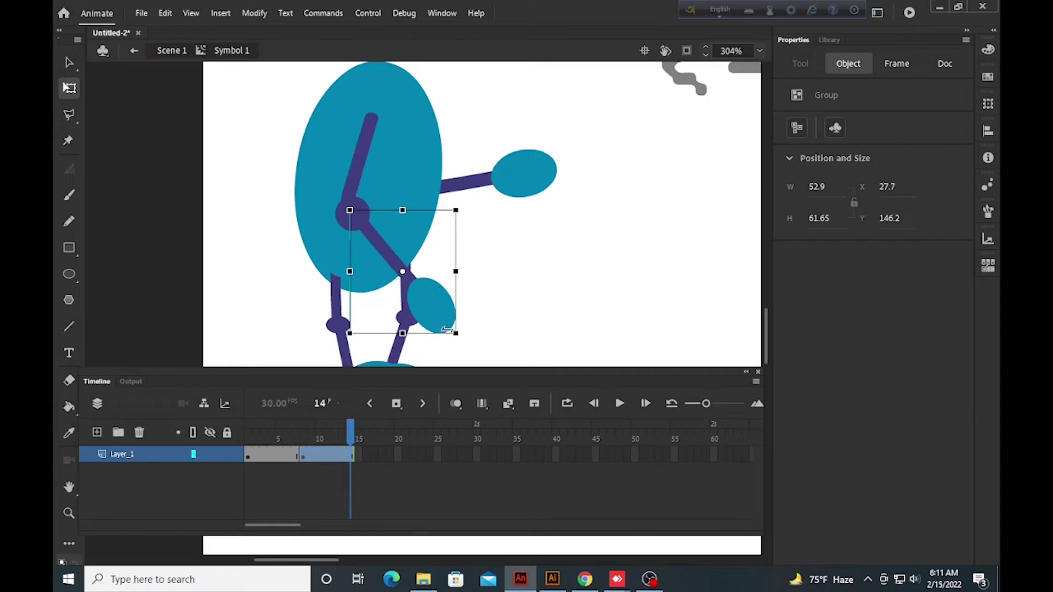
pyautogui.hotkey('ctrl', 'z')
pyautogui.hotkey('ctrl', 'z')
pyautogui.moveTo(433, 307); pyautogui.dragTo(416, 297)
pyautogui.scroll(-1, 367, 286)
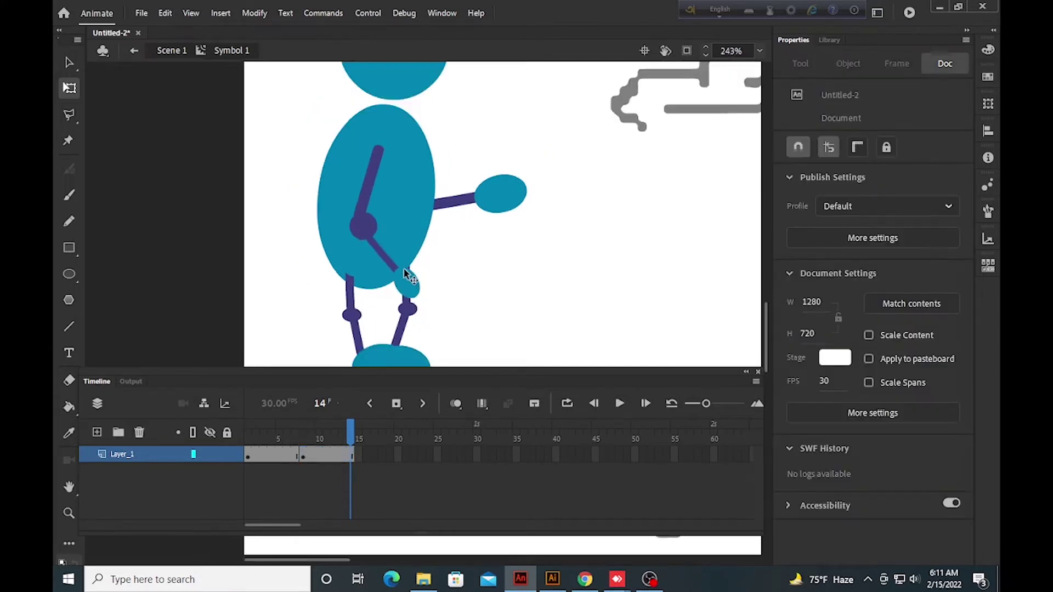
# - Rotate the far arm downward in the second pose so its hand hangs lower in front of the body
pyautogui.scroll(-3, 414, 258)
pyautogui.scroll(3, 414, 257)
pyautogui.click(515, 193)
pyautogui.moveTo(531, 234); pyautogui.dragTo(483, 298)
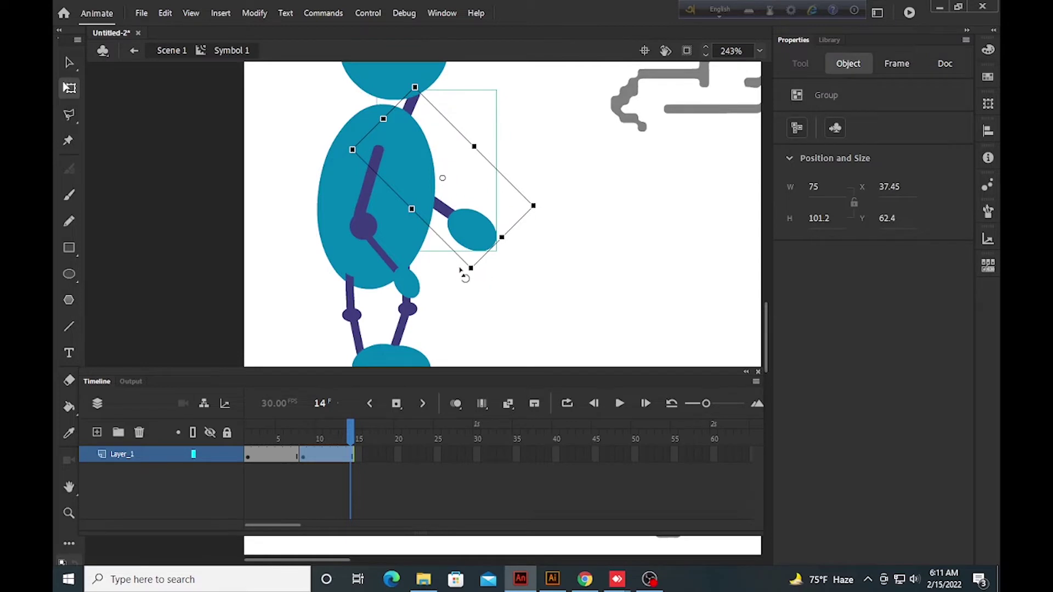
pyautogui.scroll(-3, 269, 221)
pyautogui.click(267, 279)
# - Return to the main scene, reopen the figure's symbol and play back its frames
pyautogui.doubleClick(226, 319)
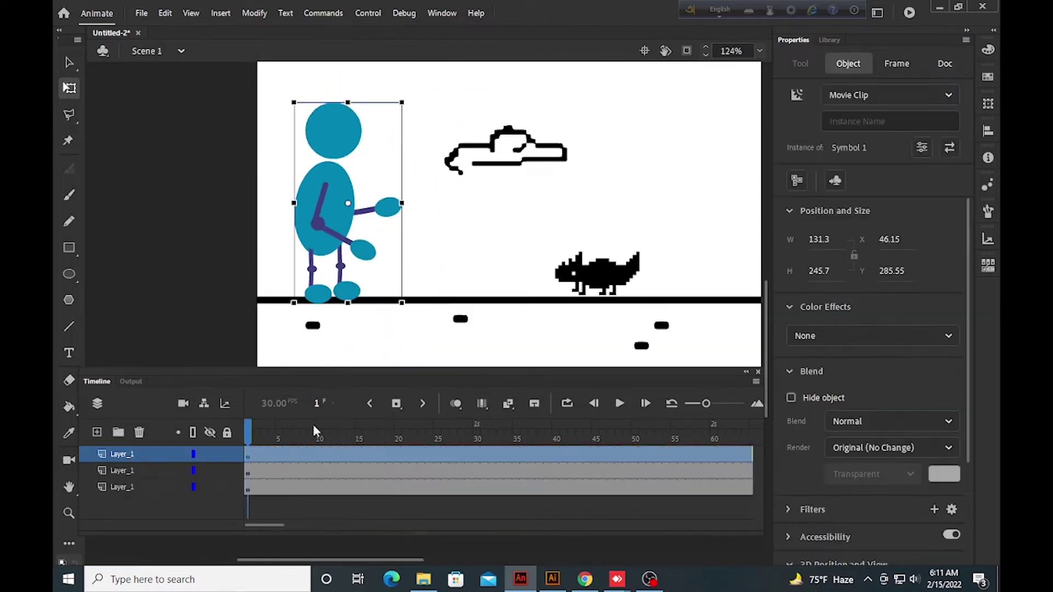
pyautogui.doubleClick(316, 237)
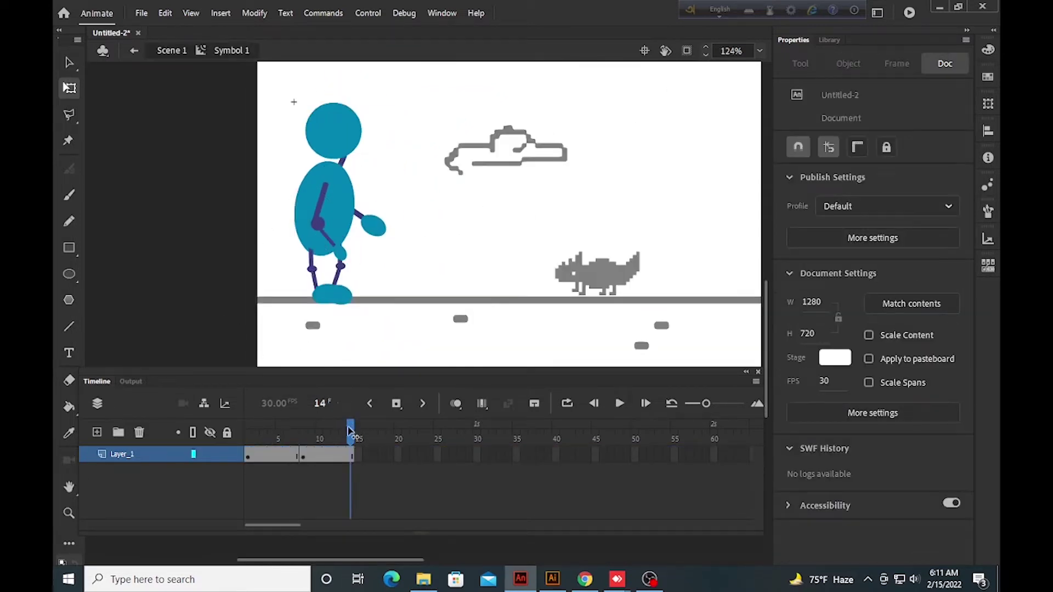
pyautogui.press('Return')
# - Delete the extended far arm from the first pose at frame 5
pyautogui.click(281, 454)
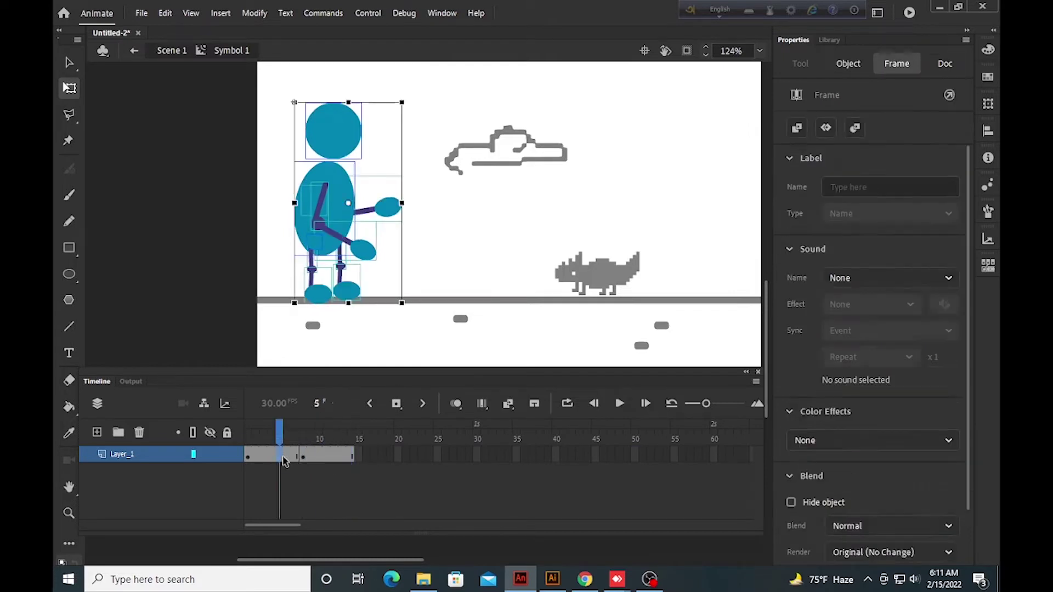
pyautogui.click(424, 269)
pyautogui.click(391, 201)
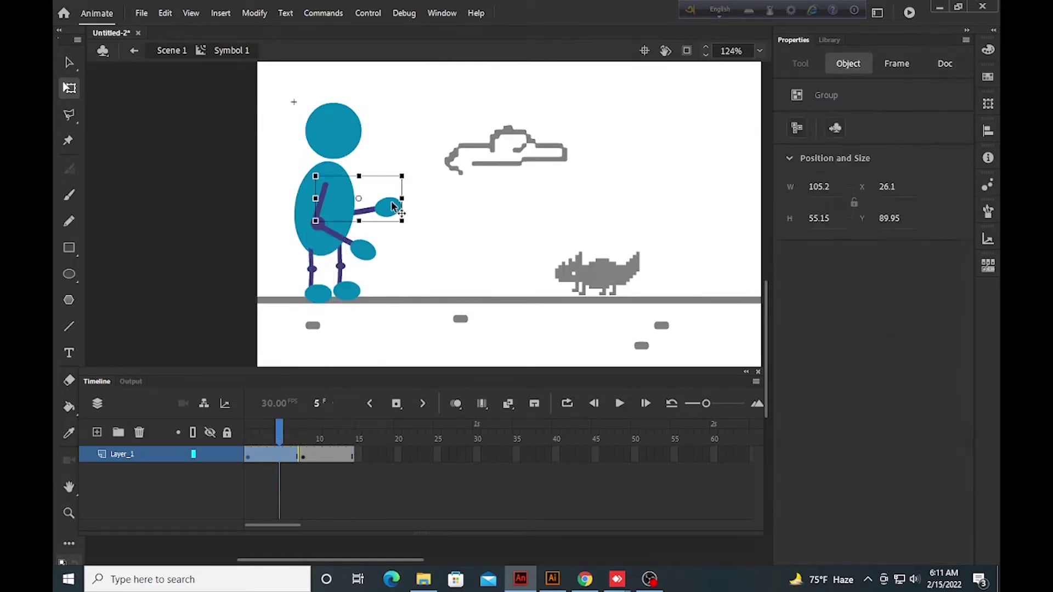
pyautogui.press('Delete')
# - At frame 14, move the far arm lower so its upper end is hidden behind the body
pyautogui.moveTo(280, 435); pyautogui.dragTo(392, 455)
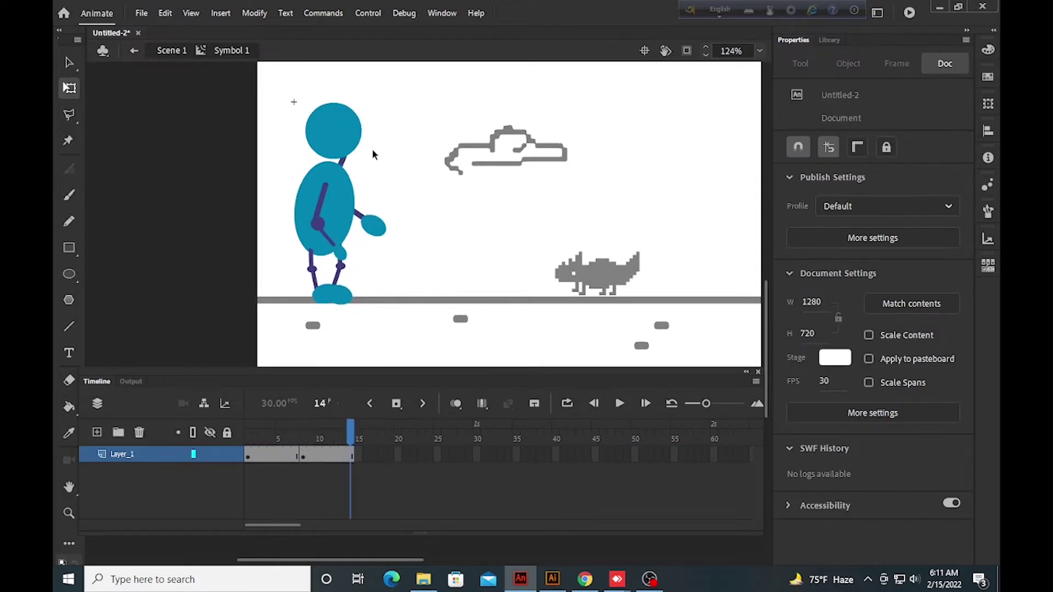
pyautogui.moveTo(373, 227); pyautogui.dragTo(367, 243)
pyautogui.click(257, 215)
# - Scrub through the second pose up to frame 14 and inspect the figure's arms and legs
pyautogui.moveTo(349, 433); pyautogui.dragTo(365, 460)
pyautogui.scroll(1, 305, 250)
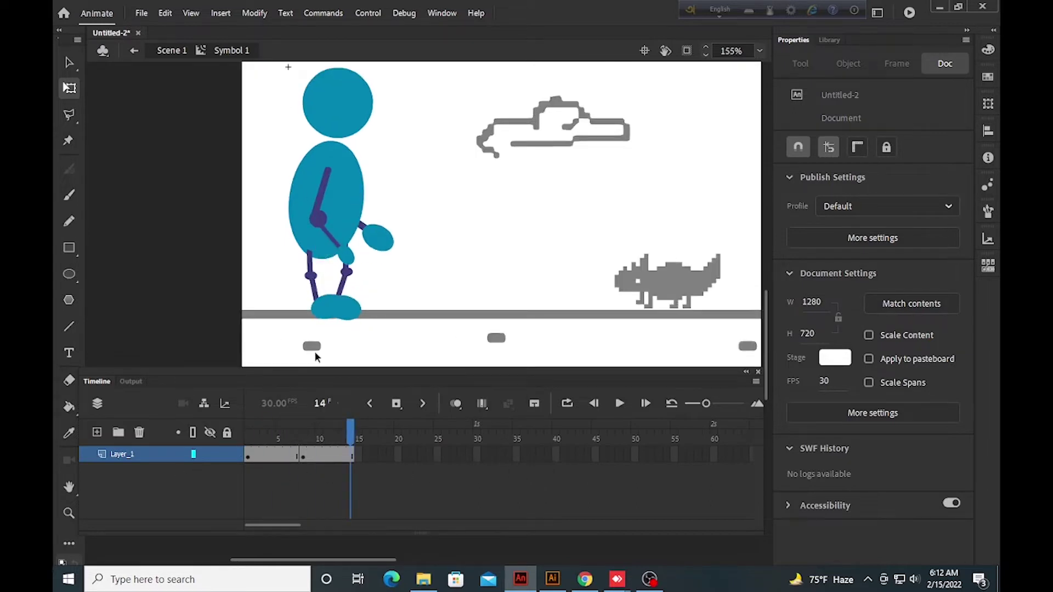
pyautogui.moveTo(352, 439); pyautogui.dragTo(335, 467)
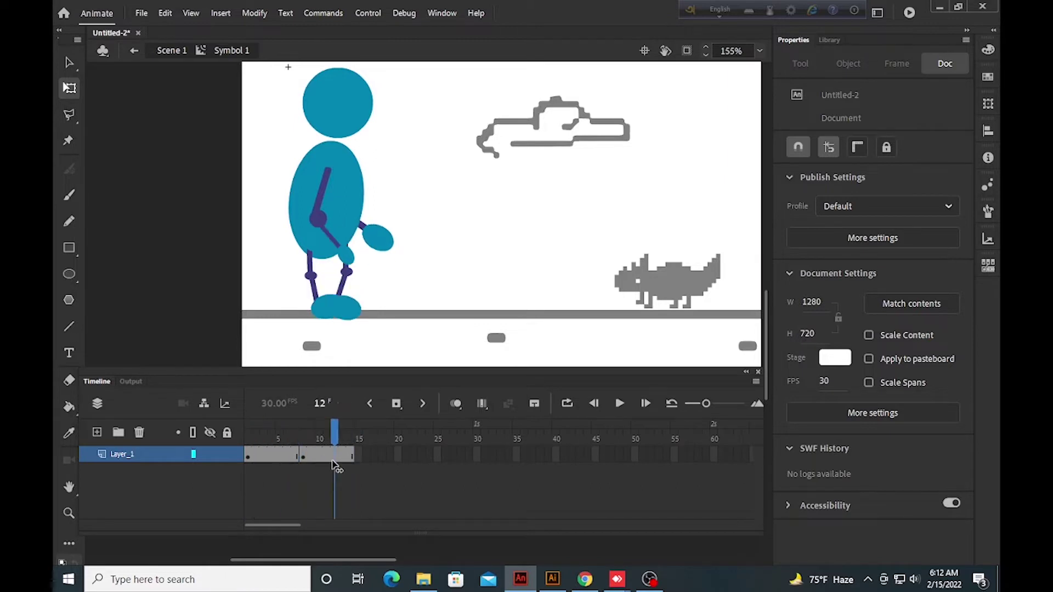
pyautogui.scroll(3, 347, 283)
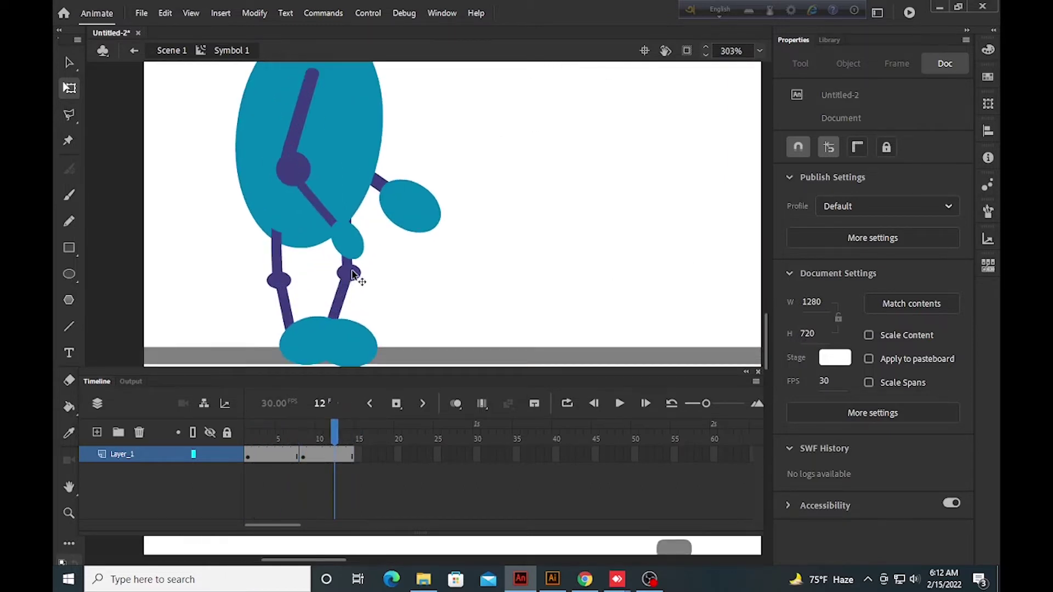
pyautogui.click(352, 274)
pyautogui.moveTo(340, 439); pyautogui.dragTo(386, 454)
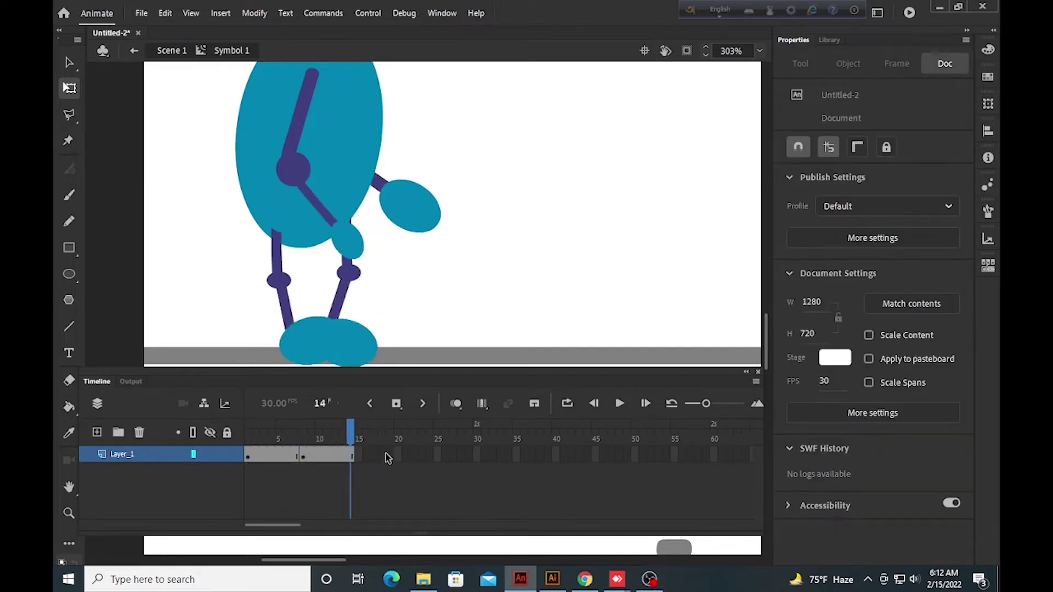
# - Add a keyframe at frame 15 and rotate the far arm upward so it reaches further forward
pyautogui.click(357, 455)
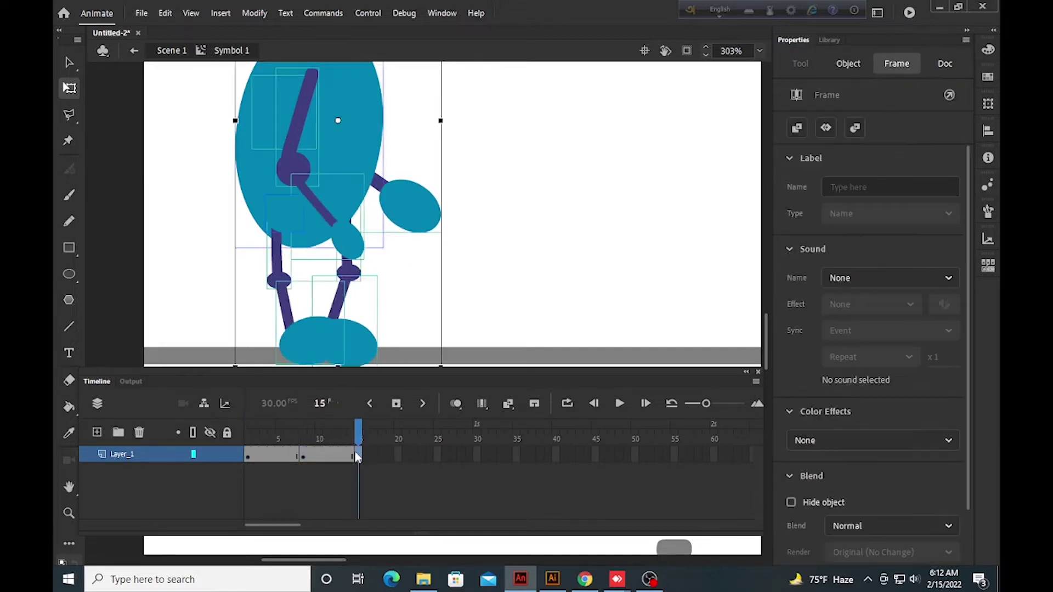
pyautogui.click(198, 243)
pyautogui.scroll(-1, 386, 187)
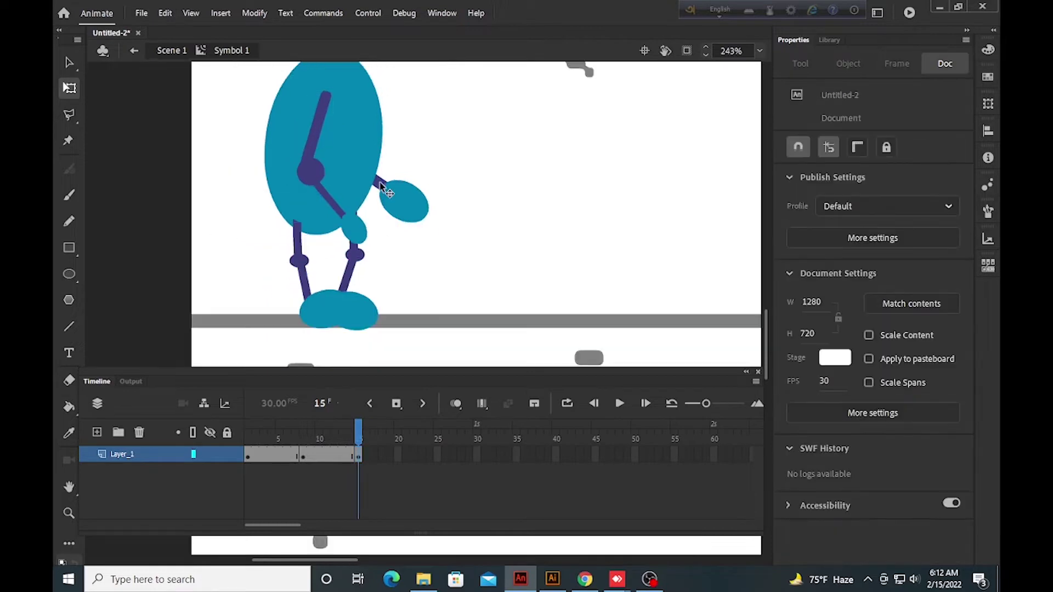
pyautogui.scroll(3, 386, 188)
pyautogui.scroll(-3, 386, 187)
pyautogui.click(401, 199)
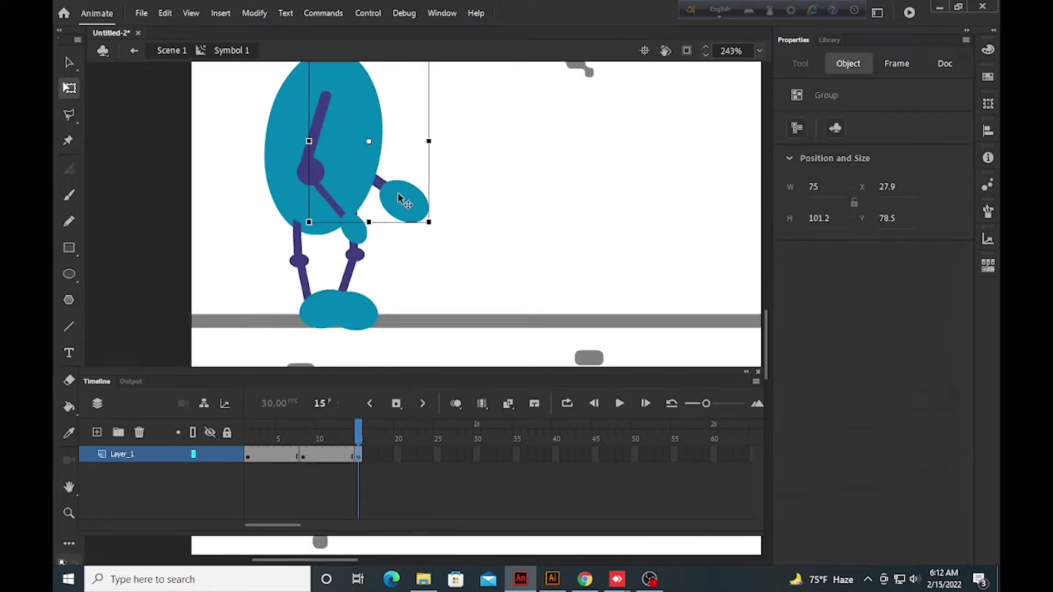
pyautogui.moveTo(430, 241); pyautogui.dragTo(443, 178)
# - Rotate the near forearm to point down and backward, attach it below the elbow, and bring it to the front
pyautogui.click(297, 235)
pyautogui.moveTo(262, 180); pyautogui.dragTo(263, 277)
pyautogui.scroll(-3, 263, 277)
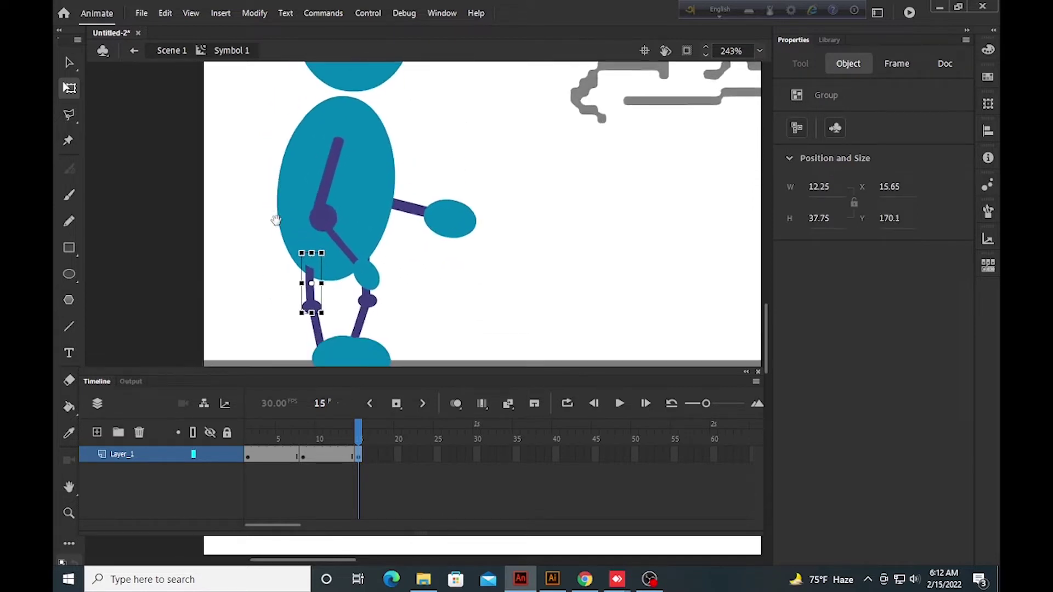
pyautogui.click(359, 270)
pyautogui.scroll(2, 354, 288)
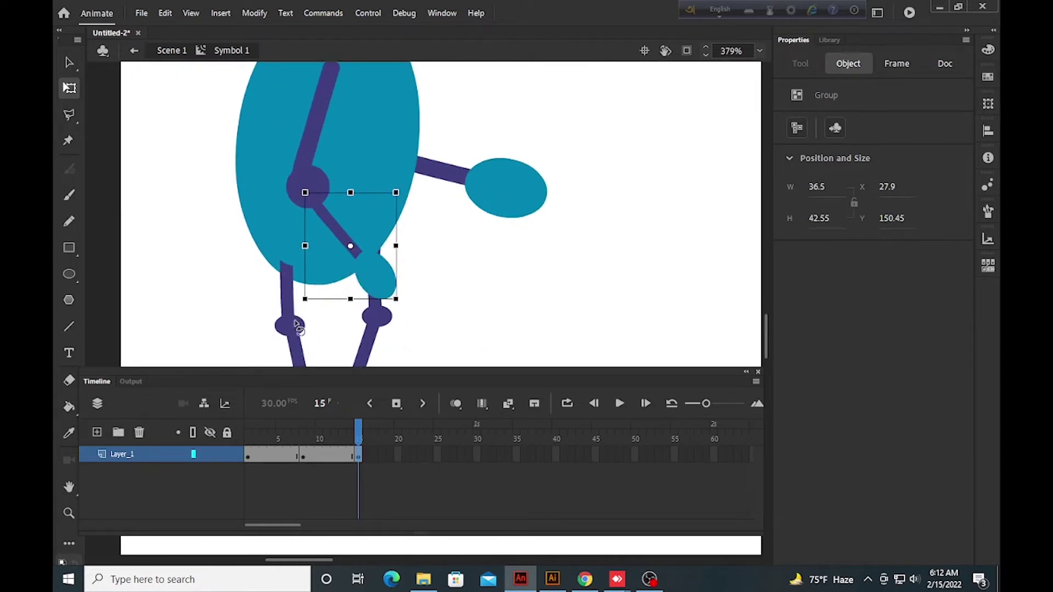
pyautogui.moveTo(300, 305); pyautogui.dragTo(219, 255)
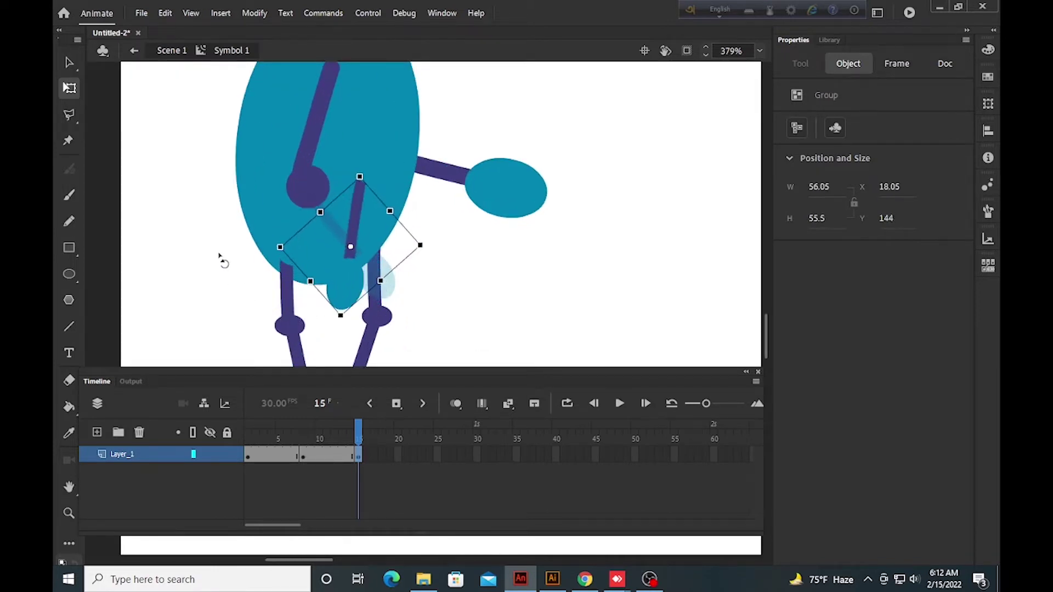
pyautogui.moveTo(348, 291); pyautogui.dragTo(300, 297)
pyautogui.rightClick(300, 297)
pyautogui.moveTo(345, 393)
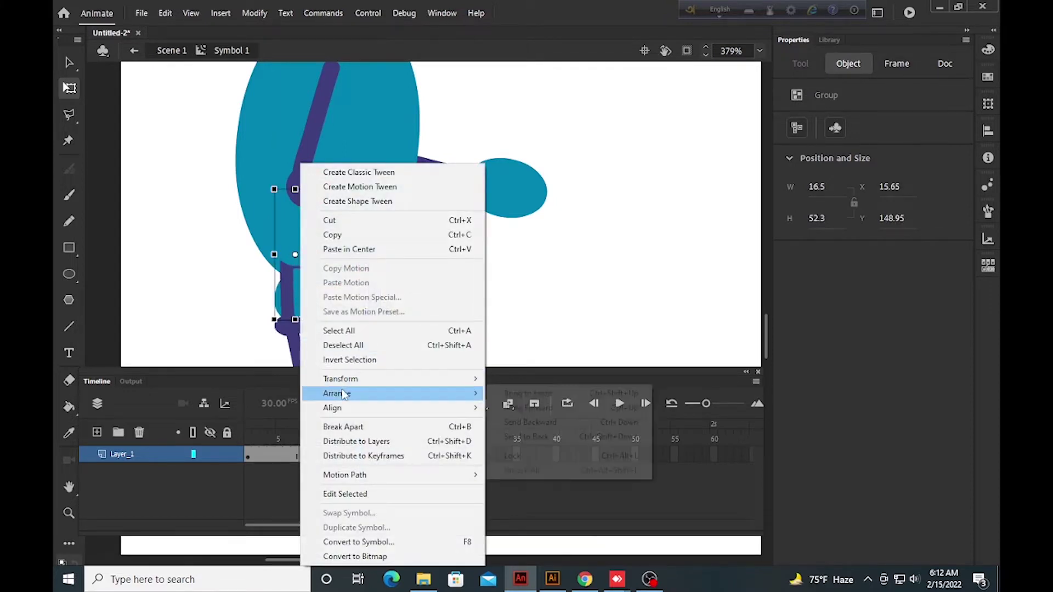
pyautogui.click(514, 393)
pyautogui.click(536, 239)
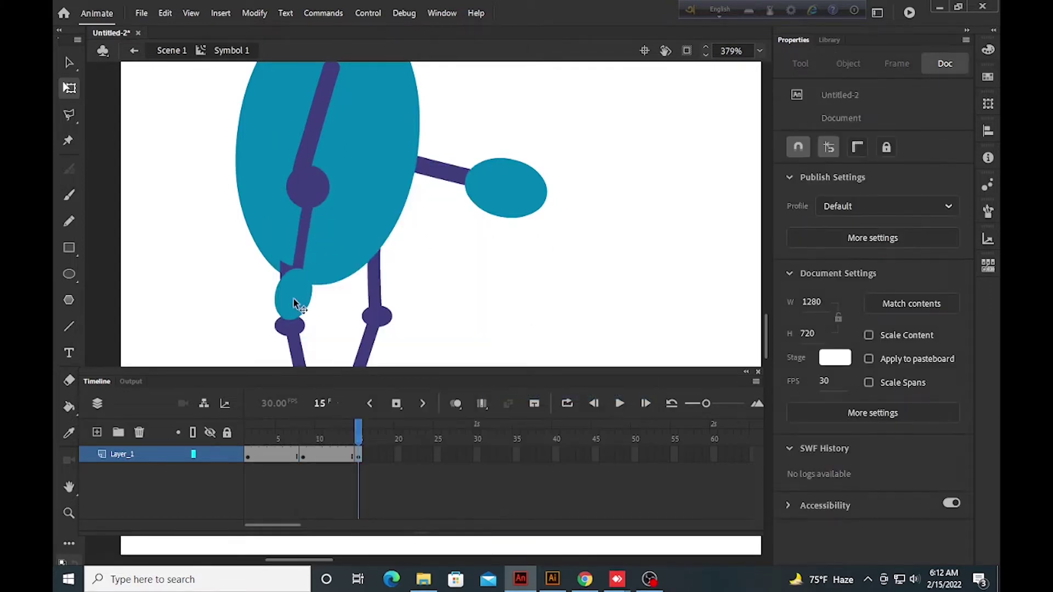
# - Nudge the near upper arm up slightly, then swing the forearm further behind the body and realign it with the elbow
pyautogui.moveTo(294, 301); pyautogui.dragTo(283, 302)
pyautogui.click(208, 286)
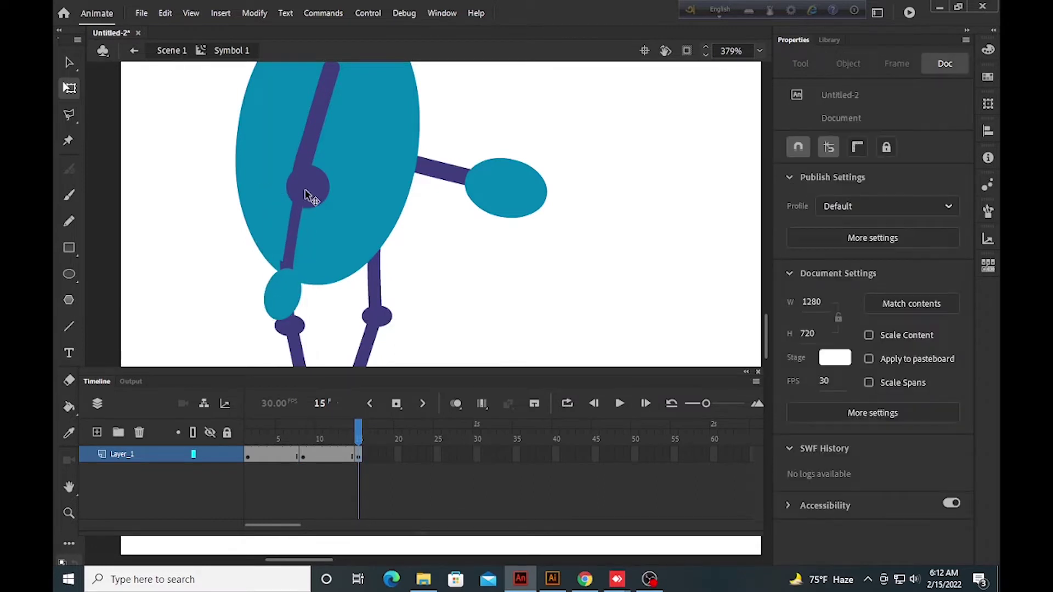
pyautogui.click(306, 201)
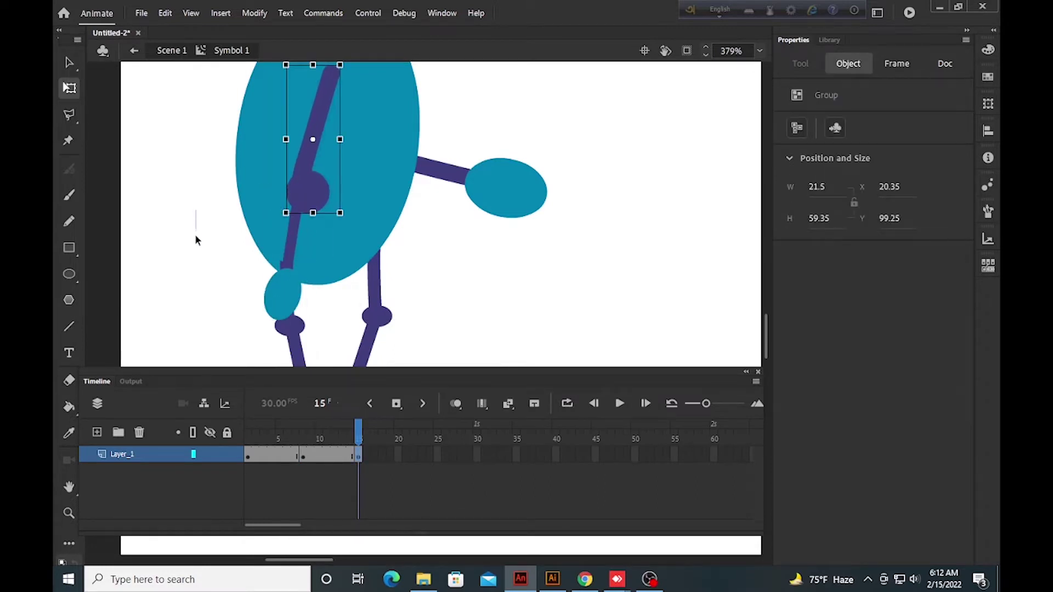
pyautogui.click(202, 261)
pyautogui.moveTo(279, 152); pyautogui.dragTo(276, 201)
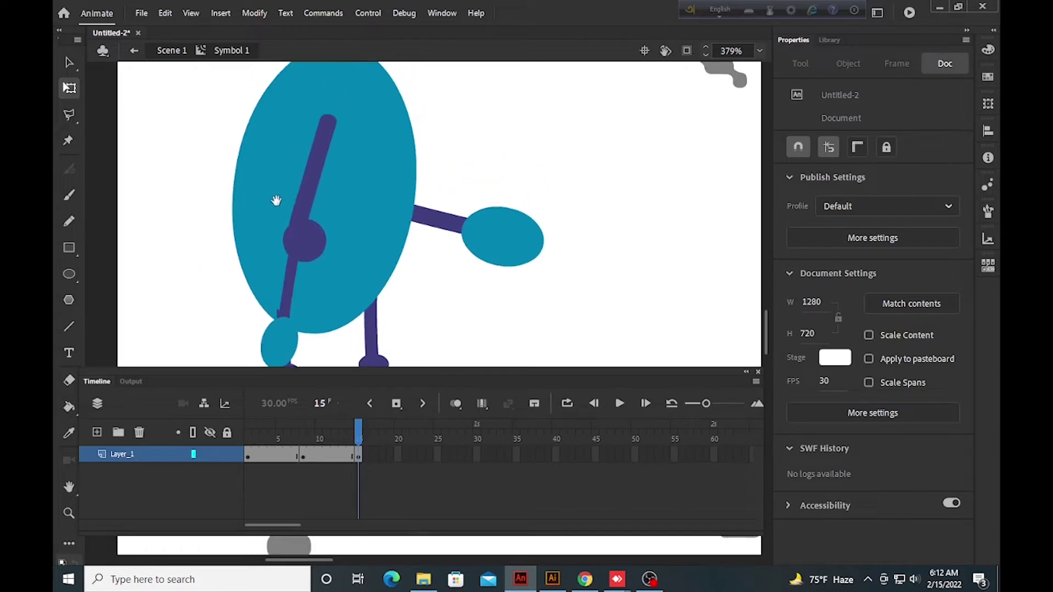
pyautogui.click(292, 201)
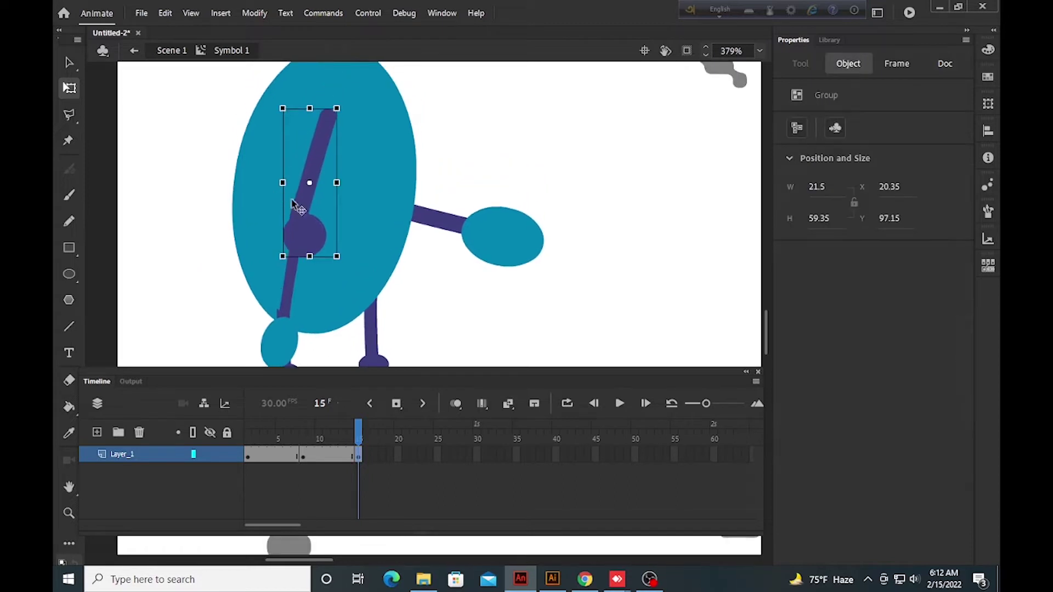
pyautogui.click(281, 343)
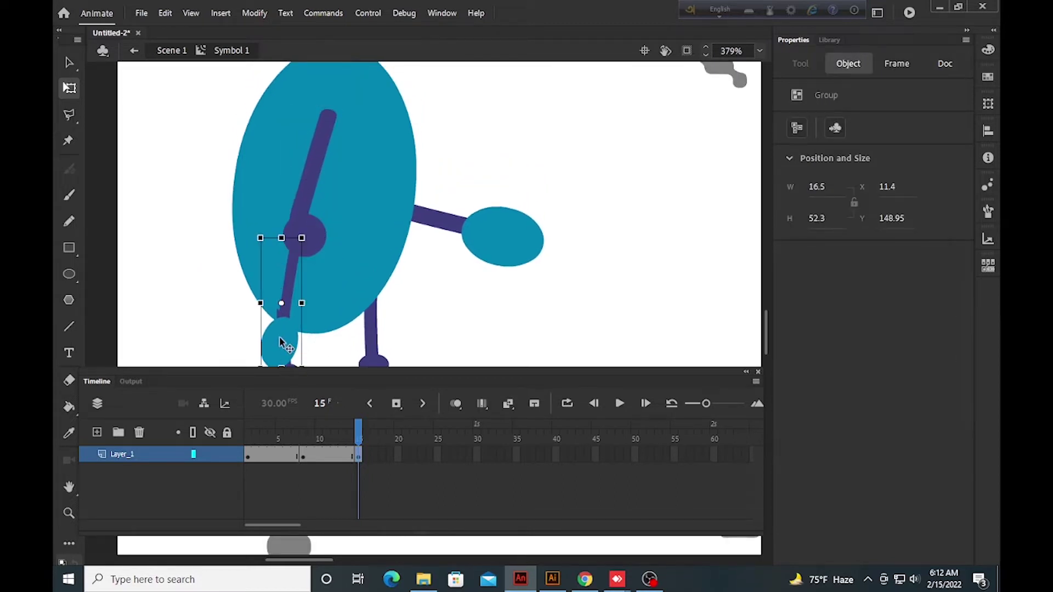
pyautogui.moveTo(254, 237); pyautogui.dragTo(276, 233)
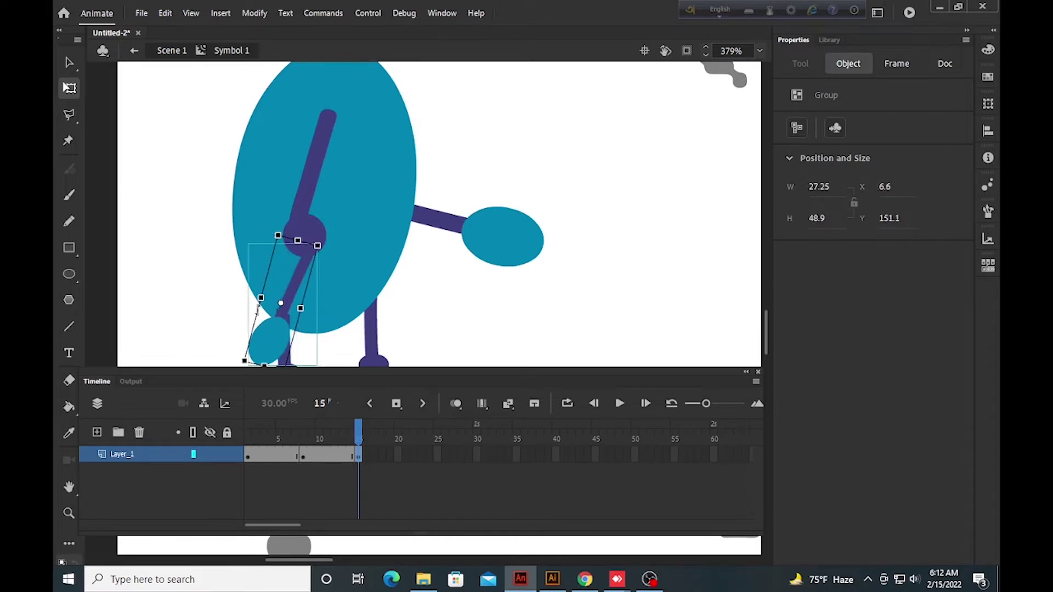
pyautogui.moveTo(267, 346); pyautogui.dragTo(253, 332)
pyautogui.click(222, 305)
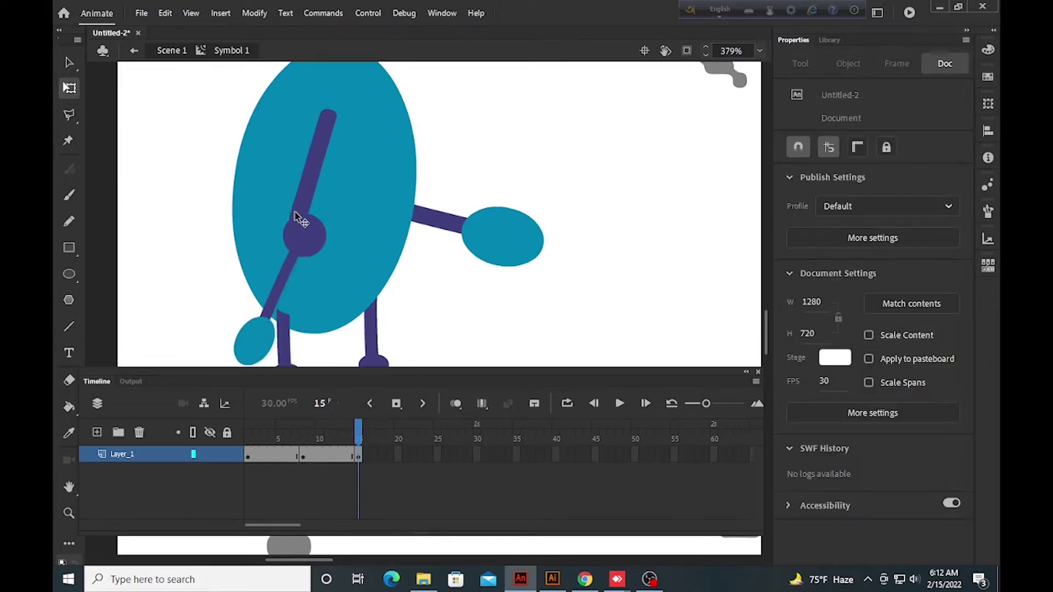
# - Extend the third pose, which starts at frame 15, so that its span ends at frame 21
pyautogui.scroll(-3, 295, 204)
pyautogui.scroll(5, 297, 210)
pyautogui.scroll(-3, 297, 210)
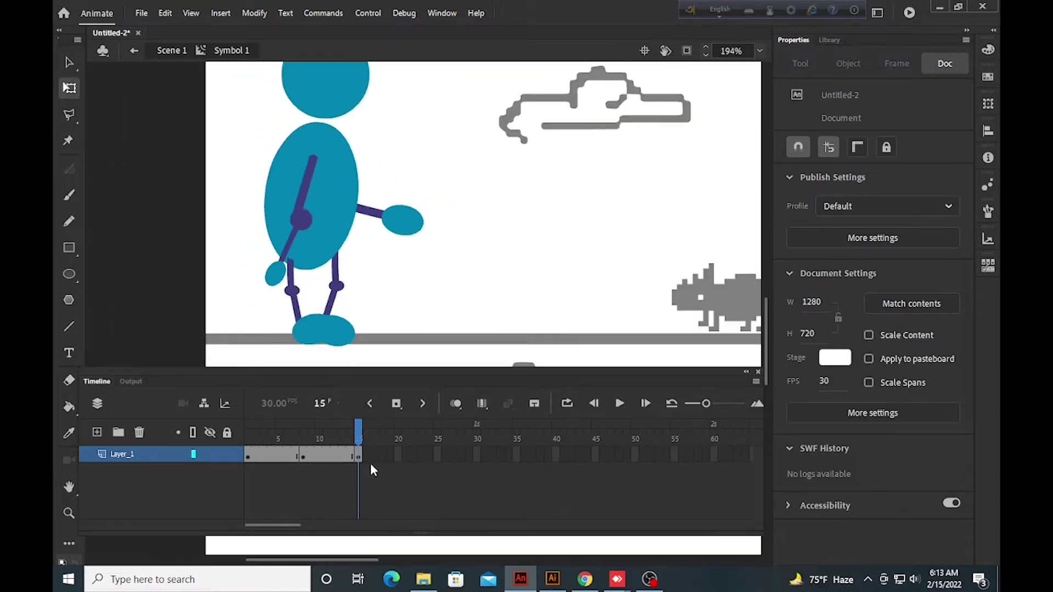
pyautogui.press('F5')
pyautogui.press('F5')
pyautogui.press('F5')
pyautogui.press('F5')
pyautogui.press('F5')
pyautogui.press('F5')
pyautogui.press('F5')
pyautogui.press('F5')
pyautogui.press('F5')
pyautogui.press('F5')
pyautogui.press('F5')
pyautogui.press('F5')
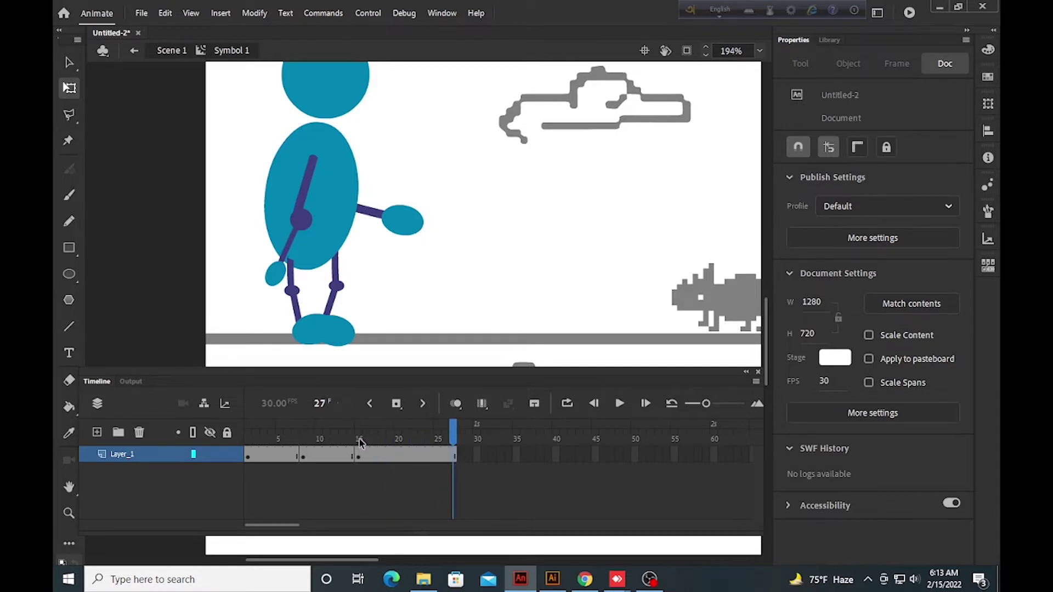
pyautogui.hotkey('shift', 'F5')
pyautogui.hotkey('shift', 'F5')
pyautogui.hotkey('shift', 'F5')
pyautogui.hotkey('shift', 'F5')
pyautogui.hotkey('shift', 'F5')
pyautogui.hotkey('shift', 'F5')
pyautogui.hotkey('shift', 'F5')
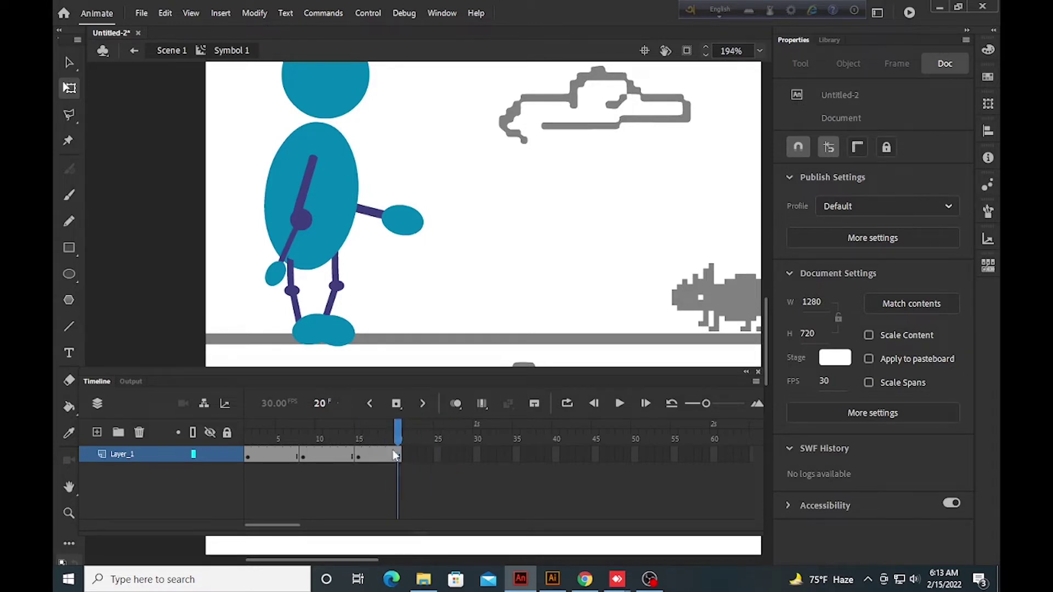
pyautogui.click(406, 454)
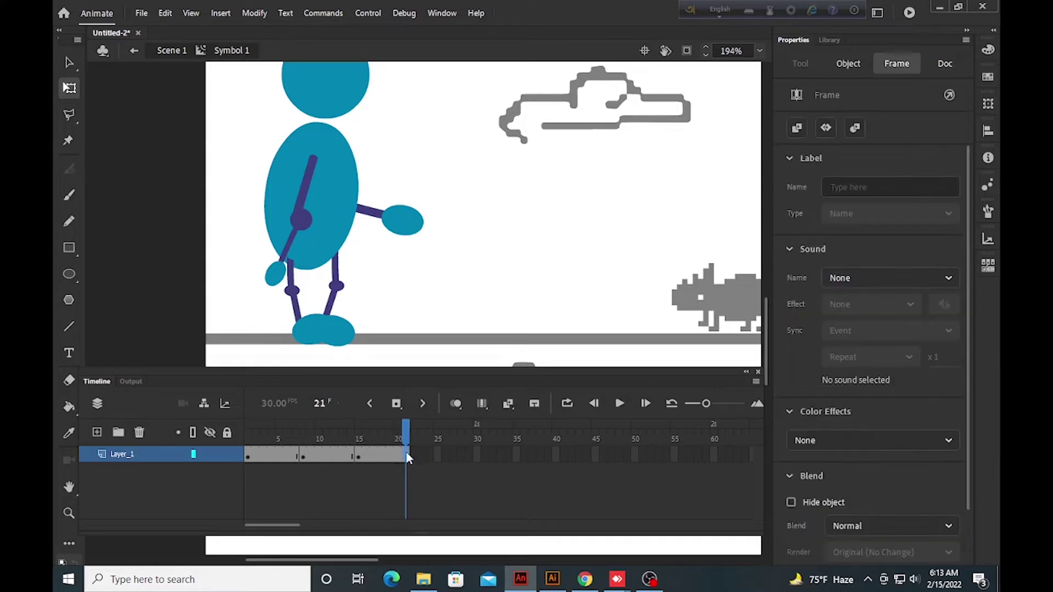
pyautogui.press('F5')
pyautogui.click(209, 188)
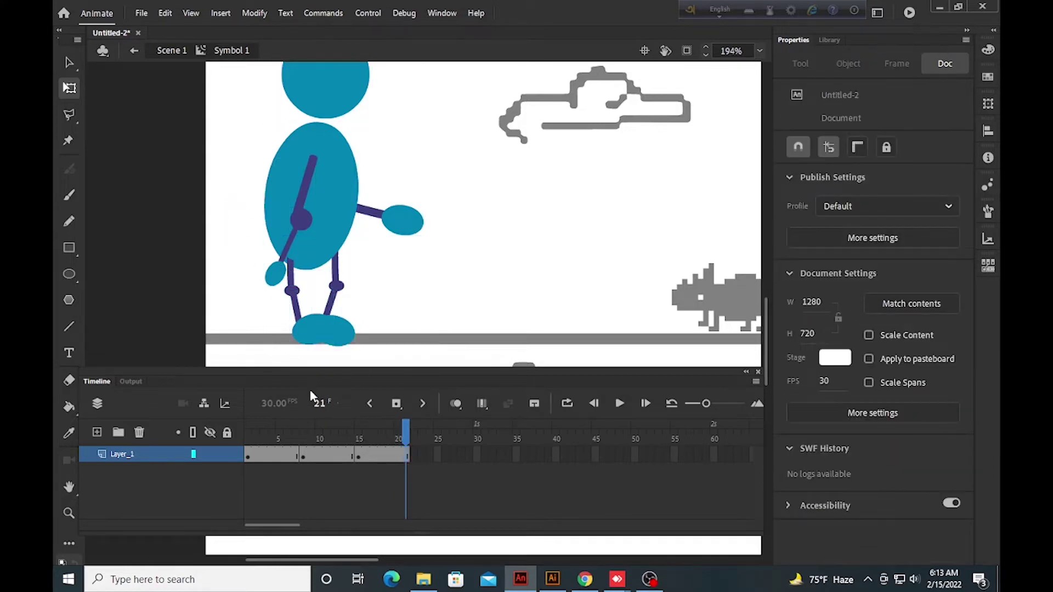
# - In the third pose, swing the front leg's lower part backward and rotate its thigh to meet it at the knee
pyautogui.scroll(2, 322, 319)
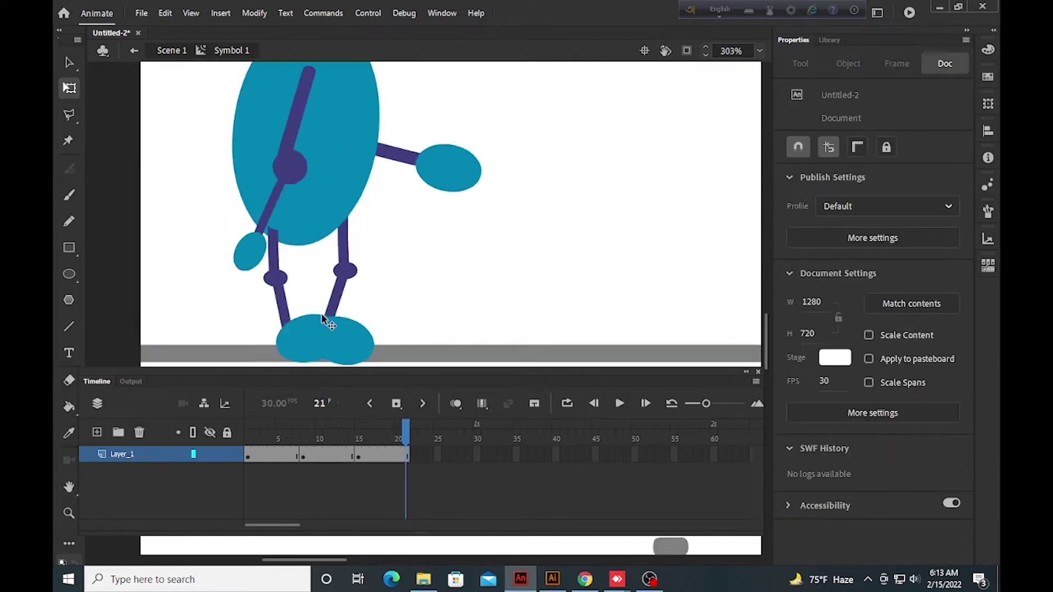
pyautogui.click(350, 344)
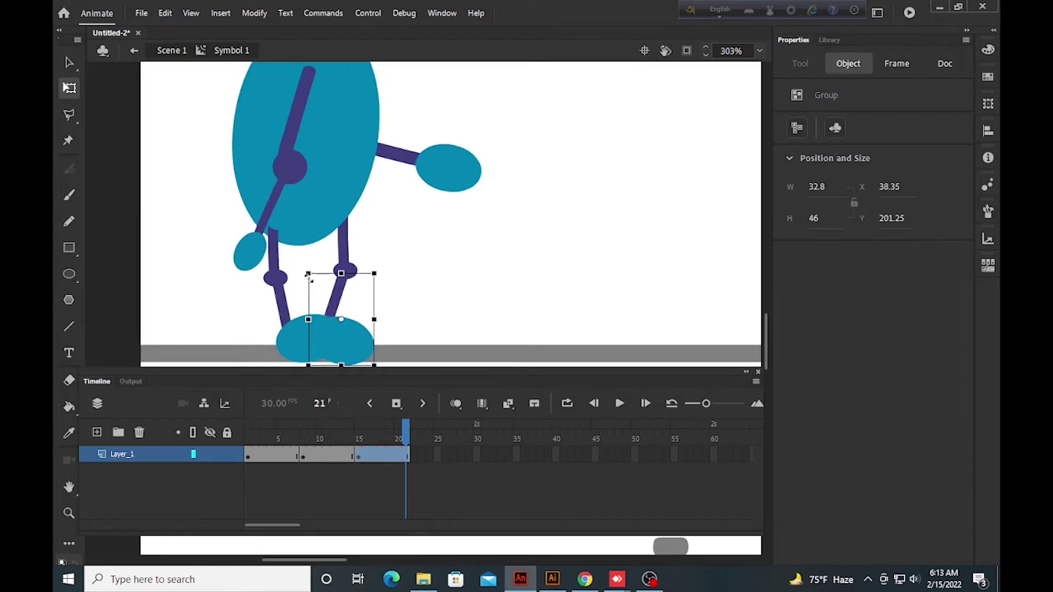
pyautogui.moveTo(305, 276)
pyautogui.mouseDown()
pyautogui.moveTo(319, 265)
pyautogui.moveTo(334, 283)
pyautogui.moveTo(322, 281)
pyautogui.mouseUp()
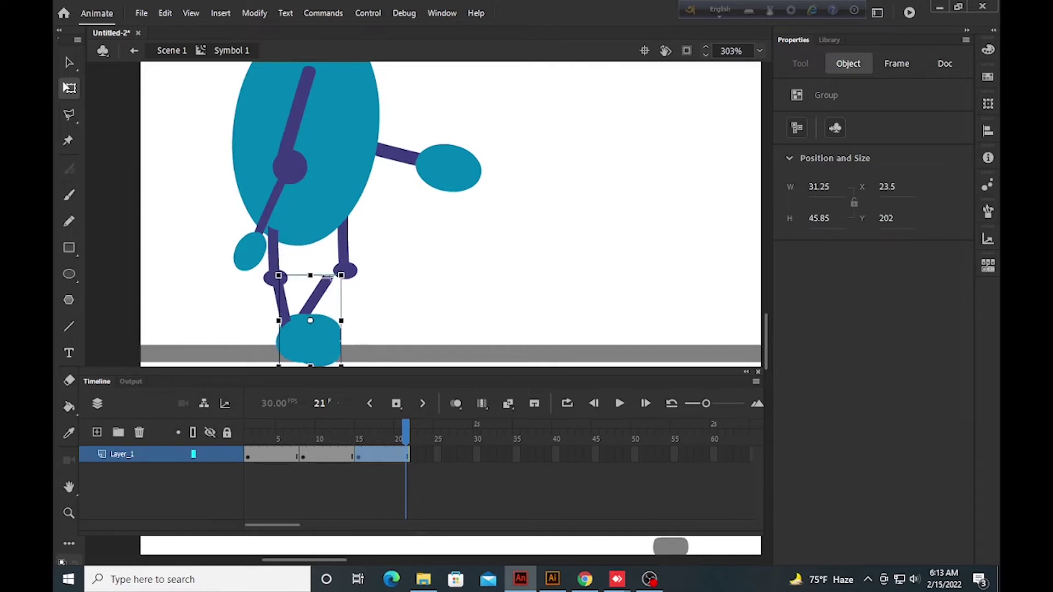
pyautogui.click(318, 274)
pyautogui.click(341, 272)
pyautogui.scroll(4, 341, 273)
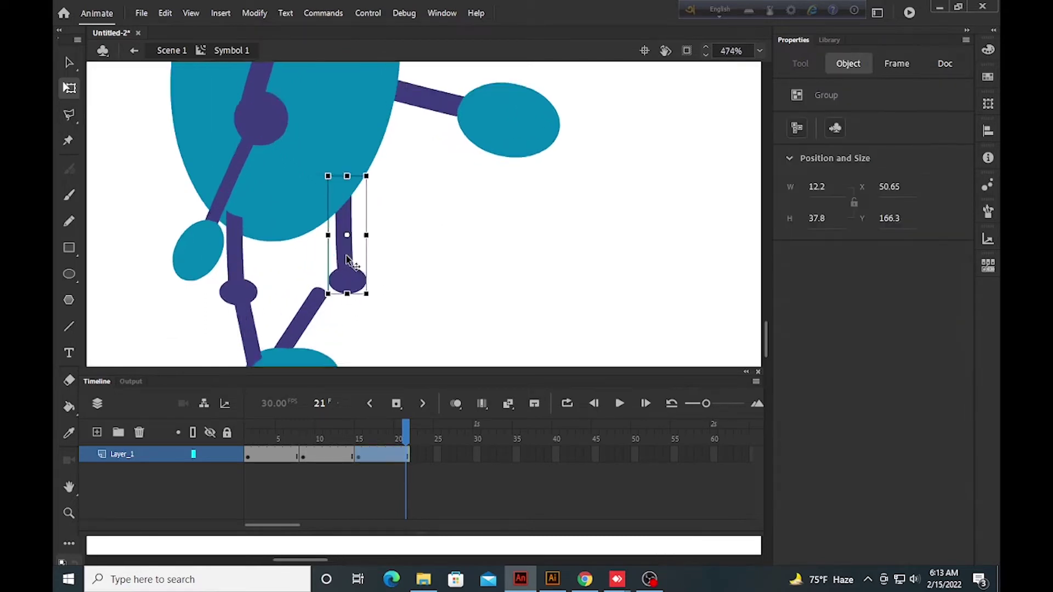
pyautogui.moveTo(321, 309); pyautogui.dragTo(307, 305)
pyautogui.moveTo(341, 264); pyautogui.dragTo(323, 269)
pyautogui.press('Escape')
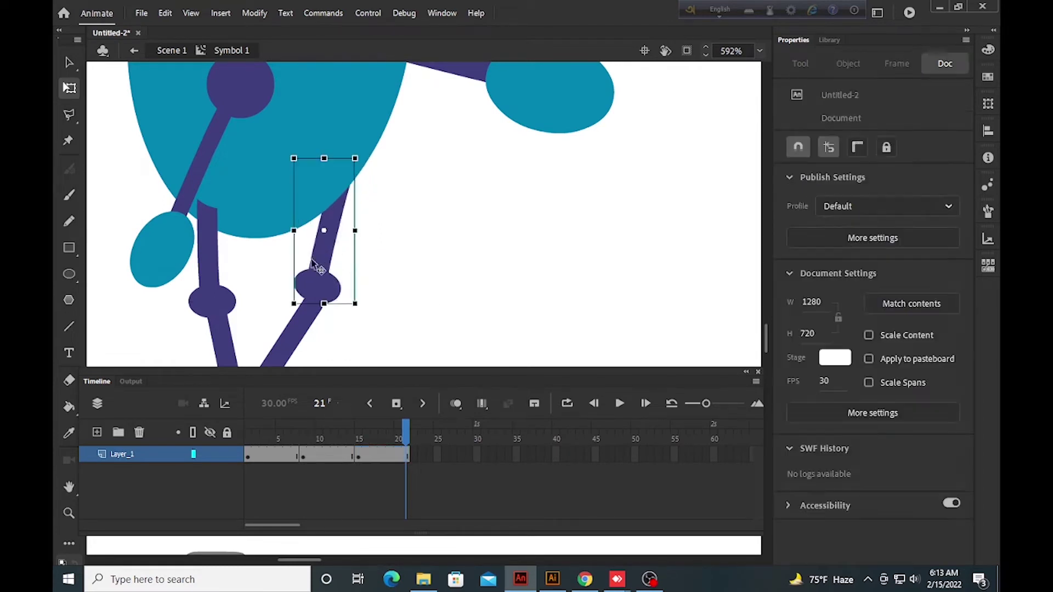
# - Rotate the rear leg's lower part and move it forward so it crosses the other leg with its foot raised
pyautogui.scroll(-2, 275, 285)
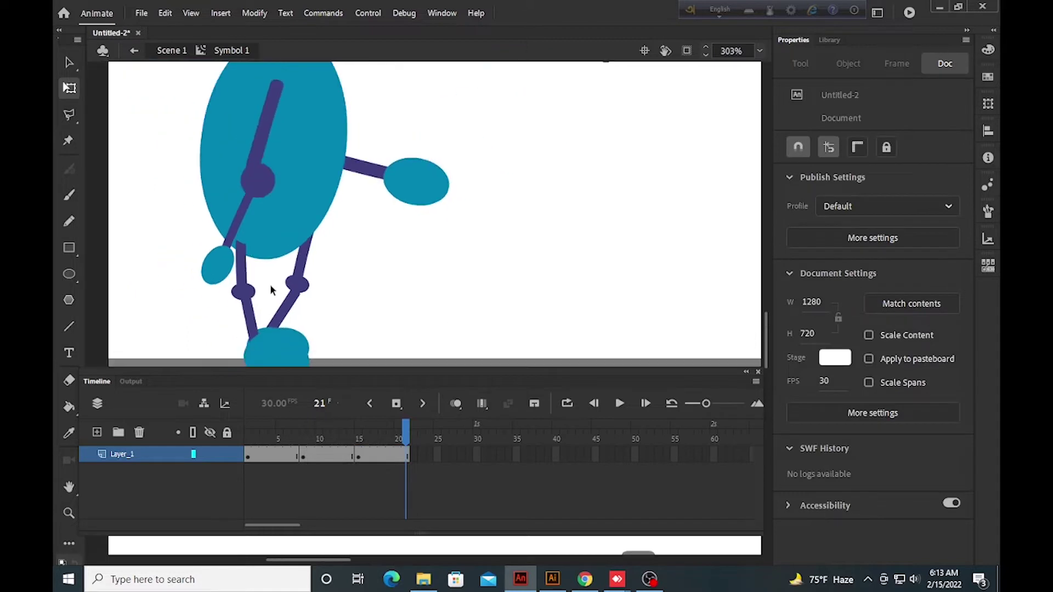
pyautogui.click(245, 297)
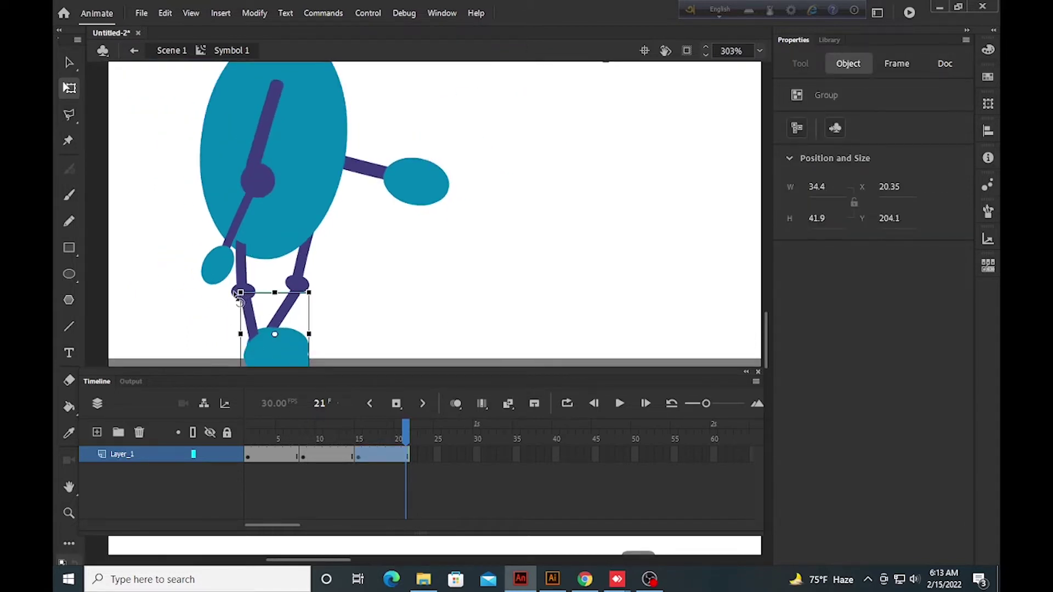
pyautogui.moveTo(236, 293); pyautogui.dragTo(275, 306)
pyautogui.click(232, 307)
pyautogui.scroll(2, 244, 298)
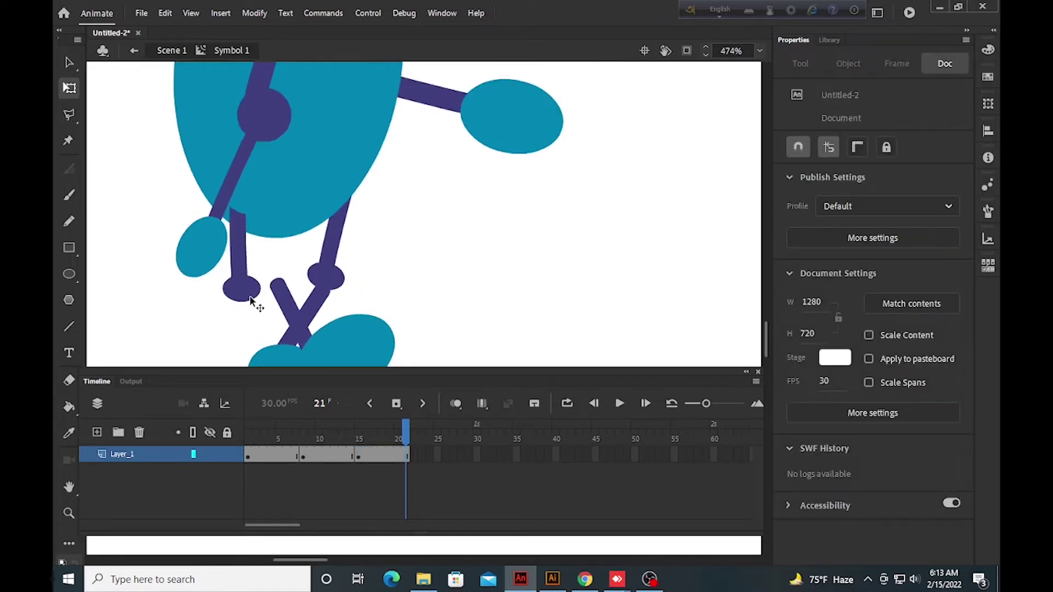
# - Rotate the rear leg's thigh forward and adjust its position until its knee meets the crossed lower leg
pyautogui.click(249, 295)
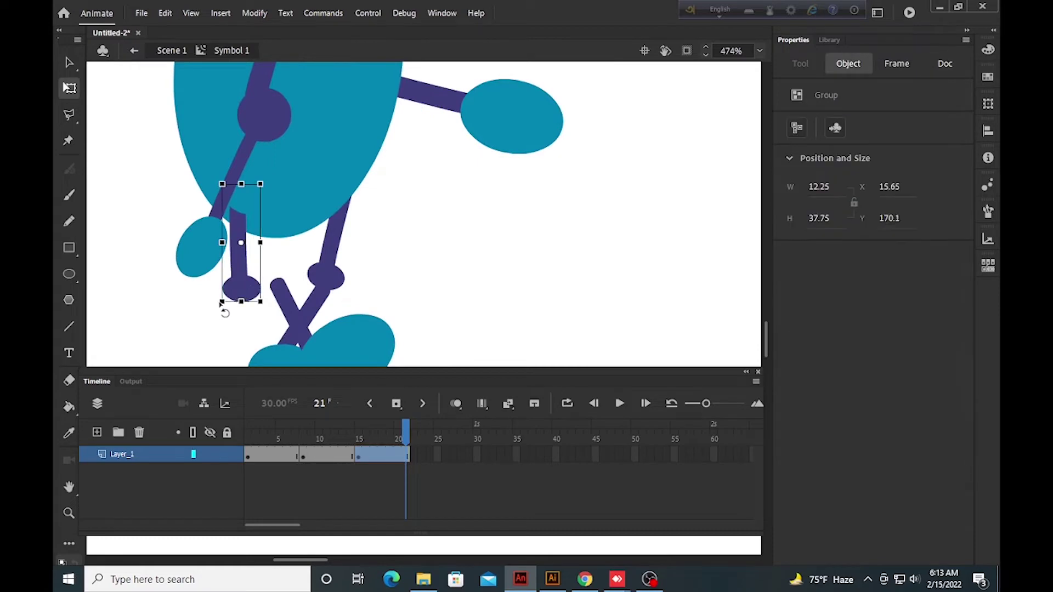
pyautogui.moveTo(221, 303); pyautogui.dragTo(257, 275)
pyautogui.click(226, 277)
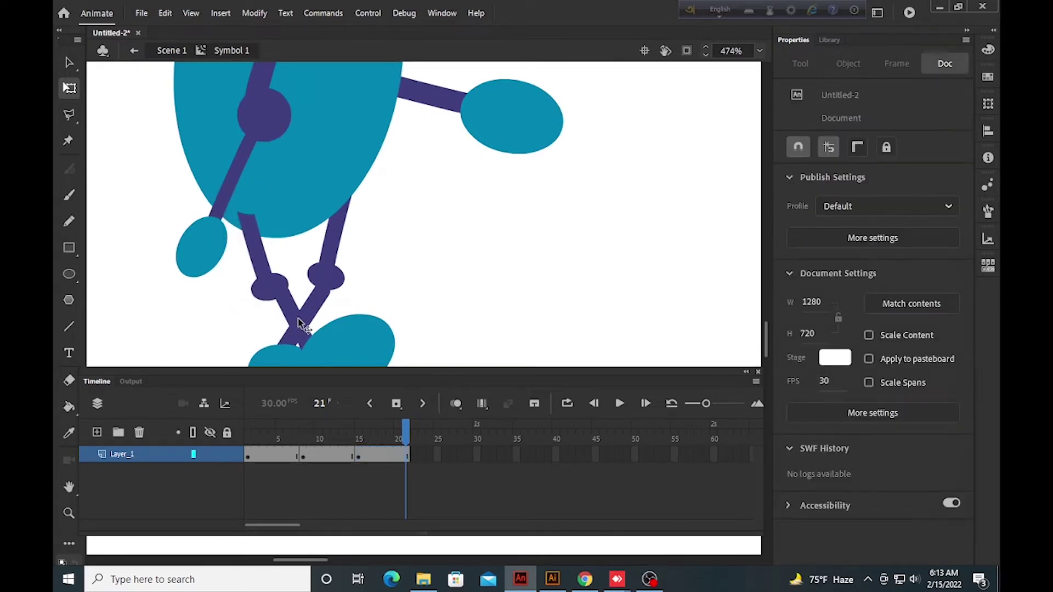
pyautogui.click(298, 325)
pyautogui.click(257, 292)
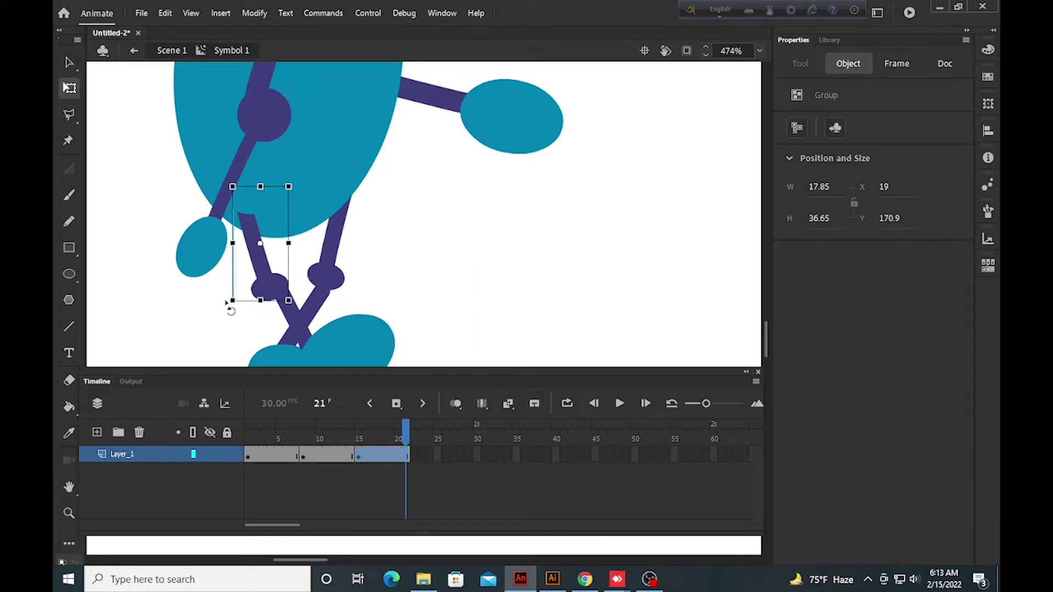
pyautogui.moveTo(229, 307); pyautogui.dragTo(235, 306)
pyautogui.click(234, 305)
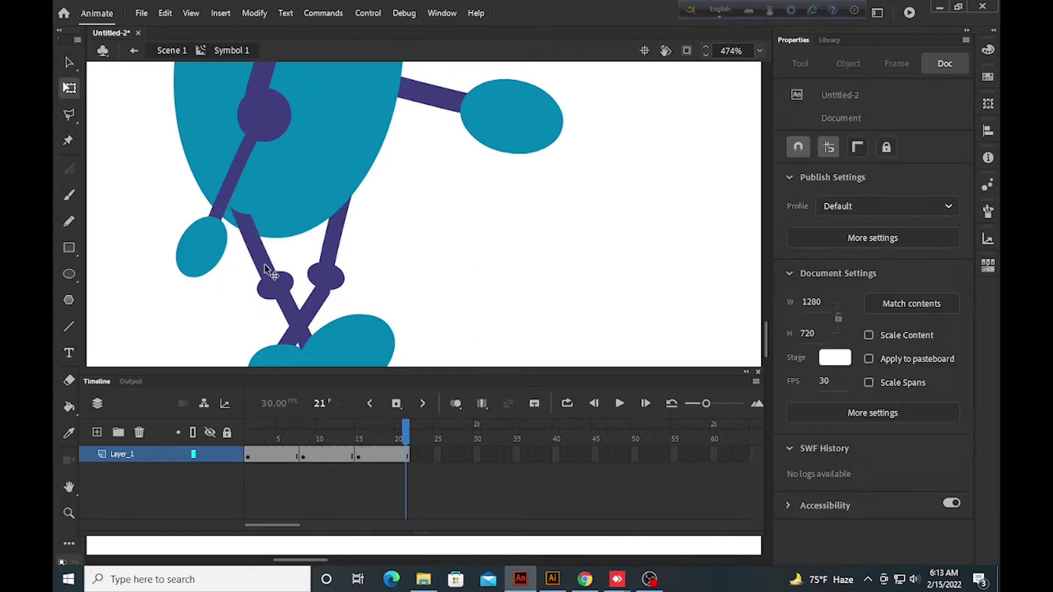
pyautogui.moveTo(265, 267); pyautogui.dragTo(268, 267)
pyautogui.click(236, 296)
pyautogui.scroll(-3, 244, 303)
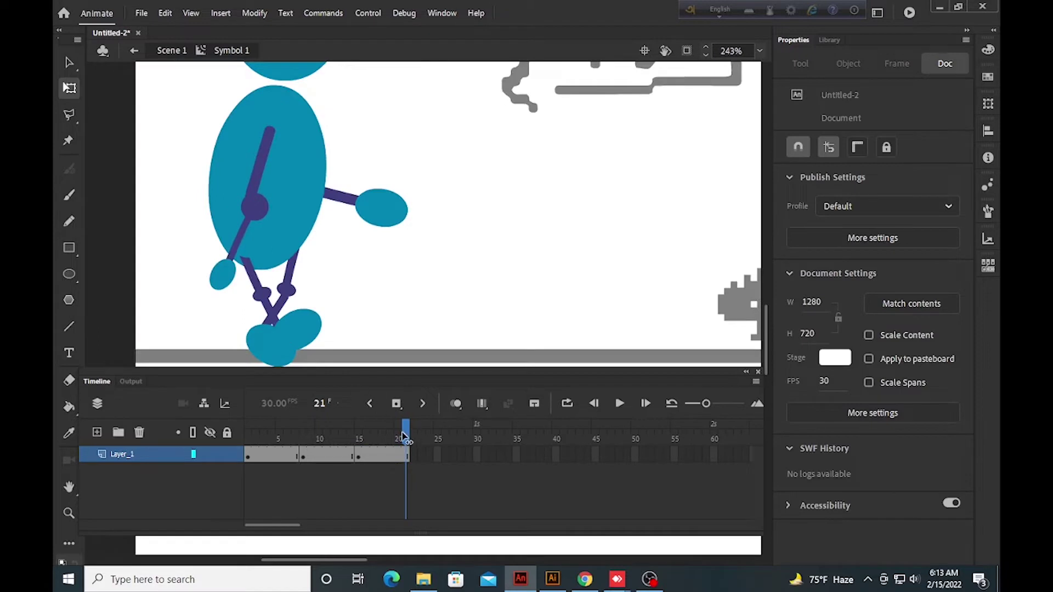
# - Scrub the timeline from frame 21 back to frame 1 to review the three walking poses
pyautogui.moveTo(402, 436); pyautogui.dragTo(307, 459)
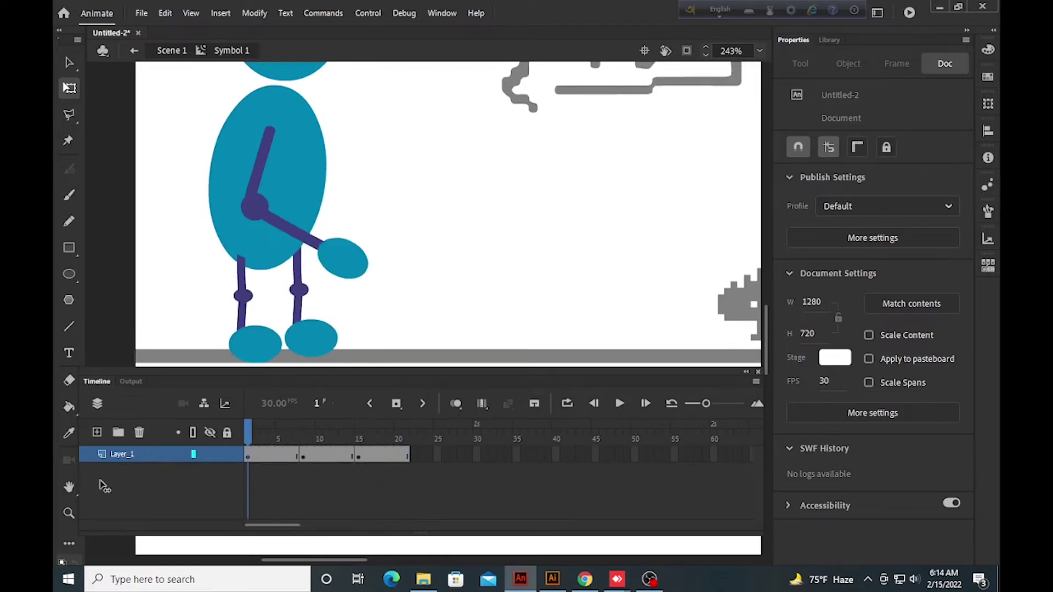
pyautogui.click(384, 480)
pyautogui.moveTo(384, 480); pyautogui.dragTo(244, 485)
pyautogui.scroll(-3, 339, 295)
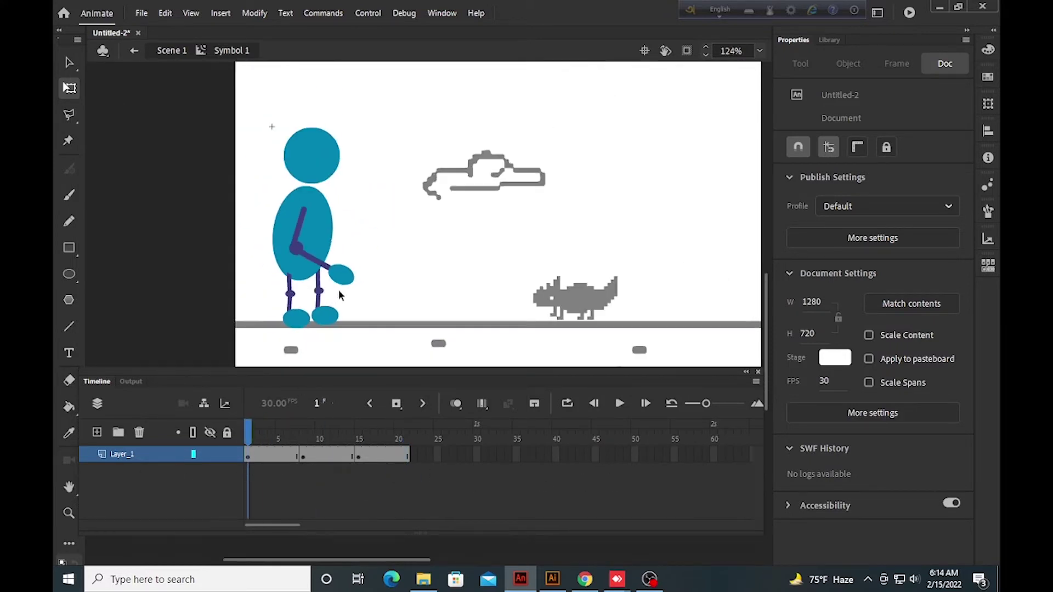
# - Review the walking poses inside the figure's symbol by moving through its frames, and return to the main scene
pyautogui.doubleClick(241, 245)
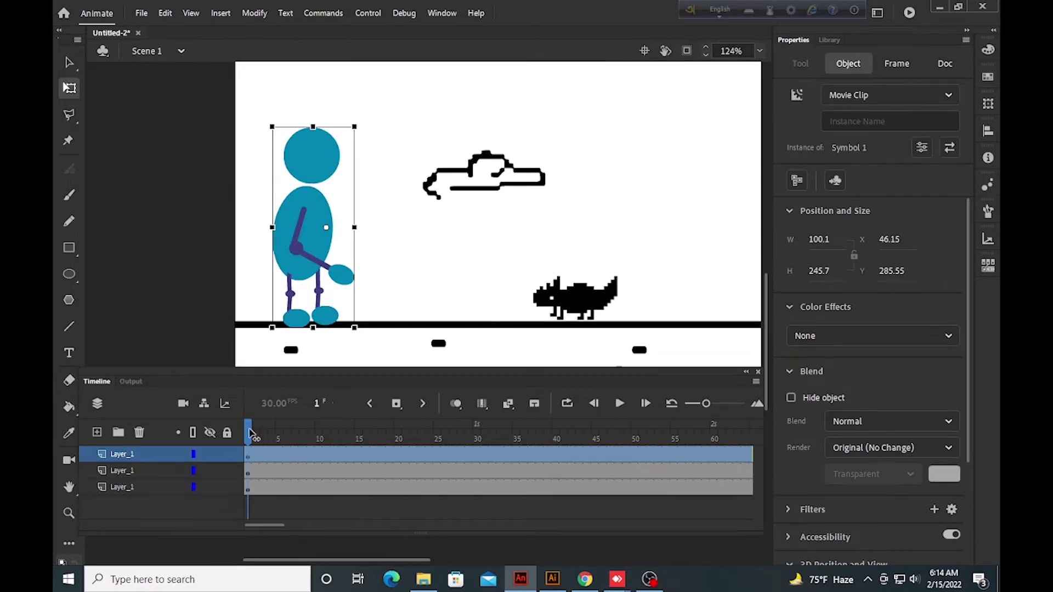
pyautogui.doubleClick(323, 241)
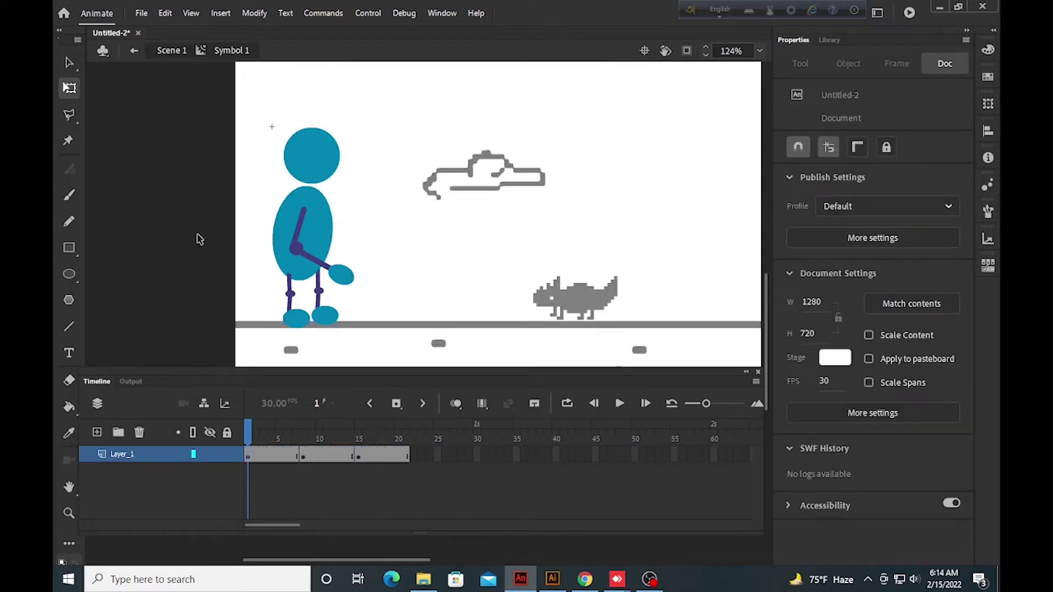
pyautogui.moveTo(248, 436); pyautogui.dragTo(303, 460)
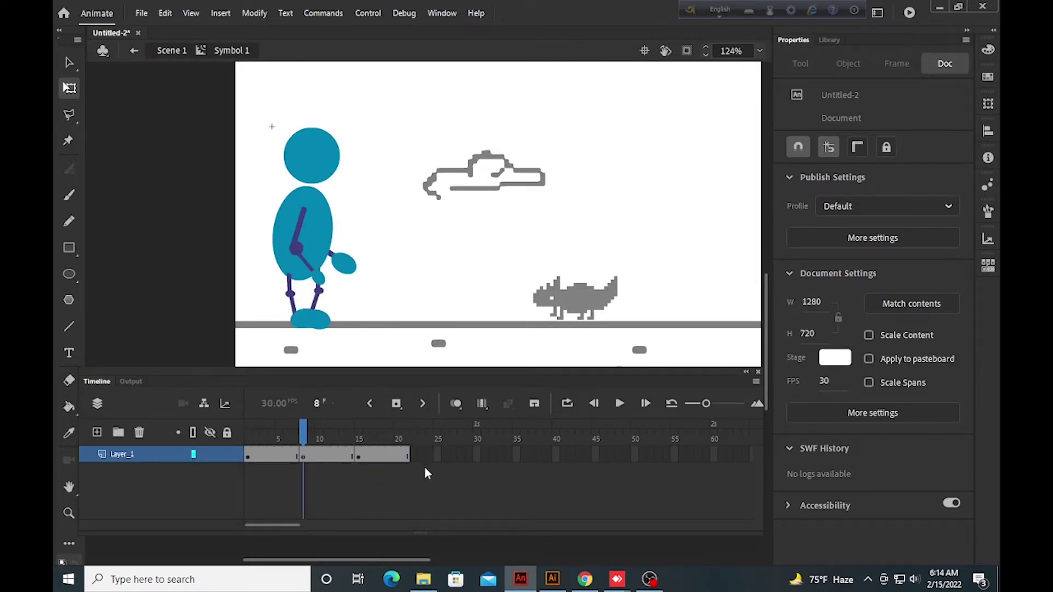
pyautogui.click(400, 455)
pyautogui.click(264, 444)
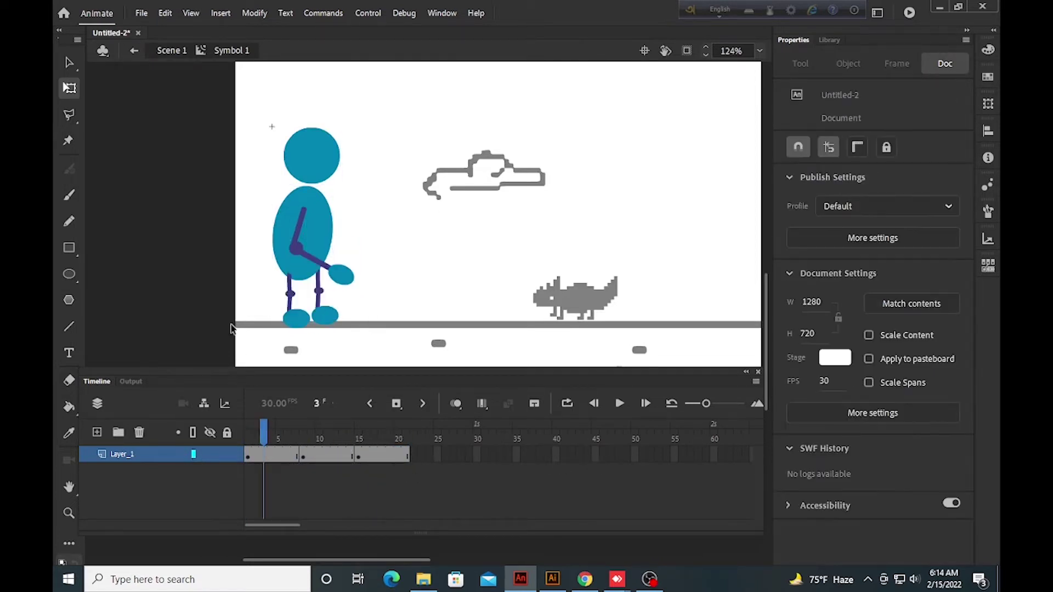
pyautogui.doubleClick(220, 306)
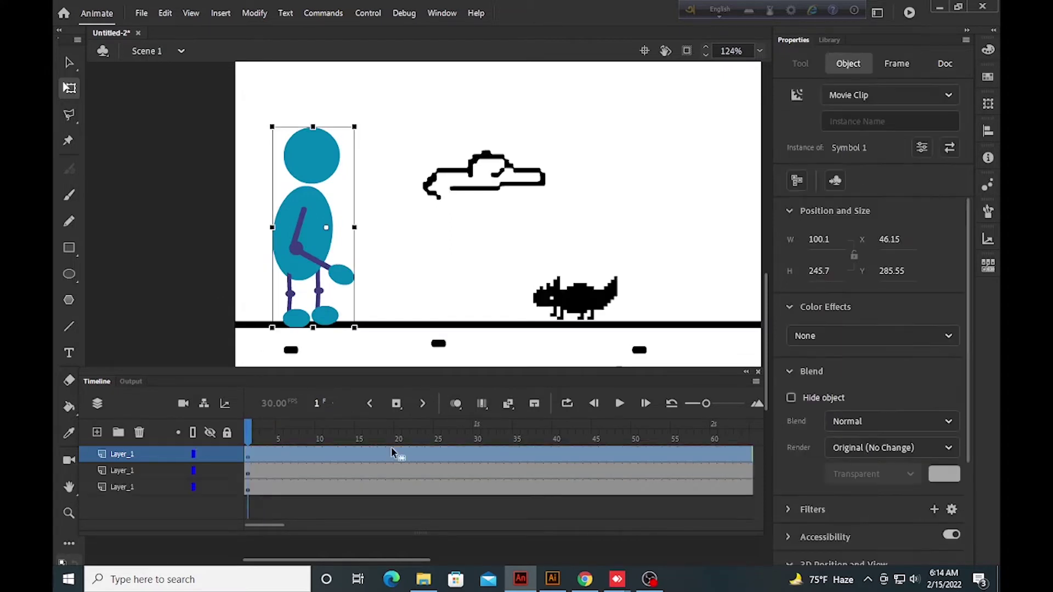
# - Insert a keyframe at frame 255 on the figure's layer and create a classic tween leading up to it
pyautogui.moveTo(250, 437); pyautogui.dragTo(367, 491)
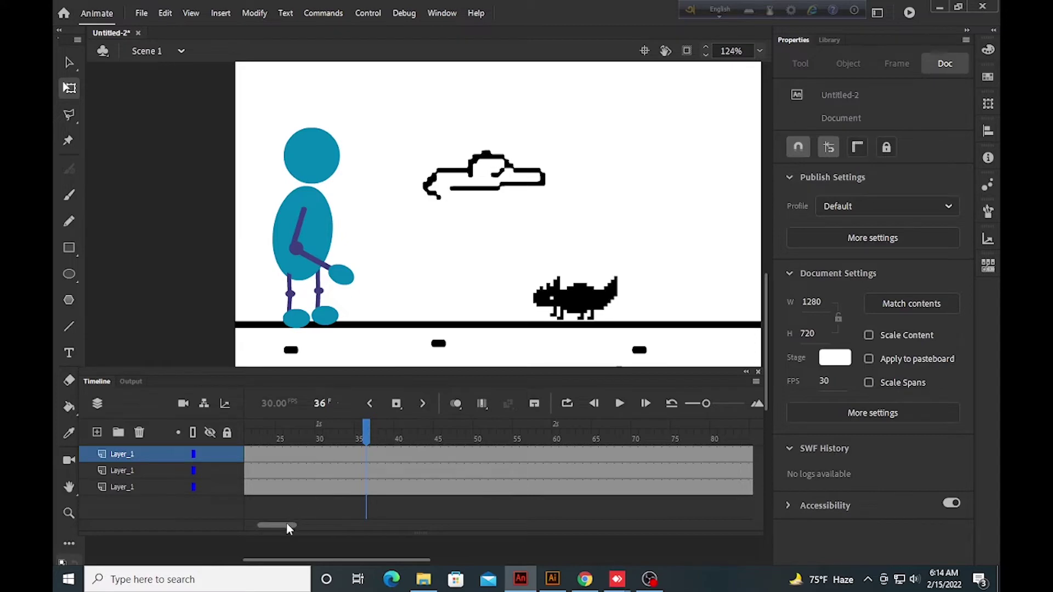
pyautogui.moveTo(286, 523); pyautogui.dragTo(415, 524)
pyautogui.click(462, 471)
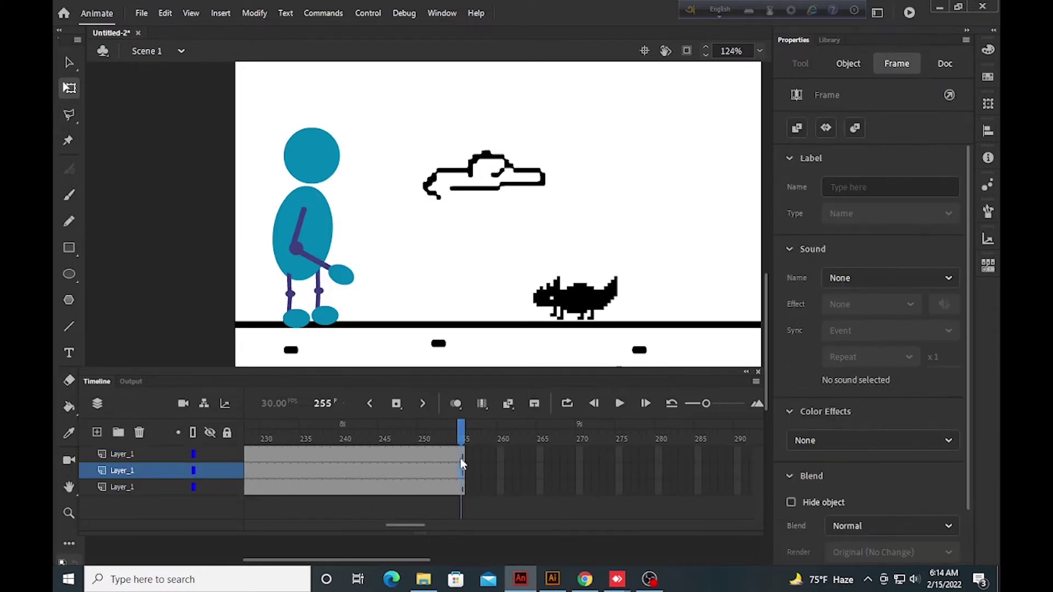
pyautogui.click(459, 455)
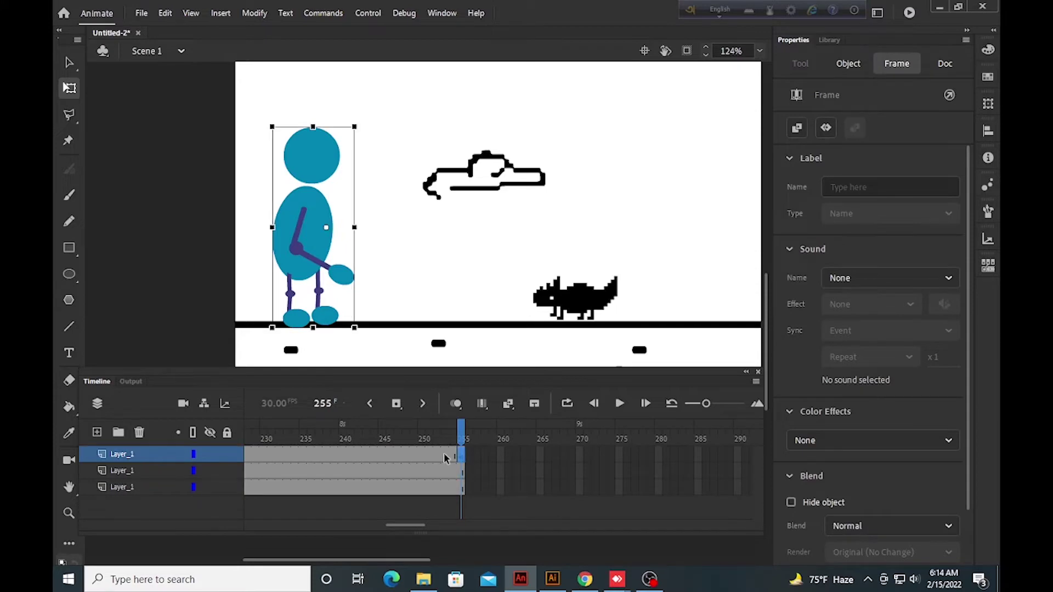
pyautogui.rightClick(439, 455)
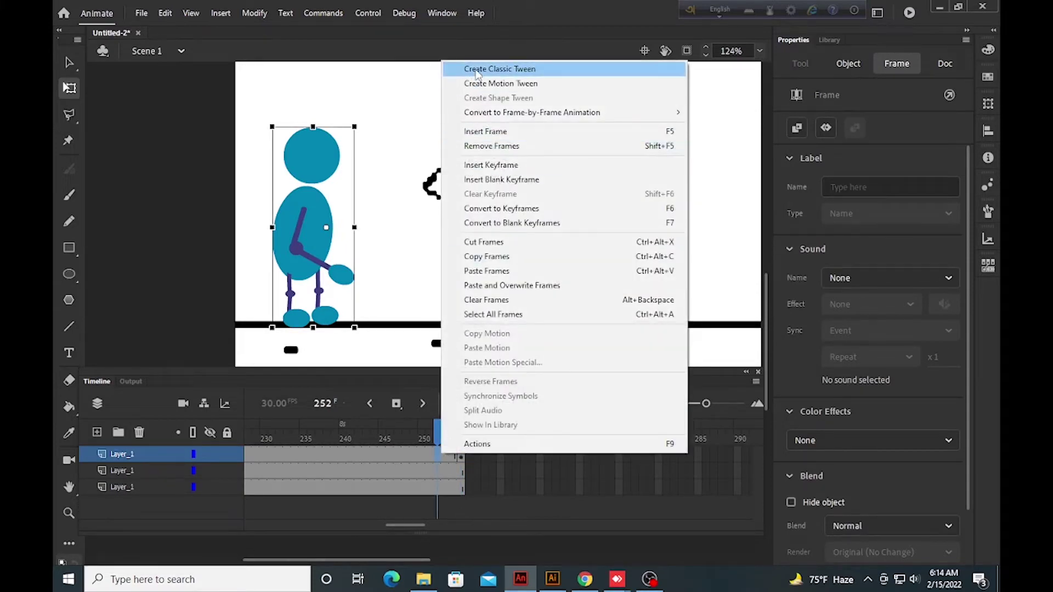
pyautogui.click(475, 70)
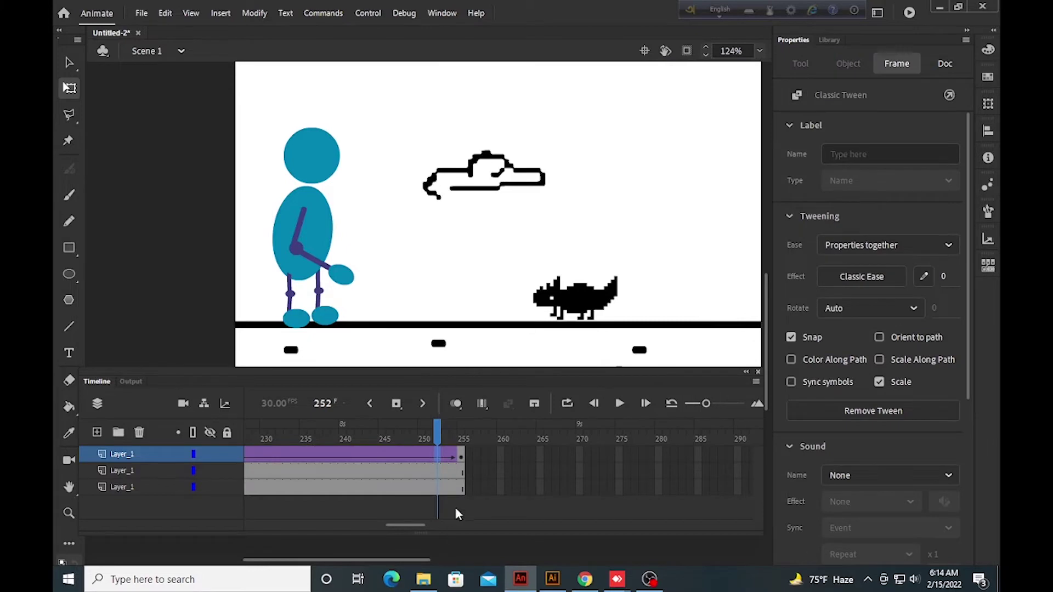
# - Add a keyframe at frame 255 on the black ground bar's layer and create a classic tween, converting the bar to a symbol
pyautogui.click(462, 471)
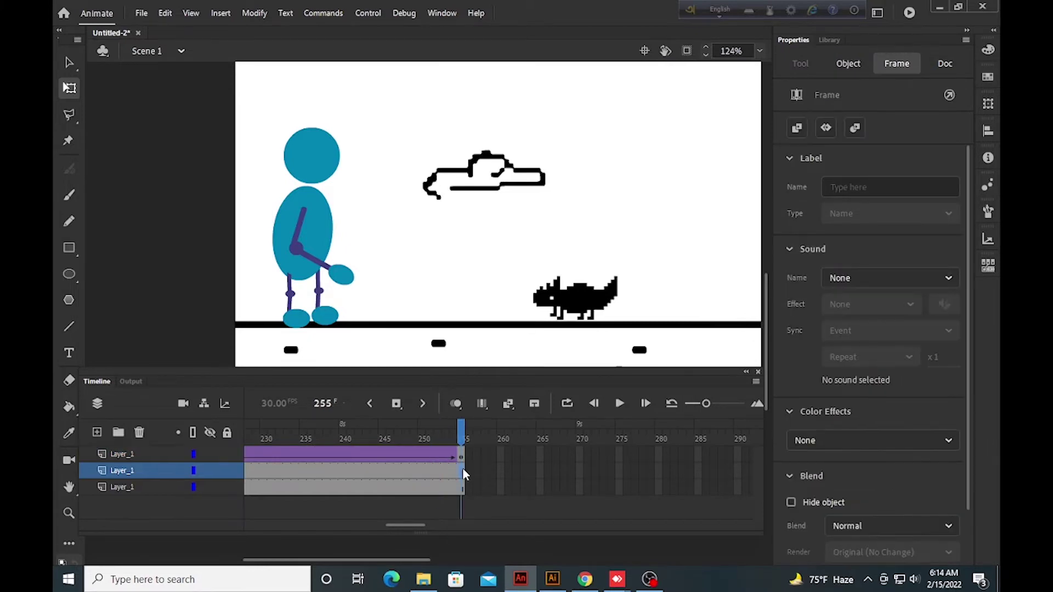
pyautogui.rightClick(445, 470)
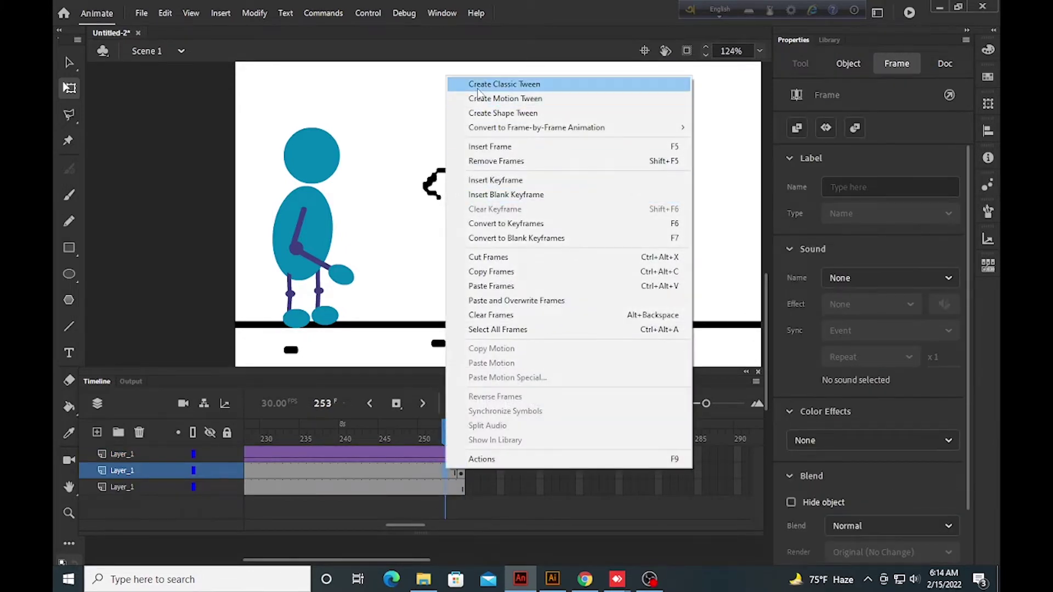
pyautogui.click(477, 85)
pyautogui.click(593, 328)
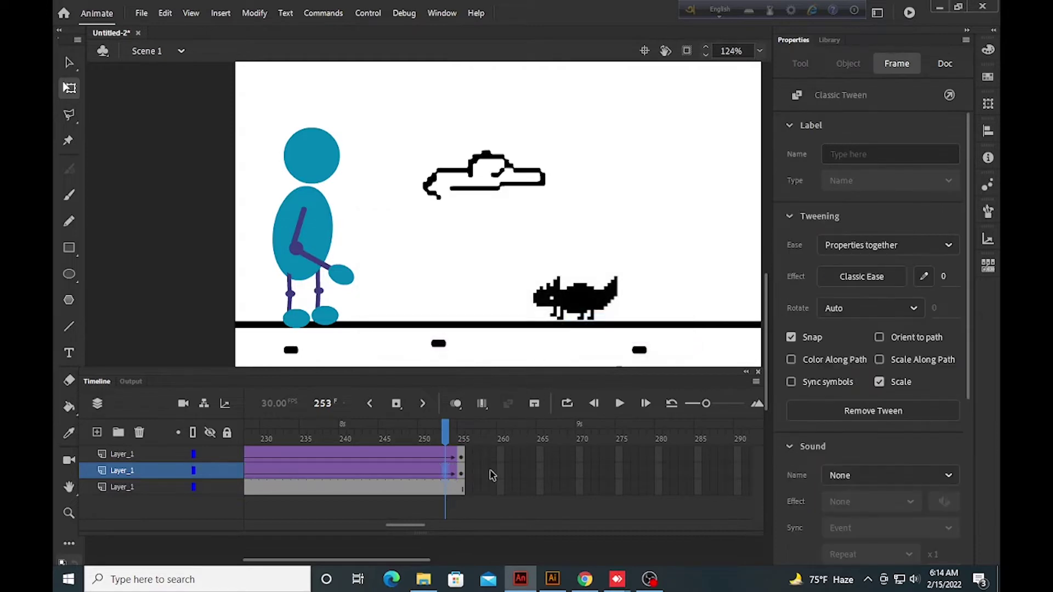
# - Add a keyframe at frame 255 on the scenery layer and create a classic tween, converting its content to a symbol
pyautogui.click(461, 490)
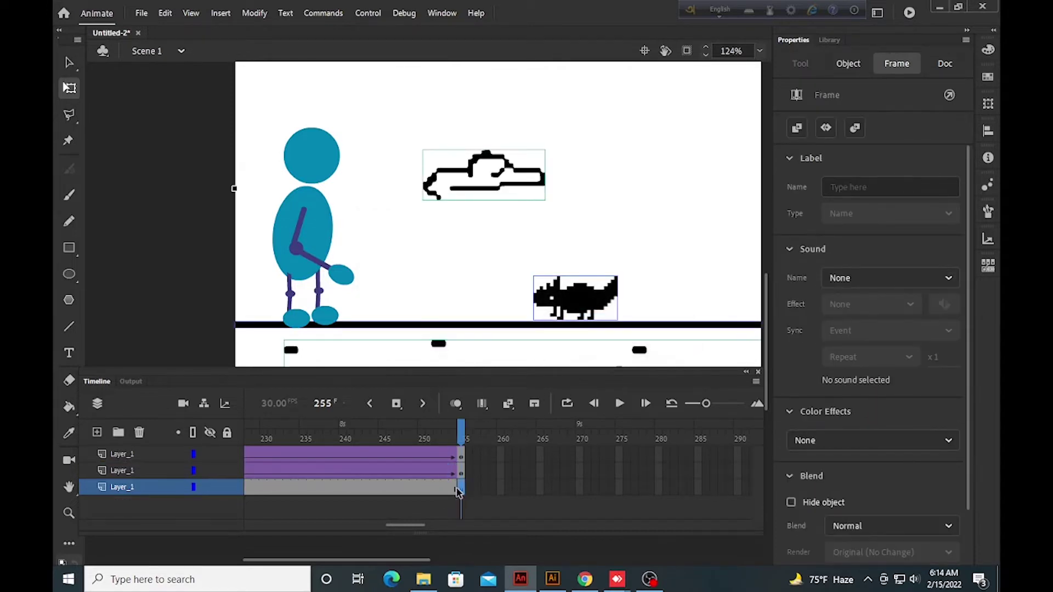
pyautogui.rightClick(446, 487)
pyautogui.click(488, 102)
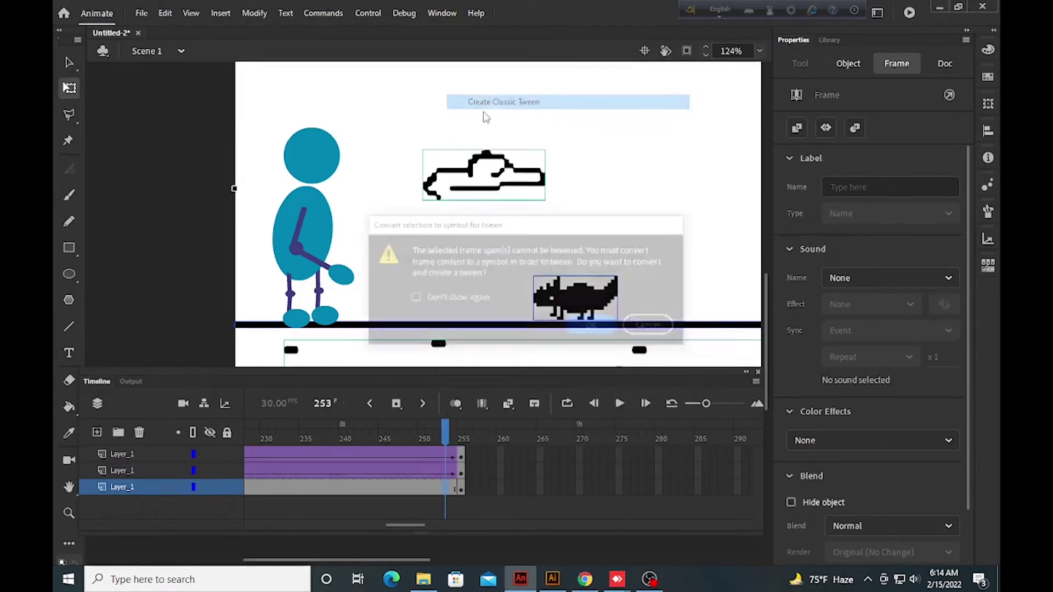
pyautogui.click(595, 327)
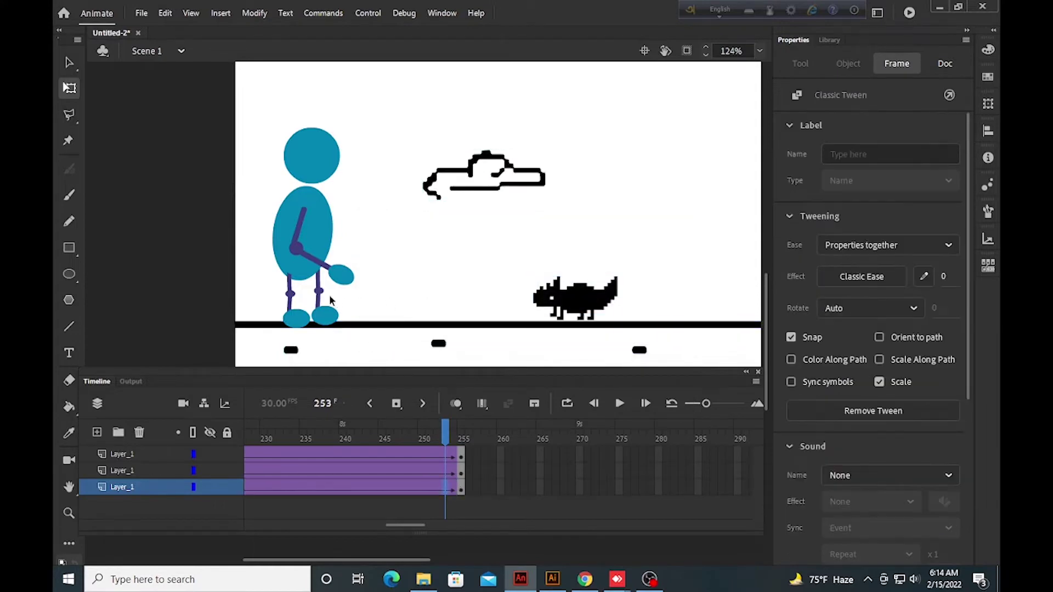
# - At frame 255, select the scenery and the black ground bar together and shift them horizontally leftward to X -577.6
pyautogui.scroll(-3, 315, 290)
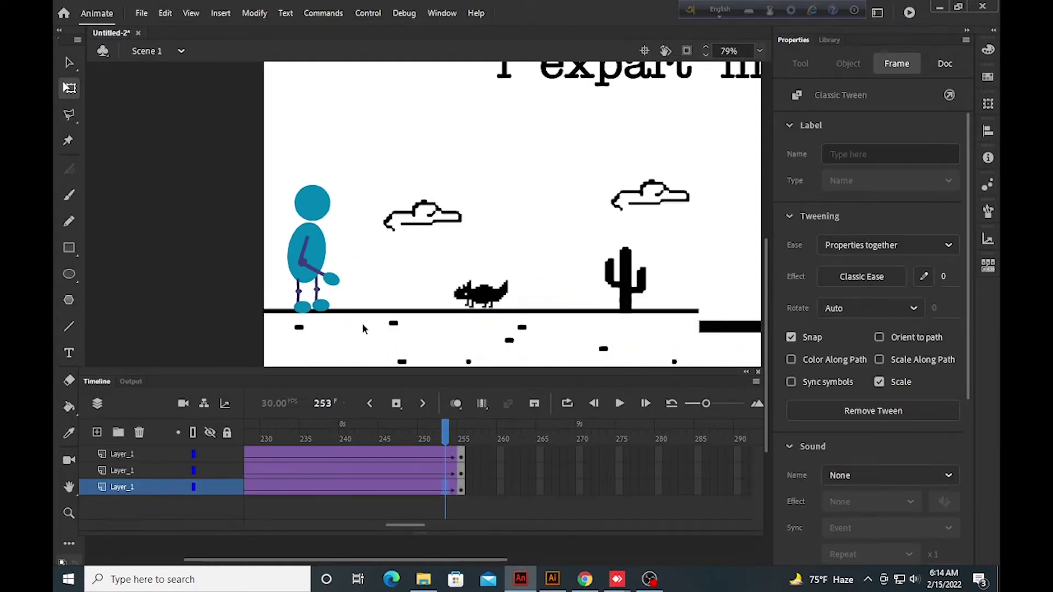
pyautogui.scroll(-4, 362, 323)
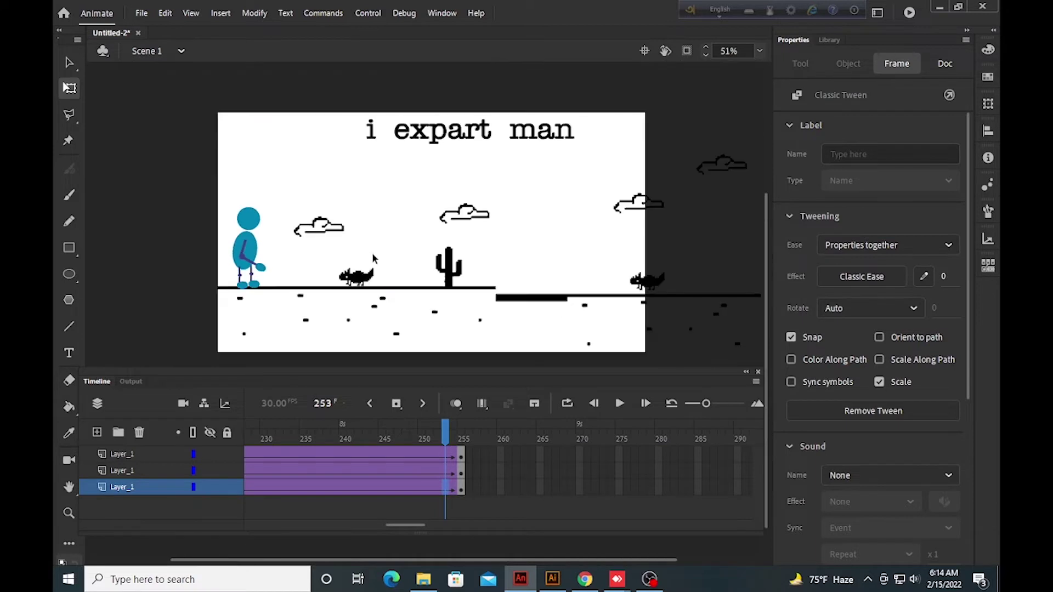
pyautogui.click(462, 473)
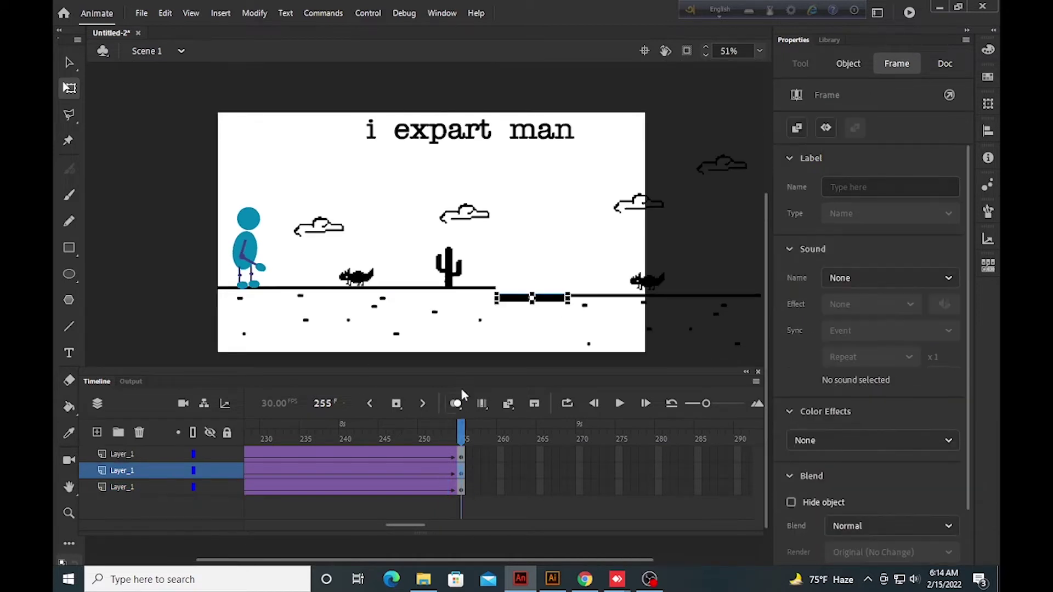
pyautogui.click(460, 488)
pyautogui.click(322, 107)
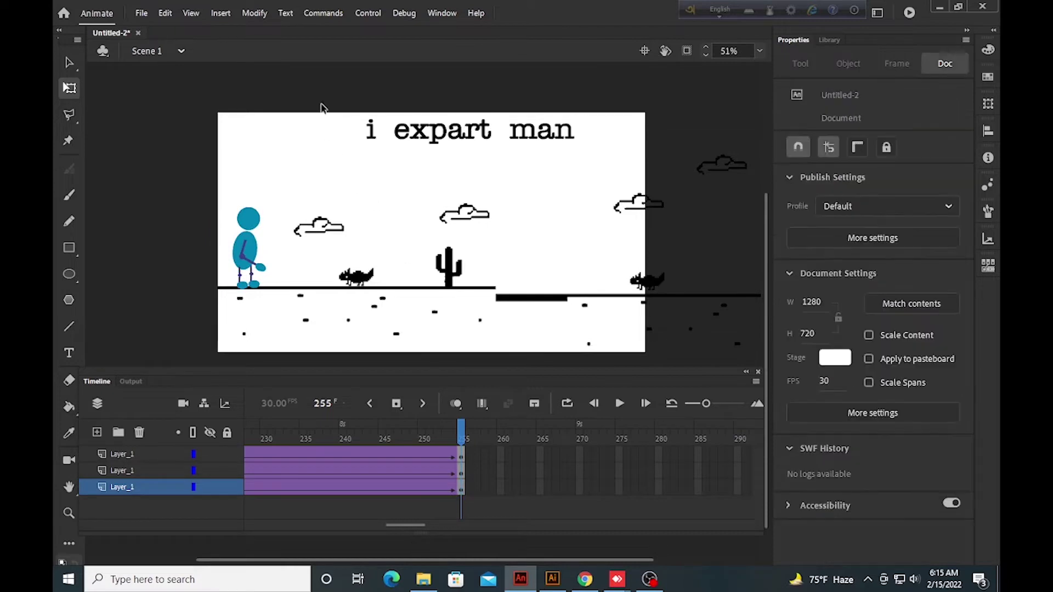
pyautogui.click(516, 299)
pyautogui.click(448, 286)
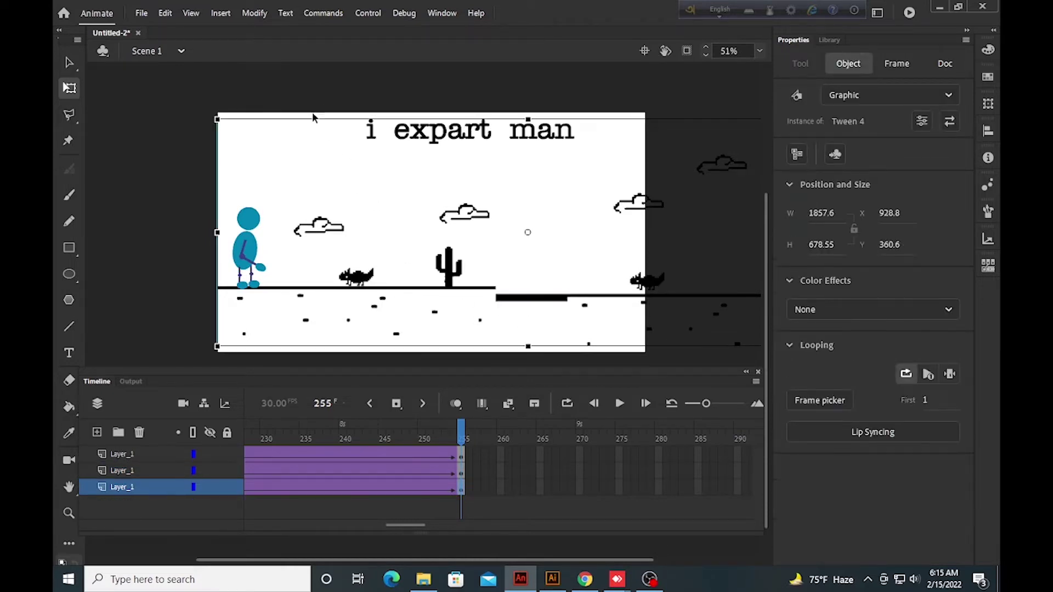
pyautogui.click(307, 94)
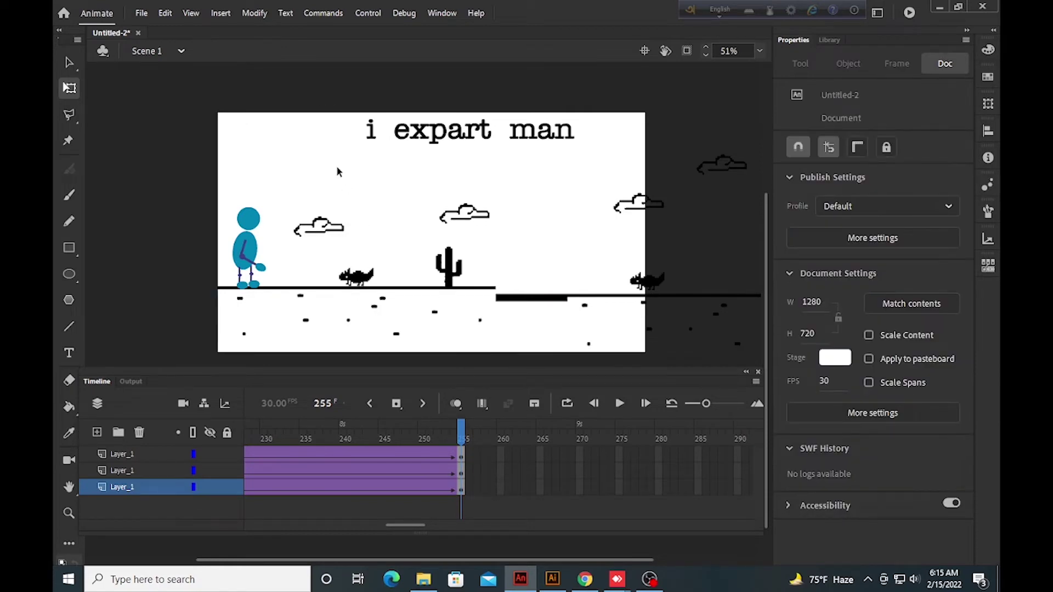
pyautogui.moveTo(326, 104); pyautogui.dragTo(691, 350)
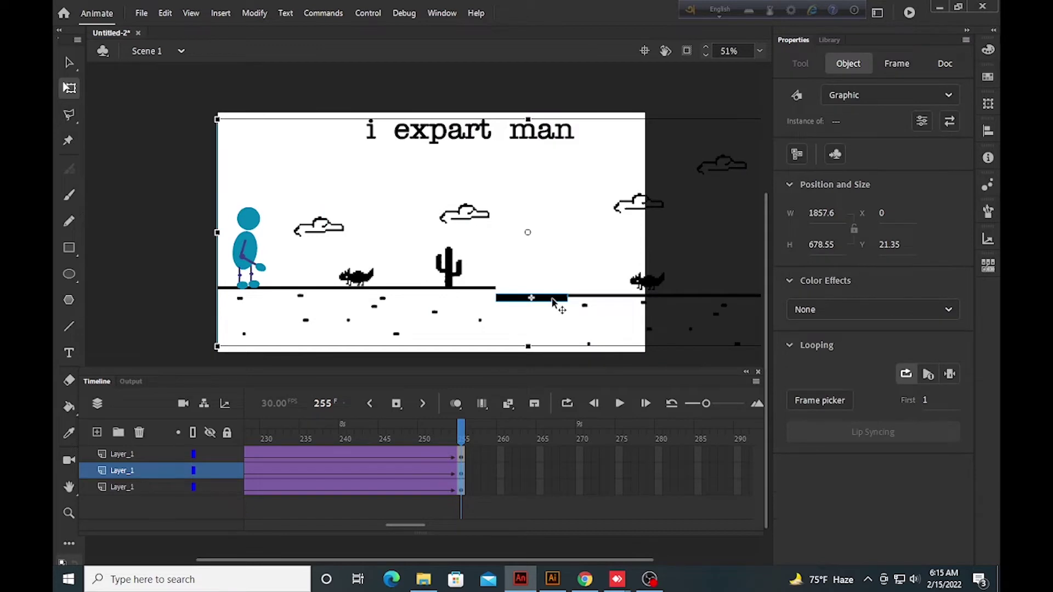
pyautogui.moveTo(553, 302); pyautogui.dragTo(359, 303)
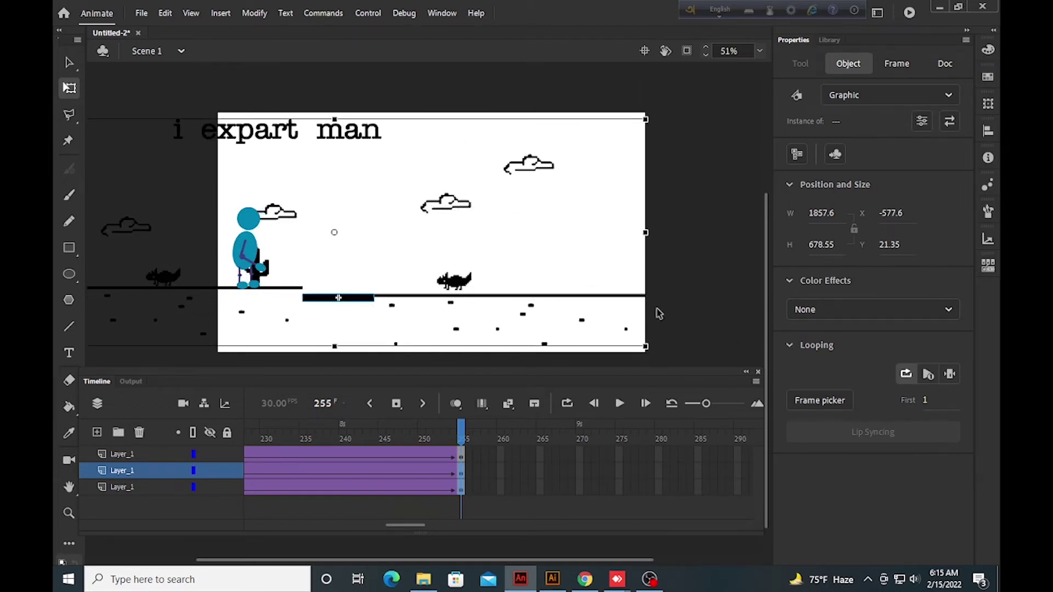
# - At frame 255, move the figure to the stage's right edge, standing on the ground line at X 1193.5, Y 306.5
pyautogui.click(465, 456)
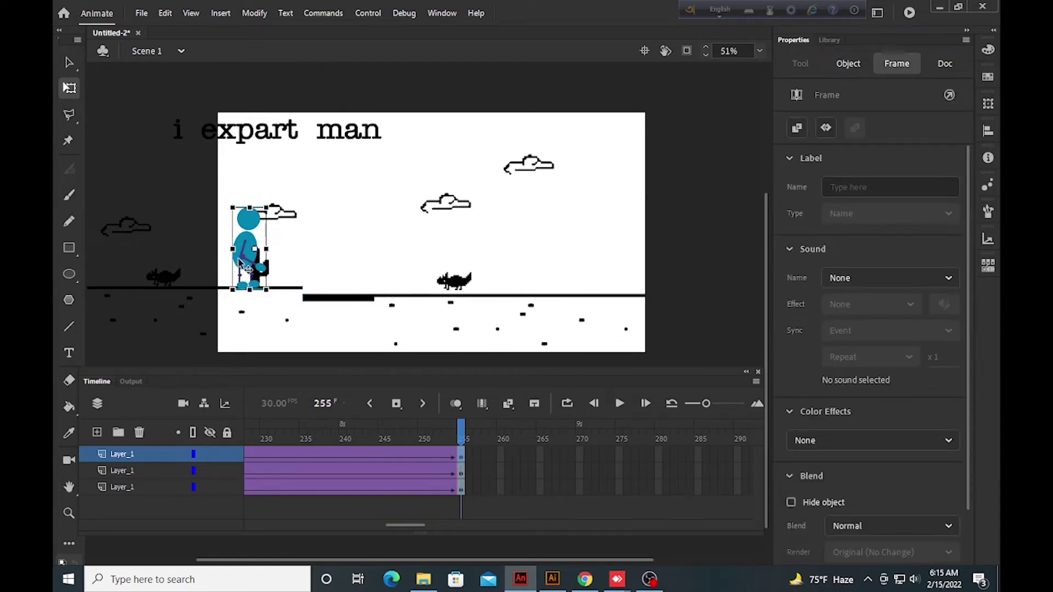
pyautogui.moveTo(256, 254); pyautogui.dragTo(626, 264)
pyautogui.scroll(4, 626, 272)
pyautogui.moveTo(631, 221); pyautogui.dragTo(631, 239)
pyautogui.scroll(-4, 483, 212)
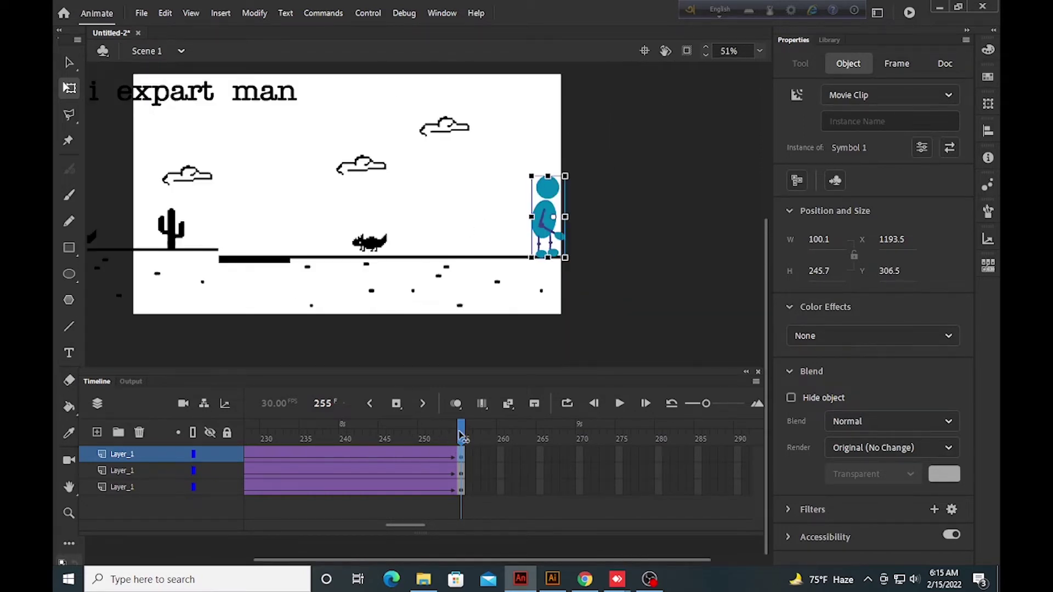
# - Scrub from frame 255 back to frame 1 and forward to frame 29 to review the figure and scenery motion
pyautogui.moveTo(460, 432); pyautogui.dragTo(241, 430)
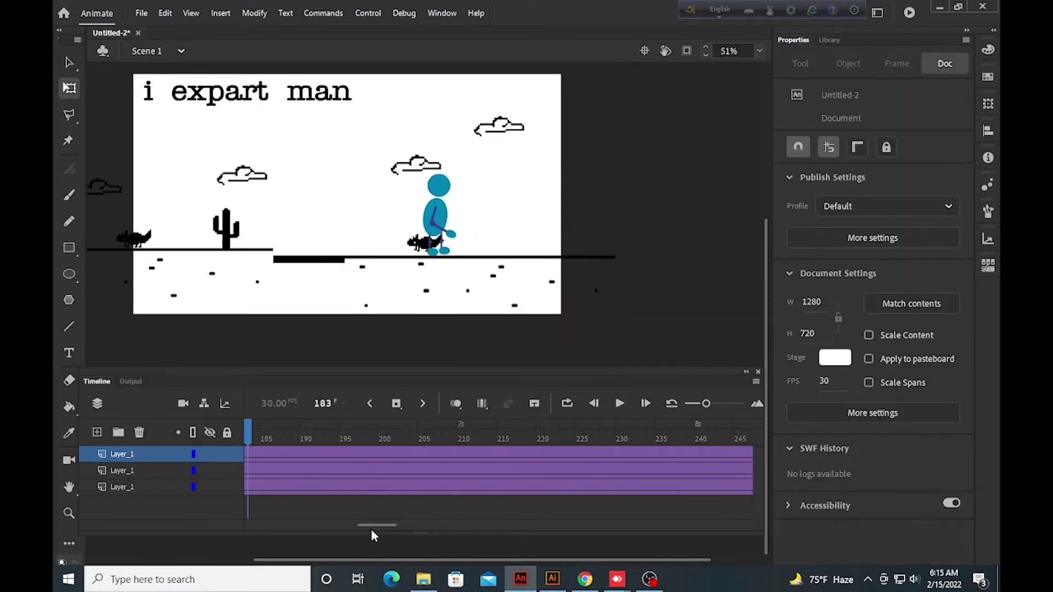
pyautogui.moveTo(372, 531); pyautogui.dragTo(283, 457)
pyautogui.click(250, 456)
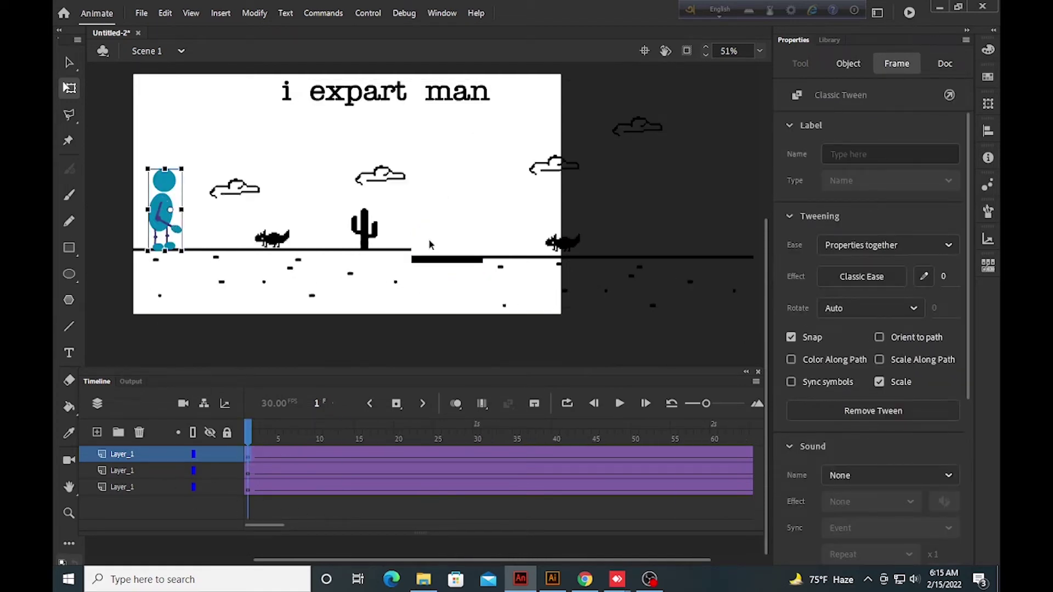
pyautogui.click(243, 247)
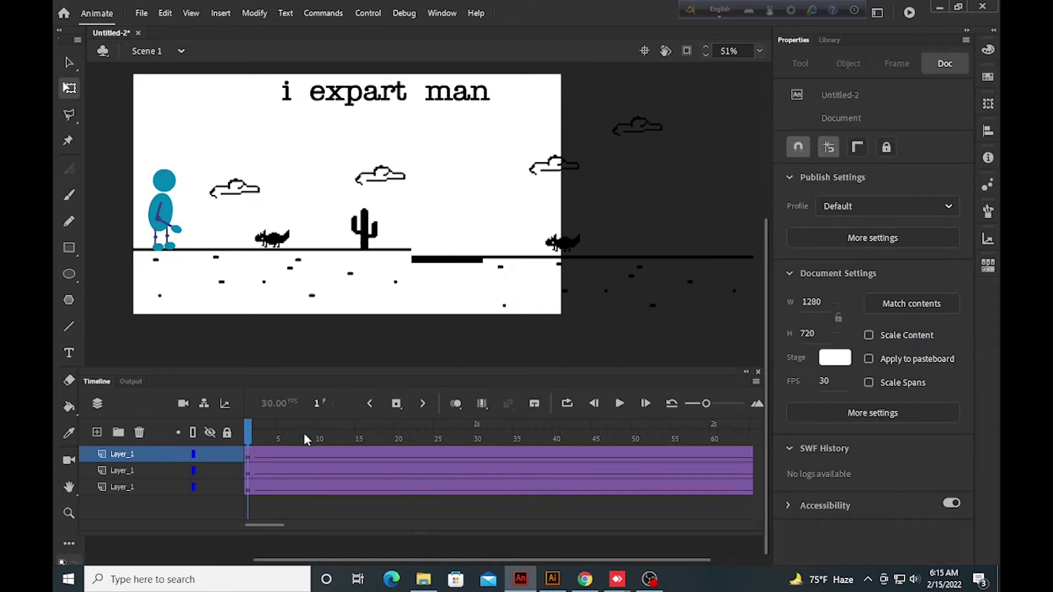
pyautogui.moveTo(306, 439); pyautogui.dragTo(470, 492)
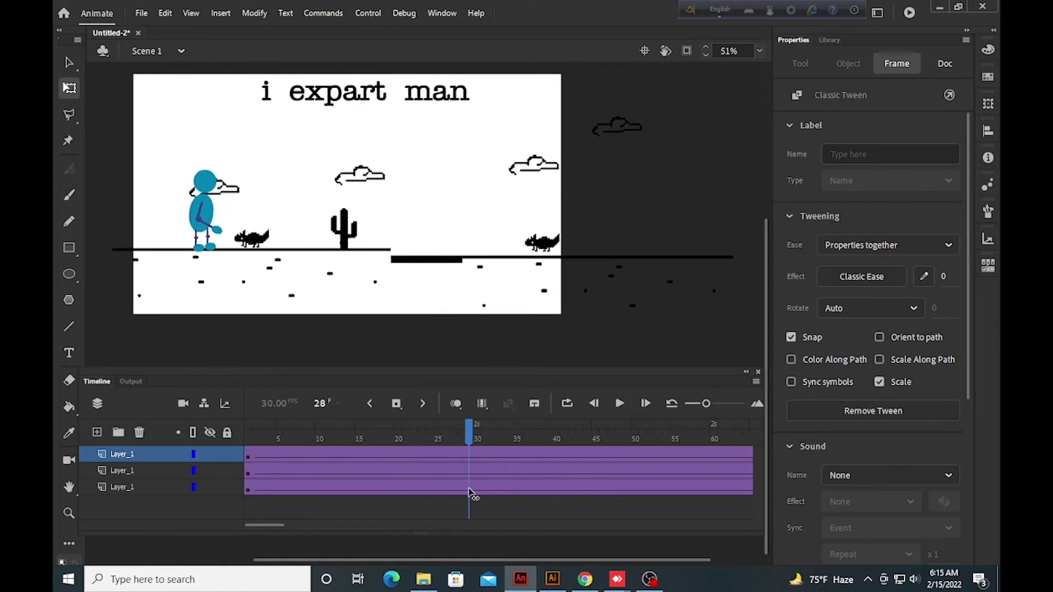
pyautogui.click(209, 256)
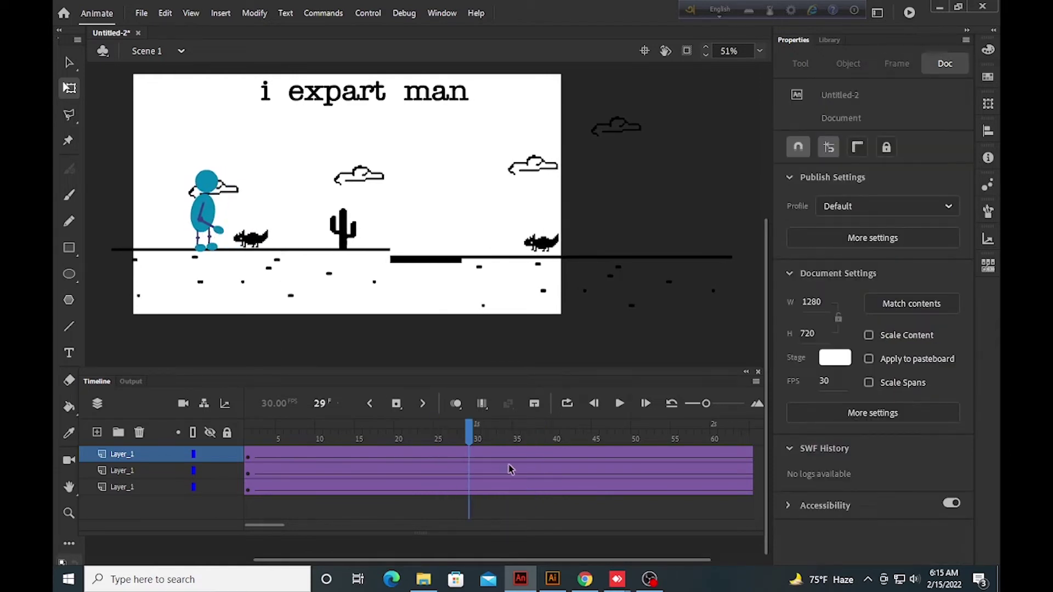
# - Insert a keyframe at frame 64 on the figure's layer, where the figure has passed the first animal
pyautogui.moveTo(467, 441); pyautogui.dragTo(746, 484)
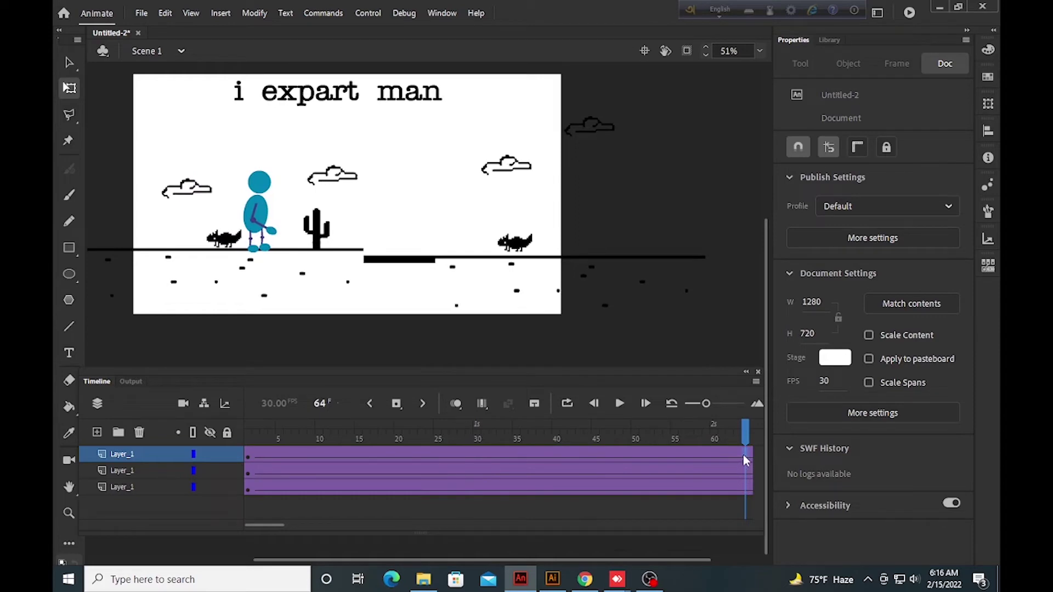
pyautogui.click(745, 459)
# - Insert a keyframe at frame 31 on the figure's layer and slide it along the timeline to about frame 47
pyautogui.moveTo(744, 444); pyautogui.dragTo(487, 449)
pyautogui.click(609, 461)
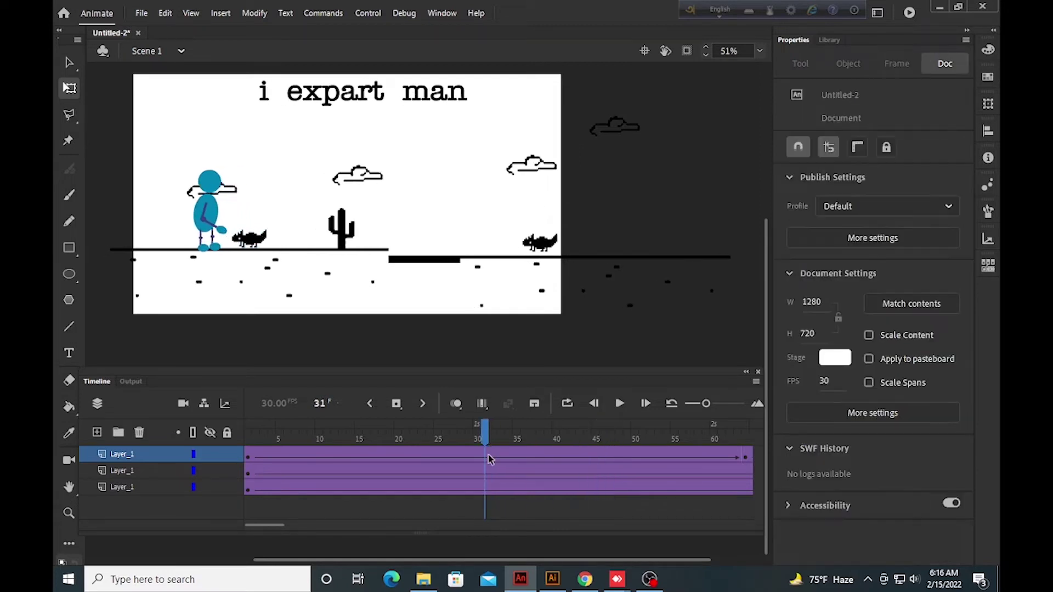
pyautogui.click(490, 460)
pyautogui.press('F6')
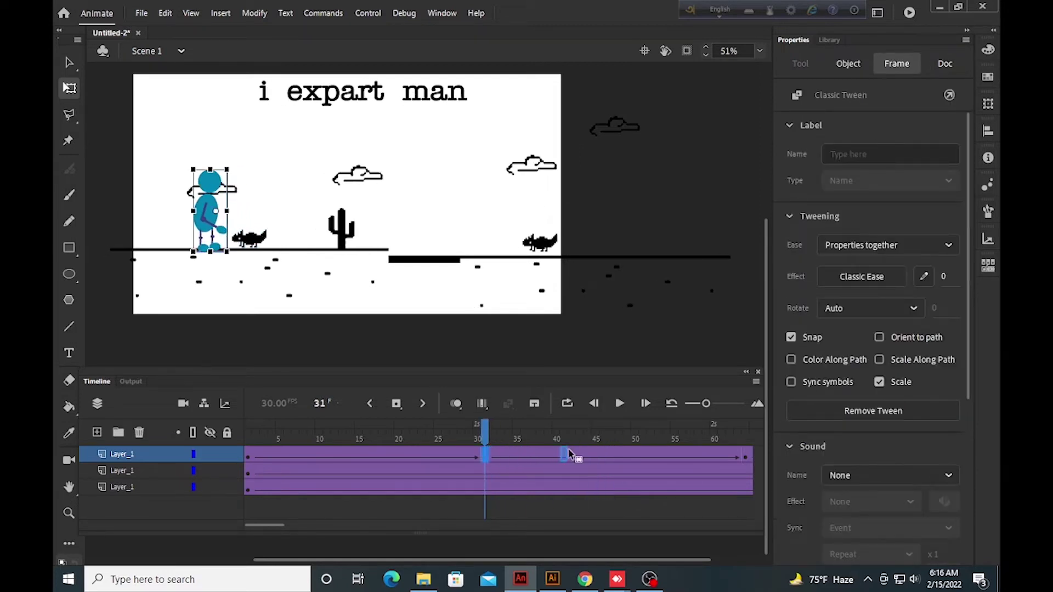
pyautogui.moveTo(613, 451); pyautogui.dragTo(626, 457)
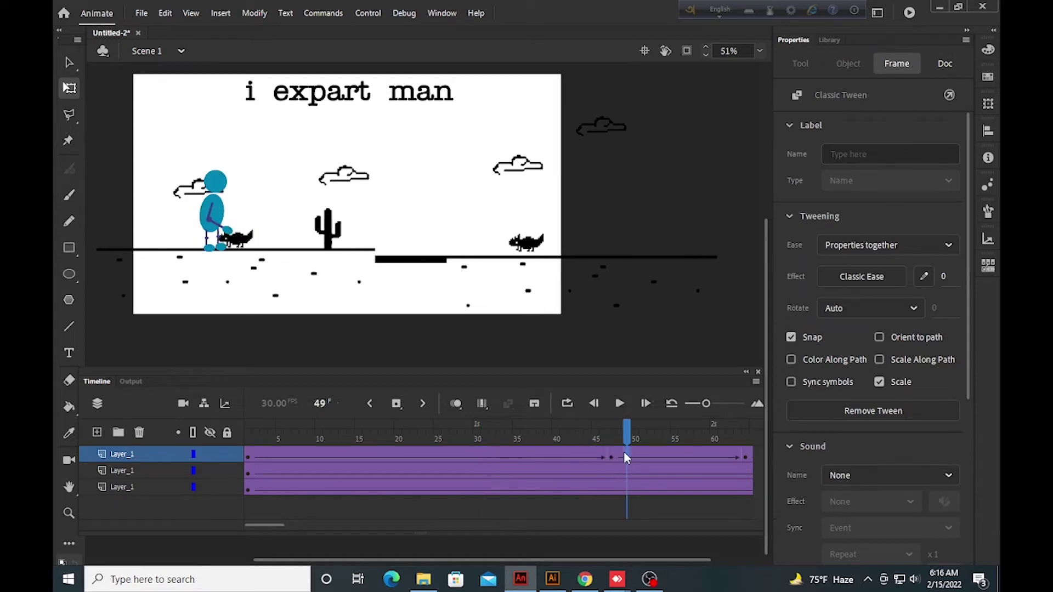
# - Undo the keyframe slide, then at frame 48 raise the figure straight above the first animal to X 258.5, Y 212.6
pyautogui.hotkey('ctrl', 'z')
pyautogui.hotkey('ctrl', 'z')
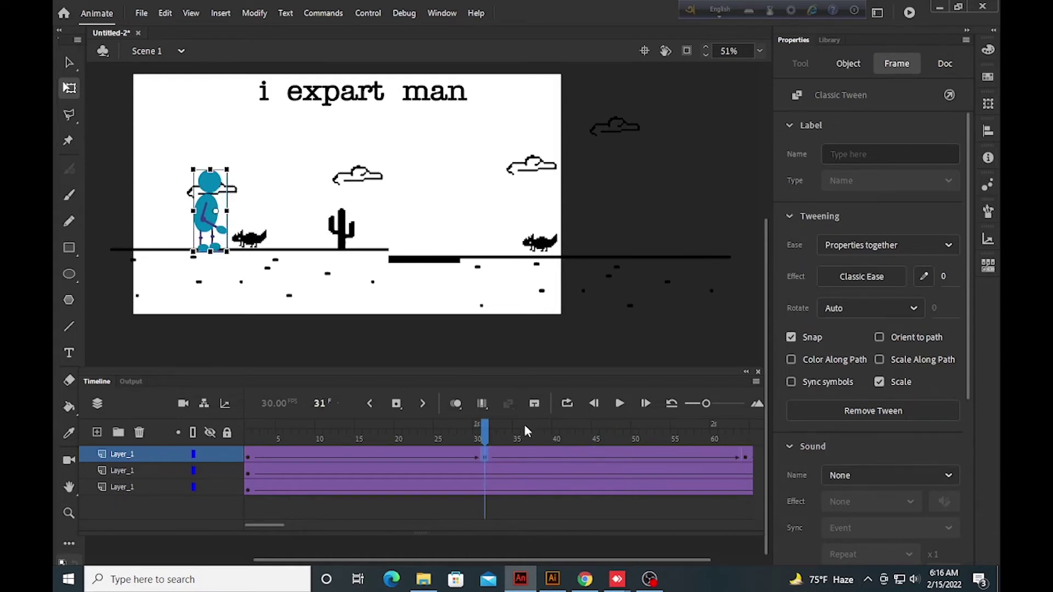
pyautogui.moveTo(496, 445); pyautogui.dragTo(618, 458)
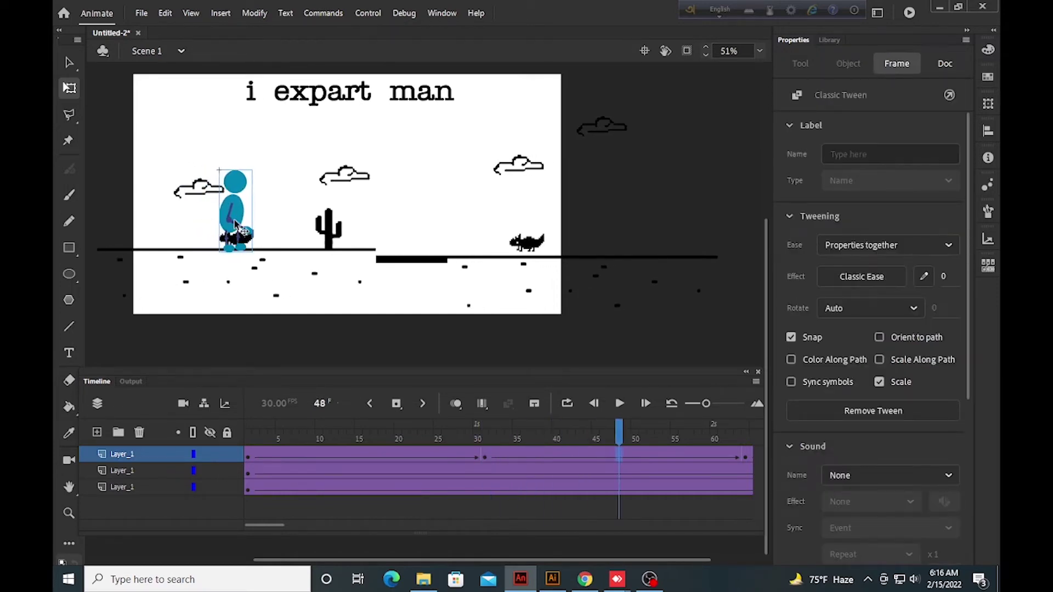
pyautogui.moveTo(236, 225); pyautogui.dragTo(236, 199)
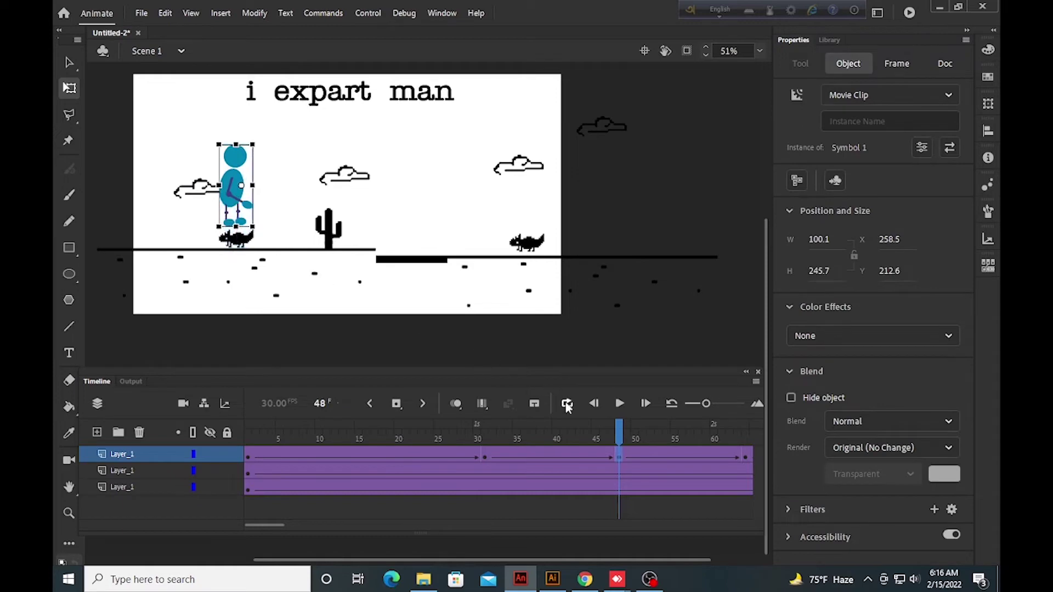
# - At frame 40, raise the figure clear of the first animal's head to X 222.35, Y 218.6
pyautogui.moveTo(616, 439); pyautogui.dragTo(563, 470)
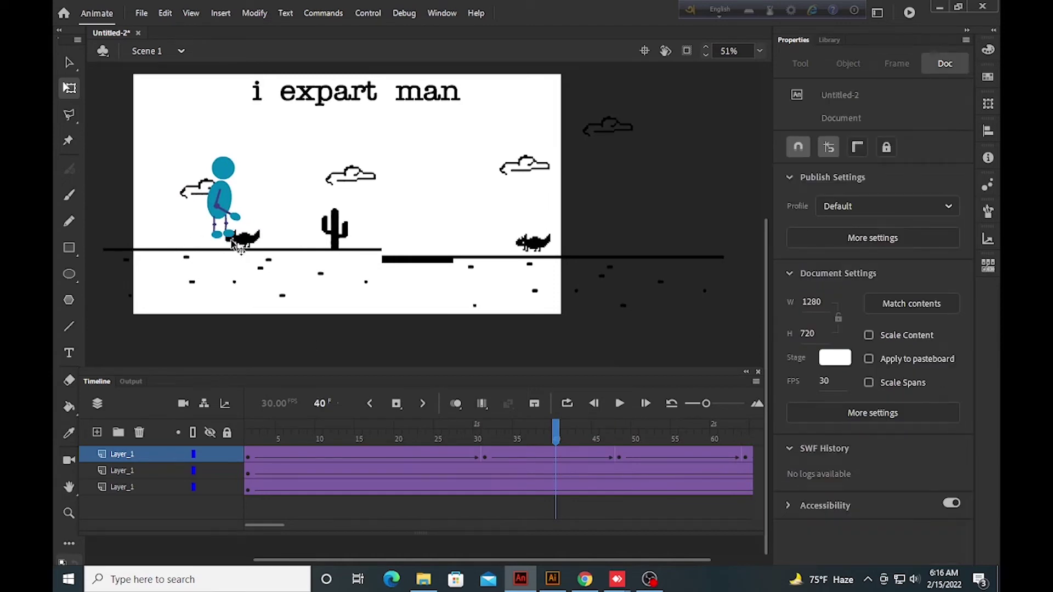
pyautogui.click(556, 460)
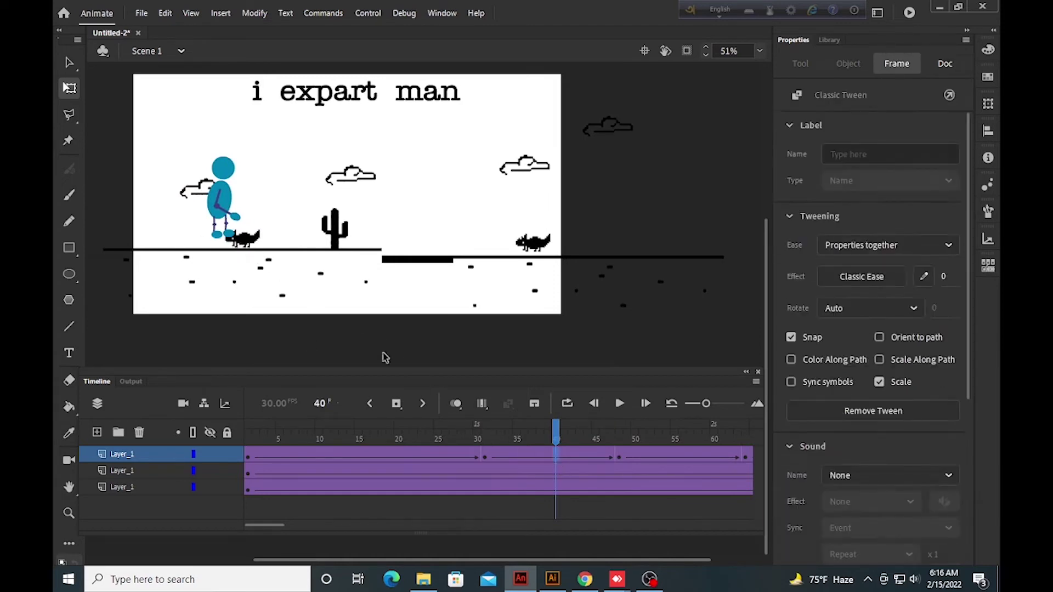
pyautogui.click(219, 209)
pyautogui.press('Up')
pyautogui.press('Up')
pyautogui.press('Up')
pyautogui.press('Up')
pyautogui.press('Up')
pyautogui.press('Up')
pyautogui.press('Up')
pyautogui.press('Up')
pyautogui.press('Up')
pyautogui.press('Up')
pyautogui.press('Up')
pyautogui.press('Up')
pyautogui.press('Up')
pyautogui.press('Up')
pyautogui.press('Up')
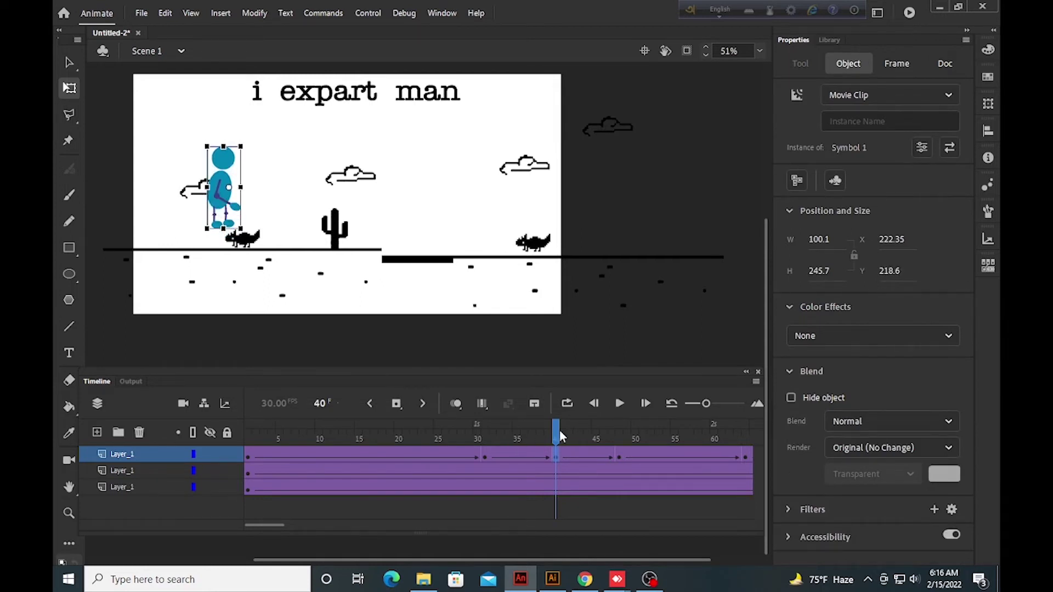
# - At frame 56, lift the figure's feet above the first animal's tail, at X 294.6, Y 222.2
pyautogui.moveTo(559, 436); pyautogui.dragTo(682, 458)
pyautogui.click(242, 244)
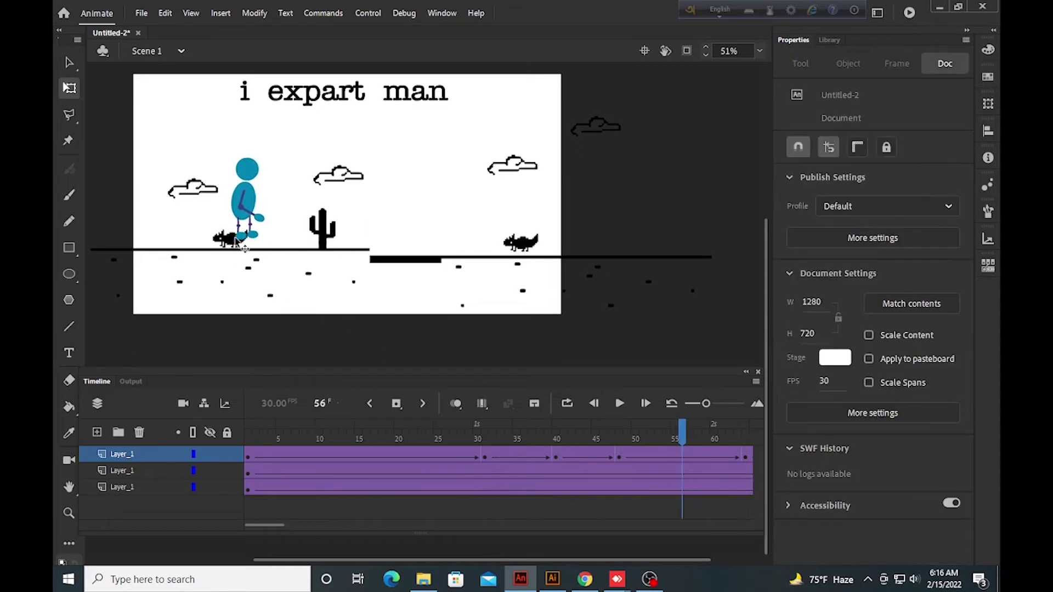
pyautogui.click(685, 456)
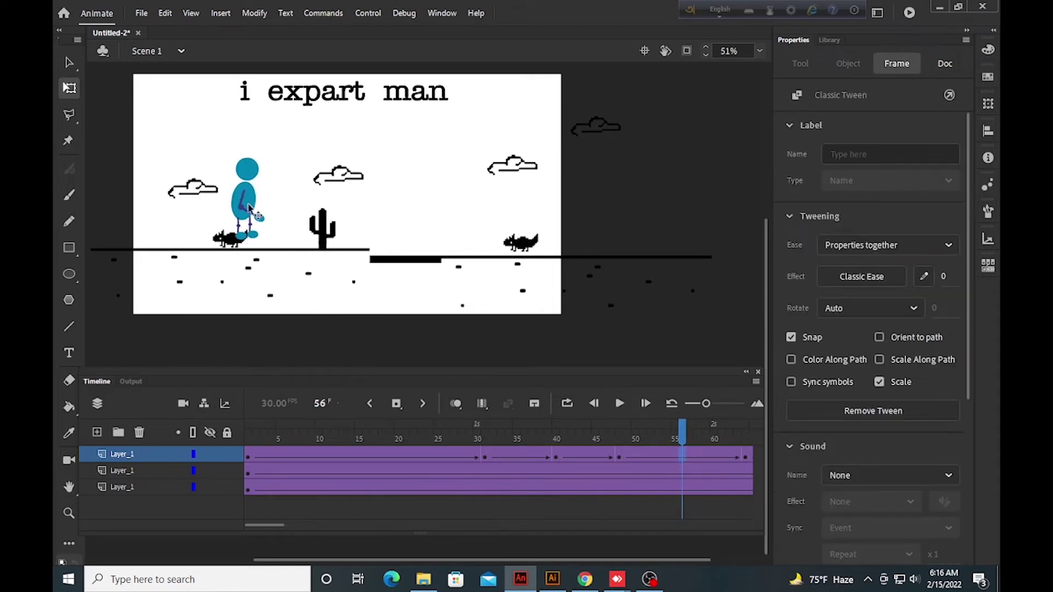
pyautogui.moveTo(249, 213); pyautogui.dragTo(254, 204)
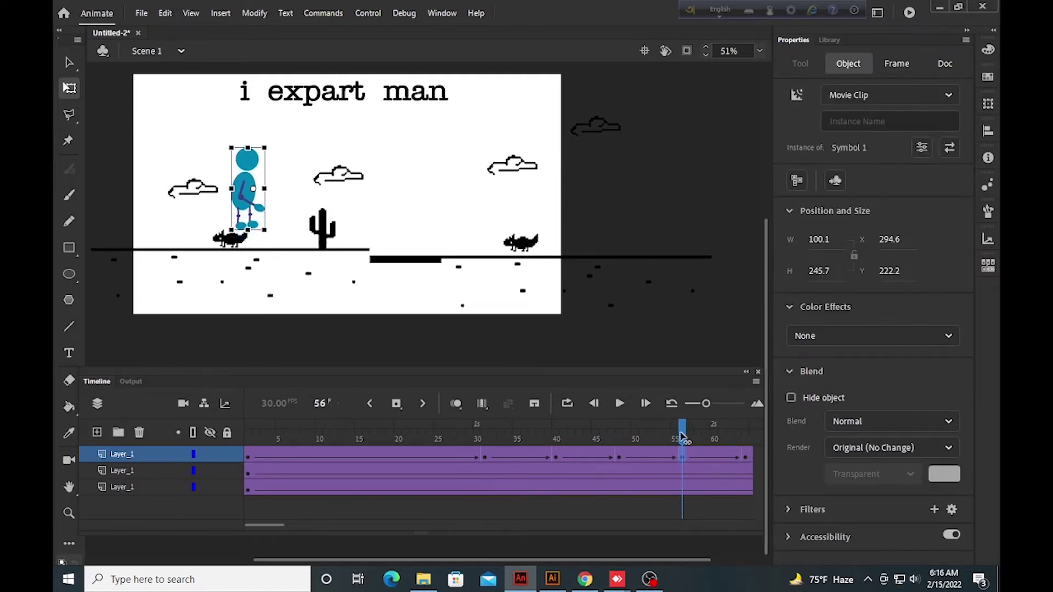
# - At frame 58, raise the descending figure slightly to X 303.65, Y 227.55, and advance the playhead to frame 63
pyautogui.moveTo(681, 437)
pyautogui.mouseDown()
pyautogui.moveTo(419, 436)
pyautogui.moveTo(723, 431)
pyautogui.moveTo(681, 431)
pyautogui.moveTo(698, 430)
pyautogui.mouseUp()
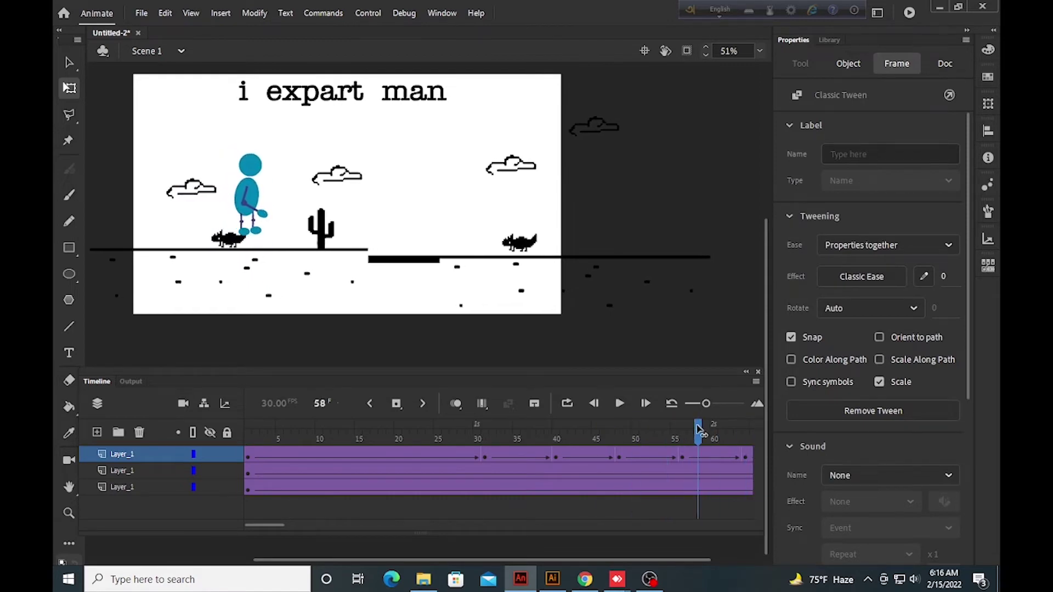
pyautogui.click(224, 208)
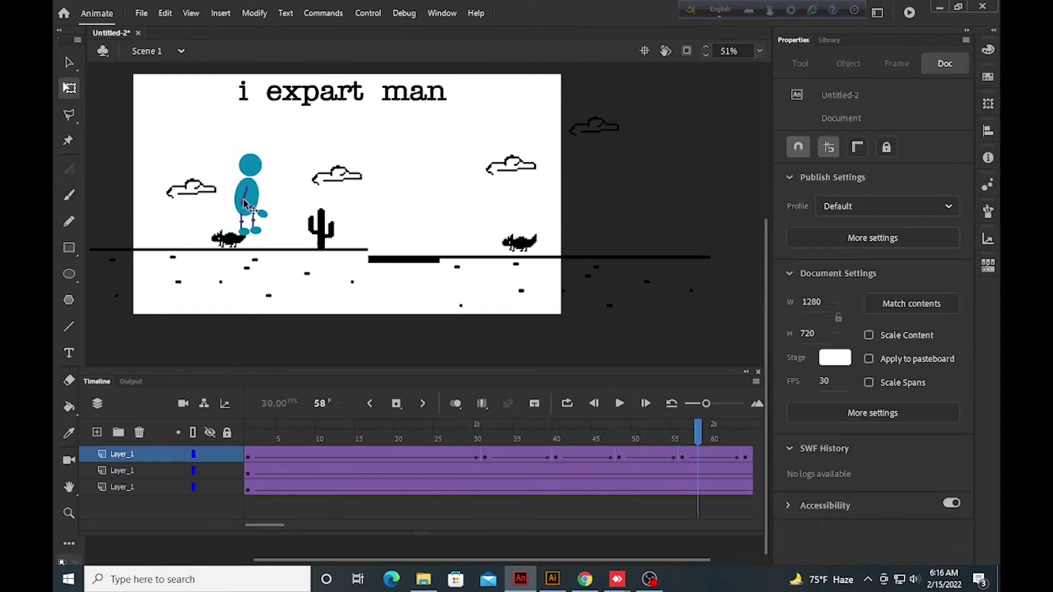
pyautogui.click(245, 204)
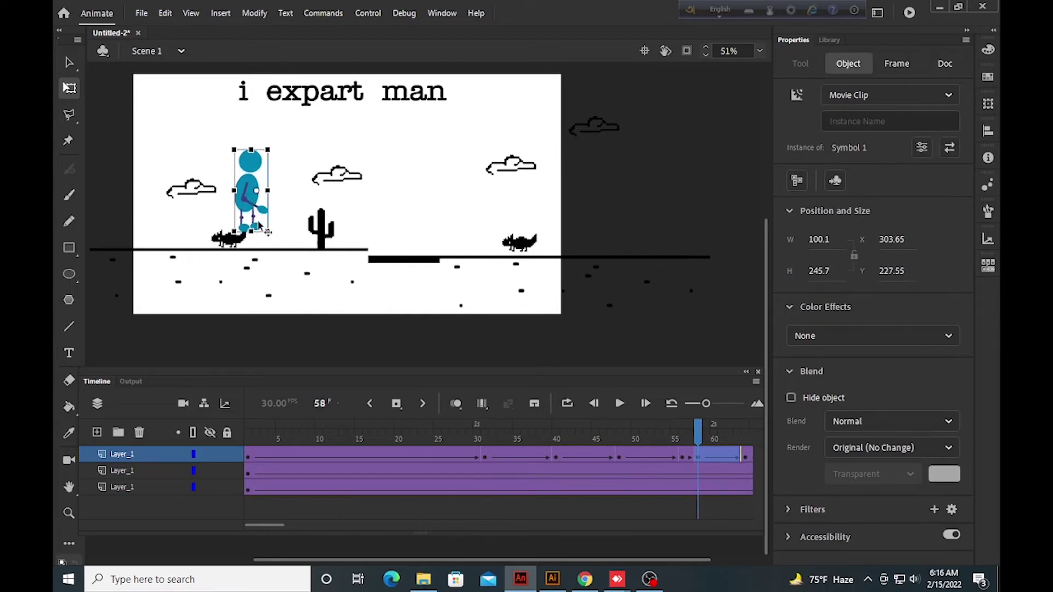
pyautogui.moveTo(701, 437); pyautogui.dragTo(741, 457)
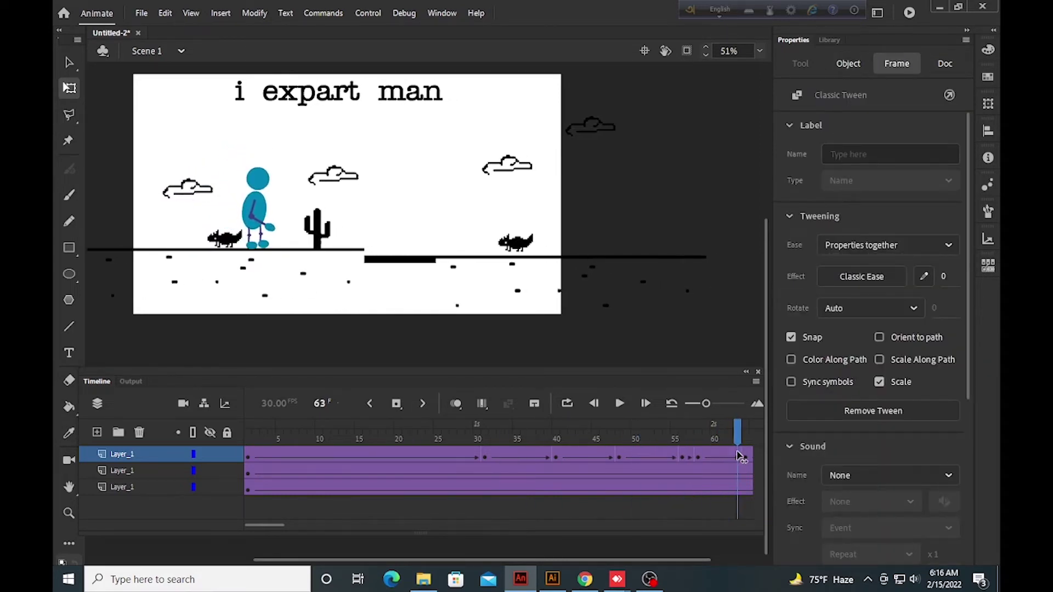
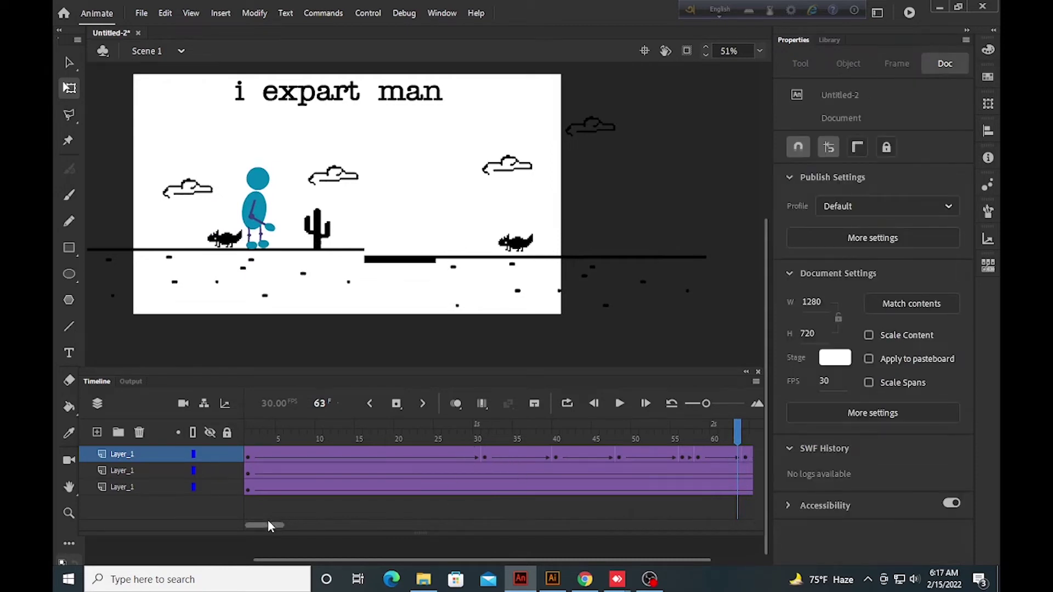
# - Add keyframes to the figure's walking tween at frames 69 and 106
pyautogui.moveTo(271, 523); pyautogui.dragTo(298, 525)
pyautogui.moveTo(412, 440); pyautogui.dragTo(454, 470)
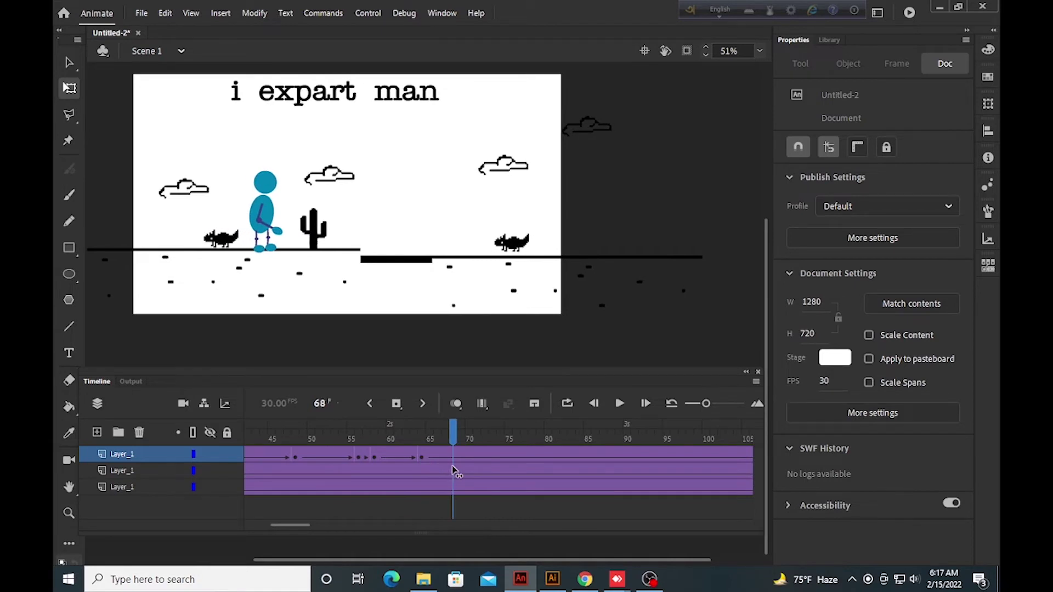
pyautogui.click(464, 458)
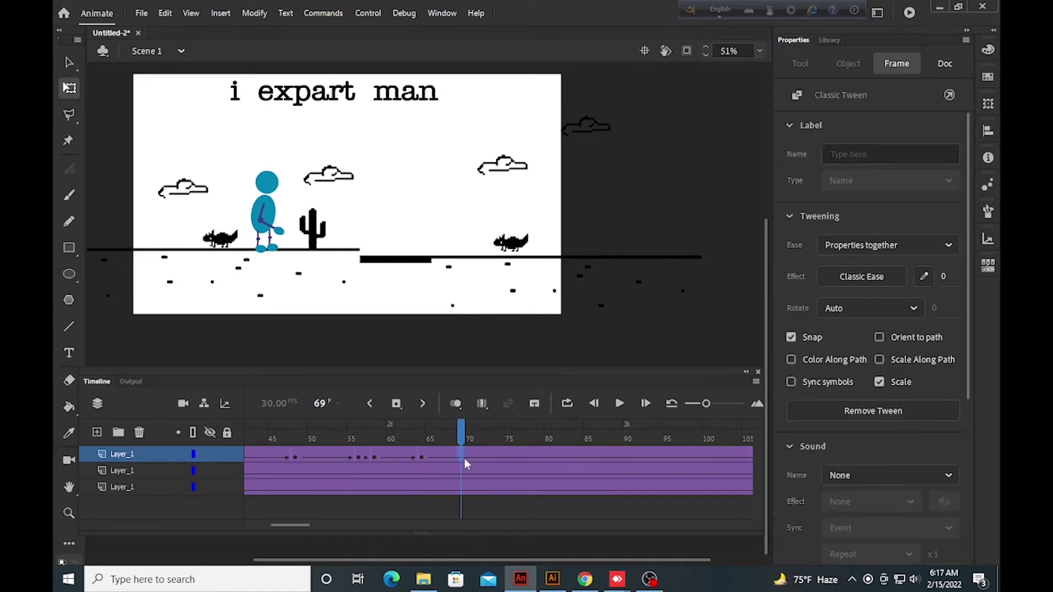
pyautogui.press('F6')
pyautogui.moveTo(461, 438); pyautogui.dragTo(476, 458)
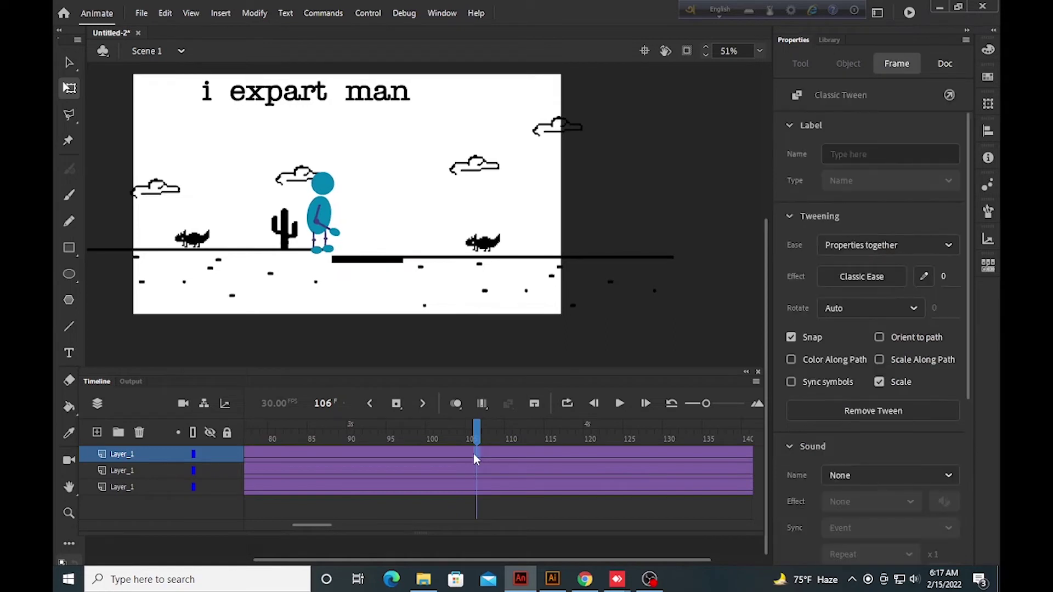
pyautogui.press('F6')
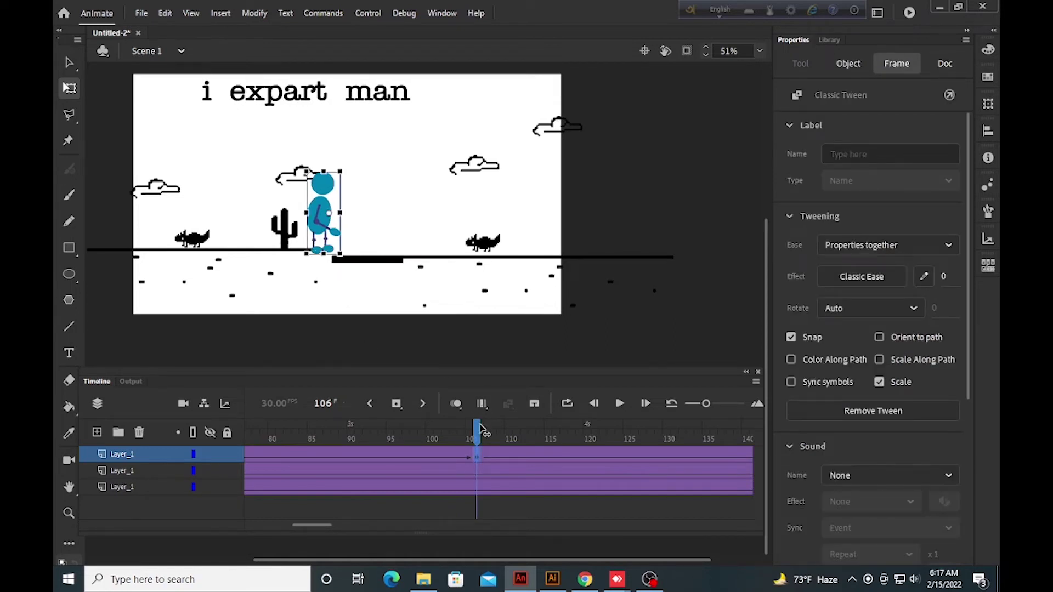
# - Try moving the figure at frame 106 up beside the cactus to X 477.15, Y 213.45, and undo the move
pyautogui.moveTo(480, 431); pyautogui.dragTo(342, 459)
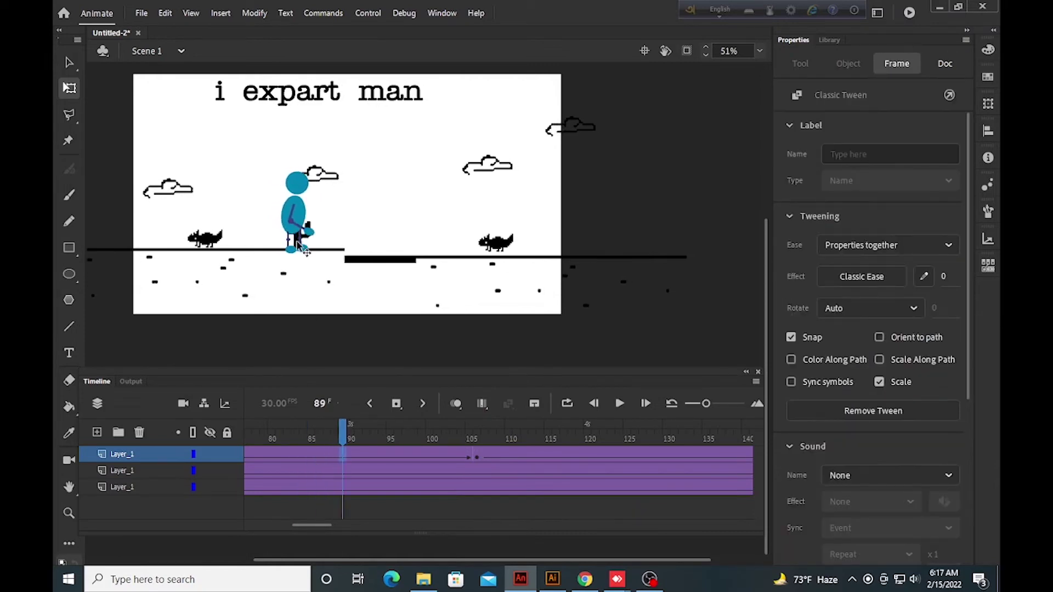
pyautogui.click(476, 458)
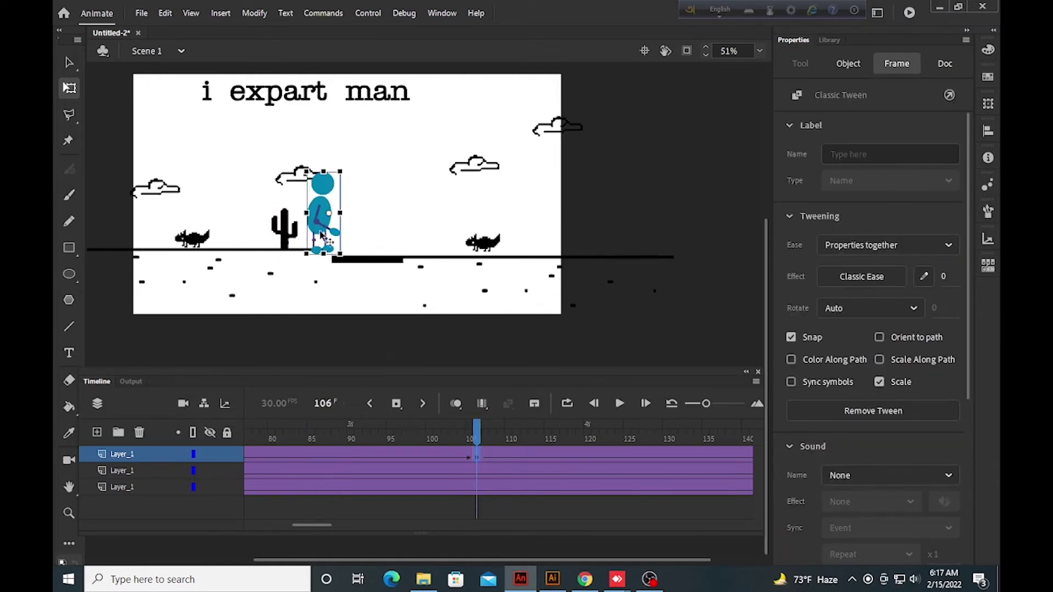
pyautogui.click(321, 222)
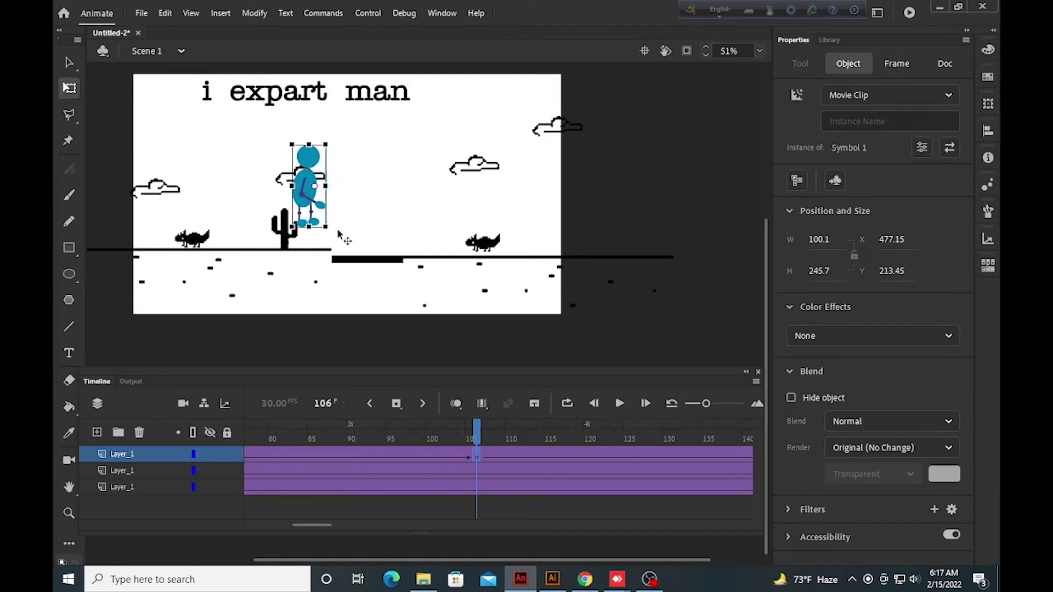
pyautogui.moveTo(477, 429); pyautogui.dragTo(497, 485)
pyautogui.hotkey('ctrl', 'z')
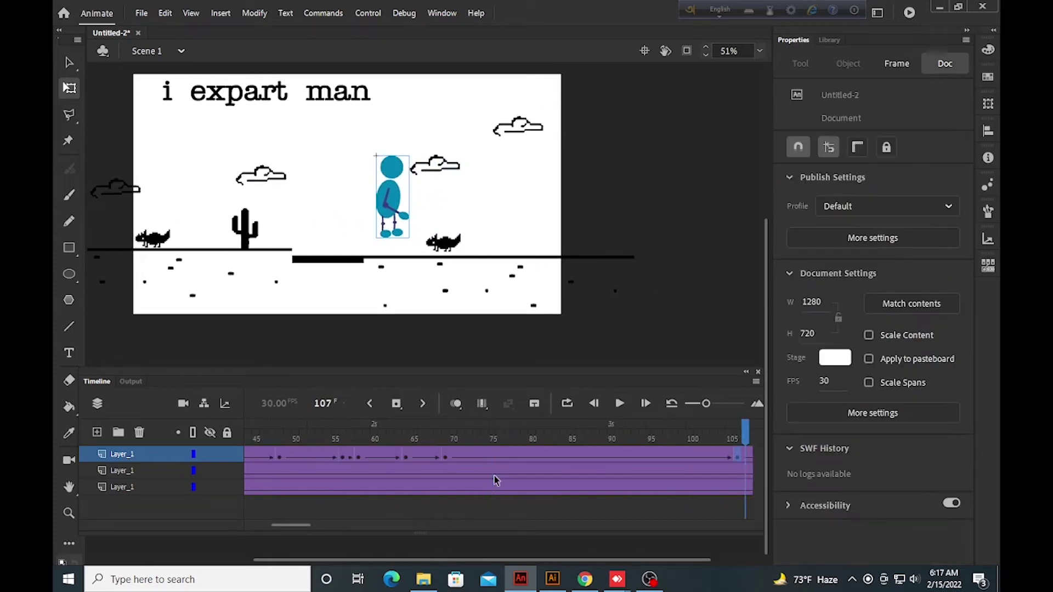
pyautogui.hotkey('ctrl', 'z')
# - Keyframe the figure at frame 89 and raise it straight above the cactus to X 443.7, Y 153
pyautogui.click(603, 483)
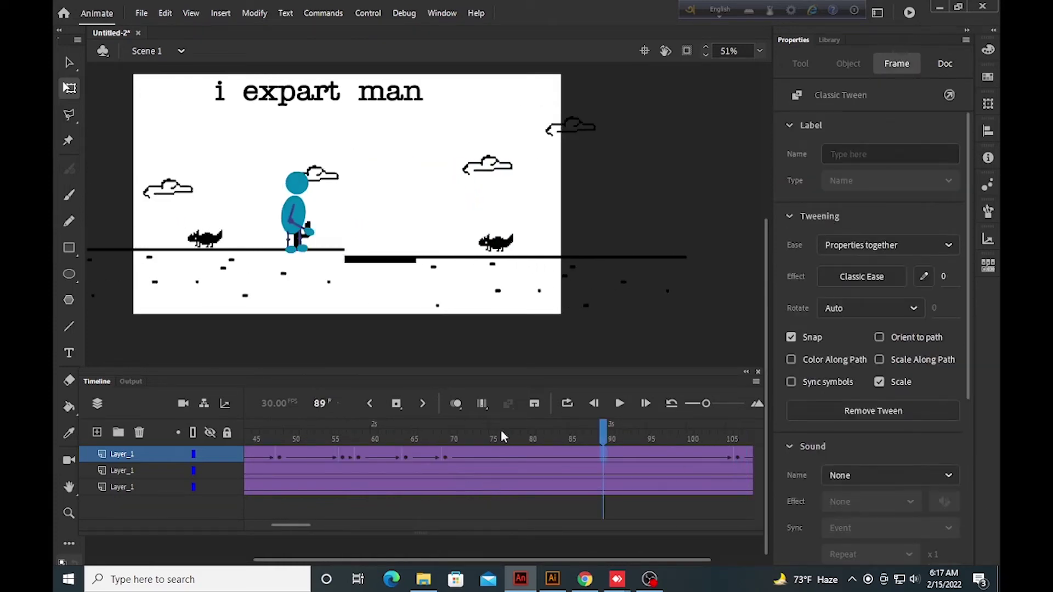
pyautogui.moveTo(628, 437); pyautogui.dragTo(587, 469)
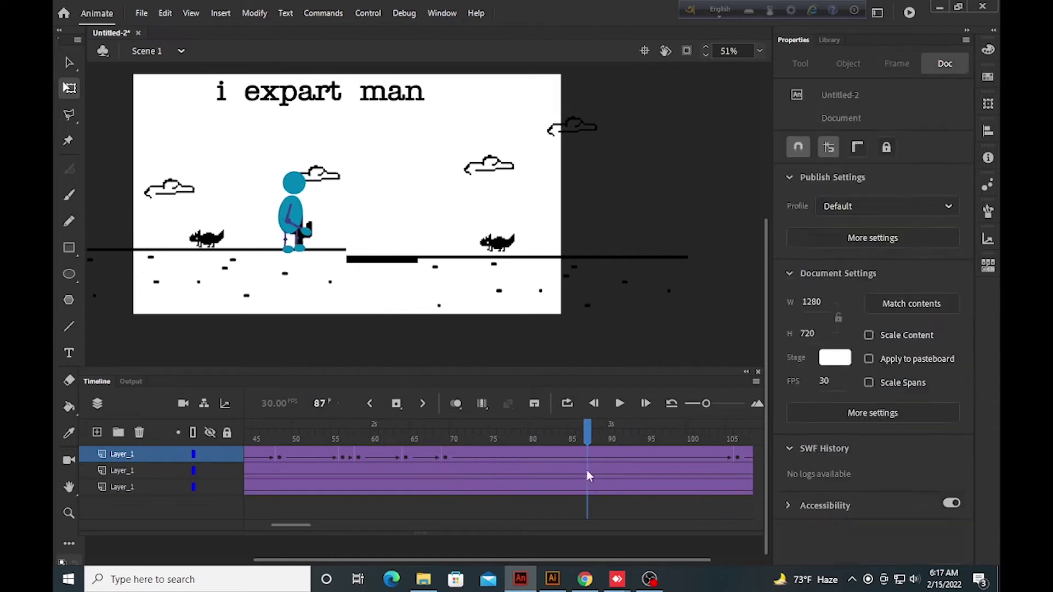
pyautogui.click(587, 455)
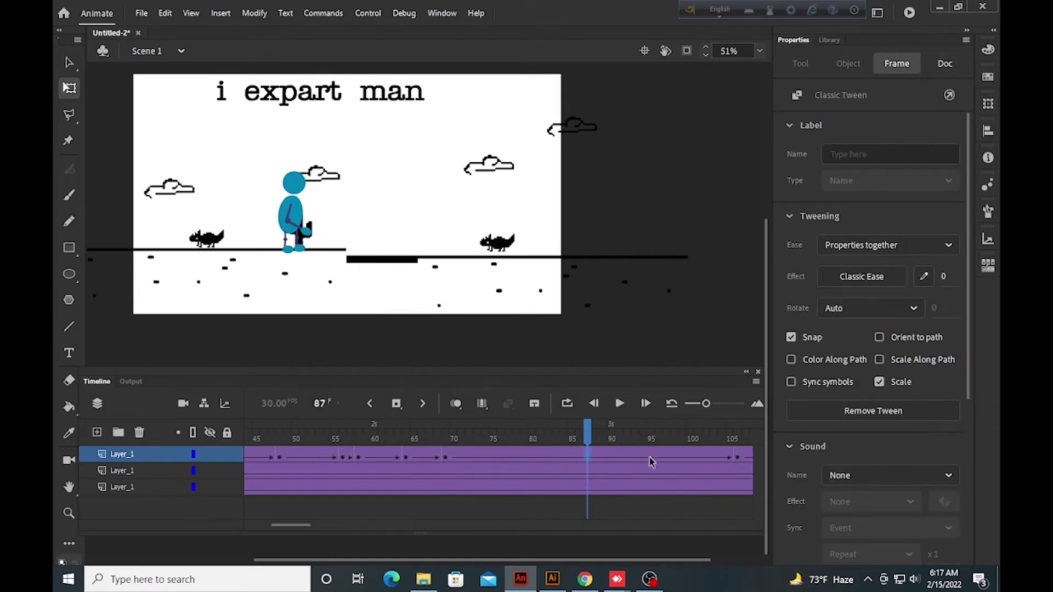
pyautogui.click(605, 459)
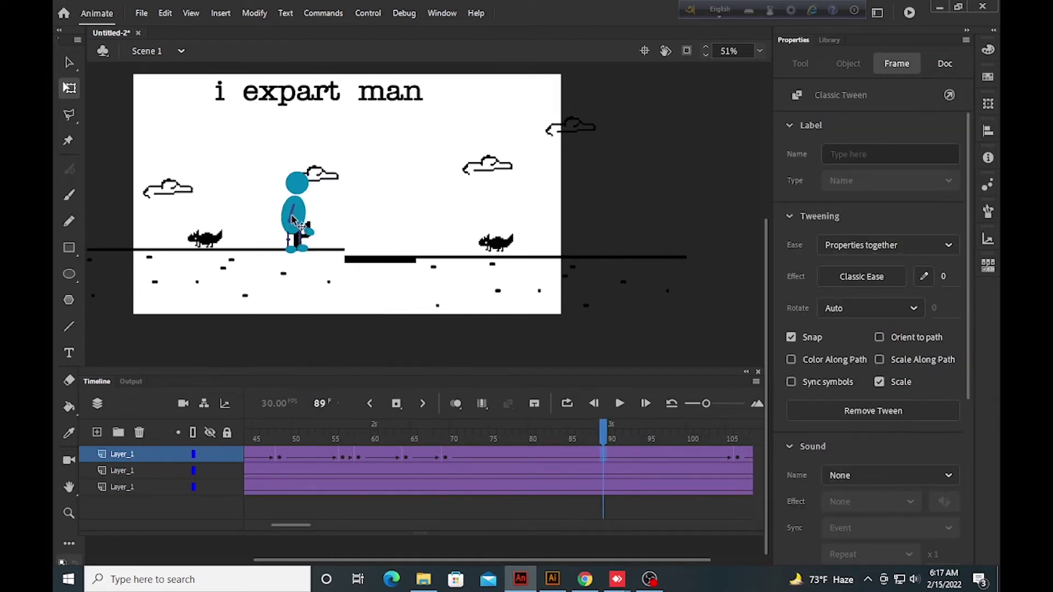
pyautogui.moveTo(294, 221); pyautogui.dragTo(291, 180)
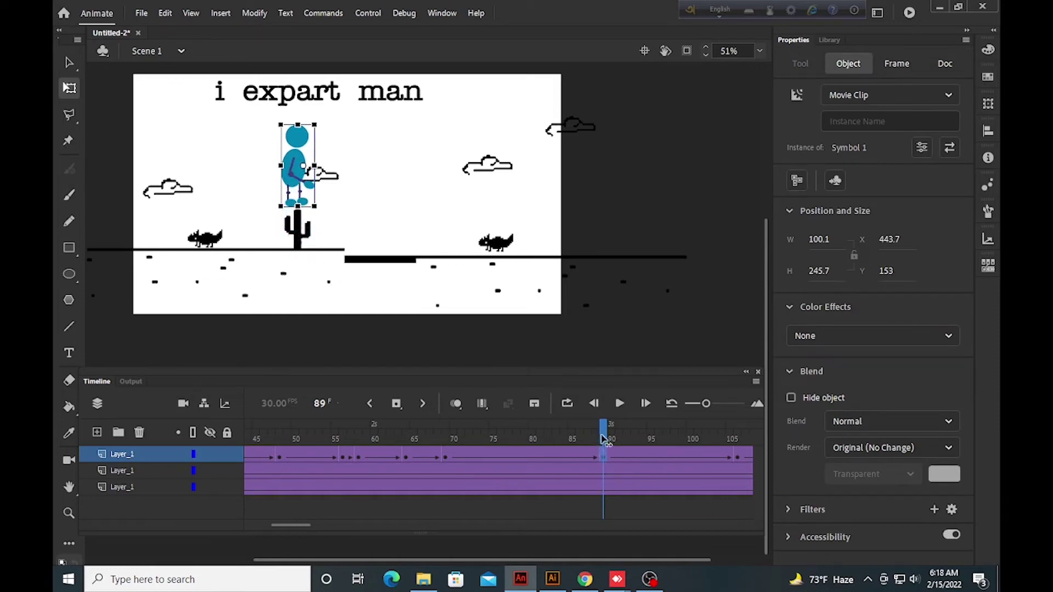
# - At frame 79, shift the rising figure up and back from the cactus to X 378.85, Y 190.55
pyautogui.moveTo(601, 436); pyautogui.dragTo(526, 448)
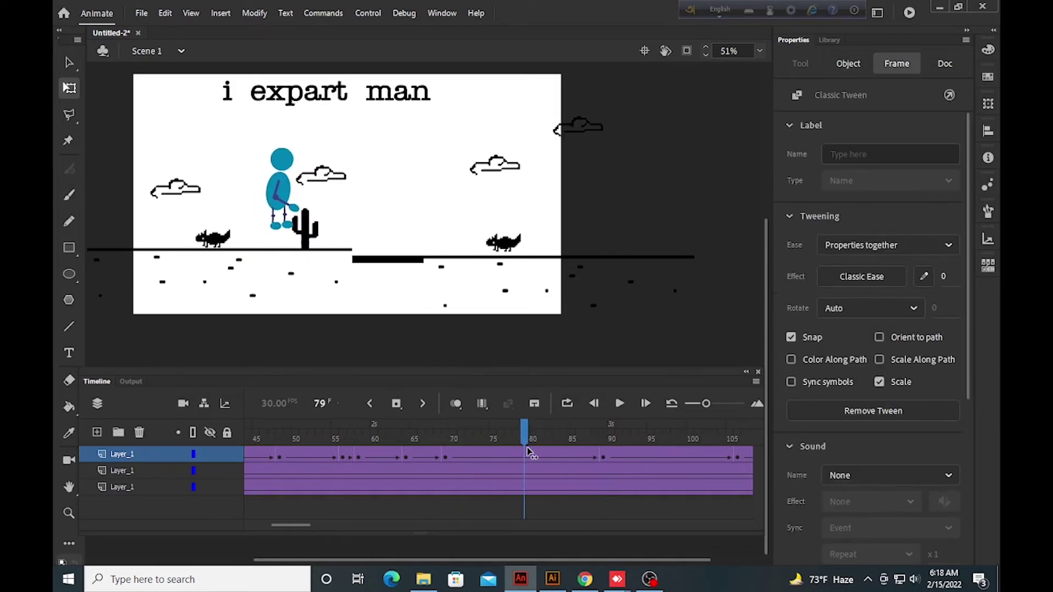
pyautogui.click(227, 174)
pyautogui.click(280, 189)
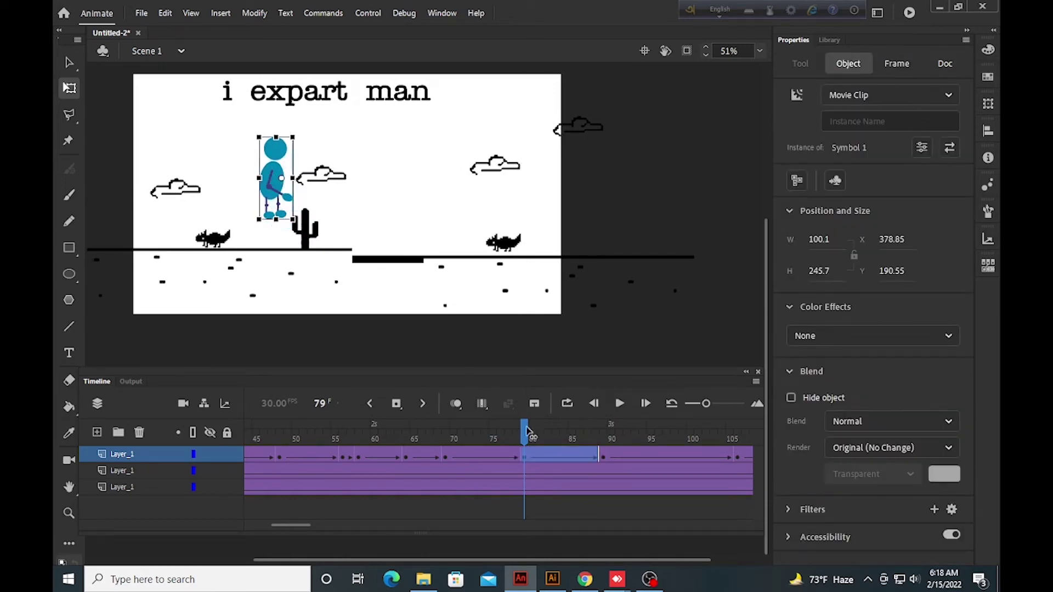
# - Keyframe the figure at frame 97 and raise its feet clear of the cactus top, at X 479.85, Y 164.35
pyautogui.moveTo(528, 431); pyautogui.dragTo(668, 458)
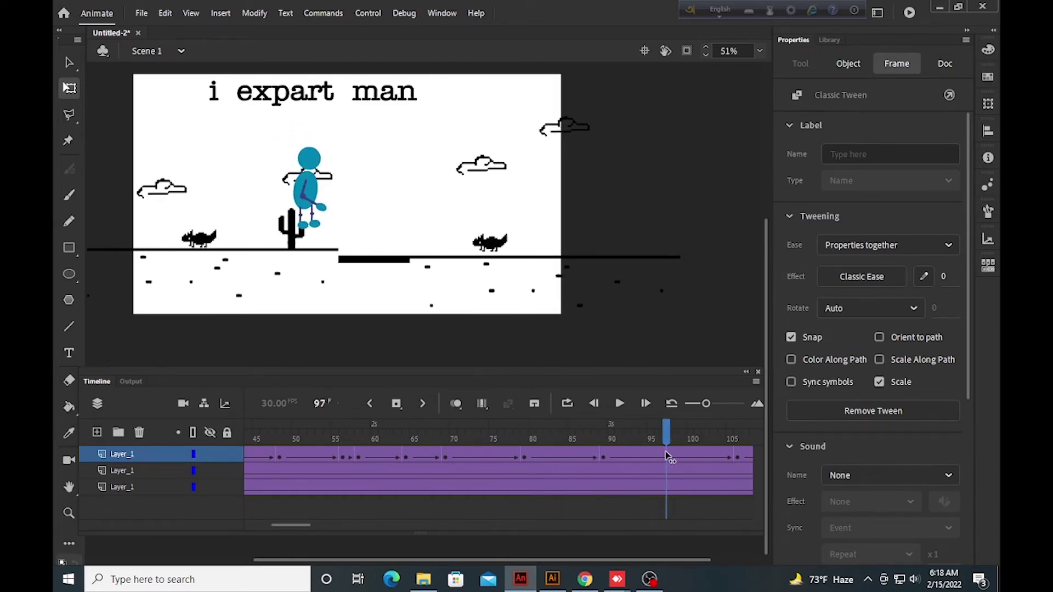
pyautogui.click(667, 454)
pyautogui.click(311, 200)
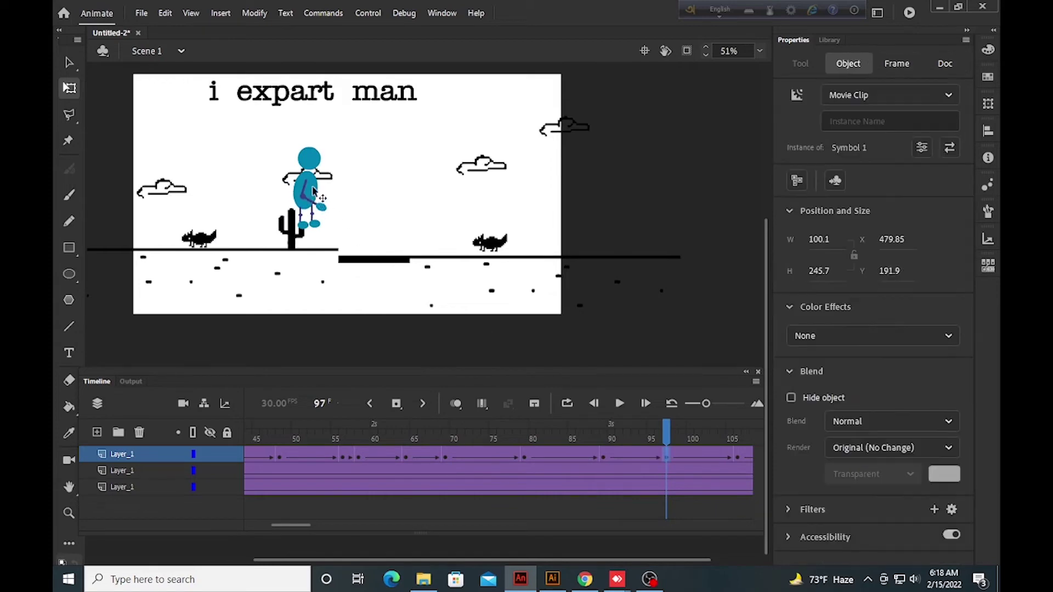
pyautogui.moveTo(653, 431); pyautogui.dragTo(646, 397)
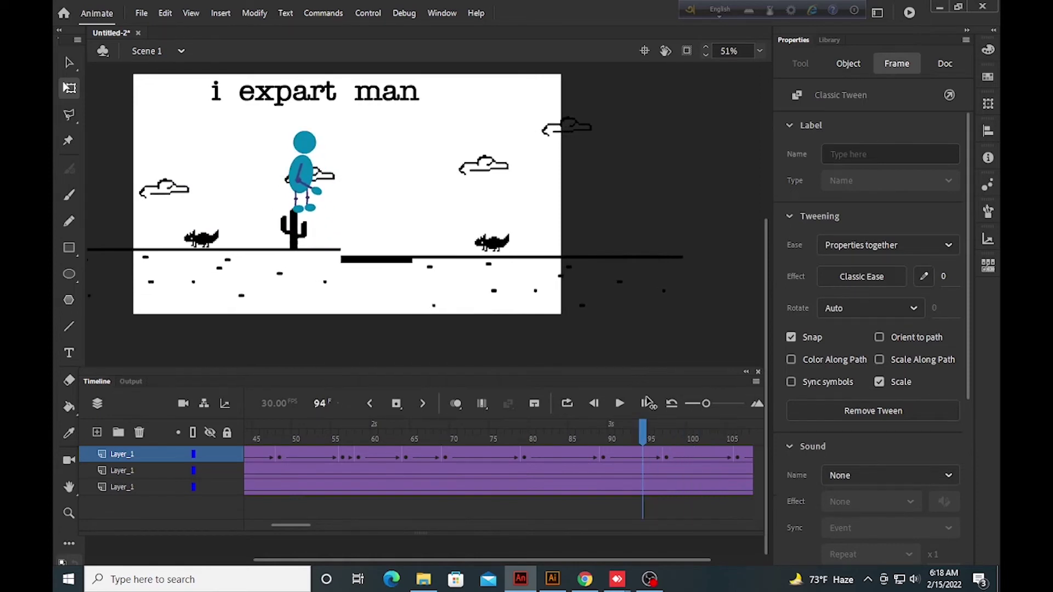
pyautogui.click(666, 460)
pyautogui.click(303, 190)
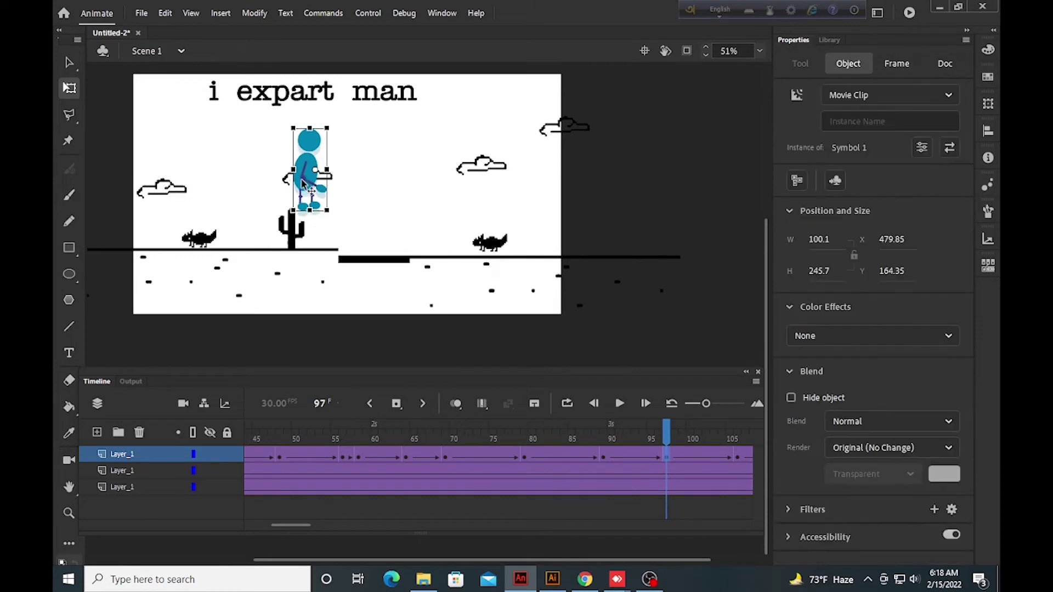
# - Add keyframes at frame 116 to both the figure's layer and the black platform's layer
pyautogui.moveTo(664, 444); pyautogui.dragTo(499, 470)
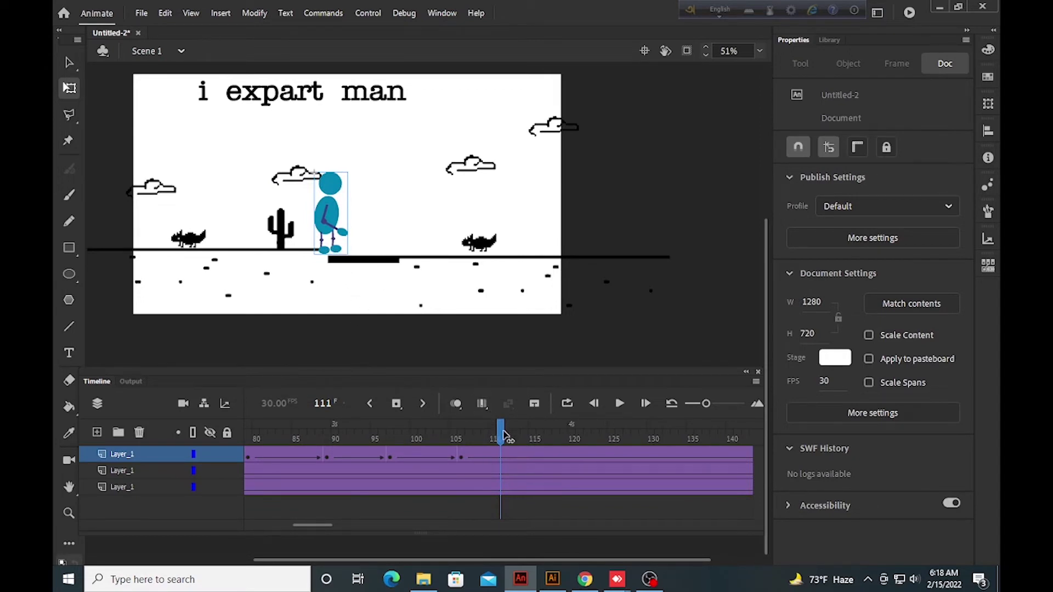
pyautogui.moveTo(503, 436); pyautogui.dragTo(542, 444)
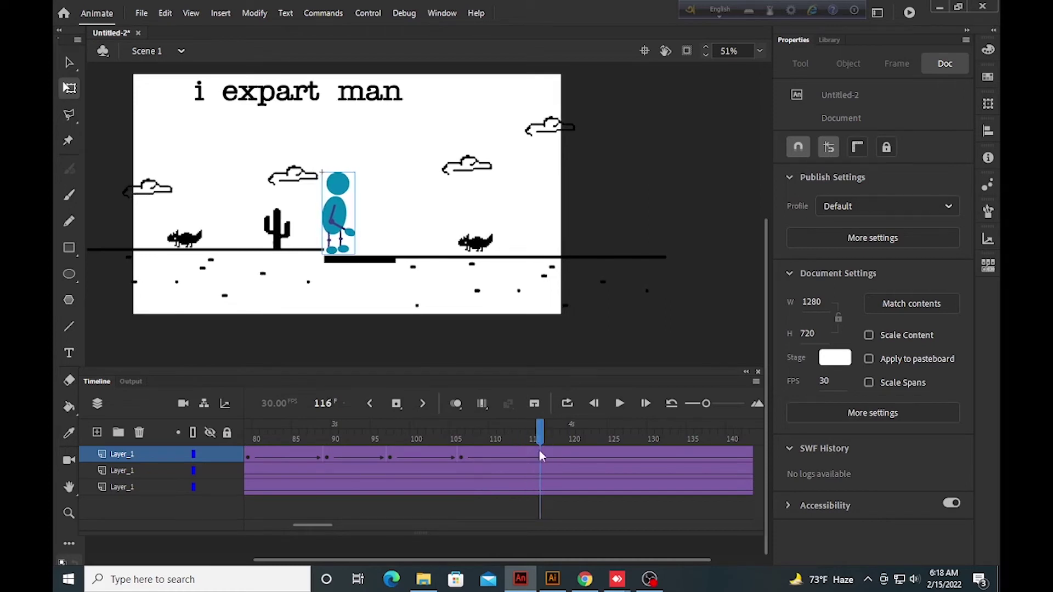
pyautogui.click(540, 454)
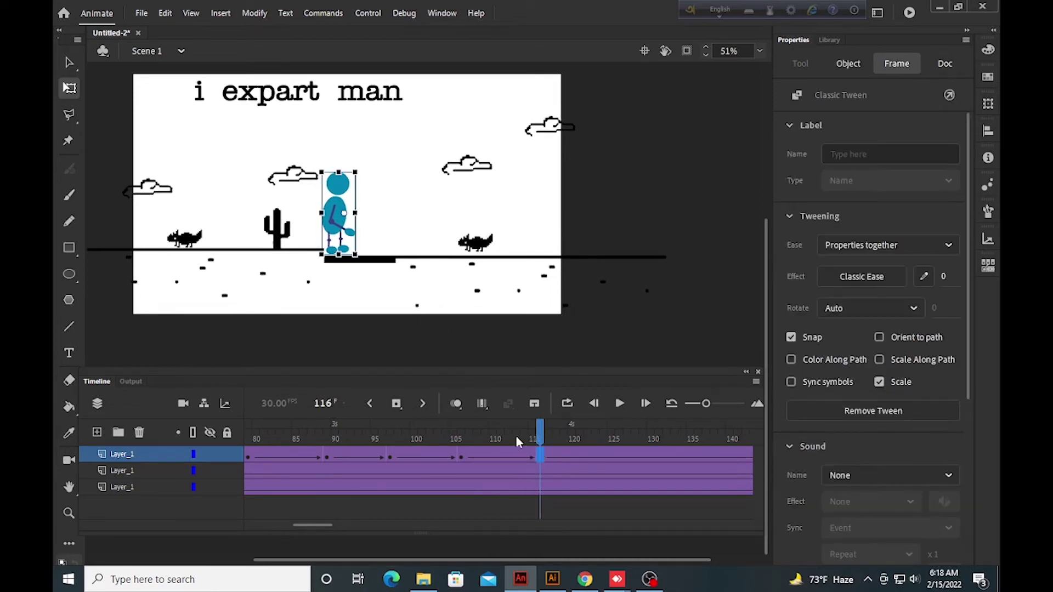
pyautogui.click(539, 473)
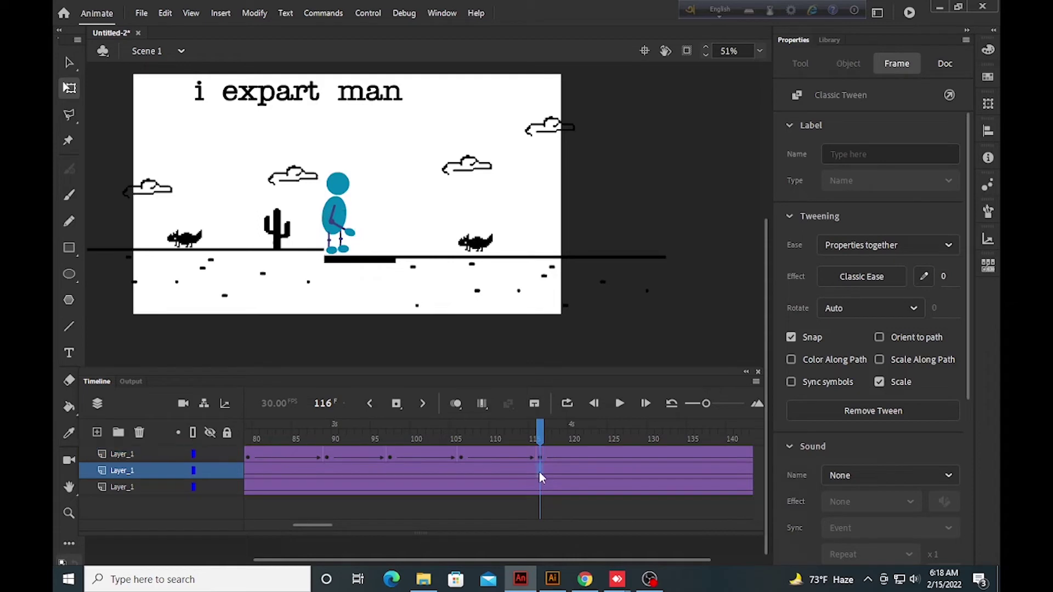
pyautogui.press('F6')
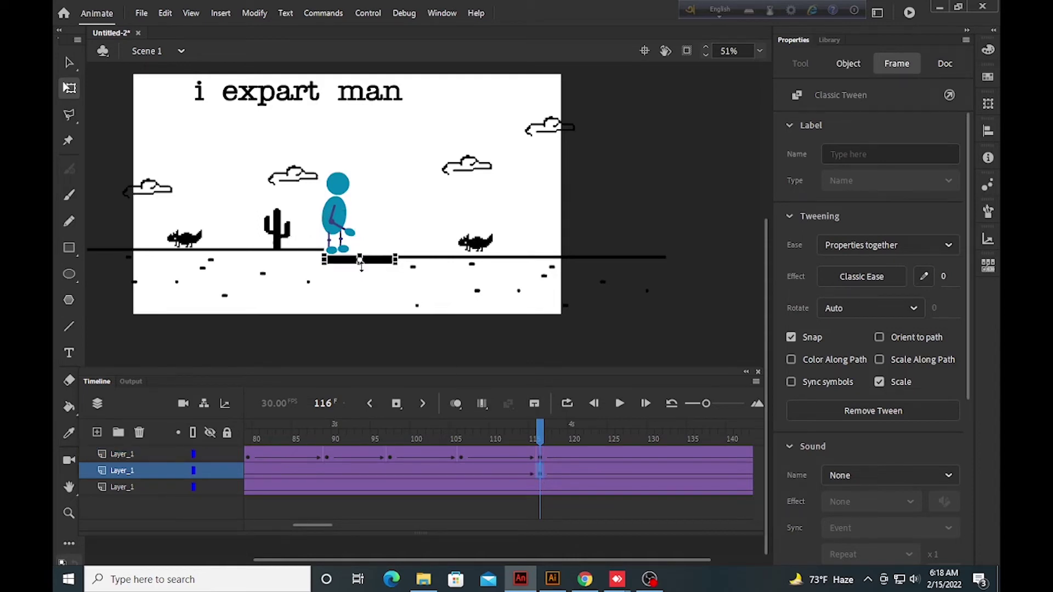
# - Try lowering the figure and the black platform together to Y 413.2 at frame 116, and undo the move
pyautogui.click(327, 157)
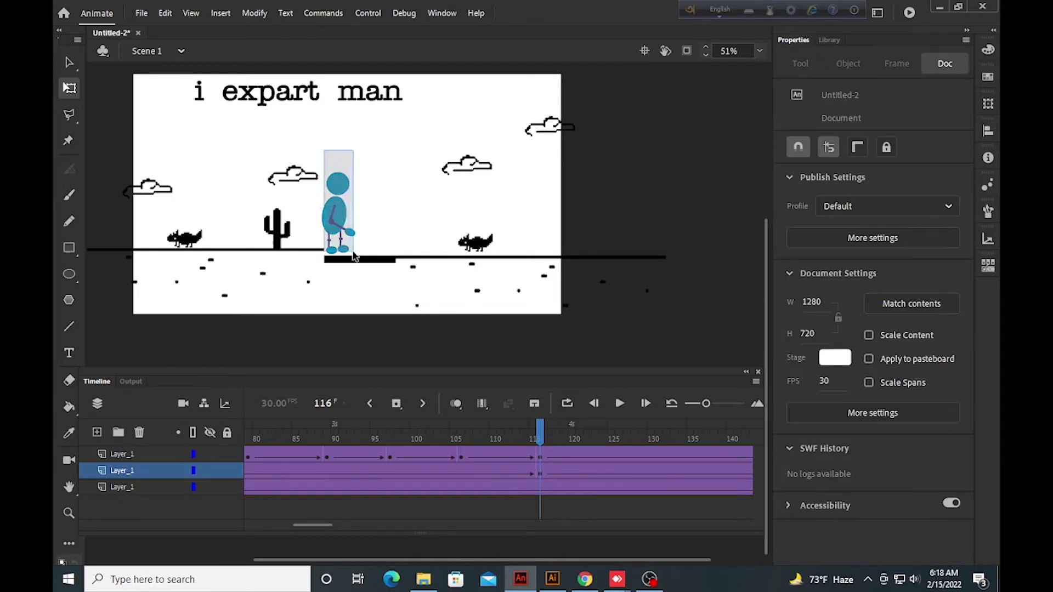
pyautogui.click(333, 244)
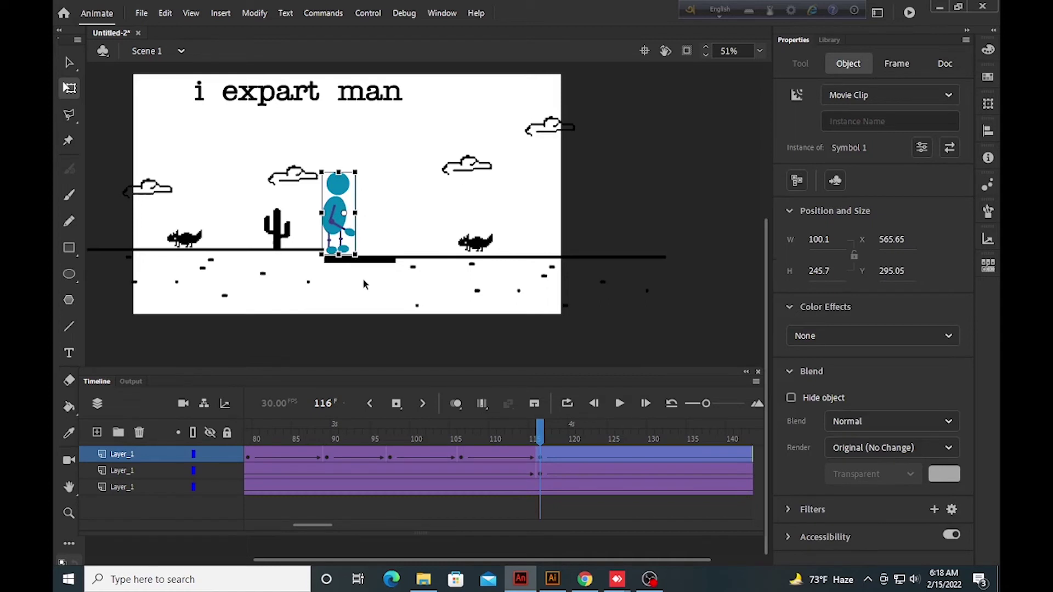
pyautogui.keyDown('shift'); pyautogui.click(384, 261); pyautogui.keyUp('shift')
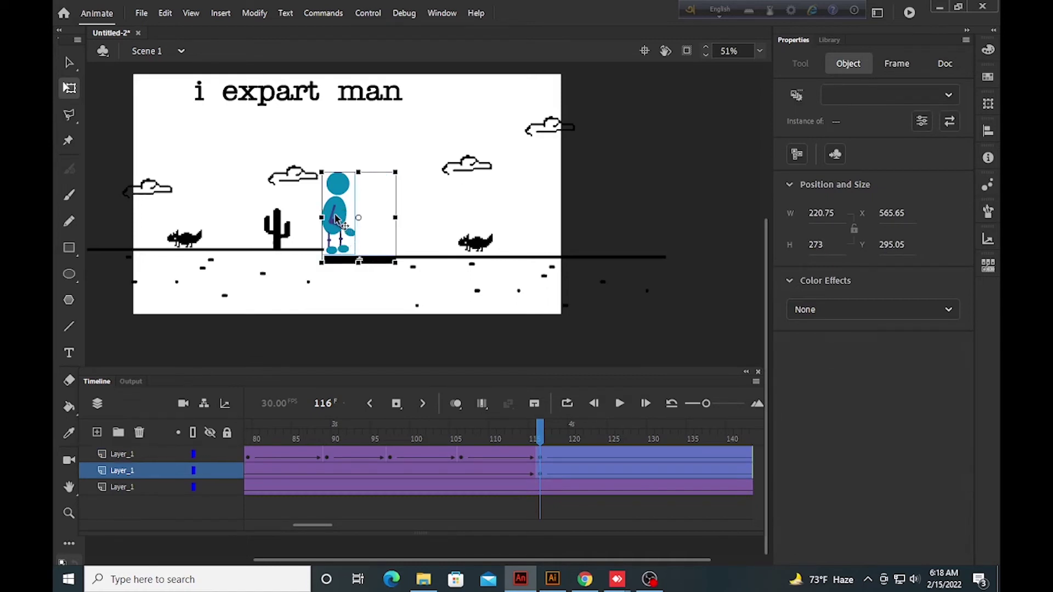
pyautogui.moveTo(336, 220); pyautogui.dragTo(327, 253)
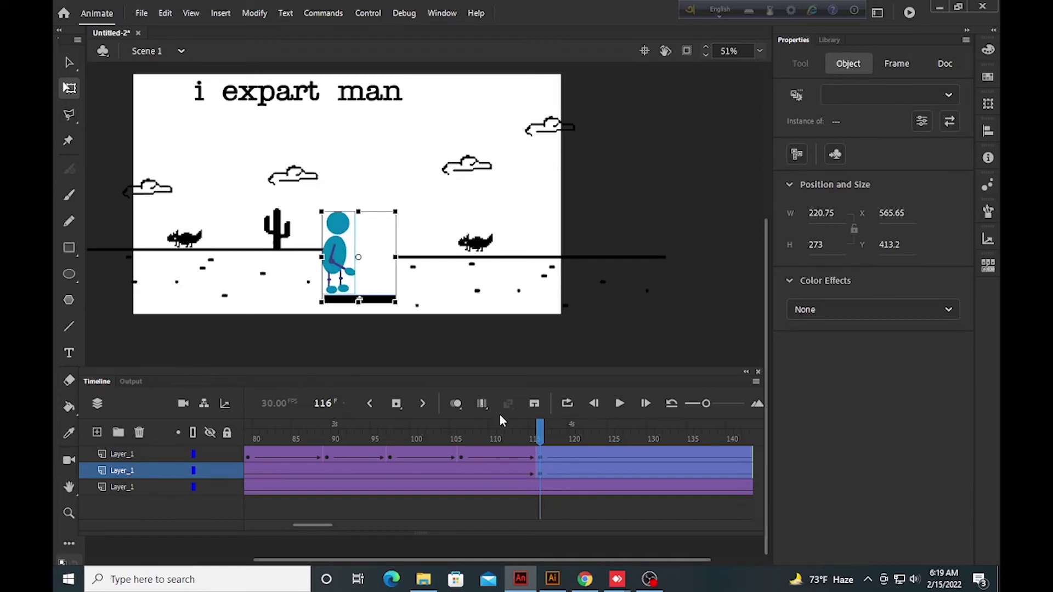
pyautogui.moveTo(539, 433); pyautogui.dragTo(560, 453)
pyautogui.click(538, 452)
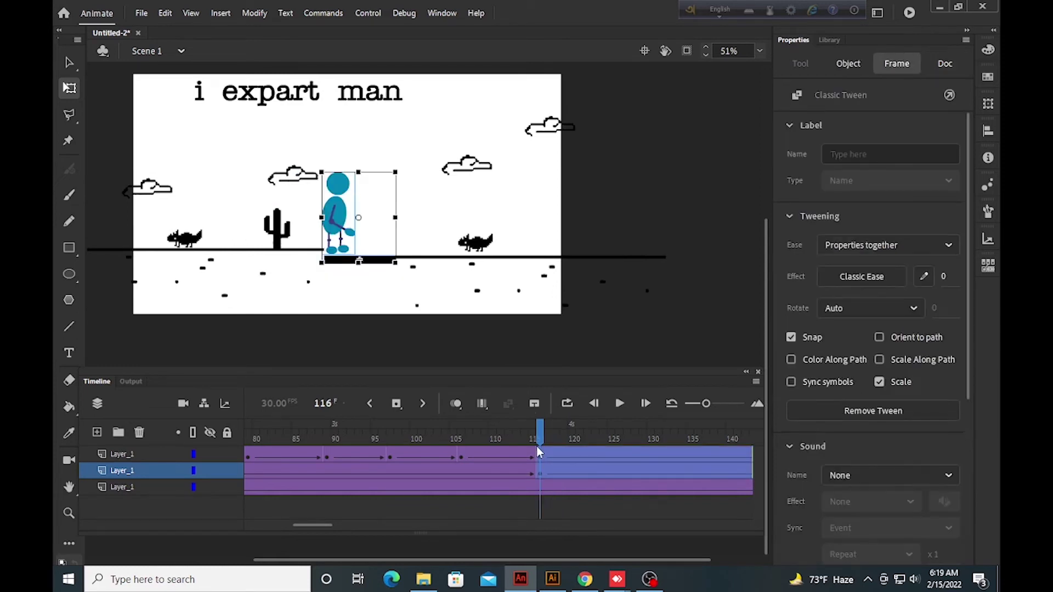
pyautogui.click(538, 453)
pyautogui.moveTo(554, 429); pyautogui.dragTo(537, 467)
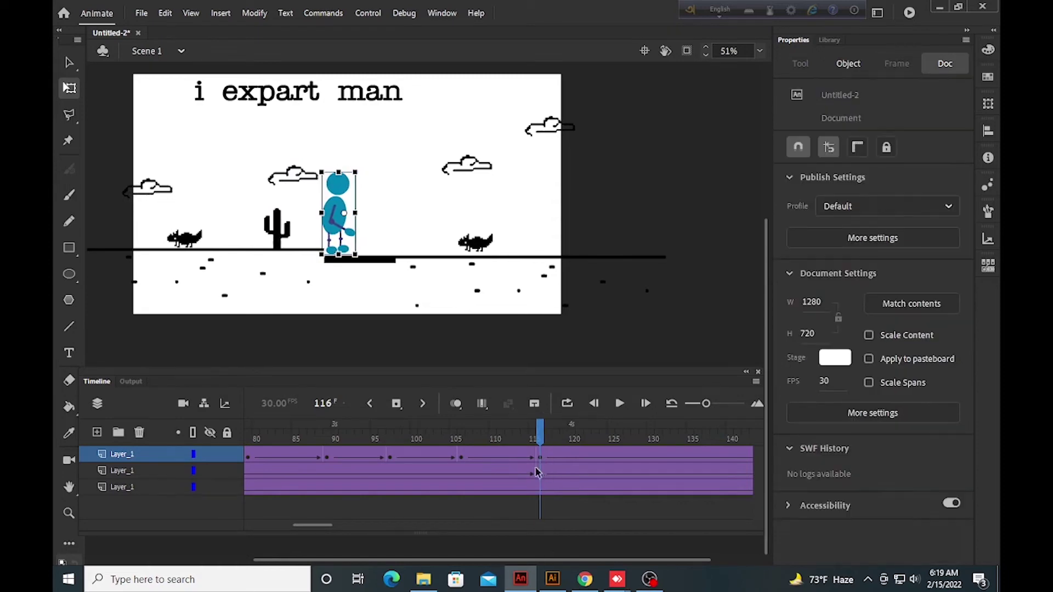
# - At frame 116, shift the figure slightly forward to X 572.25 and lower its feet onto the black platform
pyautogui.click(340, 206)
pyautogui.moveTo(339, 204); pyautogui.dragTo(340, 205)
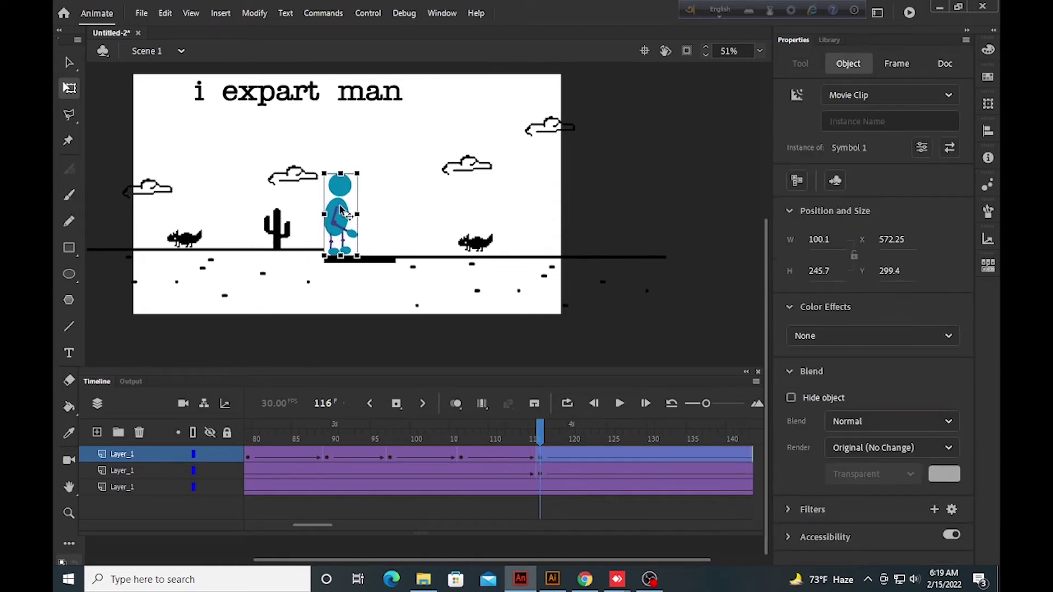
pyautogui.scroll(2, 340, 205)
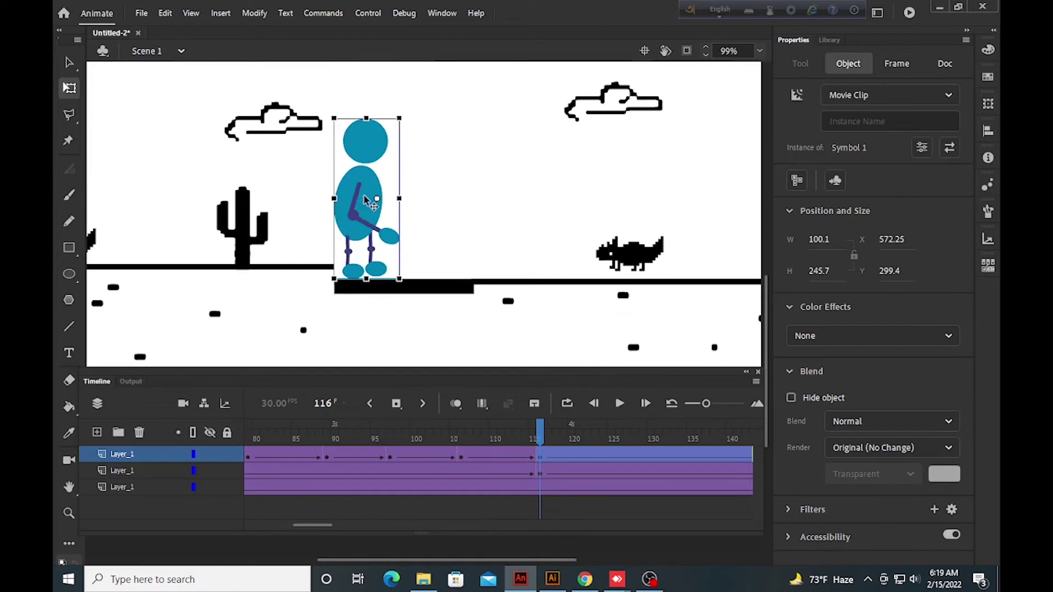
pyautogui.moveTo(364, 195); pyautogui.dragTo(364, 199)
pyautogui.click(422, 198)
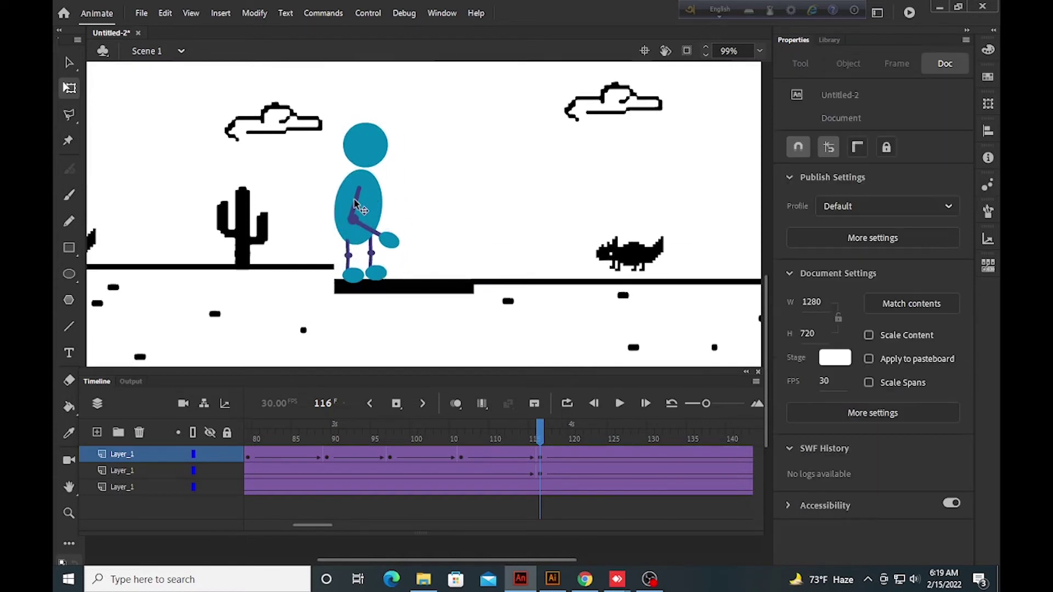
# - At frame 112, raise the figure above the ground before the black platform, to X 551.55, Y 277.3
pyautogui.scroll(-3, 352, 220)
pyautogui.moveTo(545, 441); pyautogui.dragTo(508, 478)
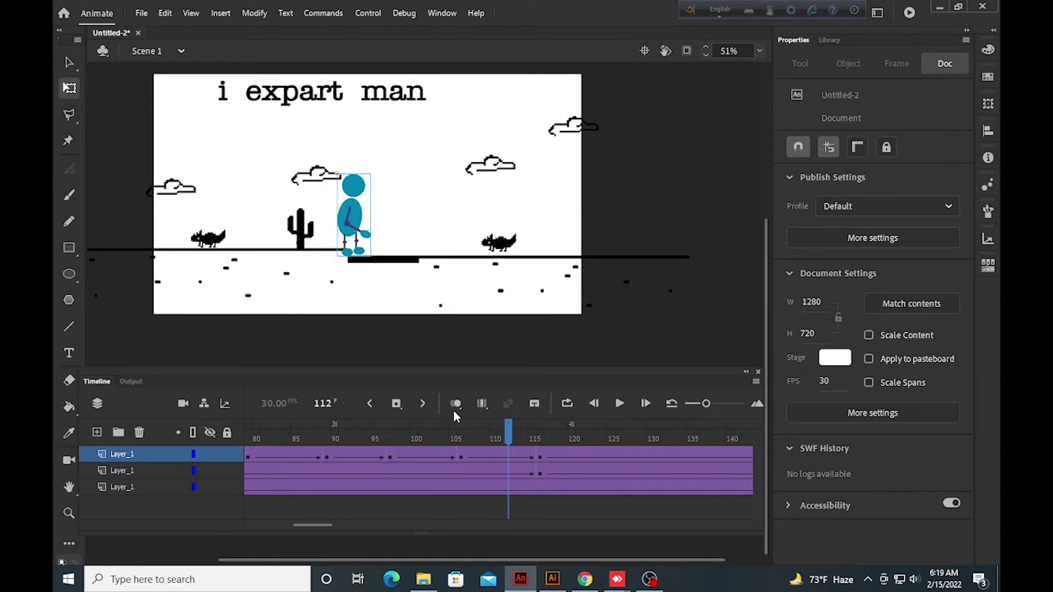
pyautogui.click(345, 219)
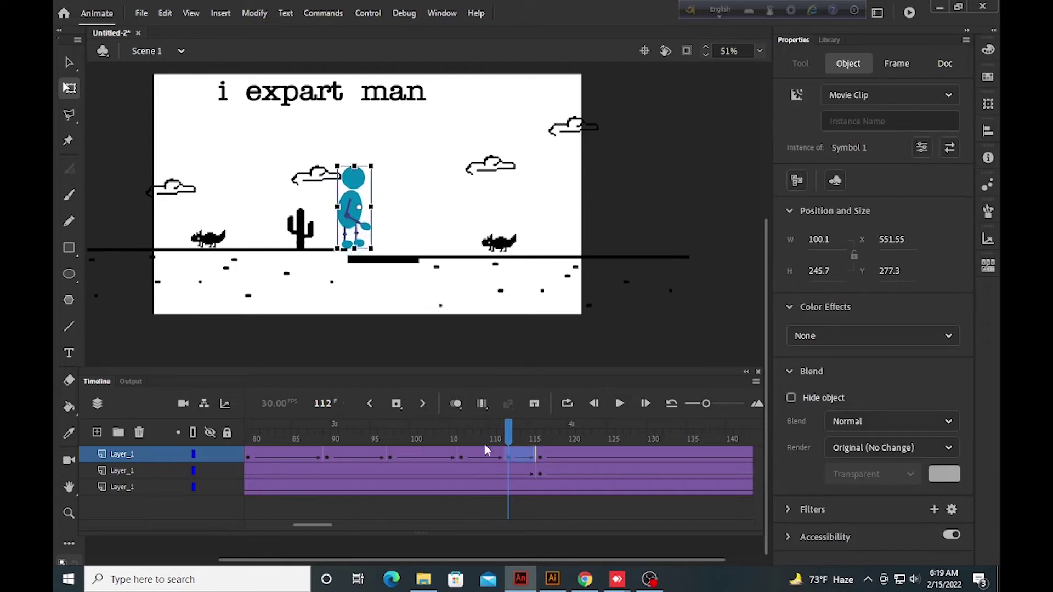
# - At frame 106, nudge the figure slightly upward on the ground line and preview its landing on the black platform
pyautogui.moveTo(510, 428); pyautogui.dragTo(460, 455)
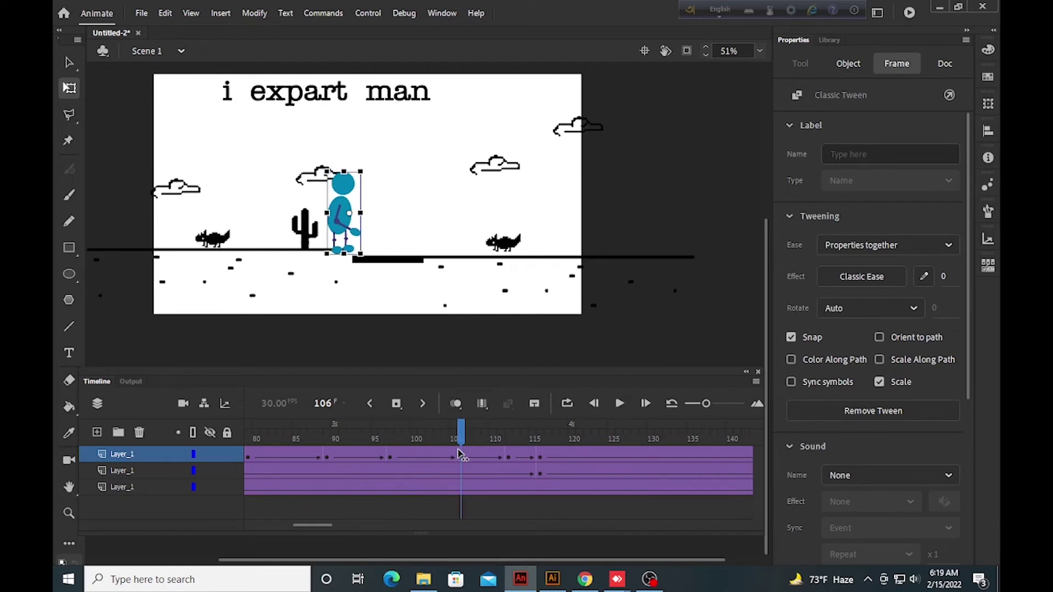
pyautogui.click(353, 245)
pyautogui.moveTo(345, 228); pyautogui.dragTo(346, 228)
pyautogui.moveTo(462, 439); pyautogui.dragTo(547, 488)
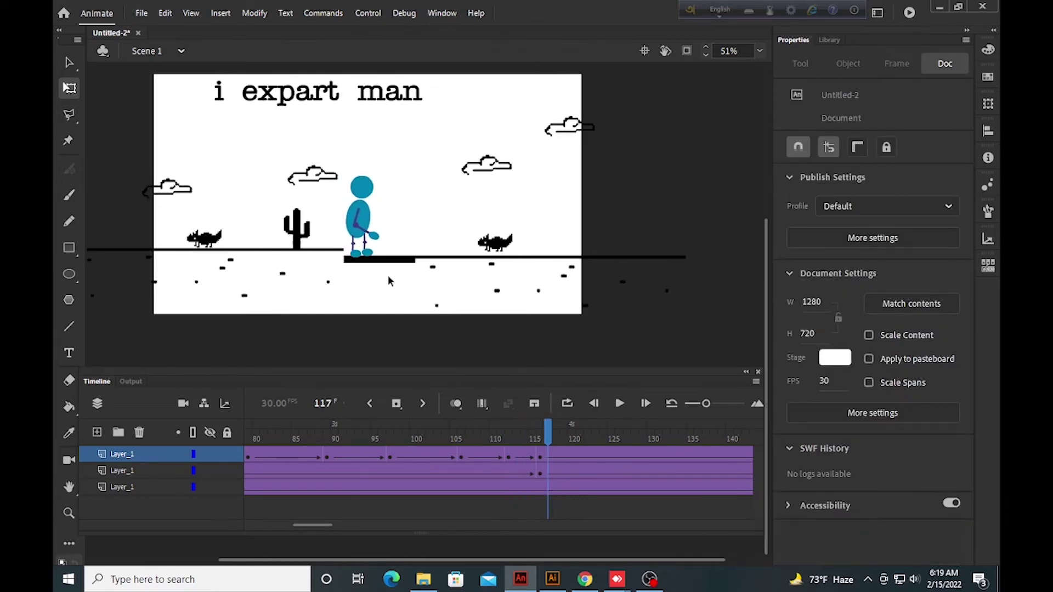
# - Add keyframes at frame 144 to both the black platform's layer and the figure's layer
pyautogui.moveTo(553, 430); pyautogui.dragTo(477, 473)
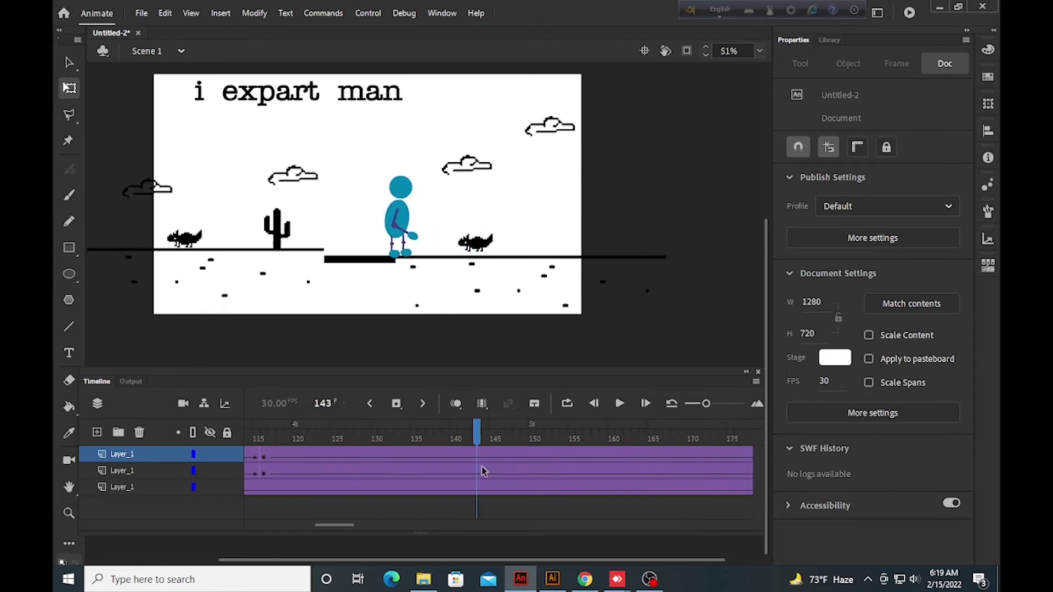
pyautogui.click(483, 475)
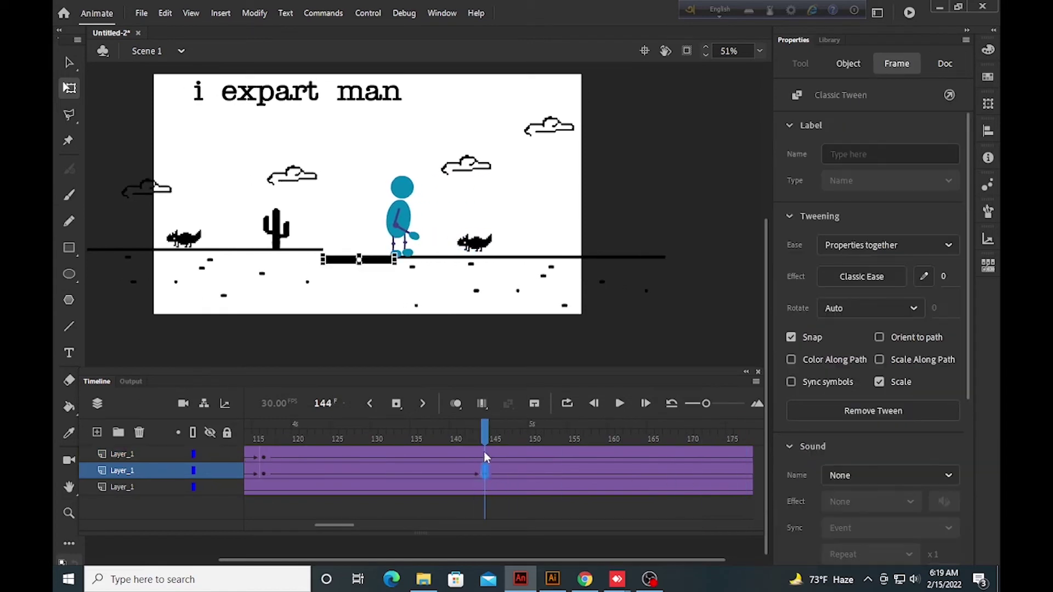
pyautogui.click(483, 455)
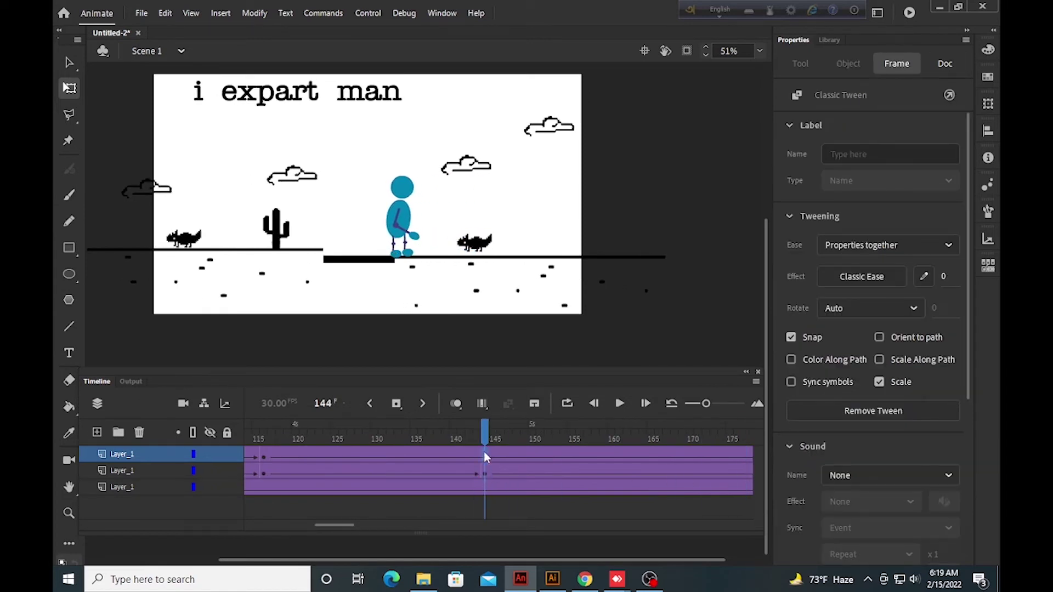
# - Lower the black platform below the ground line to Y 633.35 at frame 132 and Y 629.45 at frame 144
pyautogui.click(390, 473)
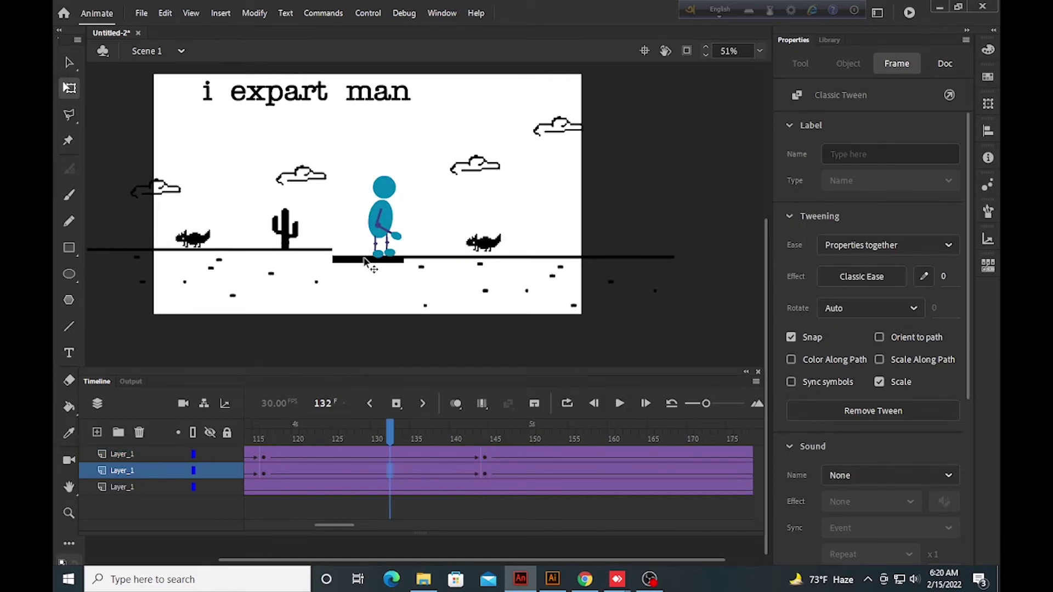
pyautogui.moveTo(365, 261); pyautogui.dragTo(367, 288)
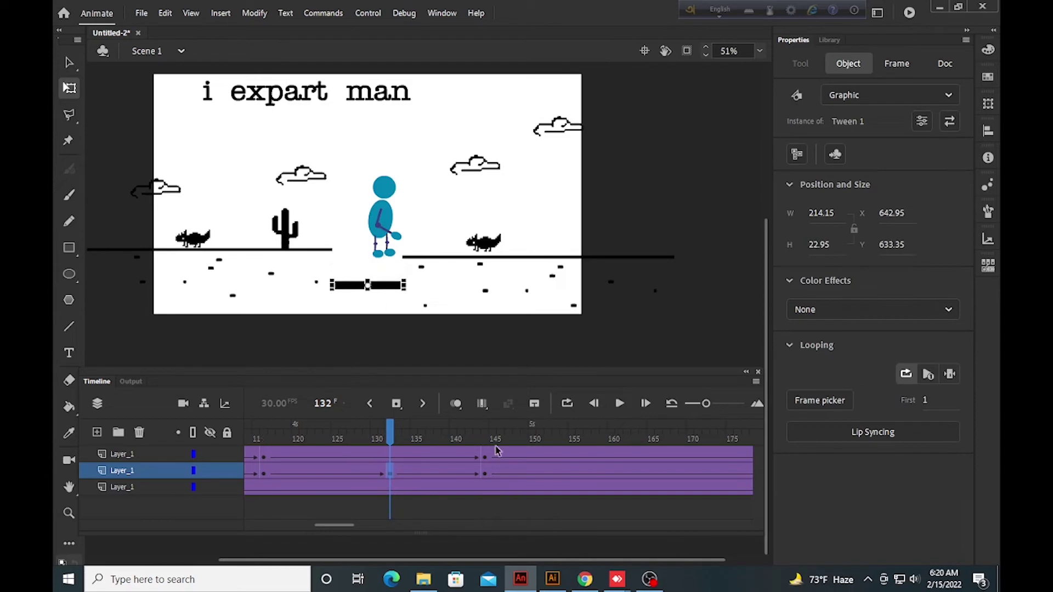
pyautogui.moveTo(392, 431); pyautogui.dragTo(484, 479)
pyautogui.click(353, 269)
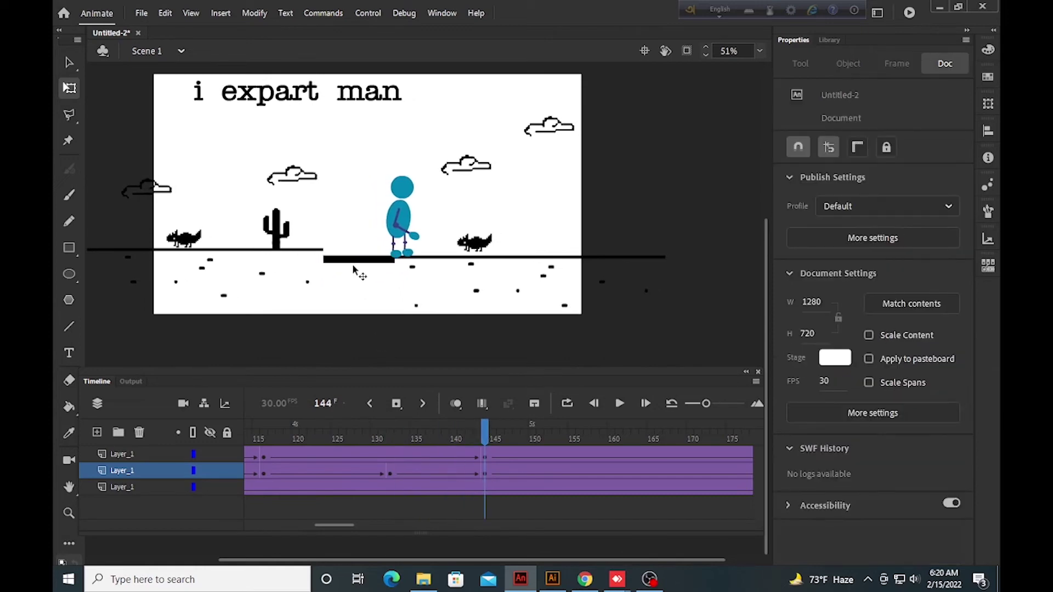
pyautogui.moveTo(353, 267); pyautogui.dragTo(354, 291)
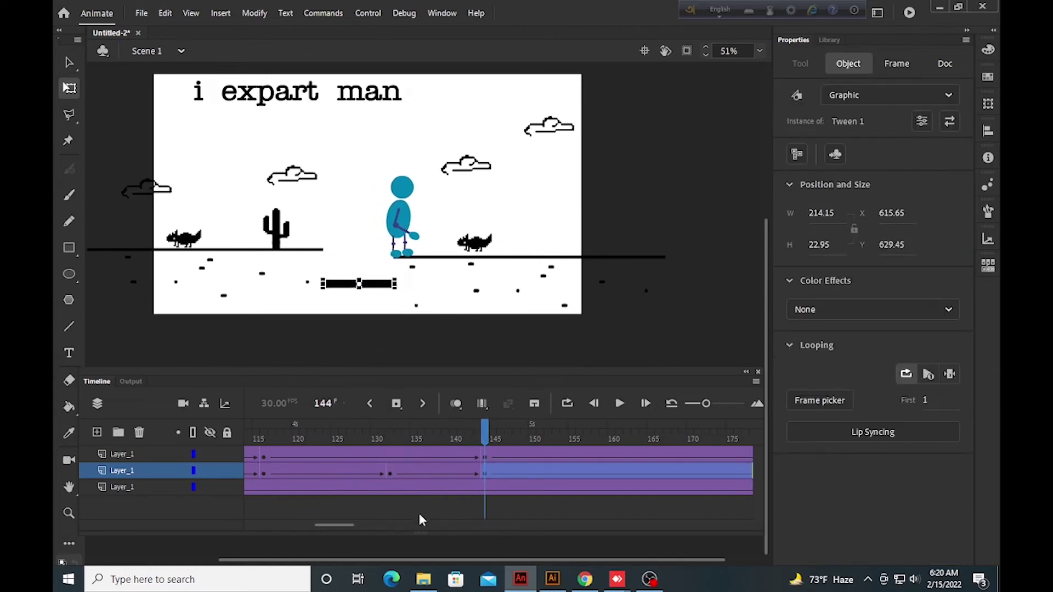
# - Try copying the black platform's keyframe from frame 132 and pasting it at frame 143
pyautogui.click(291, 478)
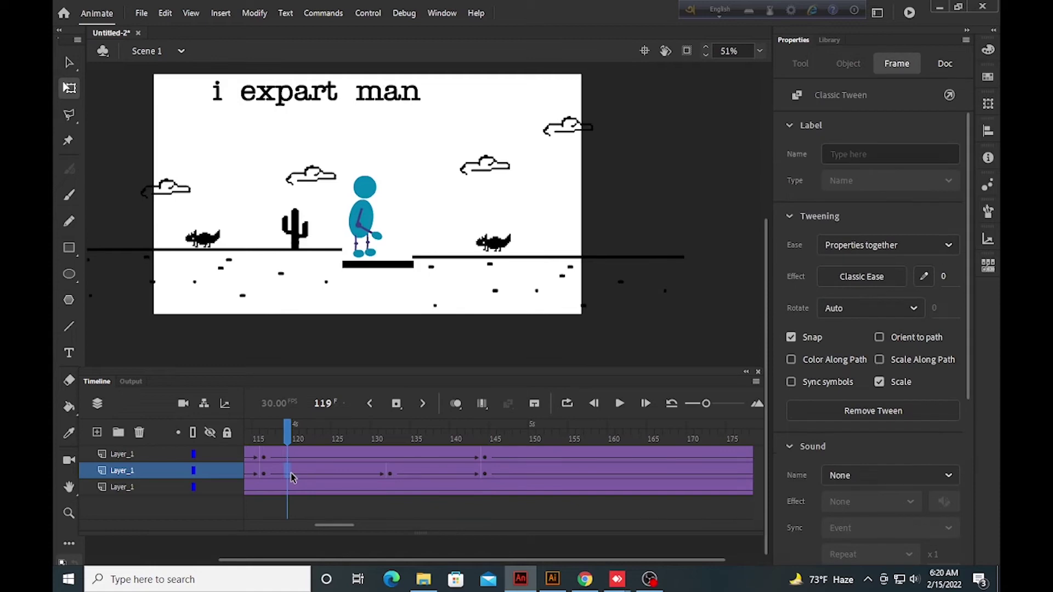
pyautogui.click(391, 475)
pyautogui.rightClick(390, 475)
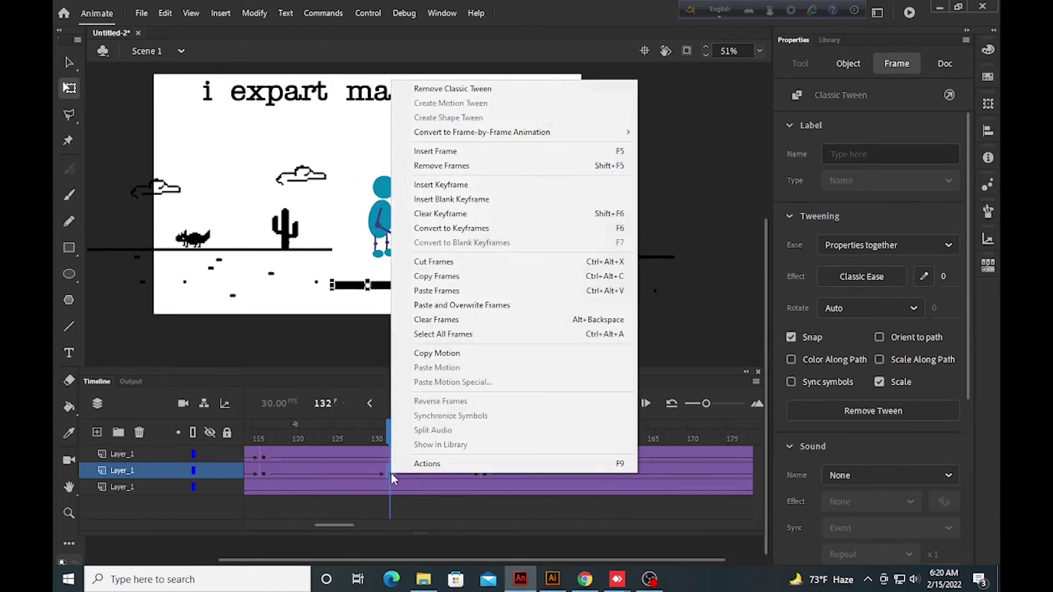
pyautogui.click(435, 278)
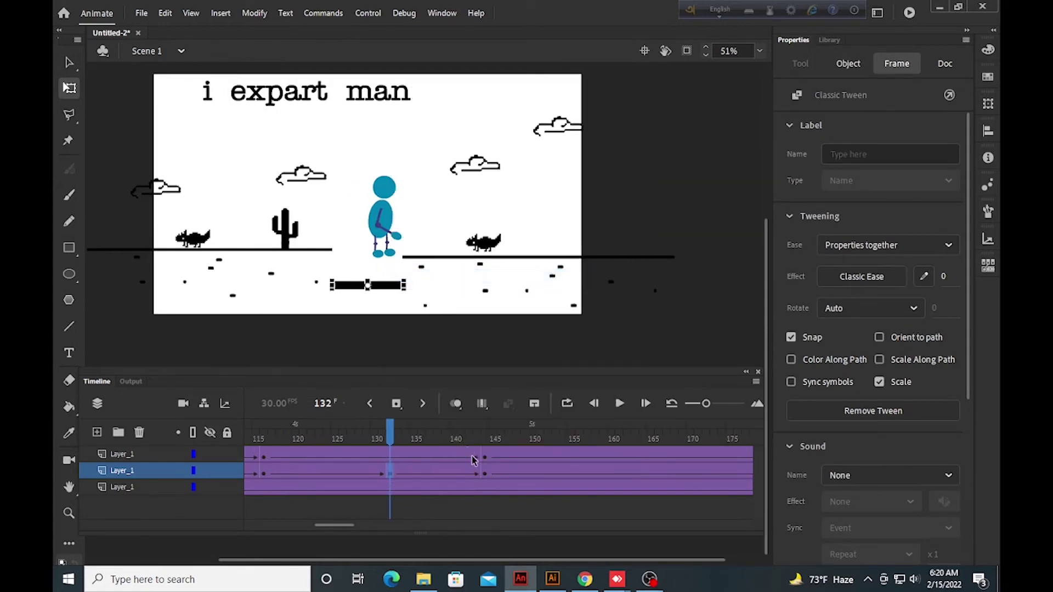
pyautogui.click(478, 475)
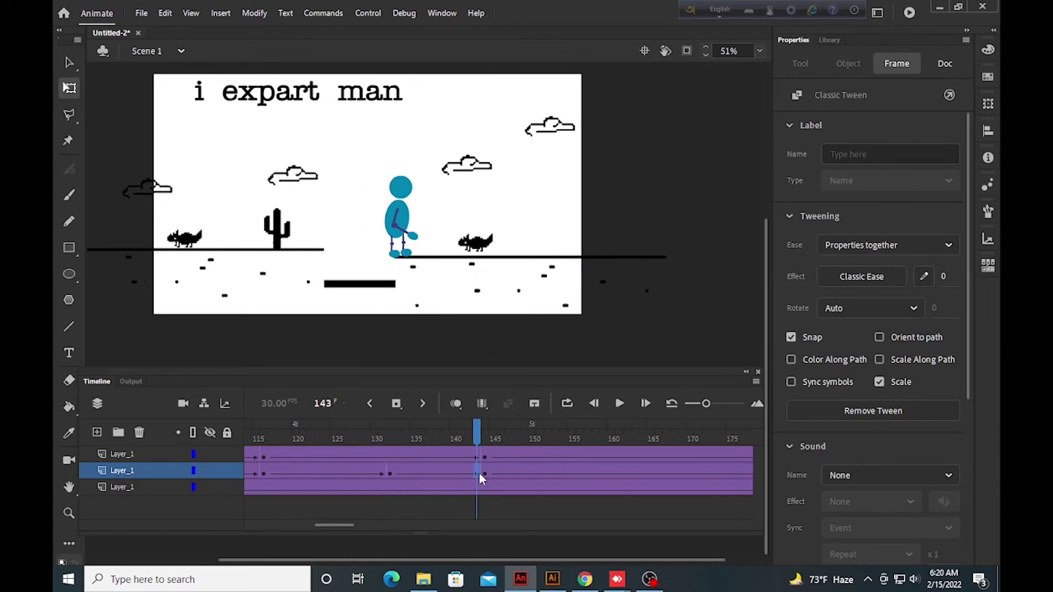
pyautogui.rightClick(480, 478)
pyautogui.click(508, 348)
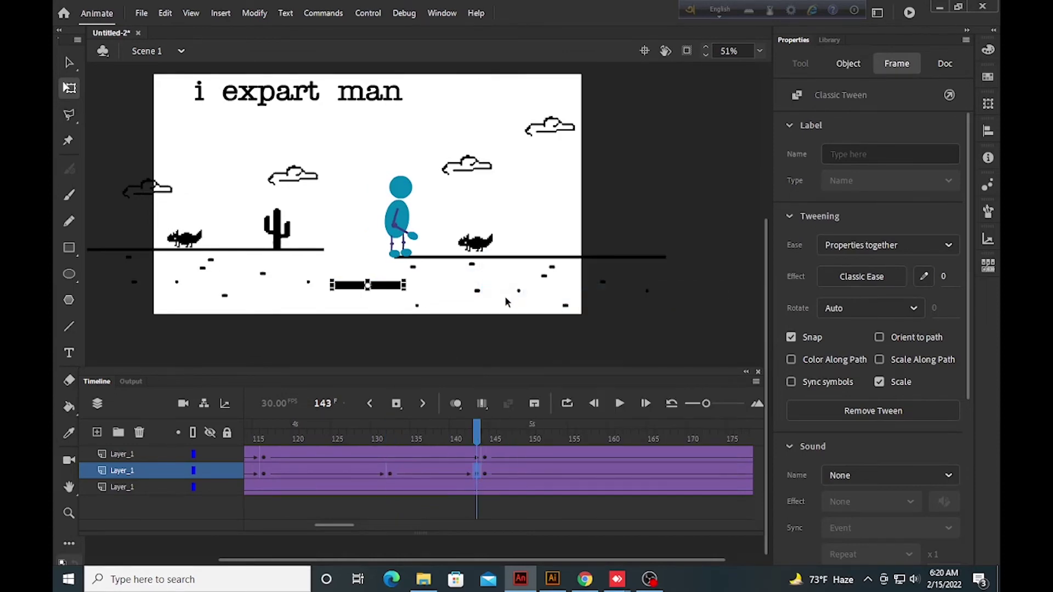
pyautogui.moveTo(476, 434); pyautogui.dragTo(557, 509)
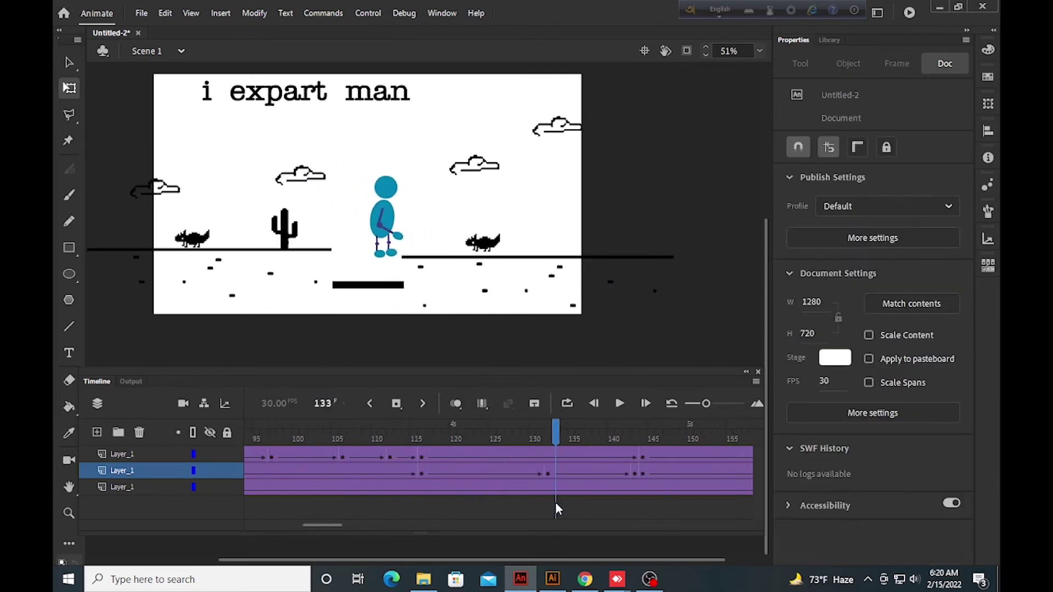
pyautogui.hotkey('alt', '.')
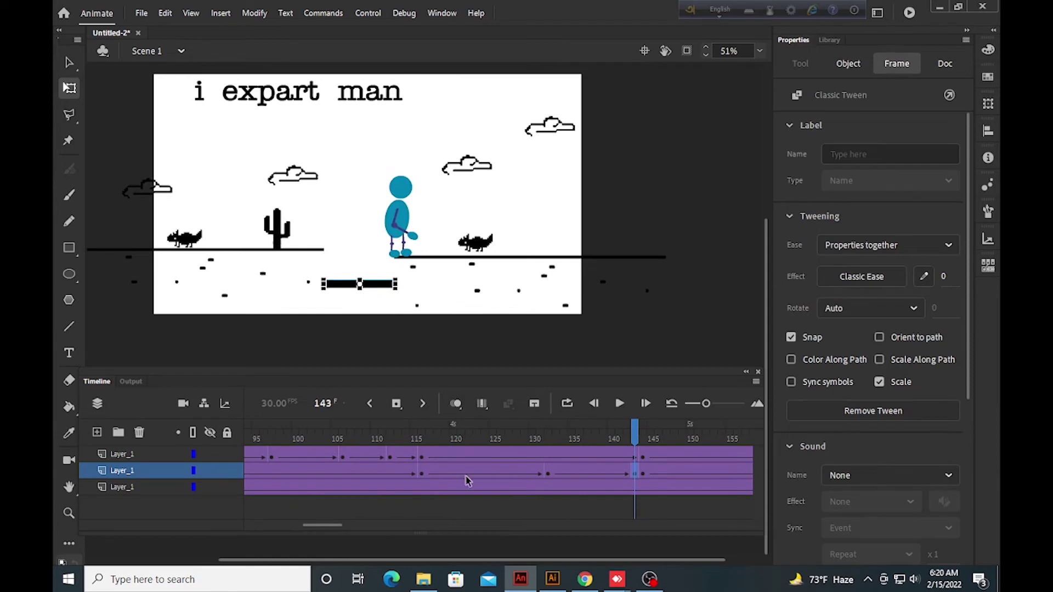
# - Try pasting a copy of the black platform's frame 132 keyframe onto frame 144 and preview the motion
pyautogui.moveTo(467, 480); pyautogui.dragTo(358, 476)
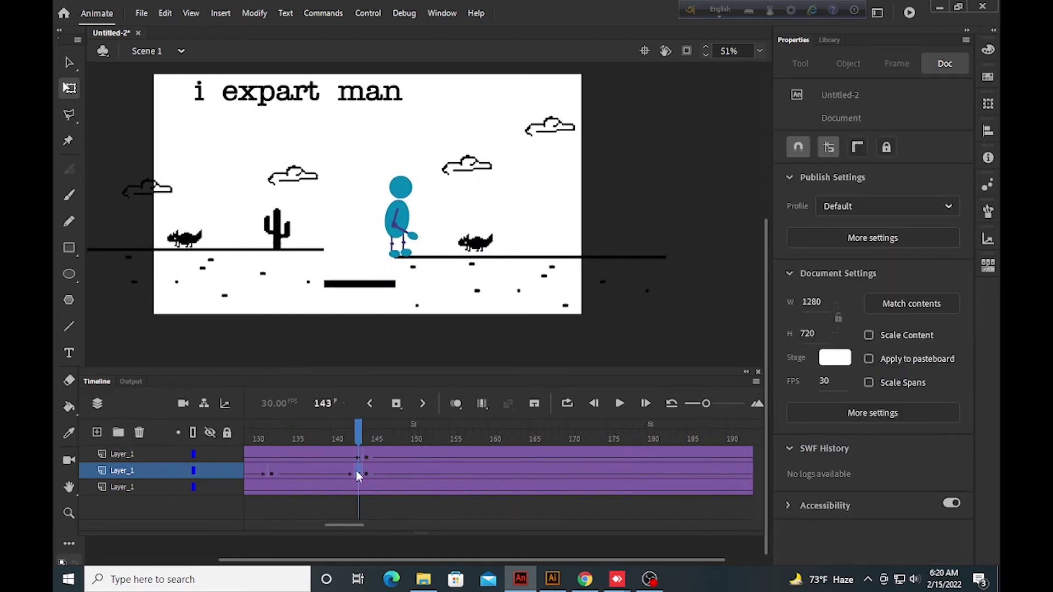
pyautogui.click(272, 475)
pyautogui.rightClick(272, 475)
pyautogui.click(310, 281)
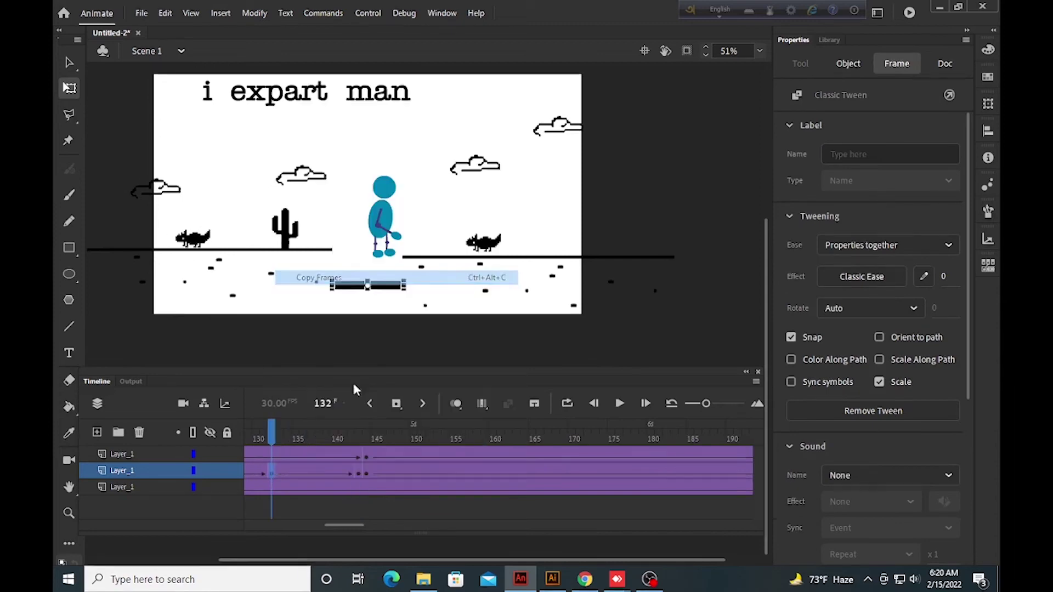
pyautogui.click(364, 475)
pyautogui.rightClick(364, 476)
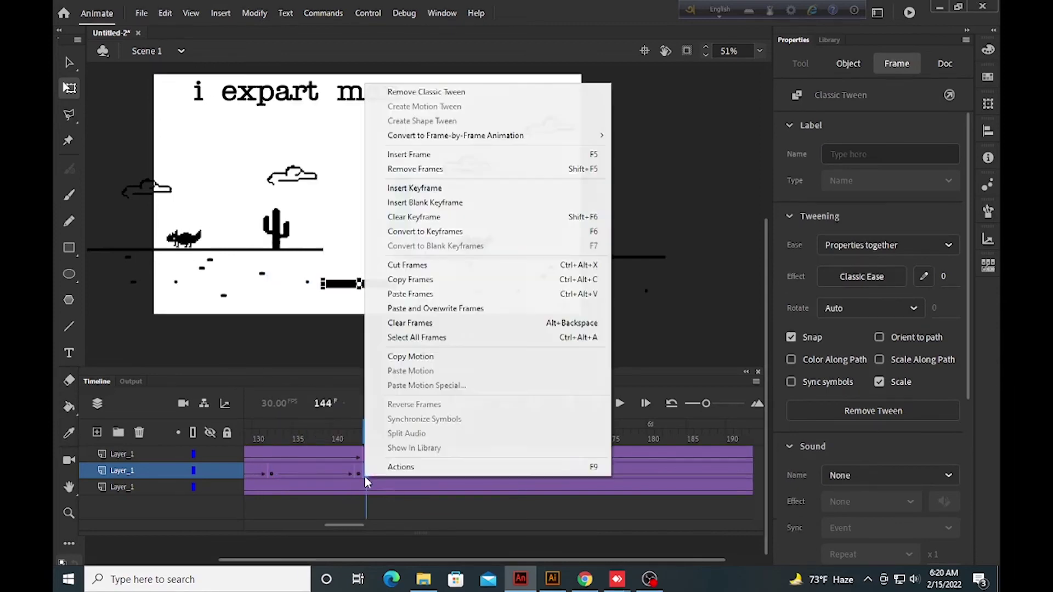
pyautogui.click(398, 297)
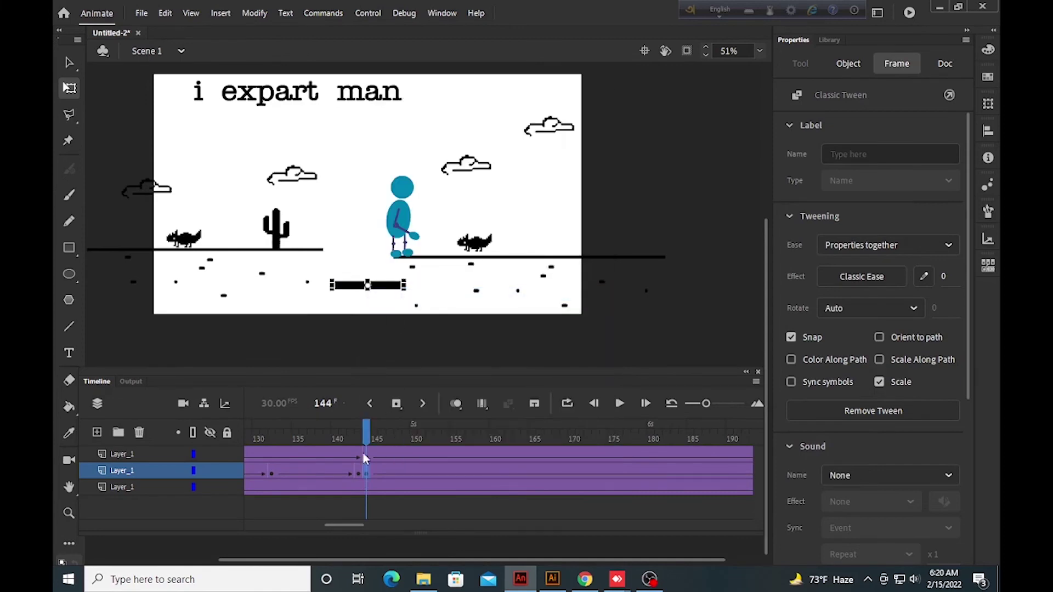
pyautogui.moveTo(373, 439); pyautogui.dragTo(550, 509)
pyautogui.click(366, 471)
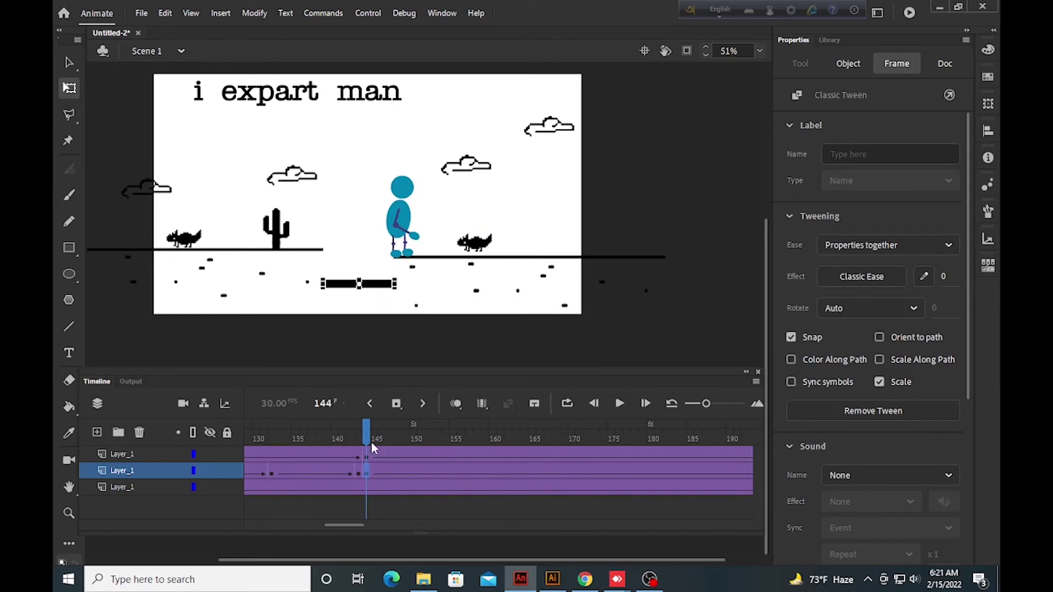
# - At frame 132, lower the figure so its feet stand on the sunken black platform, and preview the descent
pyautogui.moveTo(363, 437); pyautogui.dragTo(512, 481)
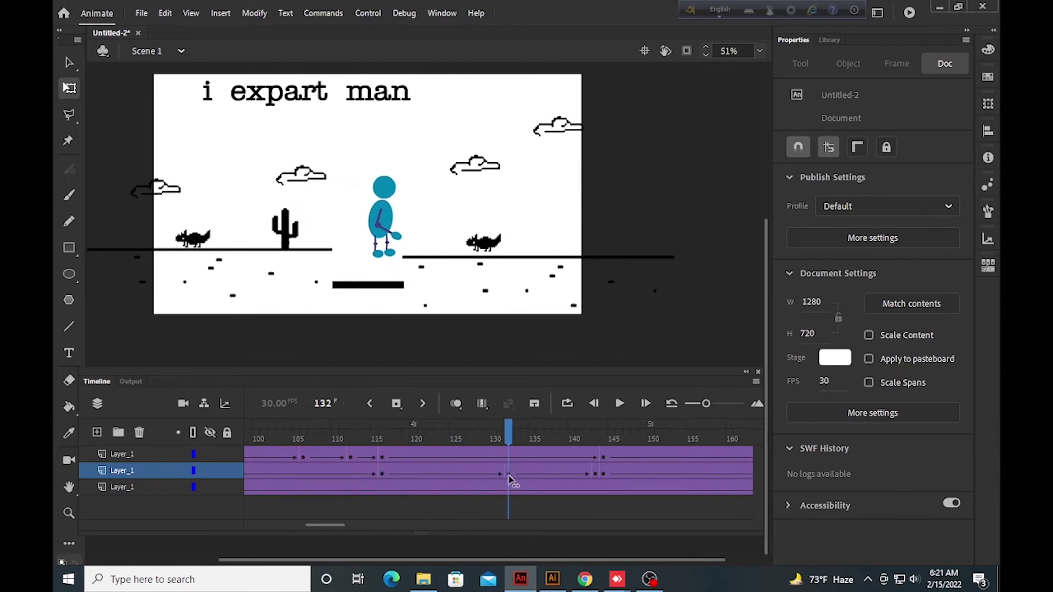
pyautogui.click(511, 460)
pyautogui.moveTo(385, 214); pyautogui.dragTo(386, 240)
pyautogui.moveTo(512, 428); pyautogui.dragTo(508, 475)
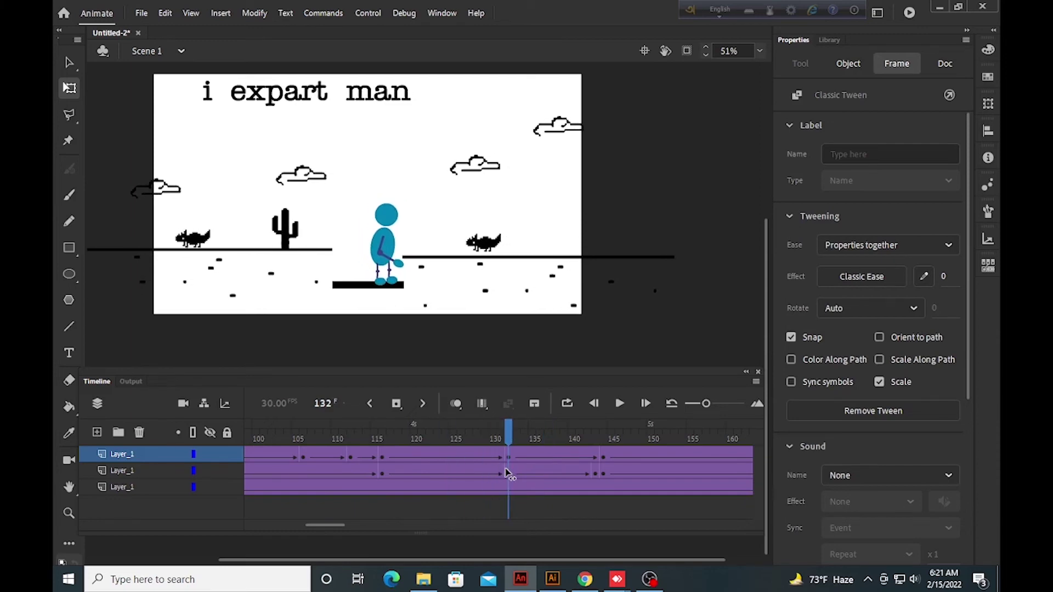
# - At frame 136, raise the figure off the sunken platform to X 642.15, Y 319.4, and preview the jump
pyautogui.click(605, 458)
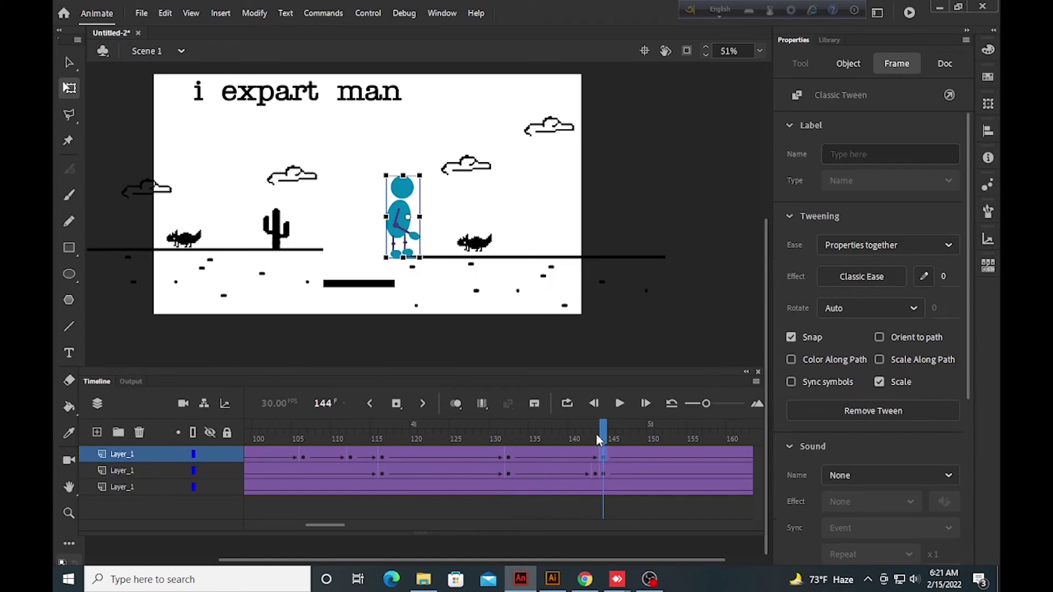
pyautogui.moveTo(599, 441); pyautogui.dragTo(540, 443)
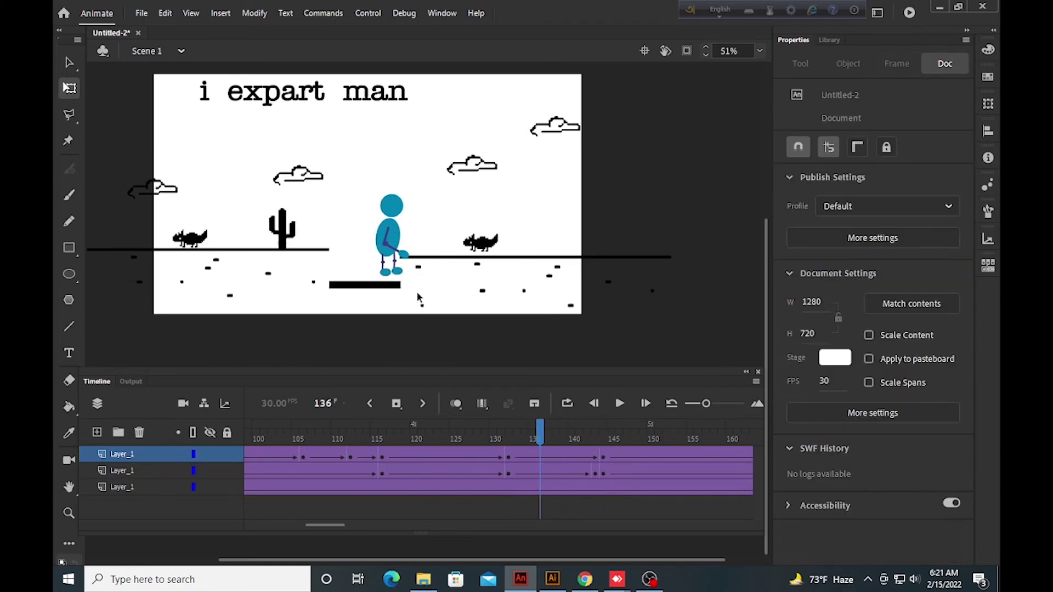
pyautogui.moveTo(387, 242); pyautogui.dragTo(374, 230)
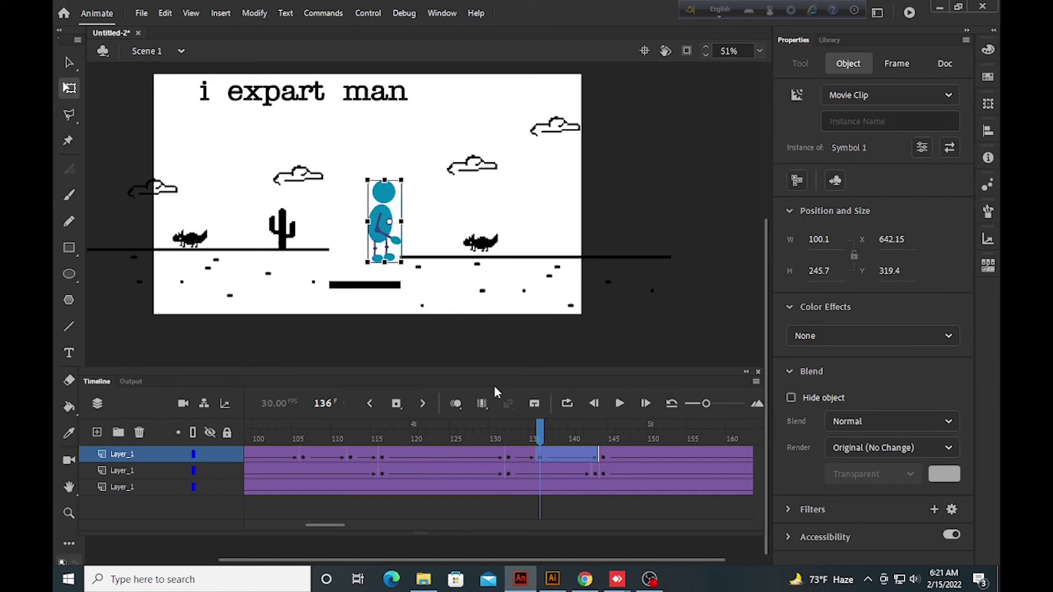
pyautogui.moveTo(538, 433); pyautogui.dragTo(571, 503)
pyautogui.click(564, 500)
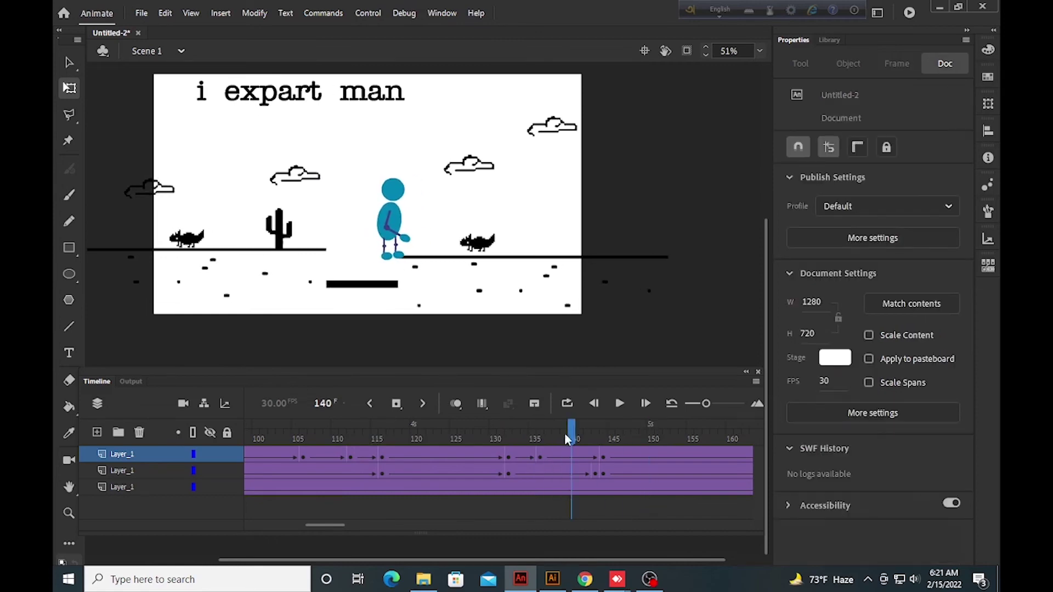
# - At frame 137, raise the figure to X 649.05, Y 309.85 and preview its move onto the far ground
pyautogui.moveTo(567, 437)
pyautogui.mouseDown()
pyautogui.moveTo(529, 435)
pyautogui.moveTo(548, 437)
pyautogui.mouseUp()
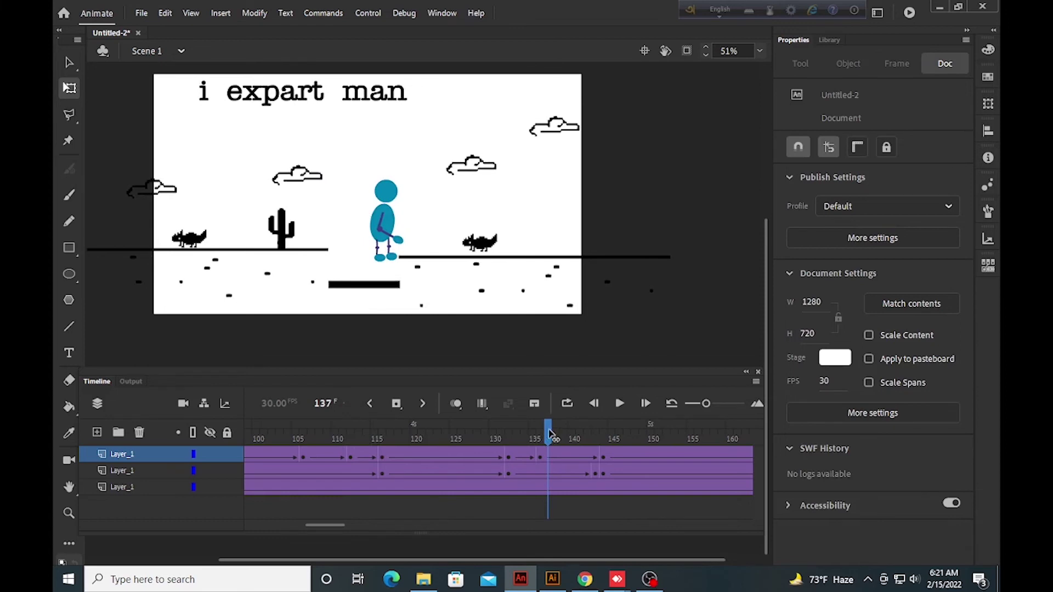
pyautogui.click(383, 237)
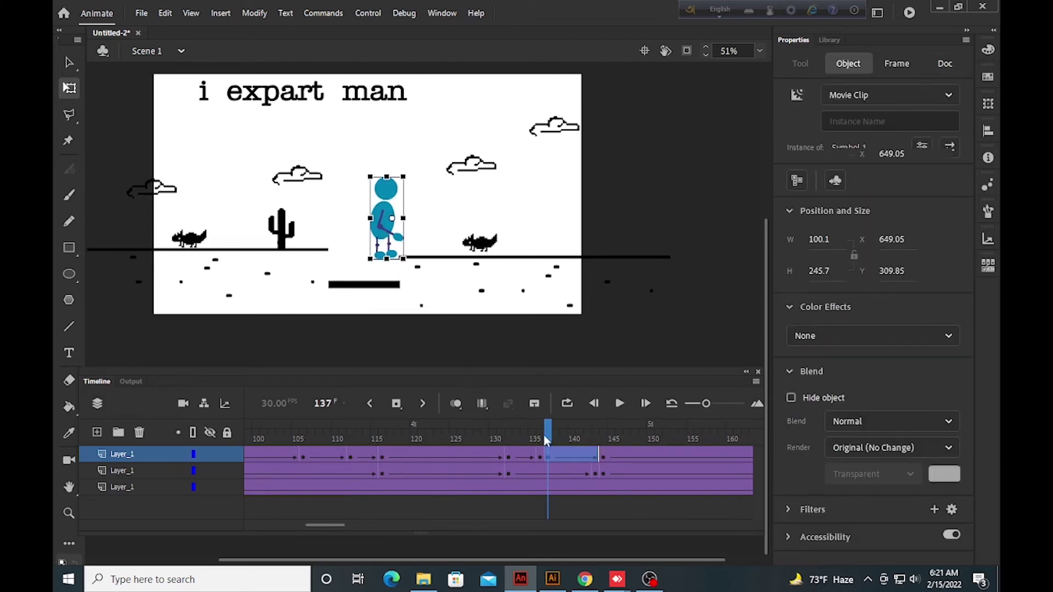
pyautogui.moveTo(545, 440); pyautogui.dragTo(550, 489)
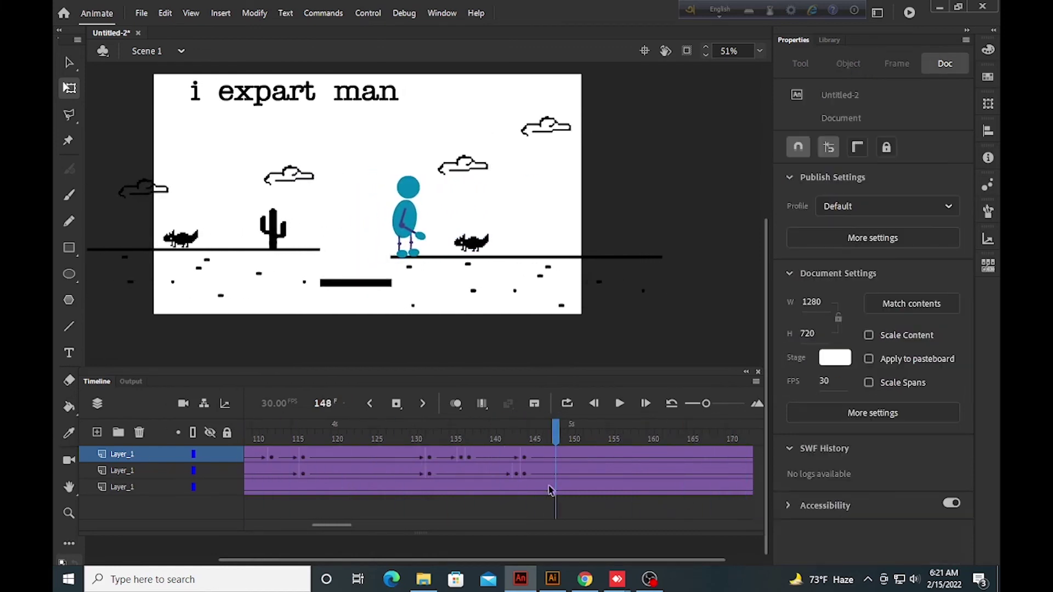
# - Add keyframes to the figure's layer at frame 159, before the second animal, and at frame 193, beyond it
pyautogui.moveTo(558, 430); pyautogui.dragTo(645, 493)
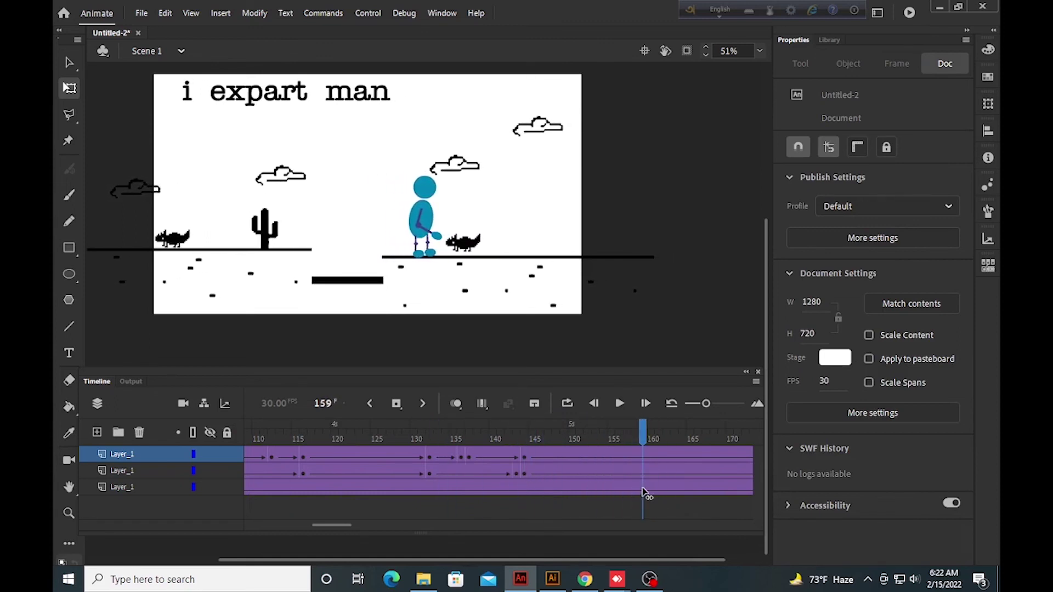
pyautogui.click(640, 449)
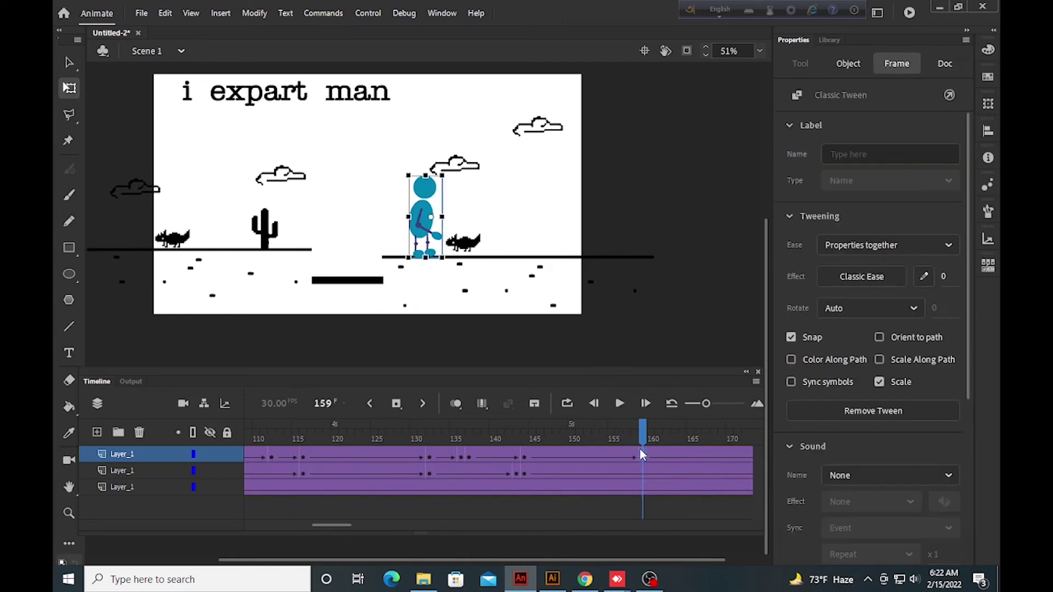
pyautogui.press('Return')
pyautogui.moveTo(787, 476); pyautogui.dragTo(634, 458)
pyautogui.press('F6')
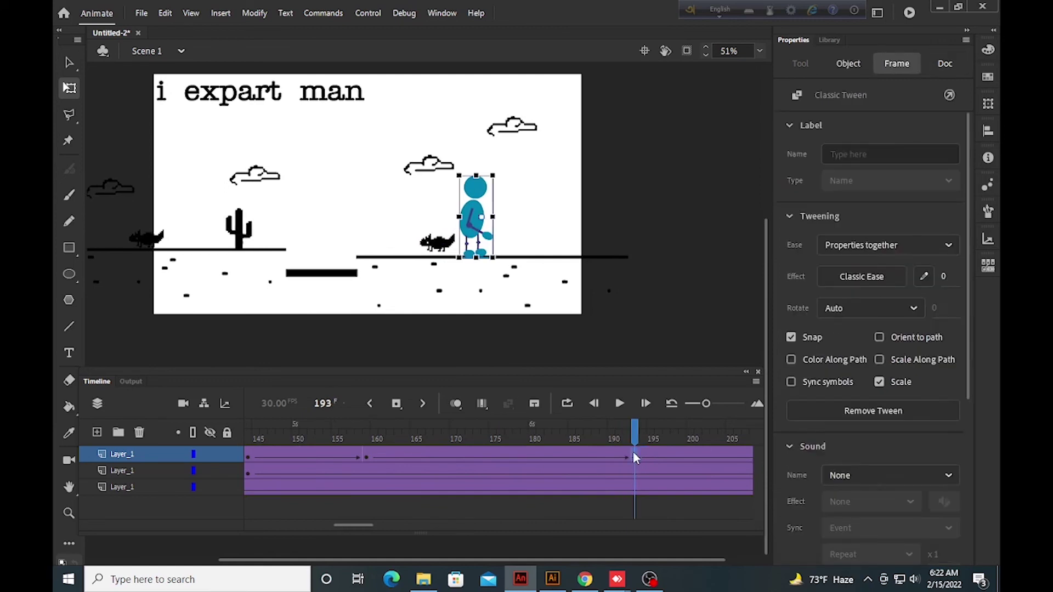
# - At frame 178, directly over the second animal, raise the figure until its feet clear the animal's back
pyautogui.click(487, 457)
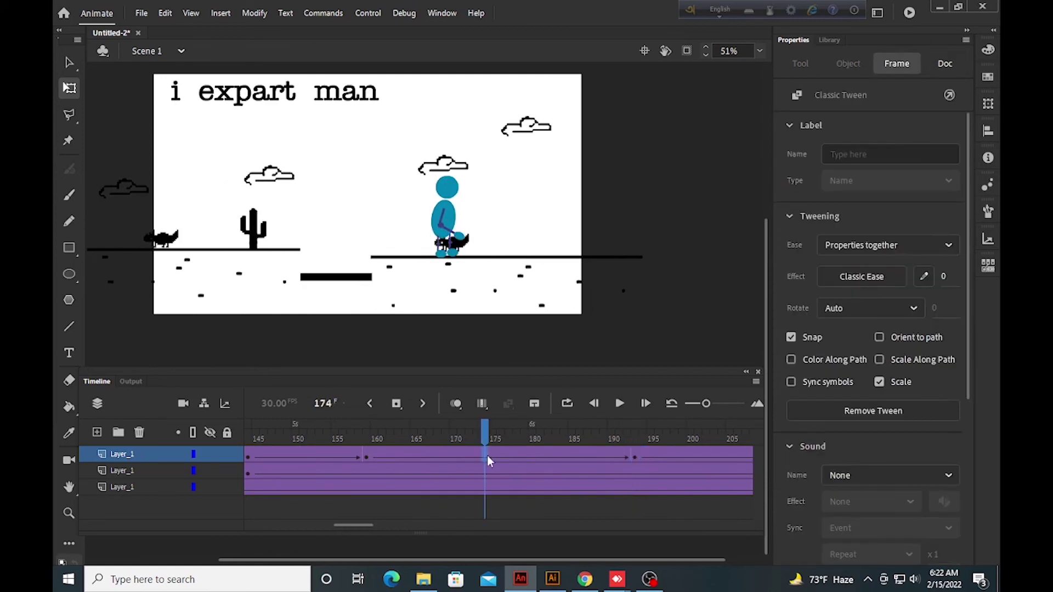
pyautogui.click(523, 452)
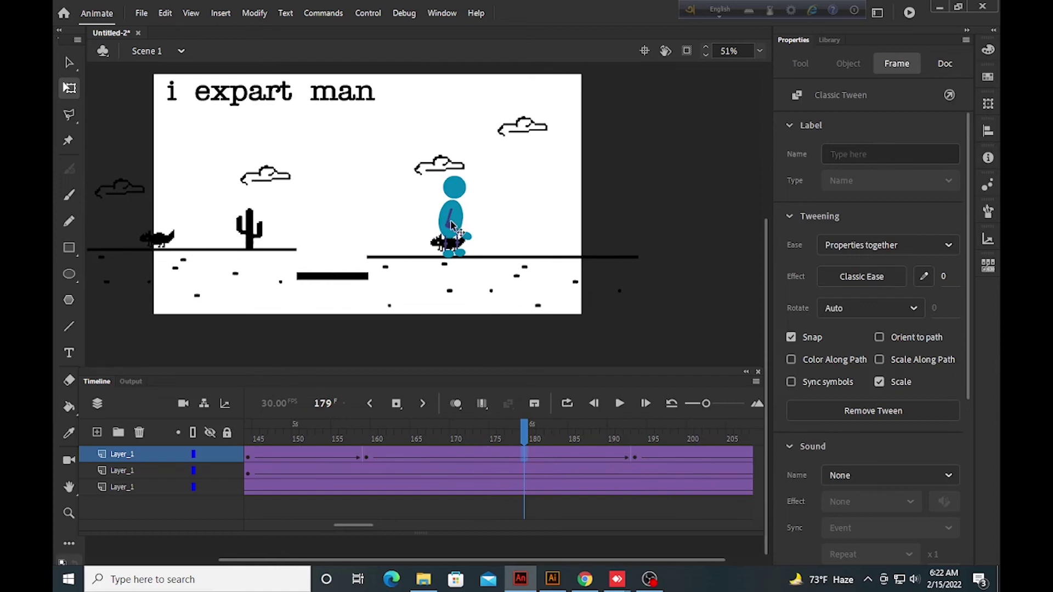
pyautogui.click(453, 238)
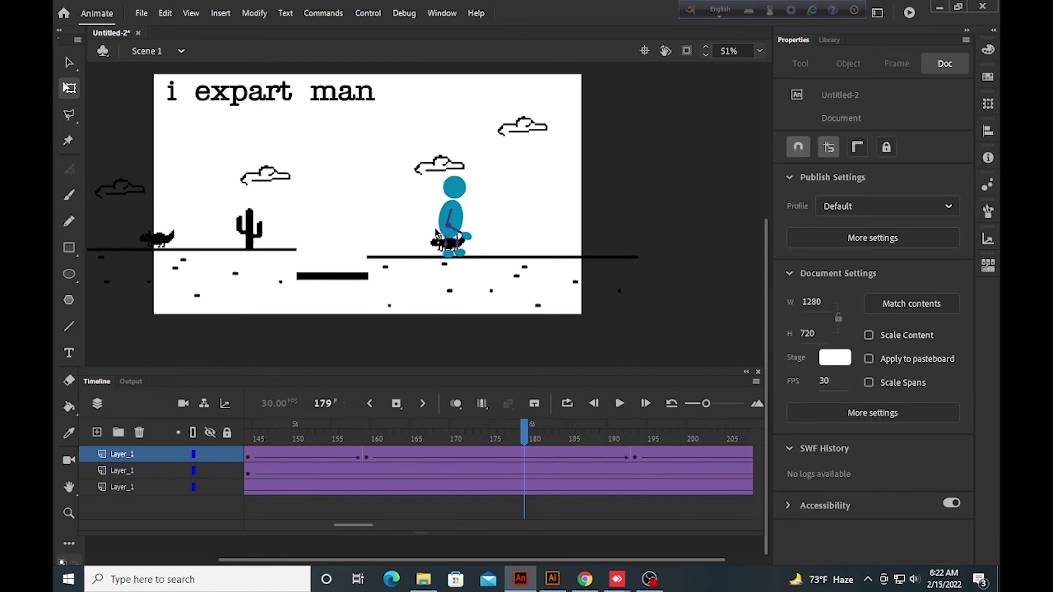
pyautogui.click(516, 456)
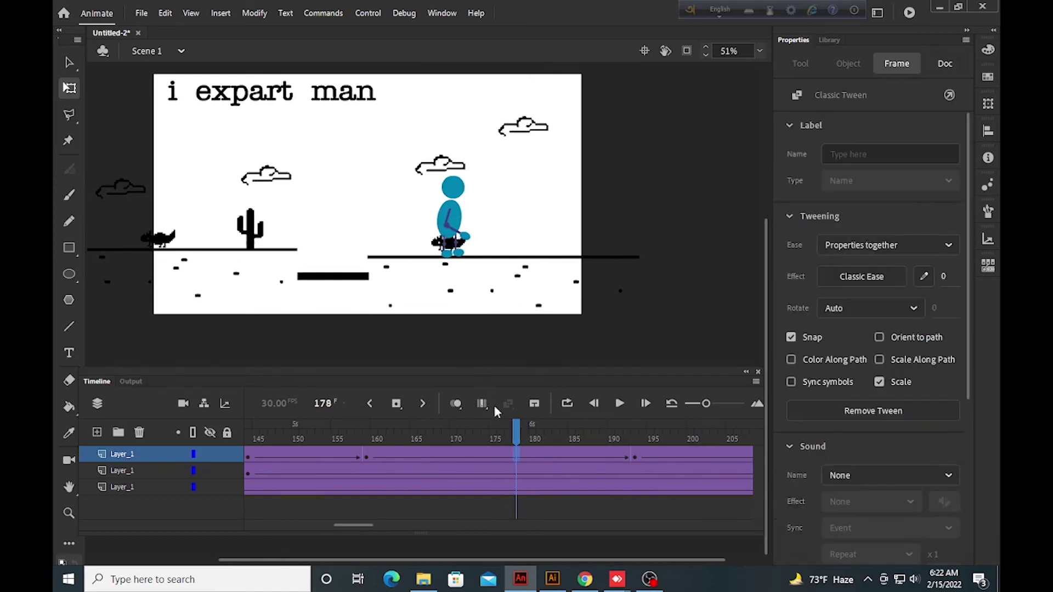
pyautogui.moveTo(449, 217); pyautogui.dragTo(449, 190)
pyautogui.click(501, 262)
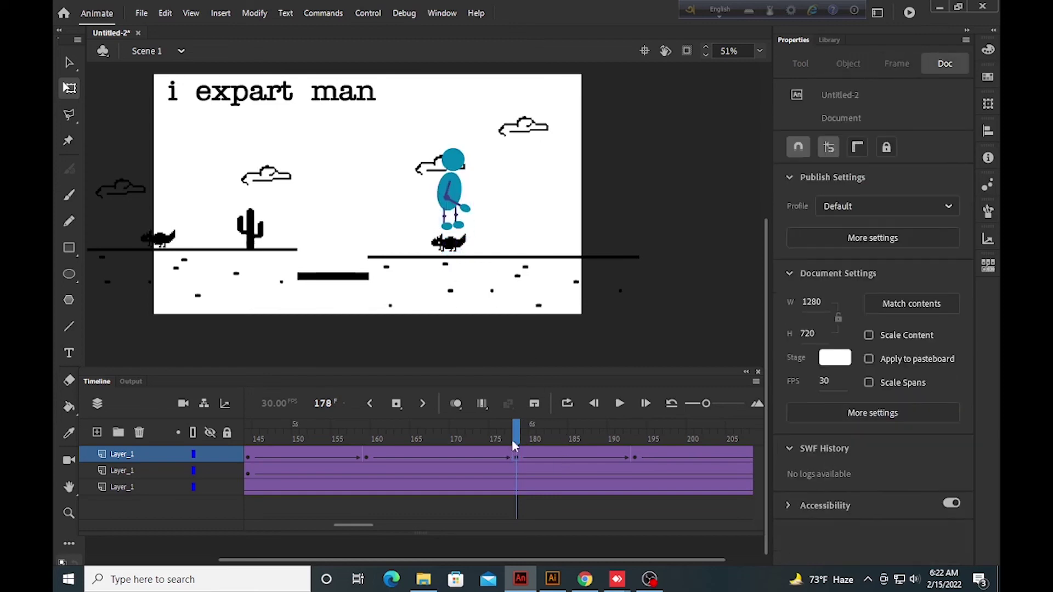
# - Raise the figure on its approach to the second animal: X 804.65, Y 243 at frame 168 and X 782.3, Y 255.8 at frame 163
pyautogui.moveTo(514, 445); pyautogui.dragTo(438, 449)
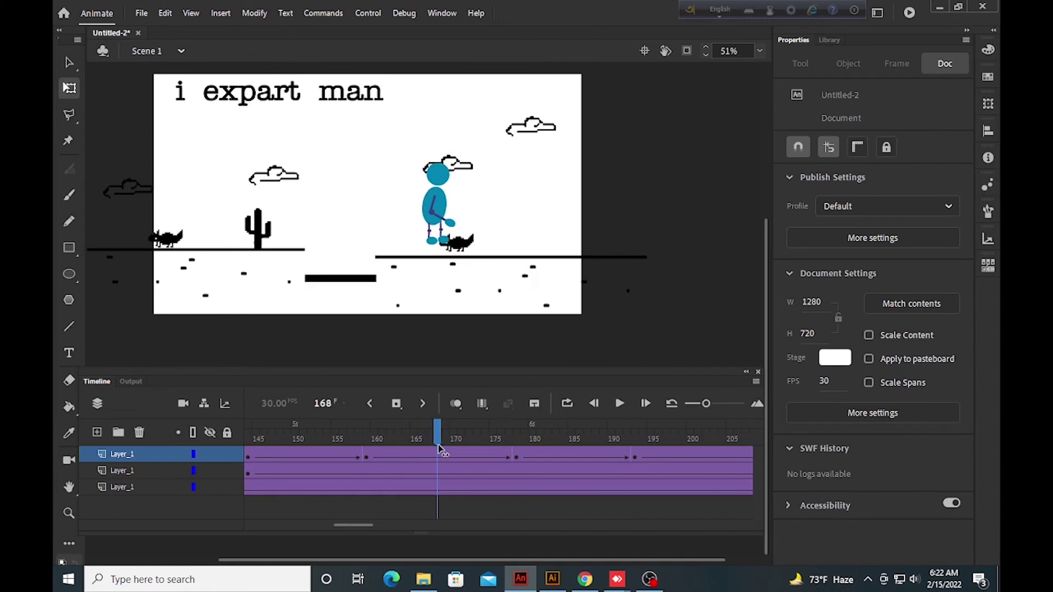
pyautogui.moveTo(440, 211); pyautogui.dragTo(438, 203)
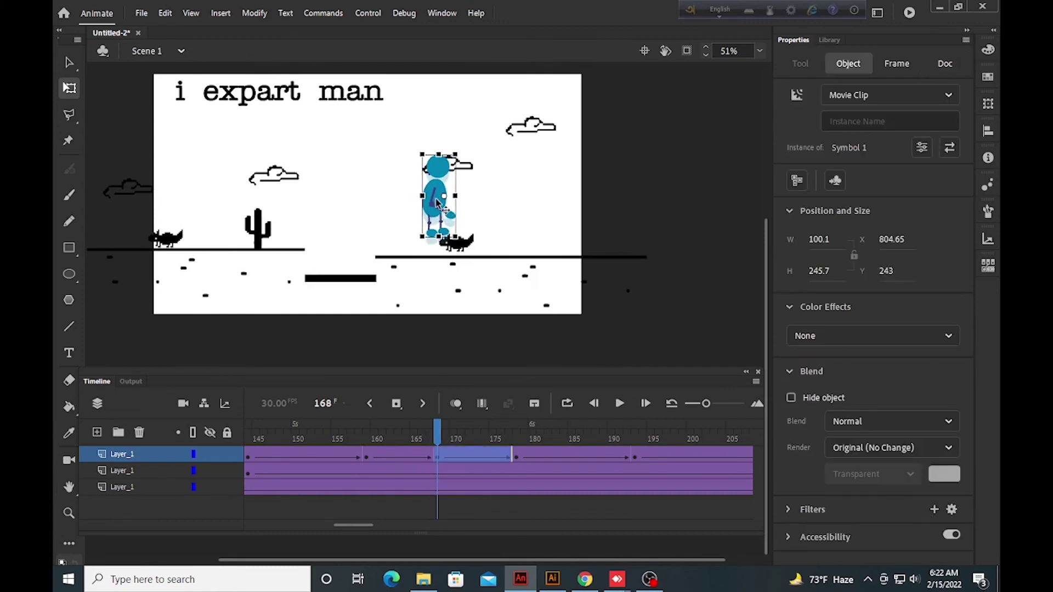
pyautogui.moveTo(441, 449); pyautogui.dragTo(400, 436)
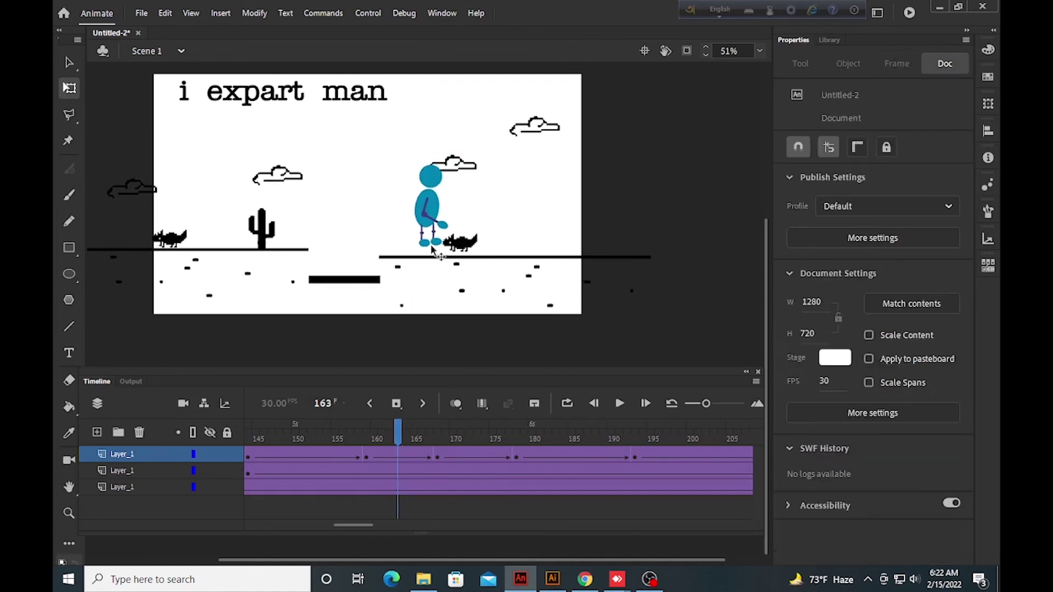
pyautogui.click(431, 225)
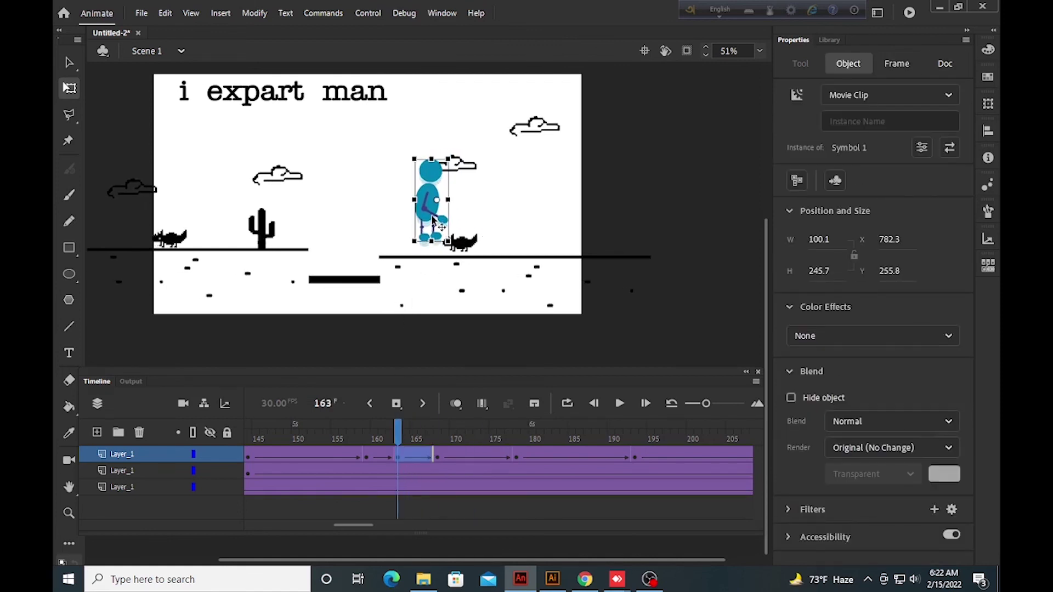
# - At frame 186, raise the figure to X 885.1, Y 235.85, nudge it slightly higher, and preview the jump over the second animal
pyautogui.moveTo(403, 443); pyautogui.dragTo(585, 475)
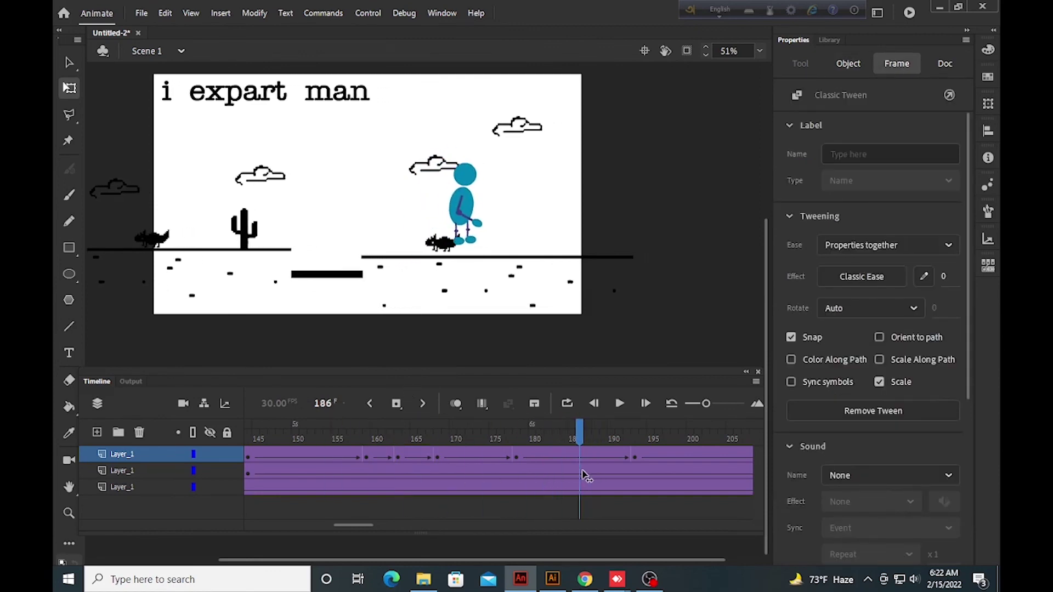
pyautogui.click(465, 213)
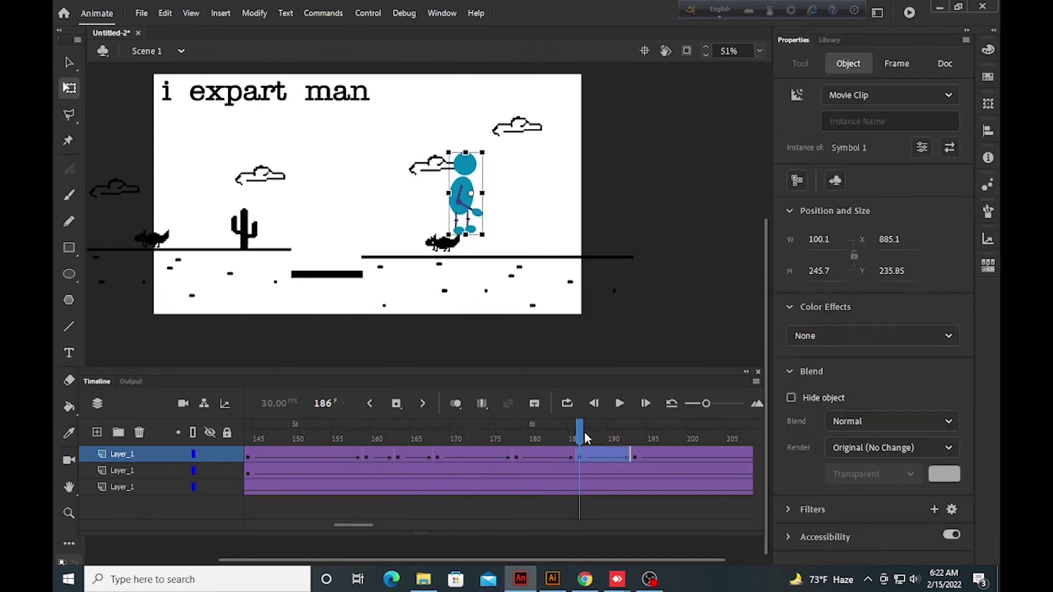
pyautogui.moveTo(584, 437); pyautogui.dragTo(391, 439)
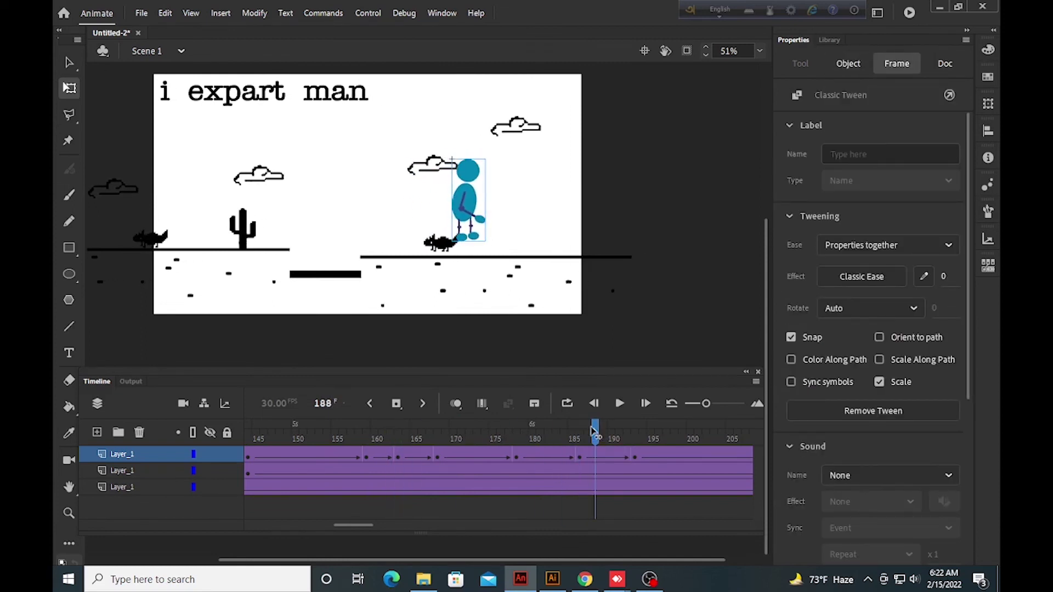
pyautogui.click(499, 386)
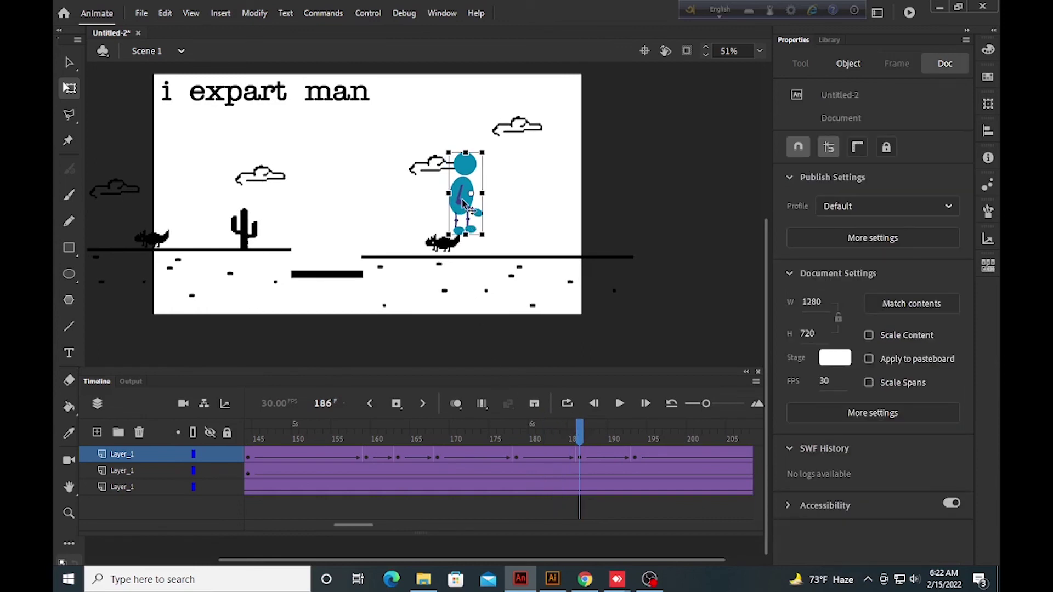
pyautogui.moveTo(462, 199); pyautogui.dragTo(462, 195)
pyautogui.moveTo(580, 422); pyautogui.dragTo(412, 426)
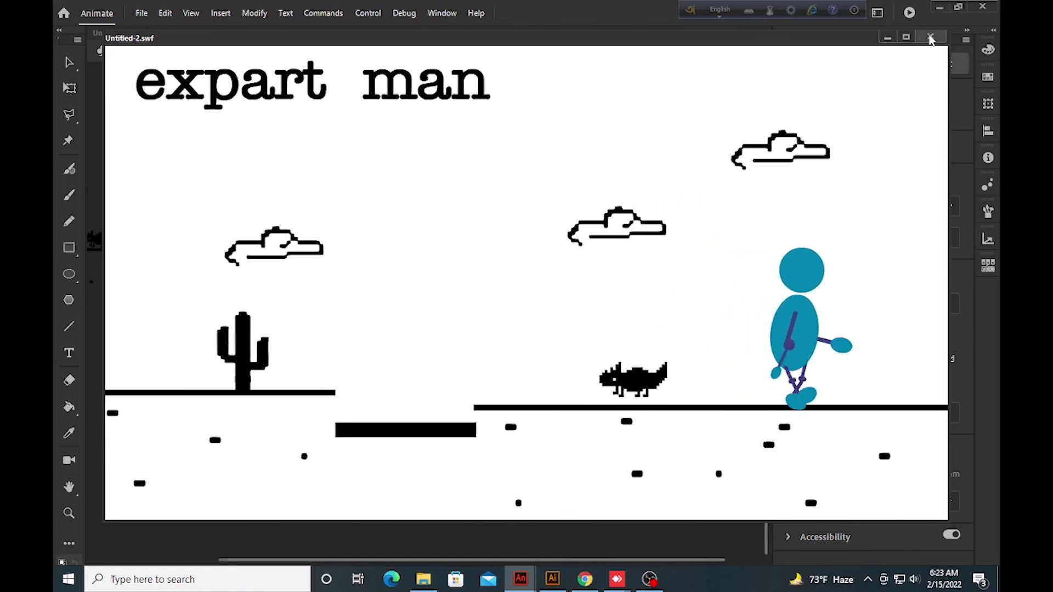
# - Close the test playback of the movie
pyautogui.click(930, 37)
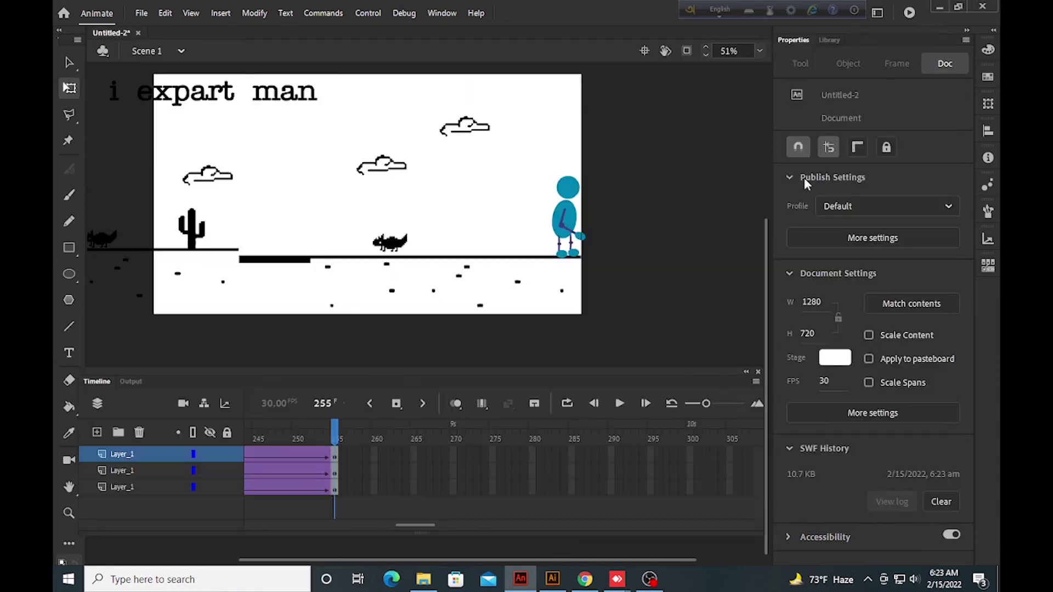
pyautogui.click(649, 578)
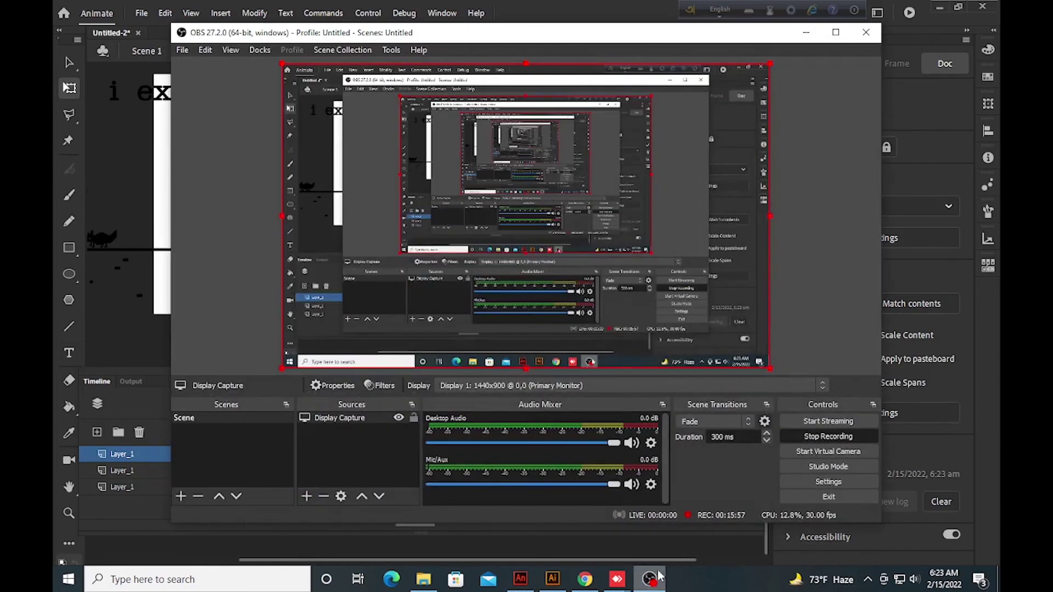